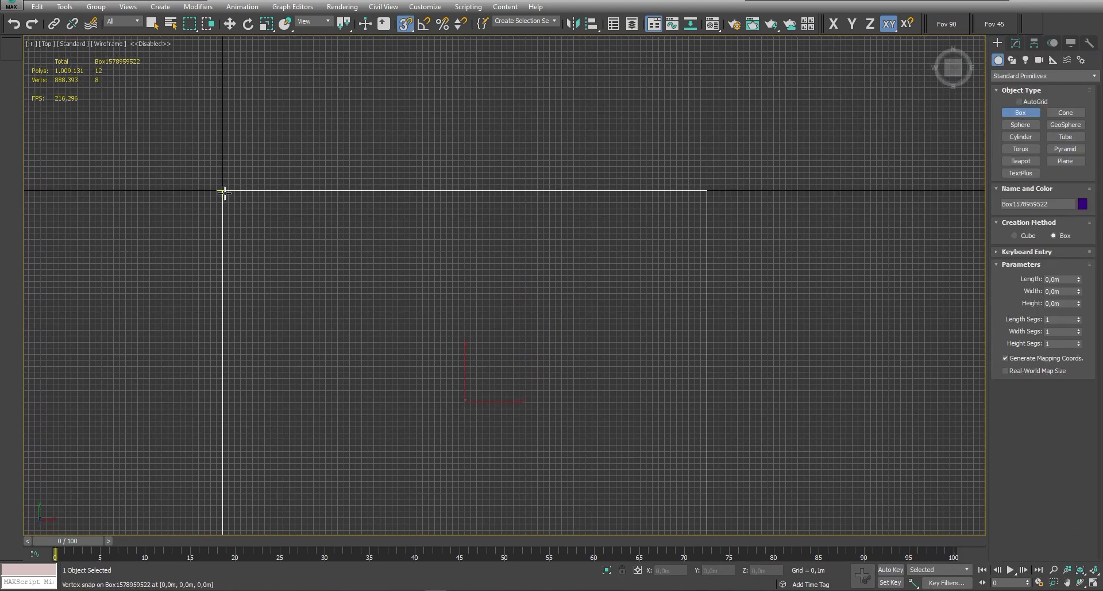
Draw the back wall box along the floor's top edge and set its length to 0,15m
left_click_drag(224, 192, 706, 202)
key("s")
left_click(712, 103)
key("w")
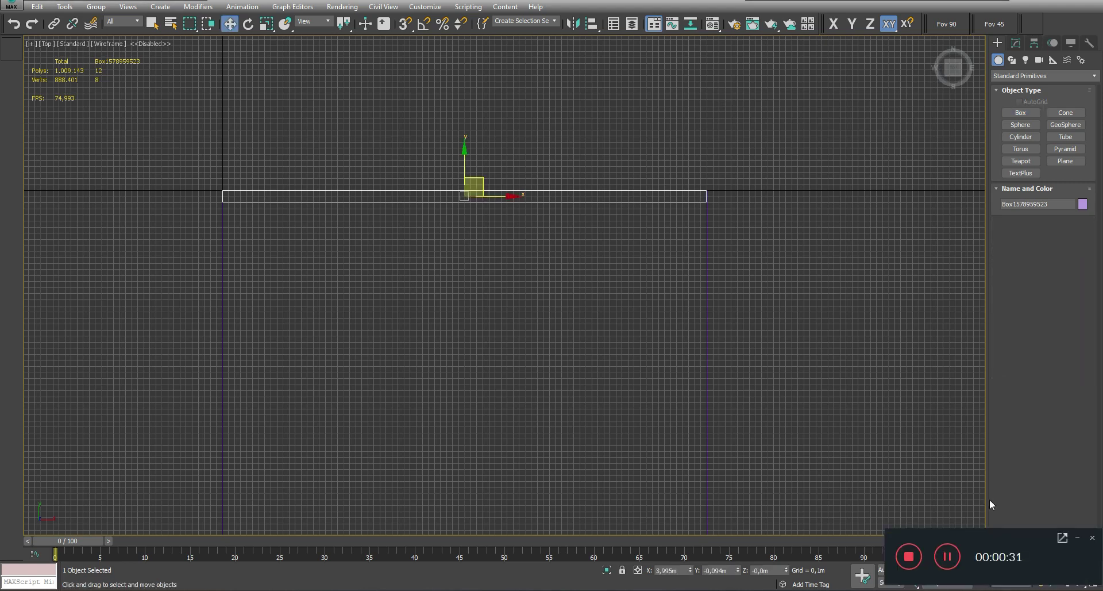
left_click(1016, 43)
double_click(1060, 268)
type("0,15")
key("Tab")
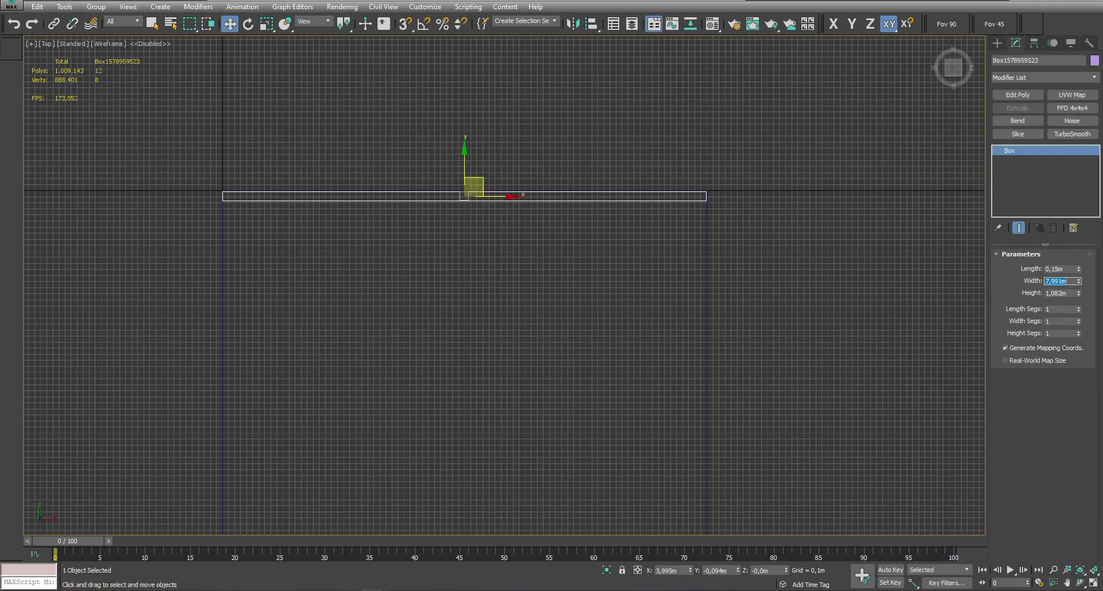
key("Tab")
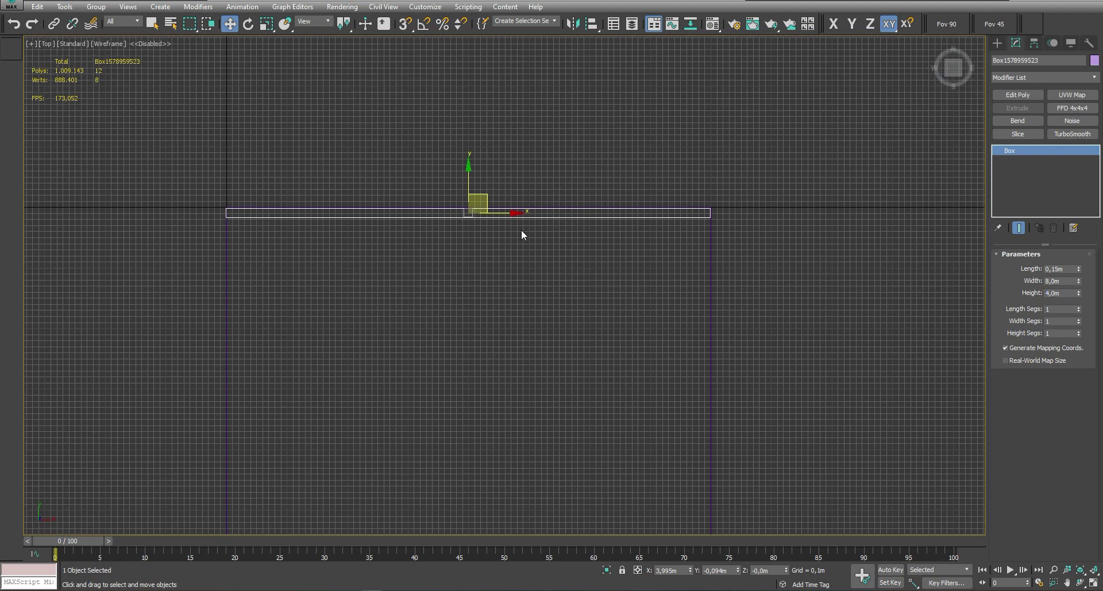
scroll(219, 194, "up", 10)
scroll(274, 203, "up", 5)
Color the floor box teal
key("s")
key("space")
key("space")
left_click(284, 183)
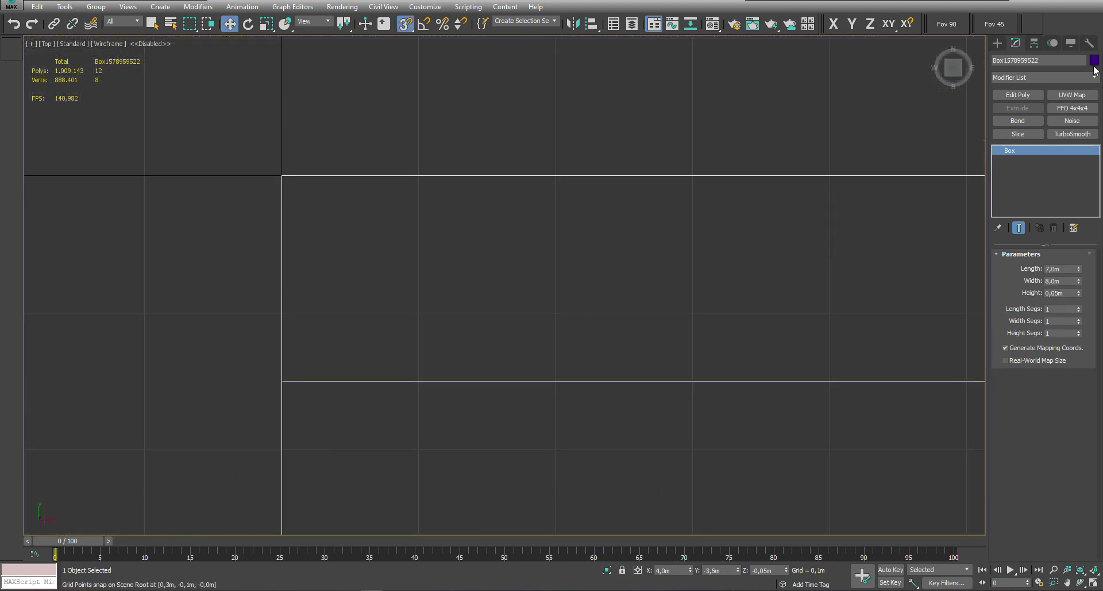
key("alt+c")
left_click(340, 277)
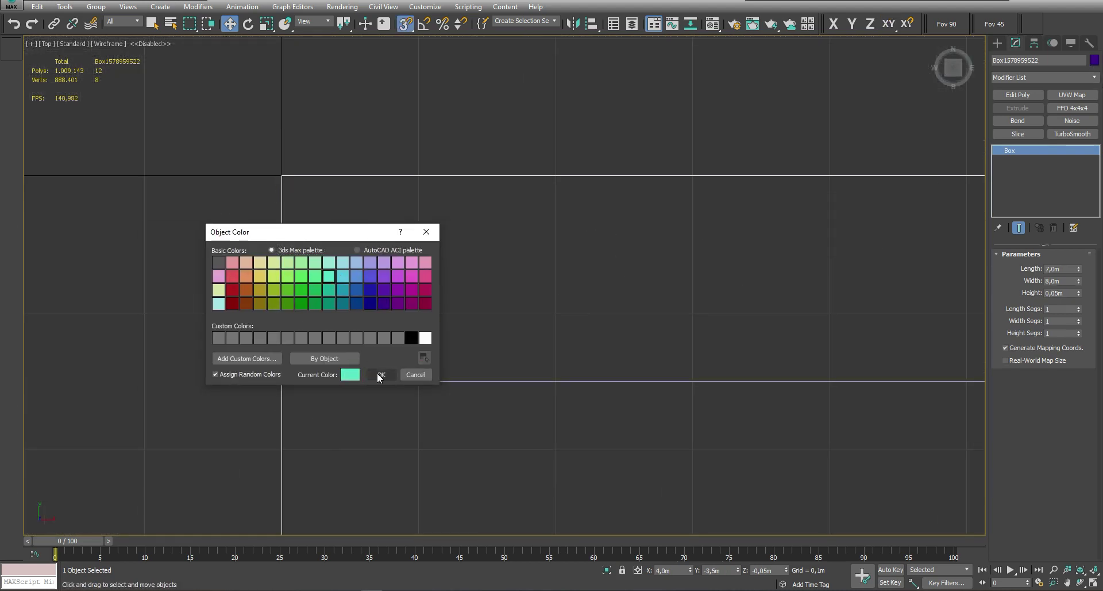
left_click(381, 374)
left_click(484, 334)
key("s")
mouse_move(484, 333)
middle_mouse_down()
mouse_move(490, 315)
mouse_move(476, 313)
mouse_move(546, 267)
middle_mouse_up()
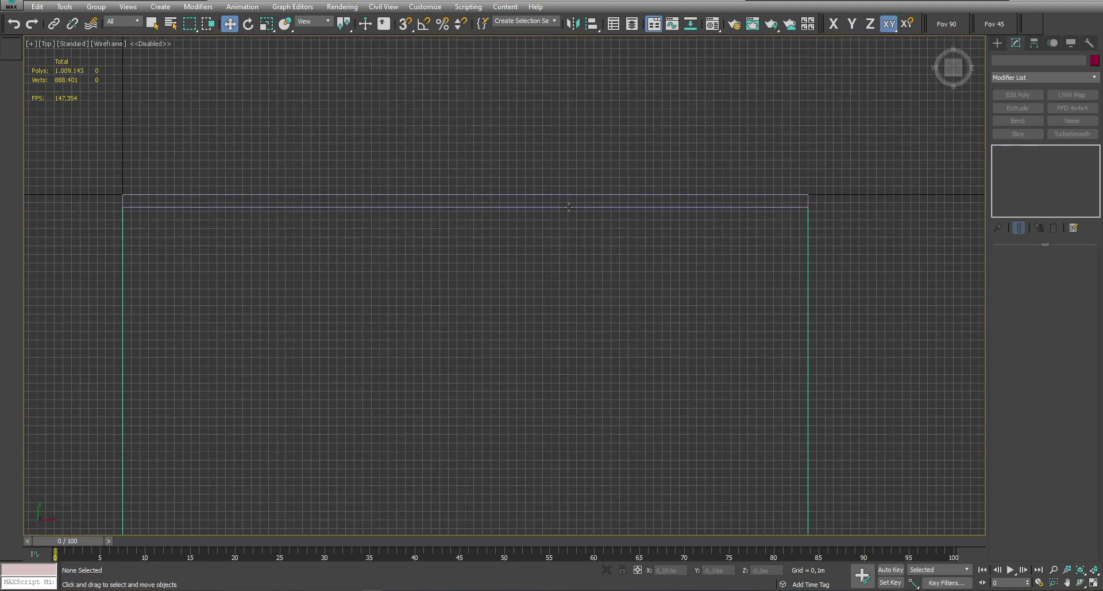
Draw a thin box down the floor's right edge from the back wall corner
left_click(997, 43)
left_click(1021, 112)
middle_click_drag(811, 197, 705, 122)
key("s")
mouse_move(704, 122)
left_mouse_down()
mouse_move(689, 255)
mouse_move(695, 370)
left_mouse_up()
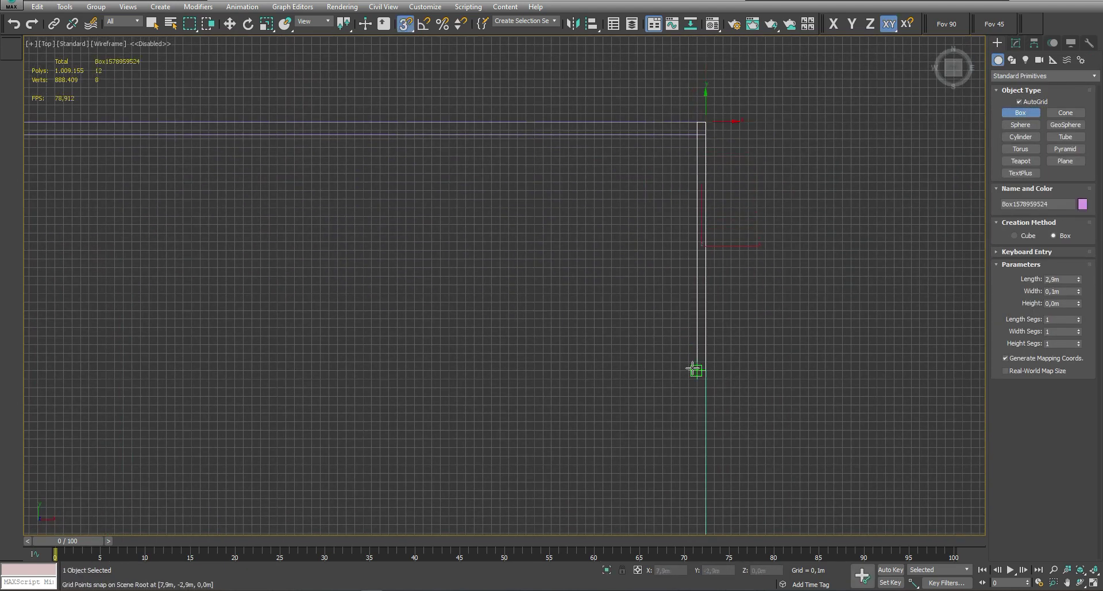
left_click(695, 420)
scroll(725, 242, "down", 3)
Set the right wall's height to 4m and snap it against the back wall corner
key("w")
left_click(1016, 43)
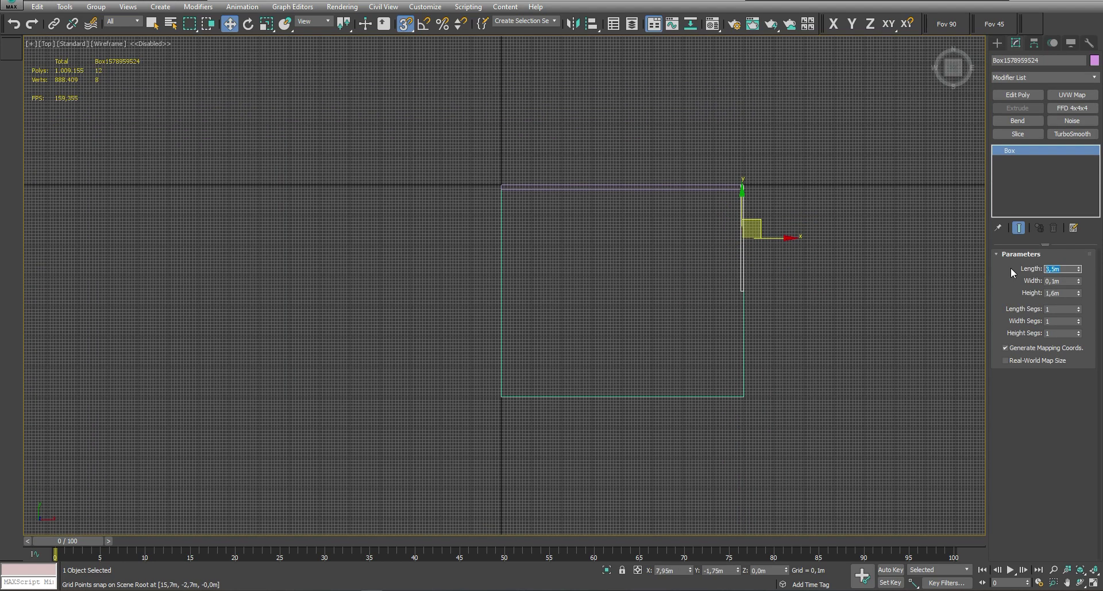
key("Tab")
key("Tab")
type("4")
key("Return")
scroll(741, 187, "up", 5)
left_click_drag(721, 450, 732, 162)
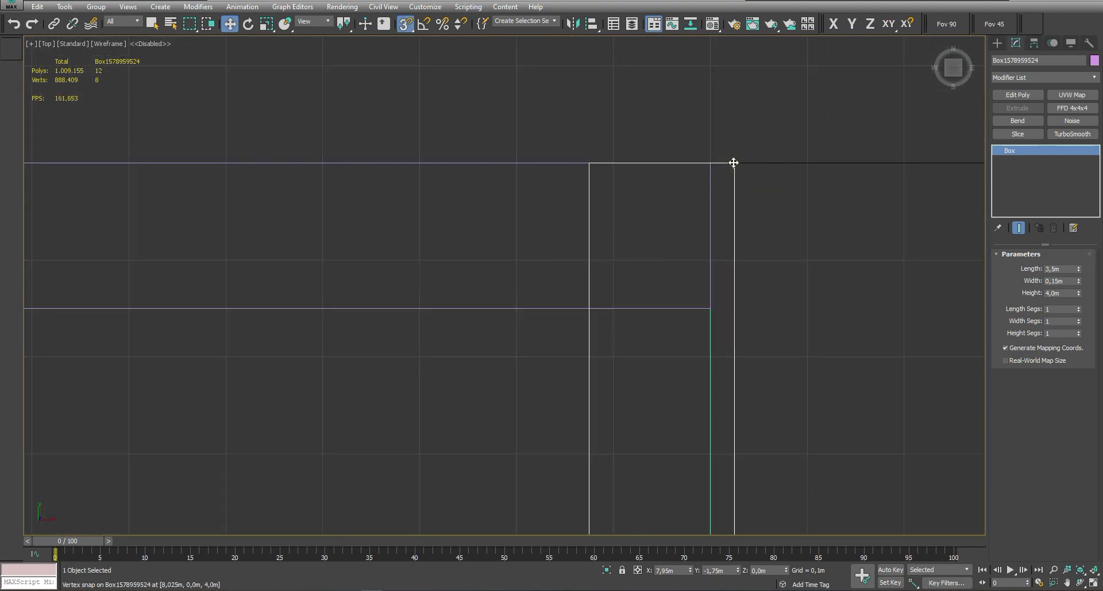
scroll(571, 266, "down", 3)
mouse_move(571, 266)
middle_mouse_down()
mouse_move(739, 251)
mouse_move(778, 185)
mouse_move(757, 202)
middle_mouse_up()
left_click(757, 203)
Select the right wall, back wall and floor in turn, then bring up the 2D Shapes options
left_click(998, 42)
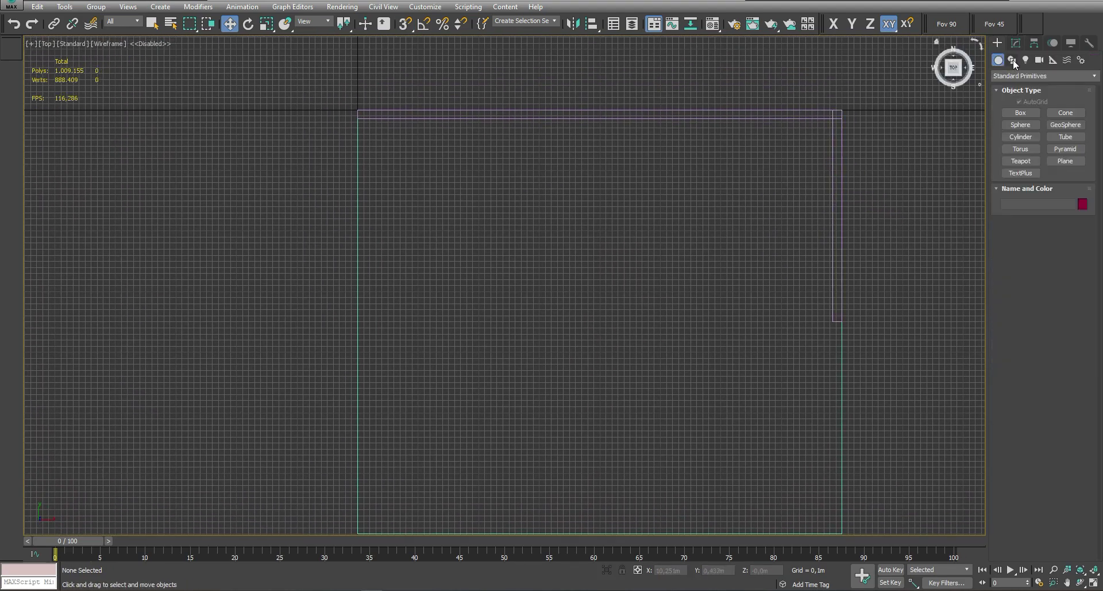
left_click(834, 312)
left_click(752, 119)
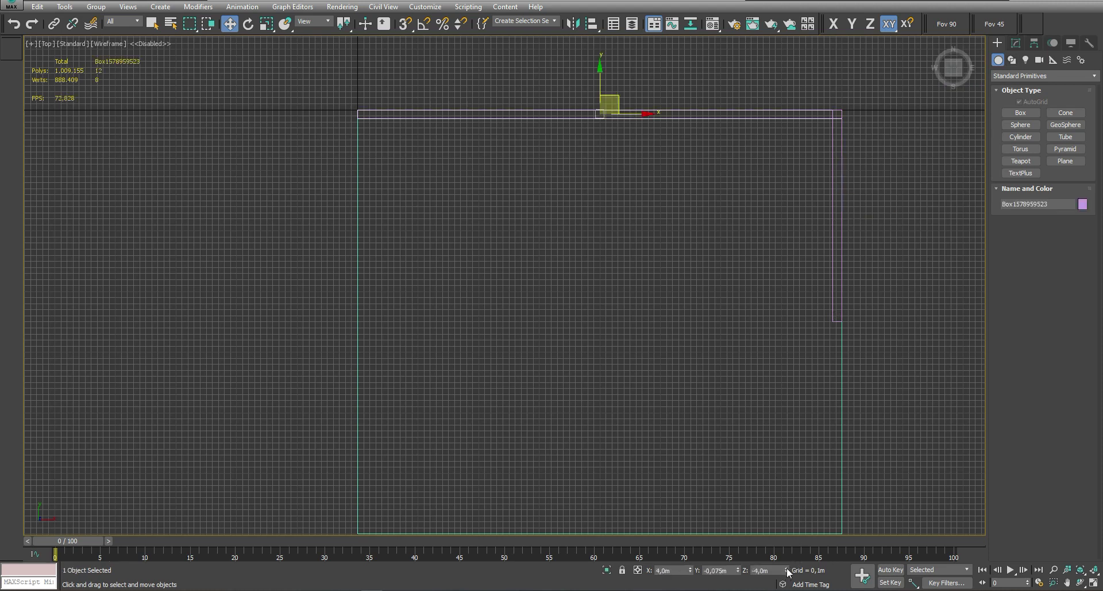
left_click(818, 534)
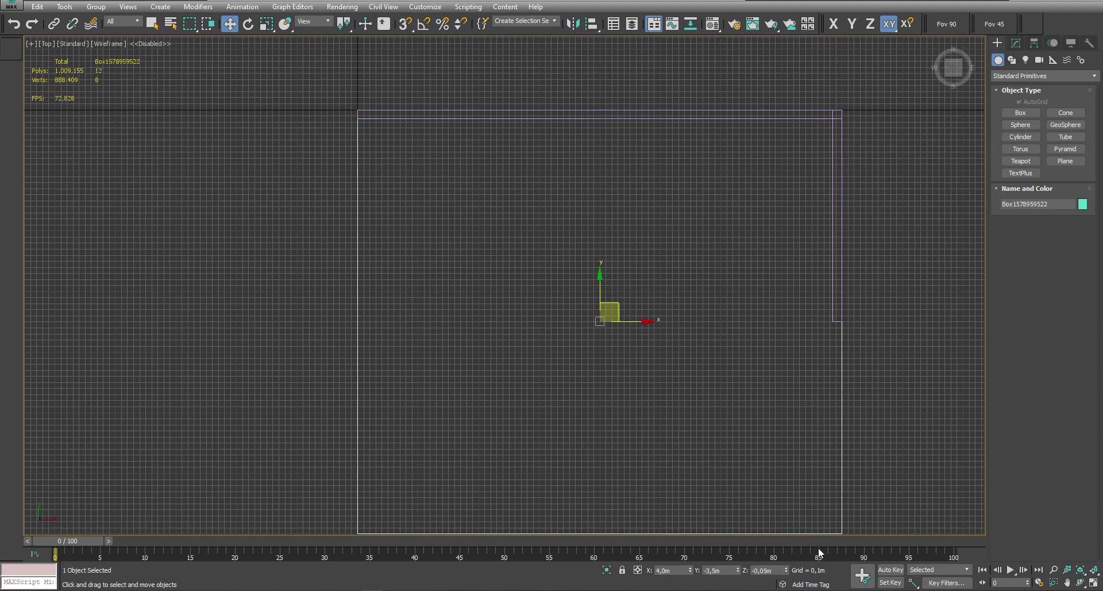
left_click(998, 43)
left_click(1012, 60)
Draw a Line outline from the back wall down, diagonally across, up to the right wall and back to the start
left_click(1020, 122)
middle_click_drag(557, 161, 509, 205)
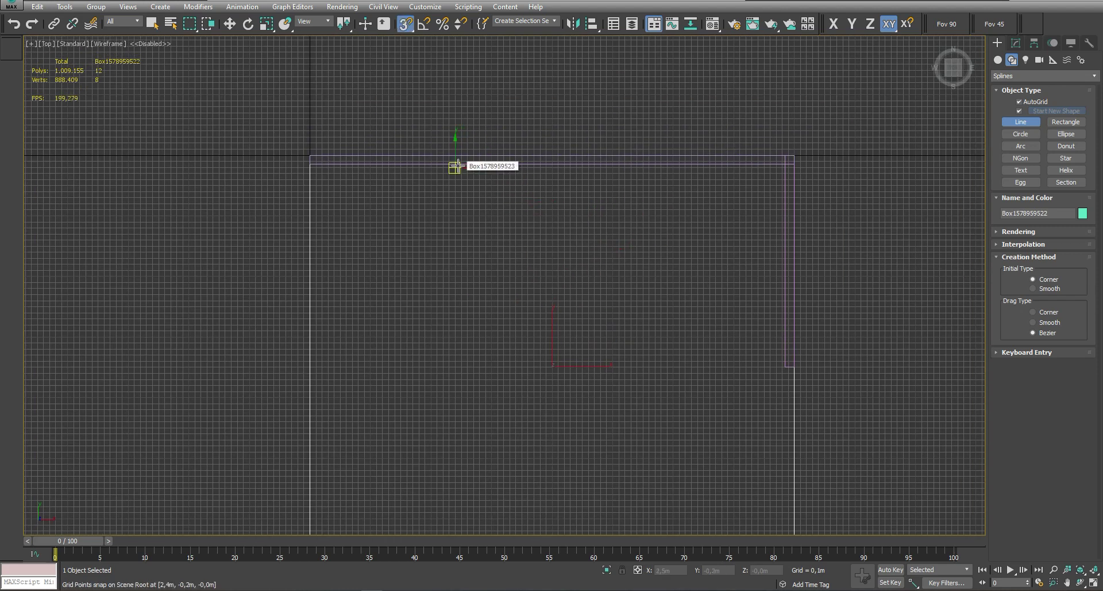
key("s")
scroll(455, 166, "up", 3)
scroll(456, 155, "down", 3)
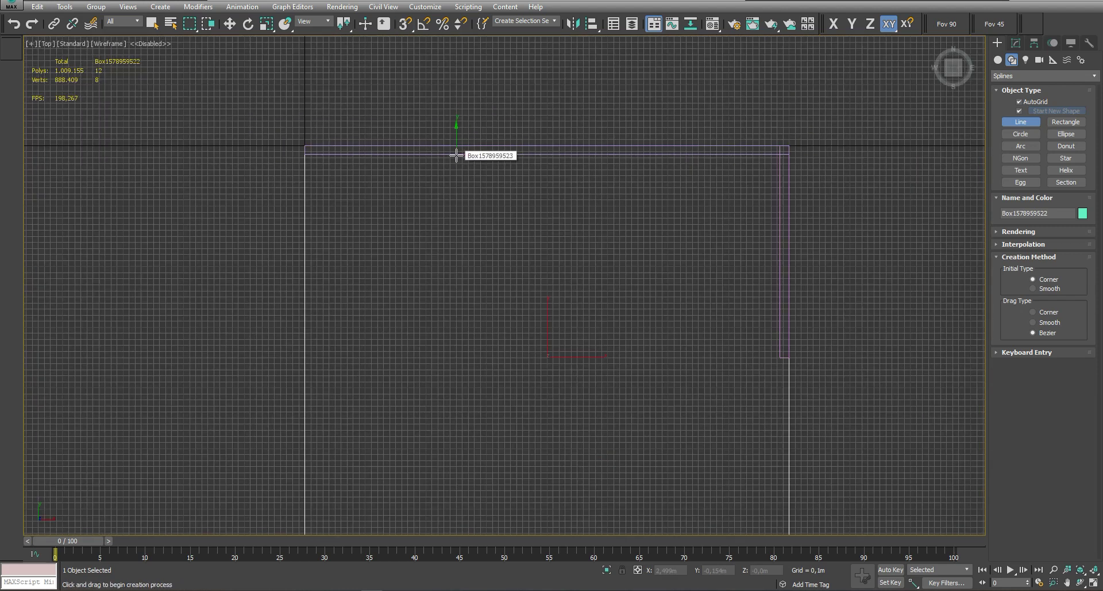
left_click(486, 155)
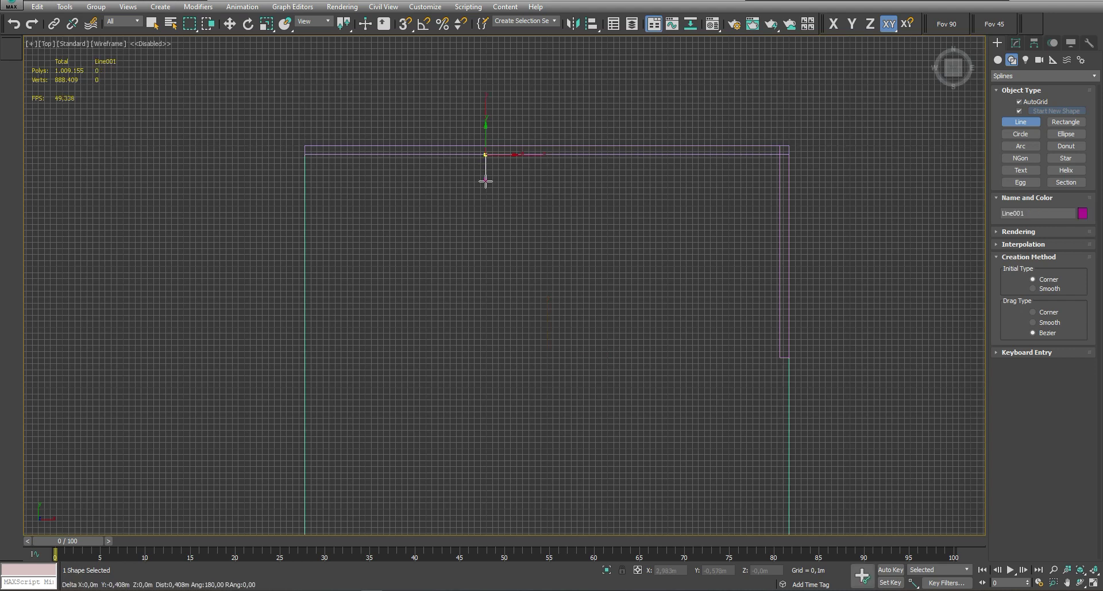
left_click(486, 235)
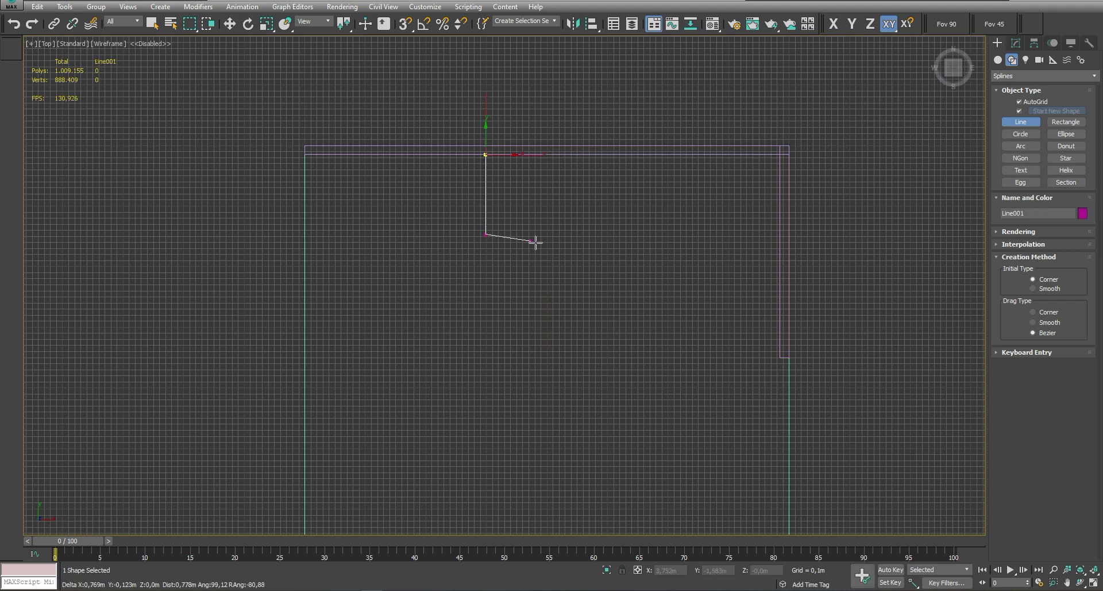
left_click(619, 298)
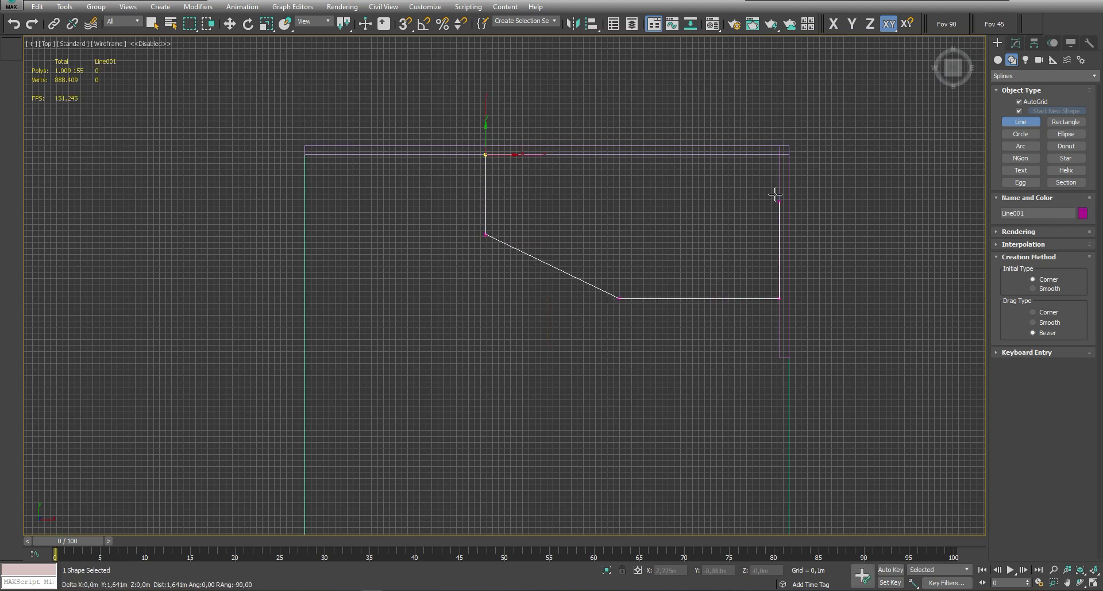
left_click(779, 154)
left_click(486, 154)
Close the outline, align its top corners with the back wall and move its bottom corners down
left_click(533, 336)
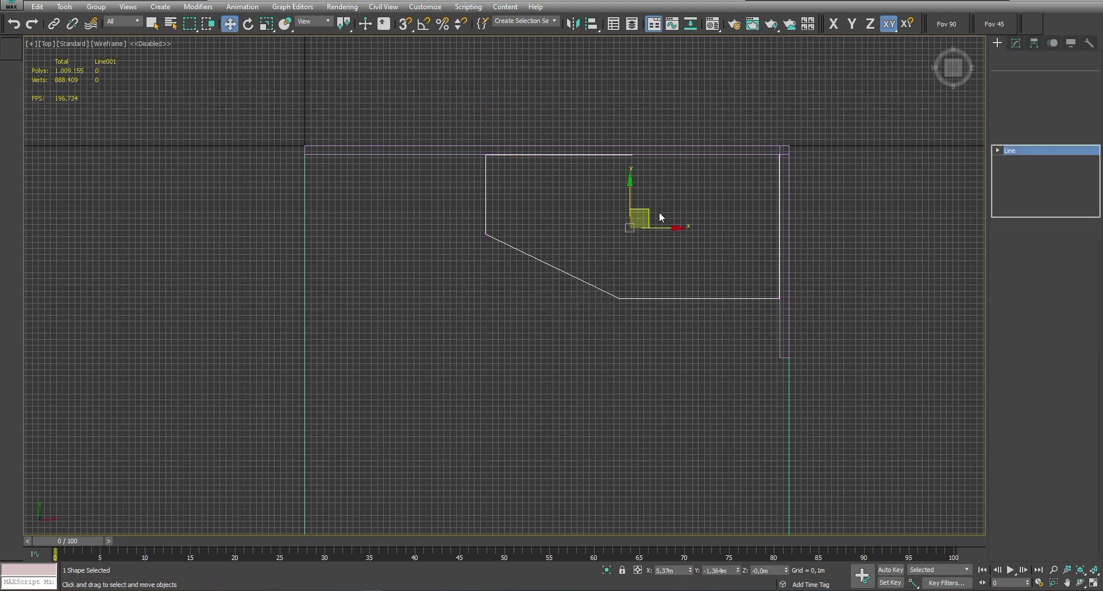
key("1")
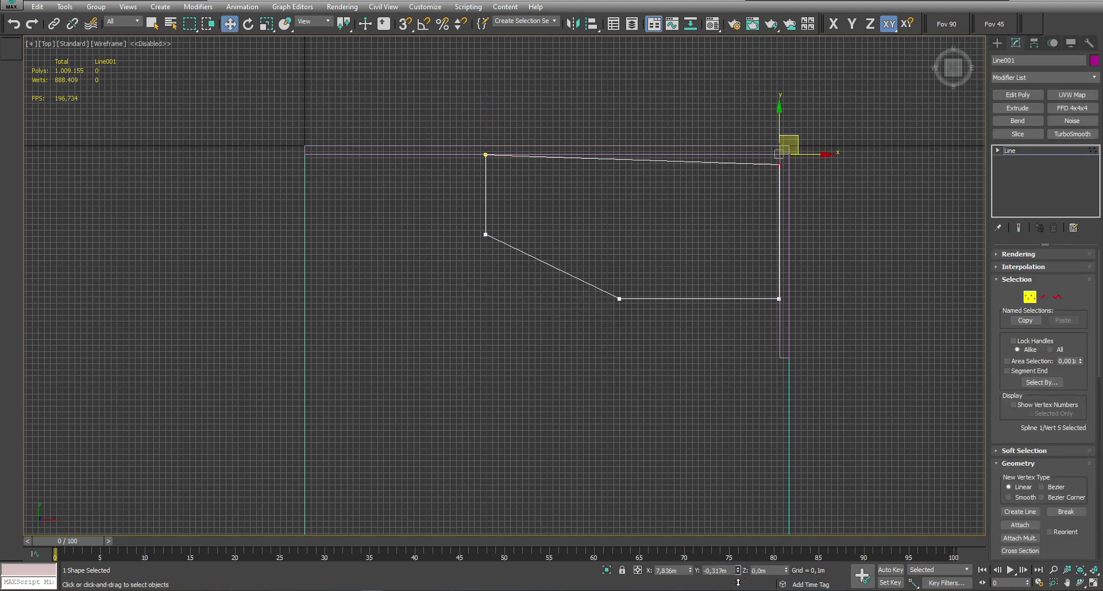
left_click(730, 570)
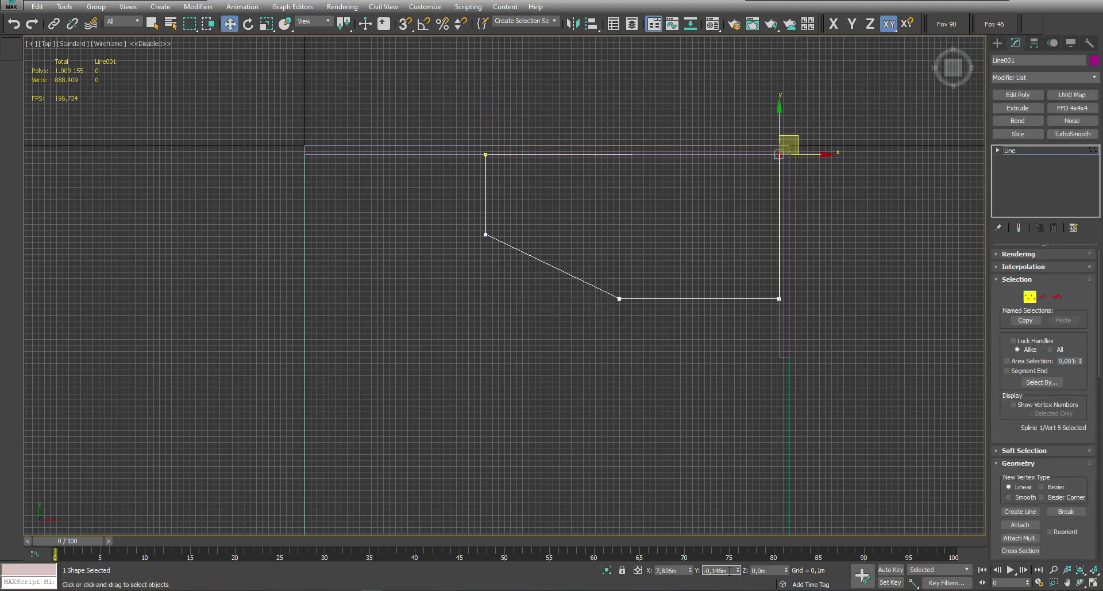
left_click(487, 155)
key("Return")
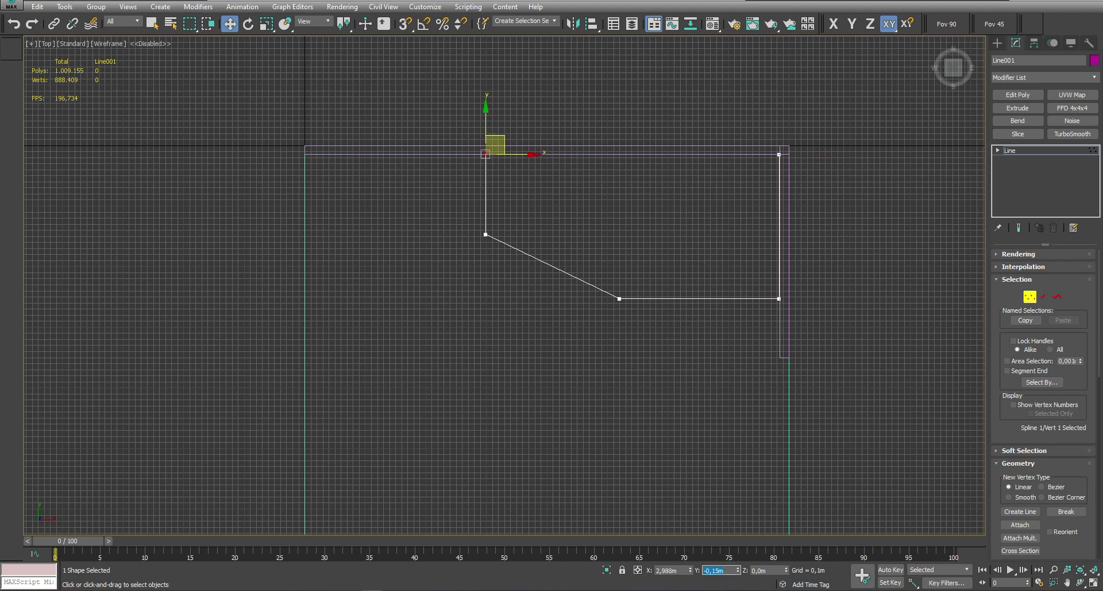
middle_click_drag(633, 256, 529, 244)
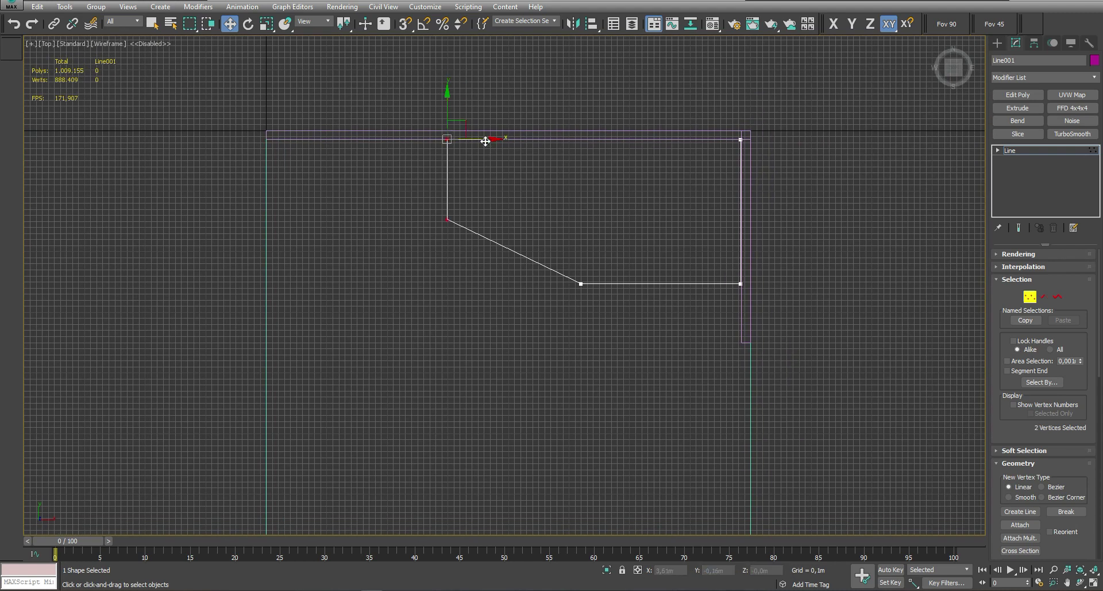
left_click_drag(540, 253, 823, 305)
left_click_drag(582, 256, 583, 281)
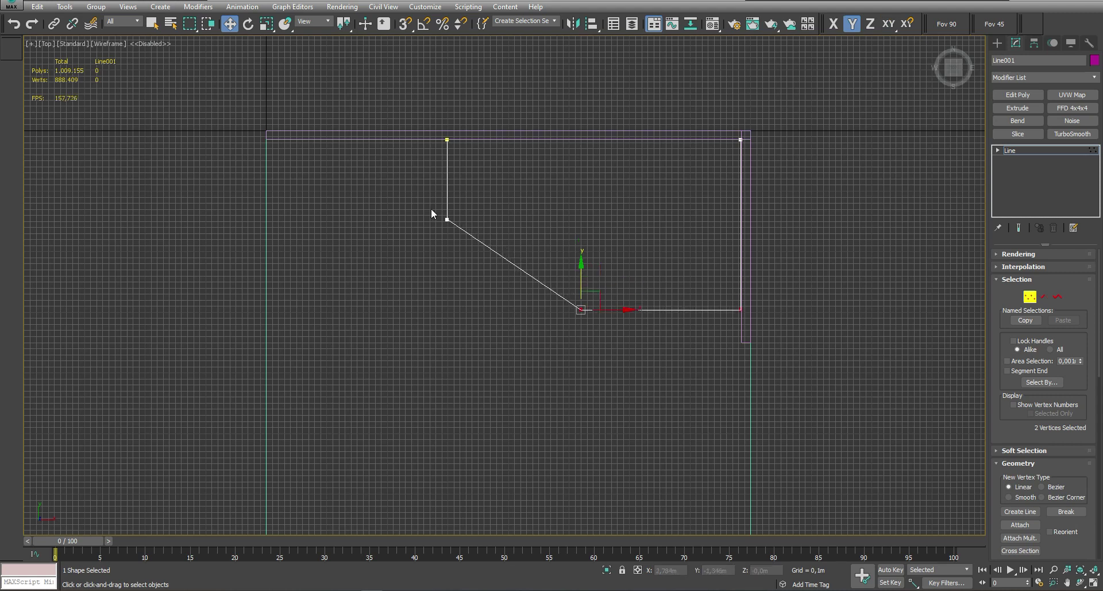
left_click(448, 217)
Lengthen the right wall to 3,8m, move it down, and snap the outline corners against the walls
left_click(742, 335)
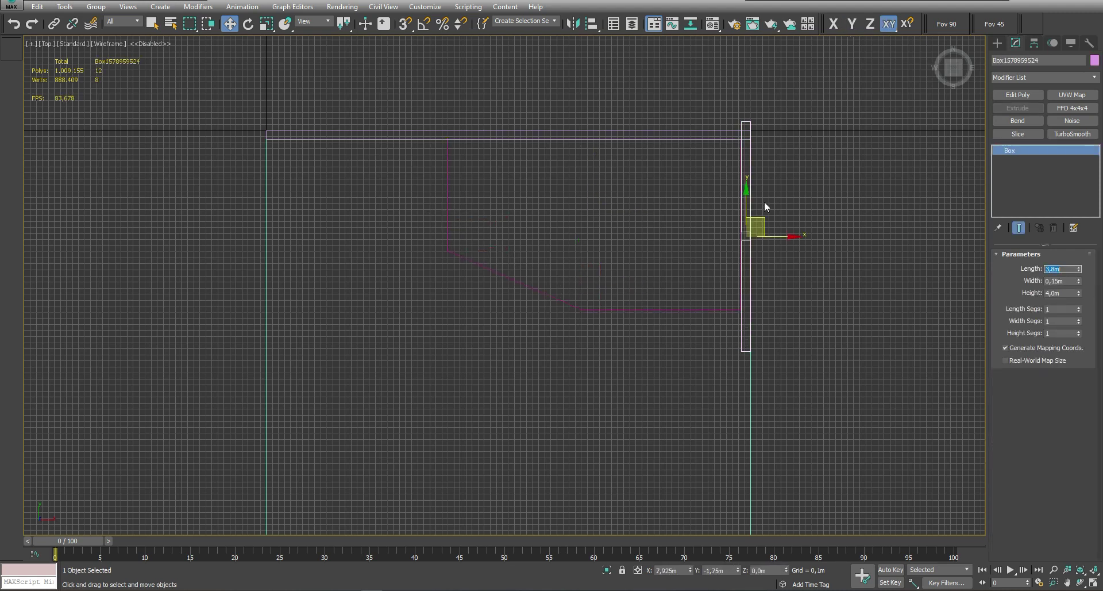
left_click_drag(747, 199, 755, 208)
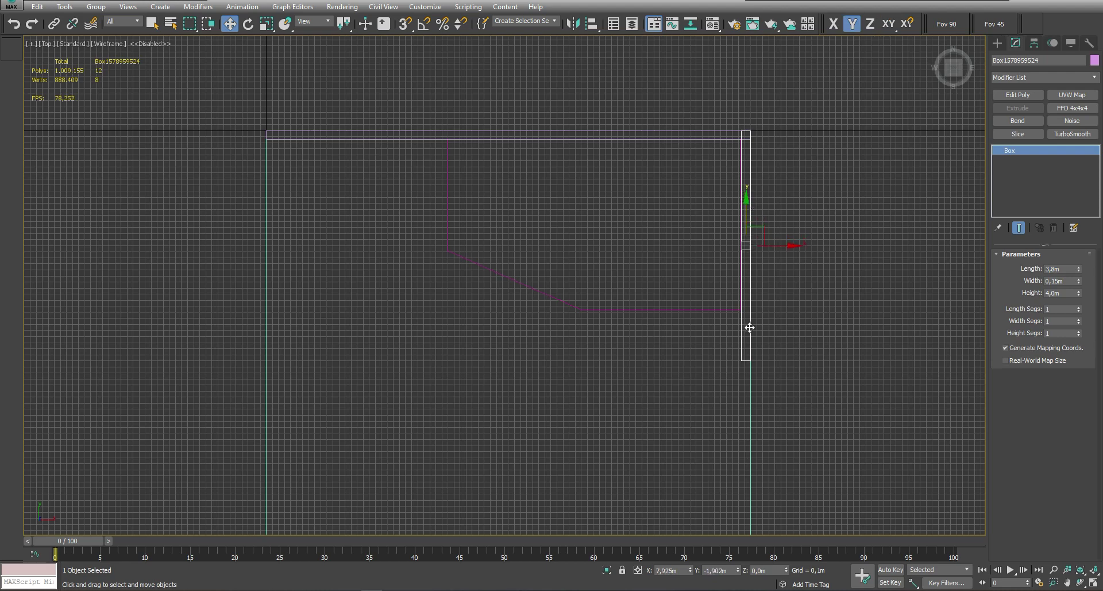
scroll(728, 252, "up", 3)
key("s")
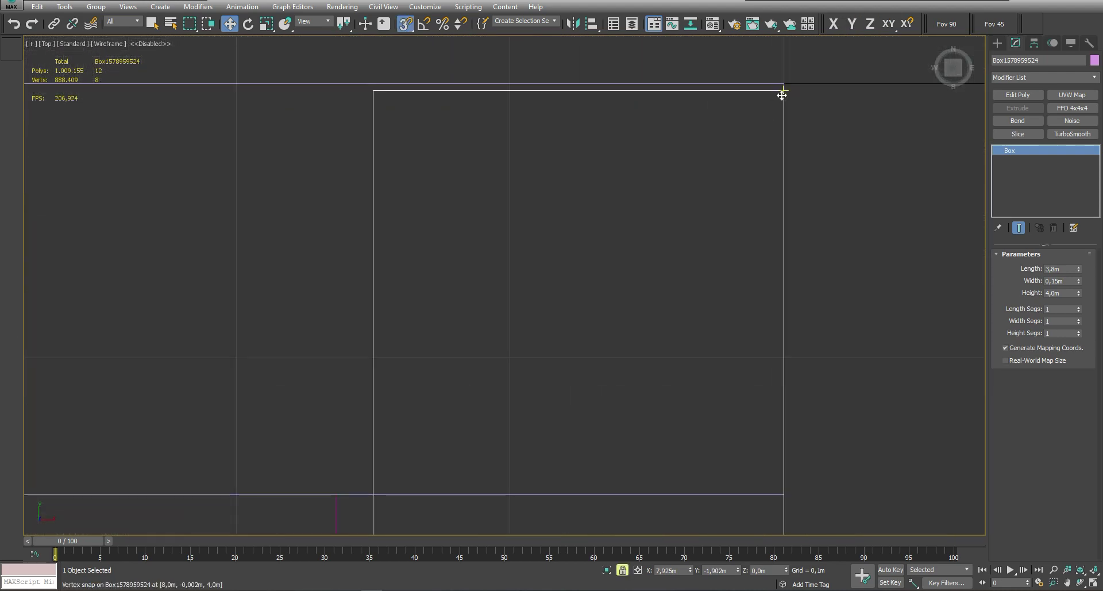
scroll(782, 91, "up", 3)
scroll(568, 414, "down", 4)
left_click(655, 407)
scroll(621, 381, "up", 8)
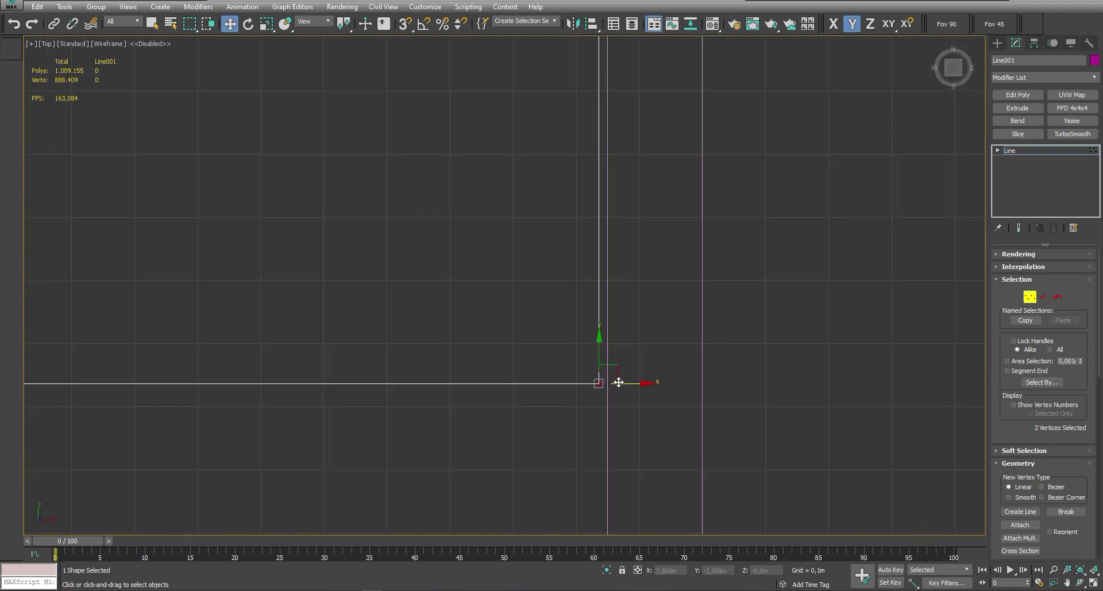
key("s")
key("F5")
scroll(633, 384, "down", 6)
scroll(674, 334, "down", 2)
key("1")
key("F6")
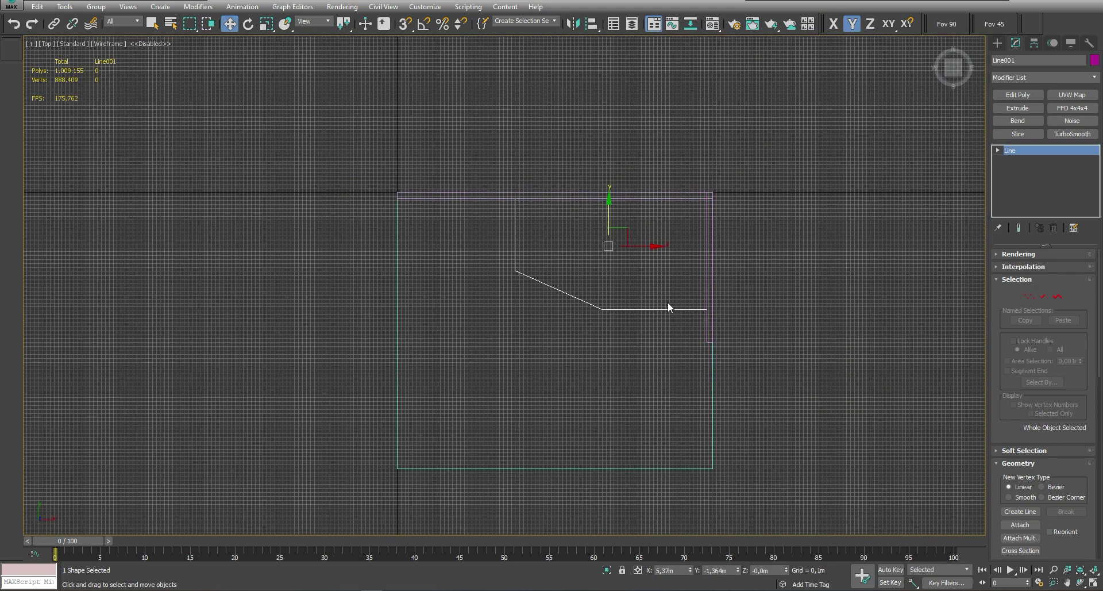
Give the partition line a 0,1 outline to form a thin closed shape
middle_click_drag(684, 310, 663, 303)
key("1")
key("F5")
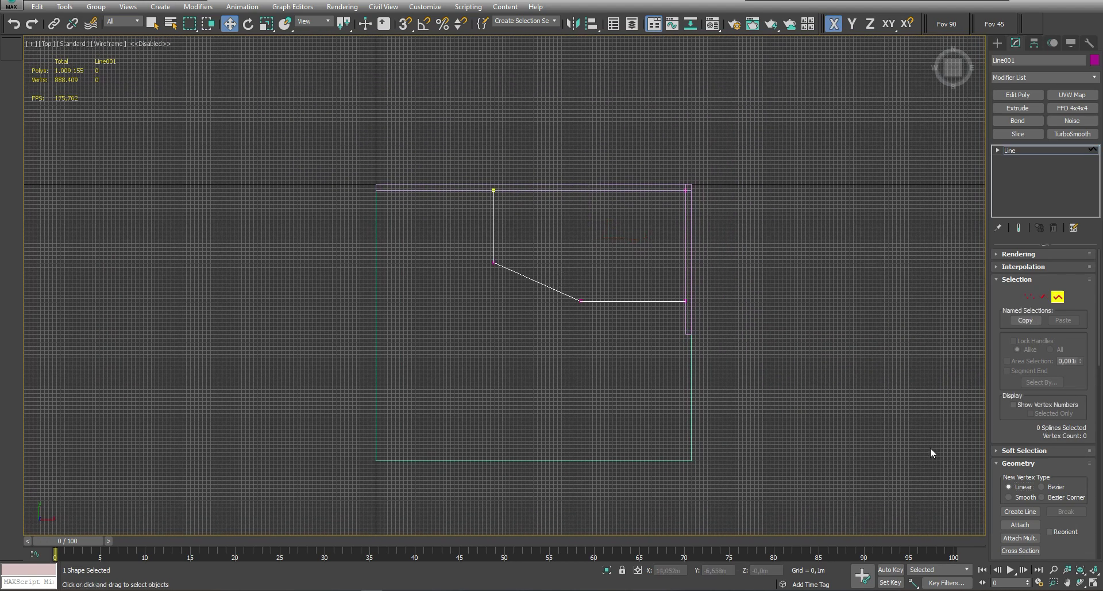
scroll(991, 331, "down", 5)
scroll(991, 330, "down", 3)
key("Return")
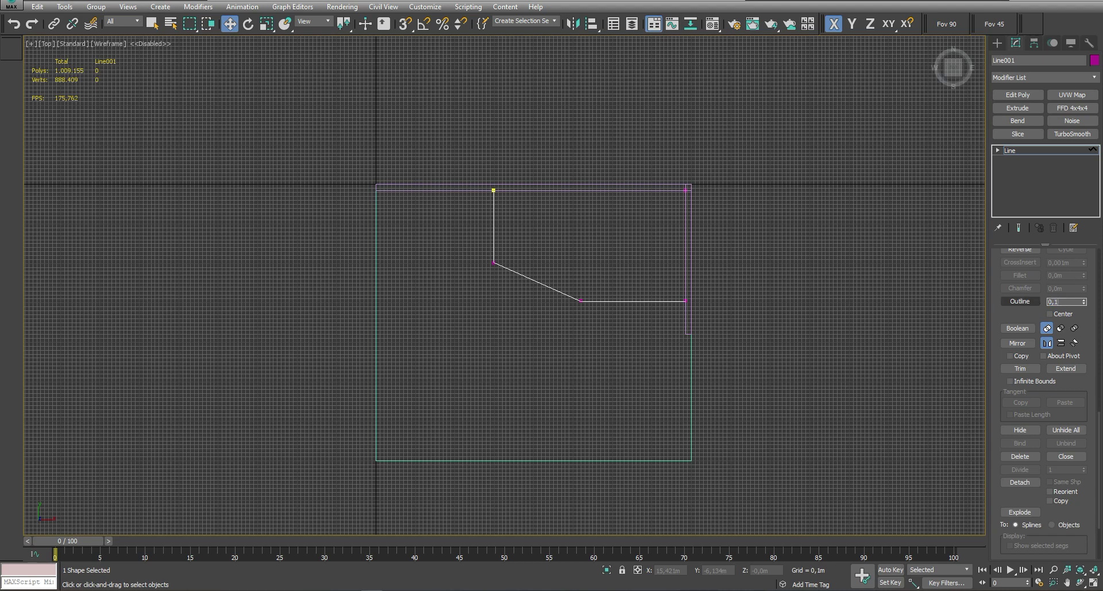
scroll(726, 239, "up", 5)
key("Delete")
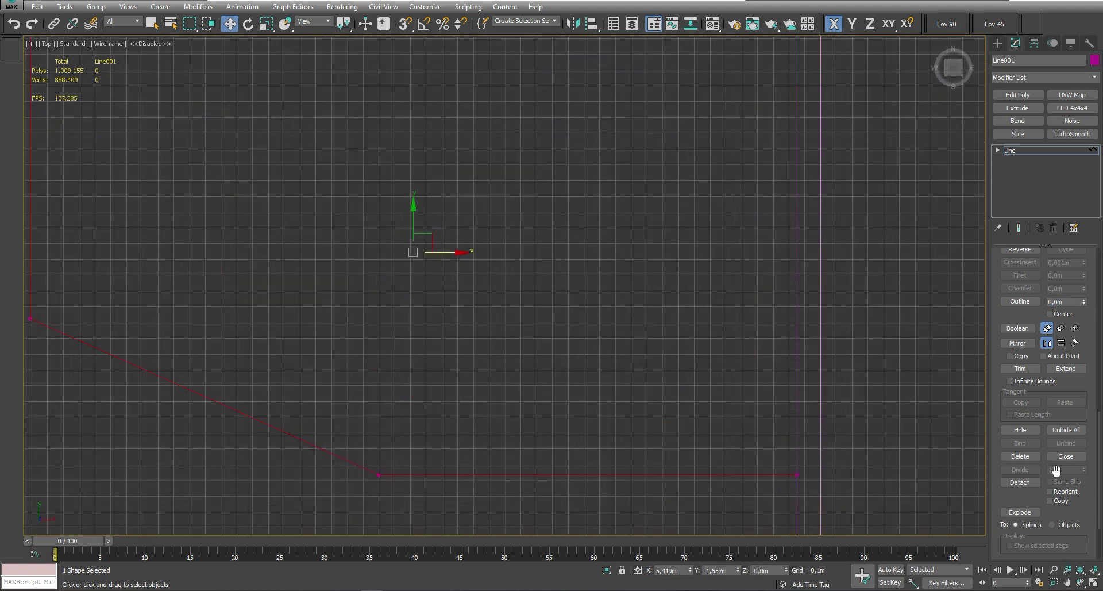
key("ctrl+z")
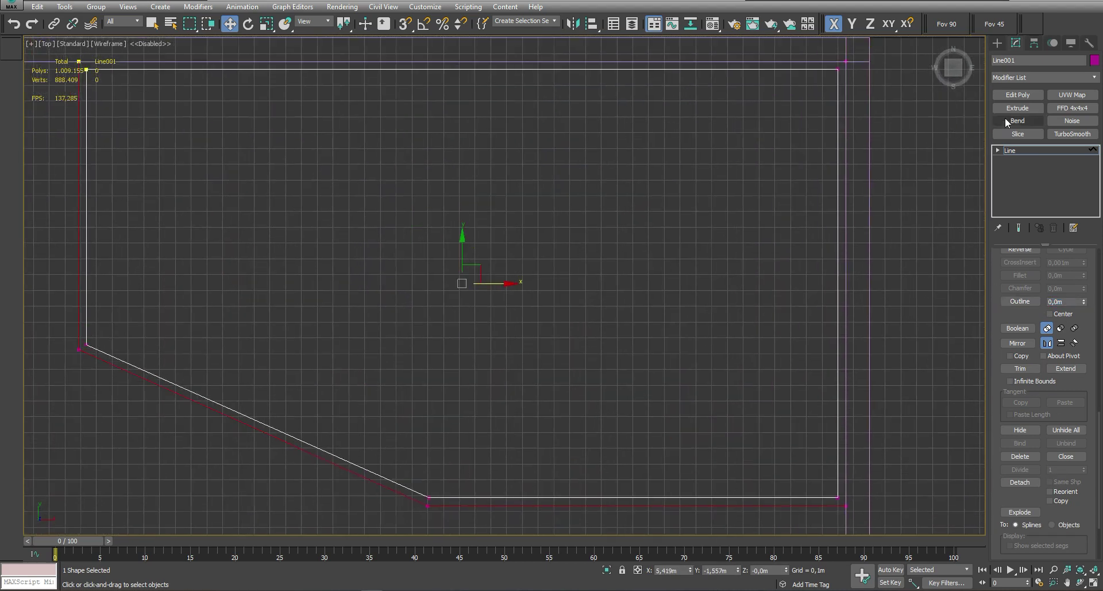
Extrude the outlined shape 3,0m, check it shaded in Perspective, then return to Top wireframe
left_click(1017, 108)
scroll(605, 300, "down", 2)
scroll(605, 300, "down", 2)
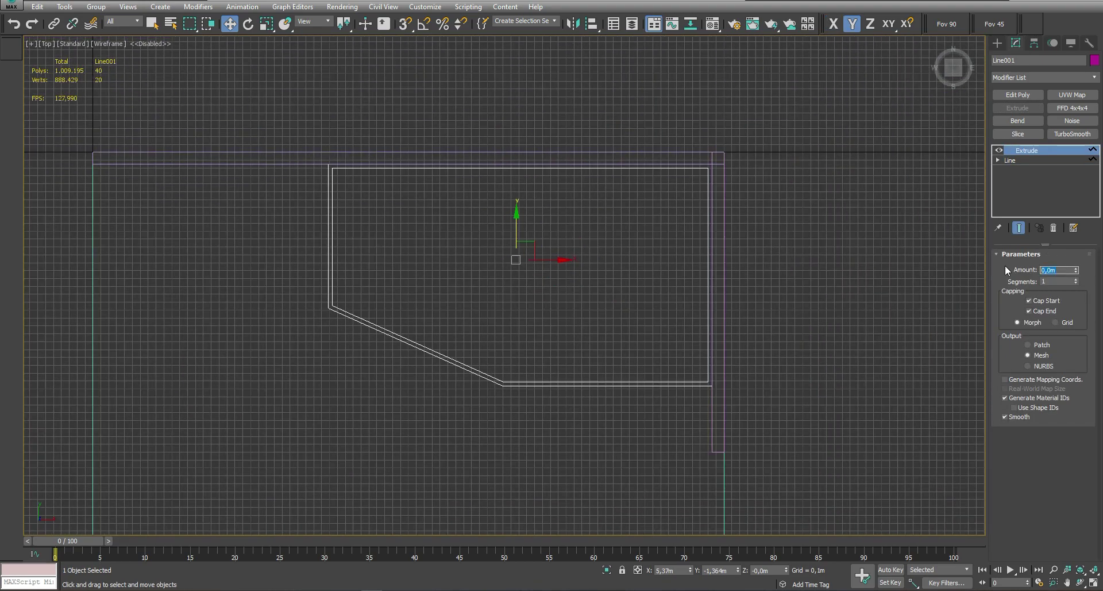
type("3")
key("Return")
key("p")
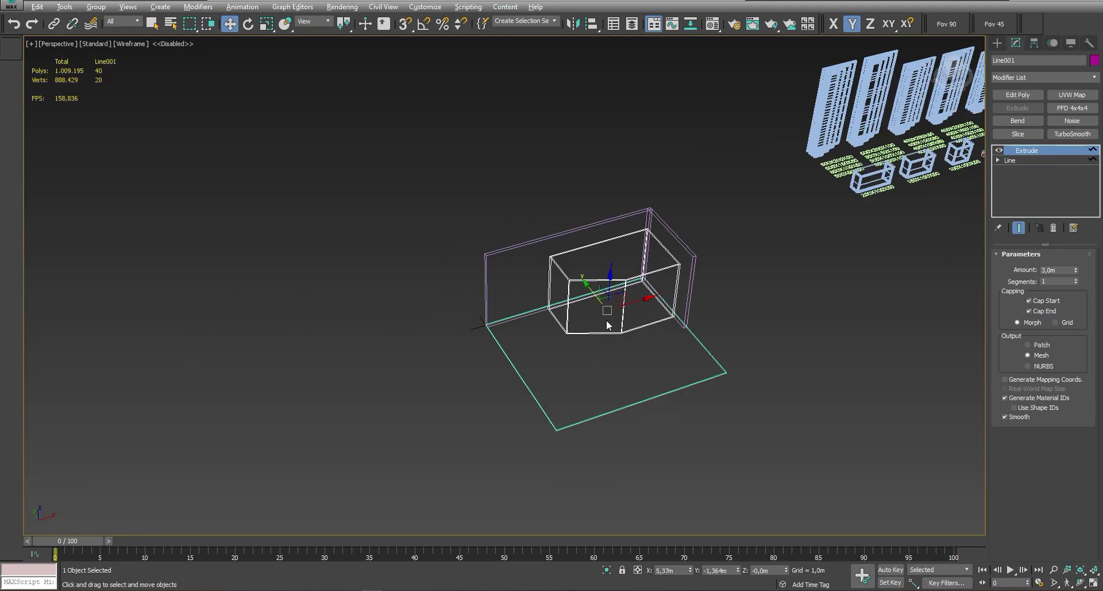
key("F3")
scroll(591, 308, "up", 5)
middle_click_drag(591, 308, 540, 364, "alt")
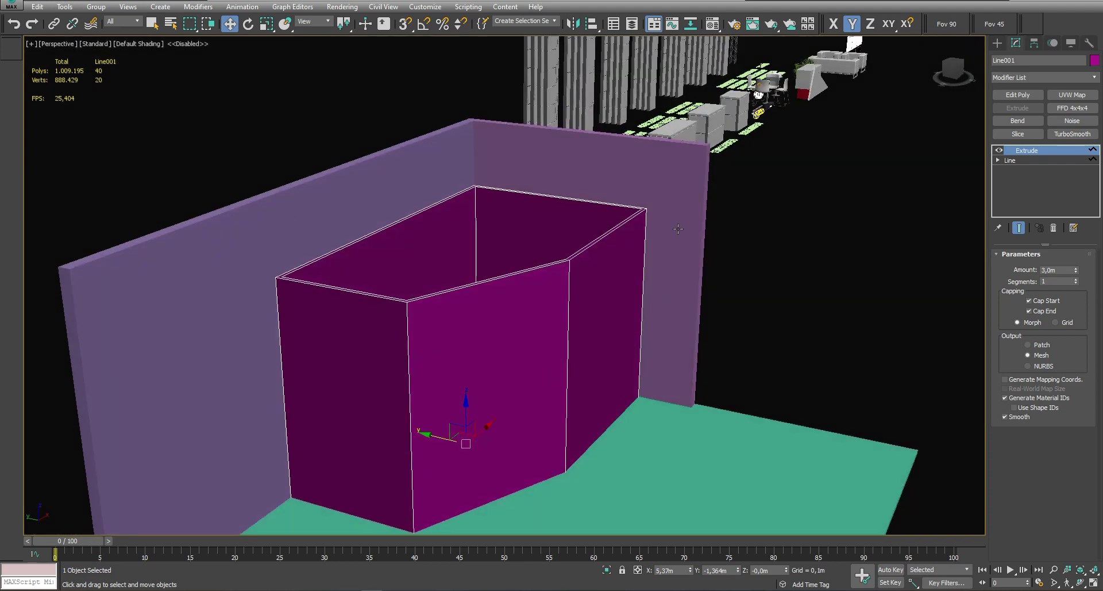
middle_click_drag(678, 229, 505, 338, "alt")
key("t")
key("F3")
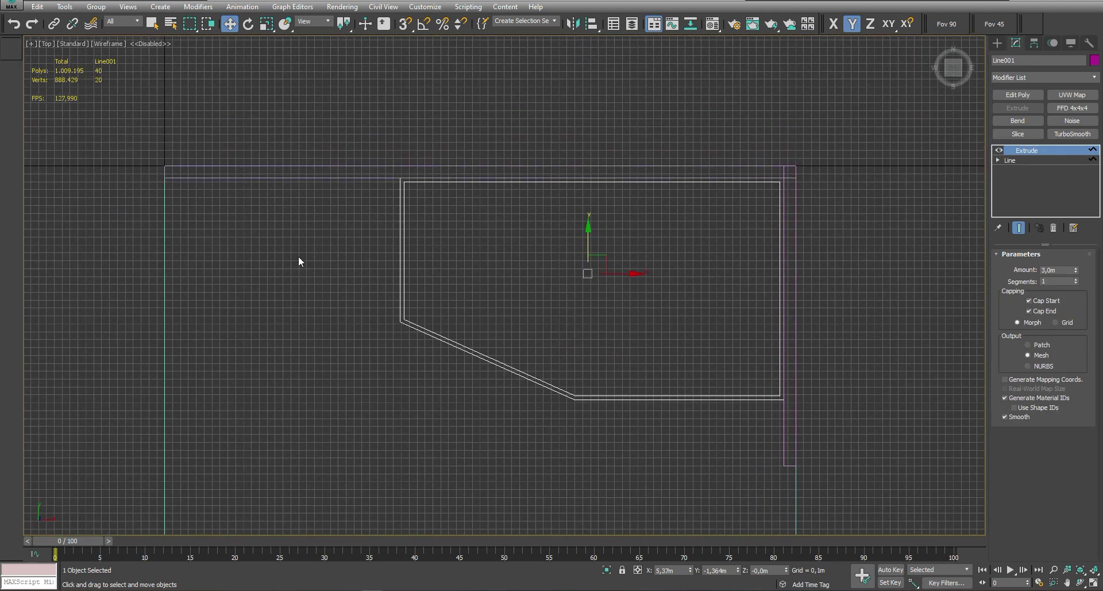
Move the partition's top vertices along Y to meet the back wall
left_click(1009, 160)
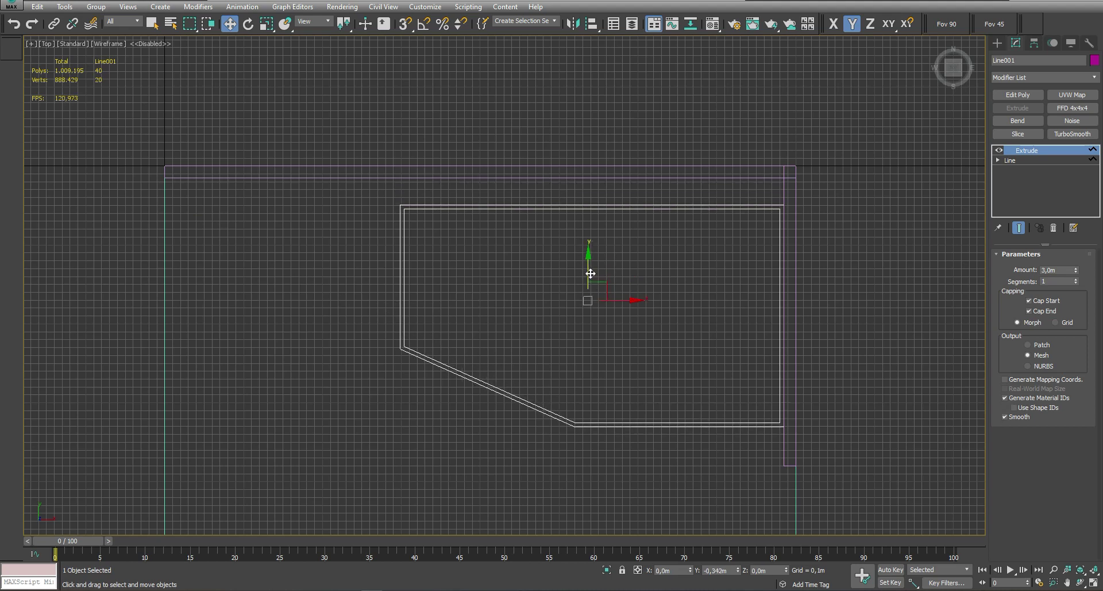
key("1")
left_click_drag(298, 189, 539, 210)
left_click_drag(780, 183, 780, 146)
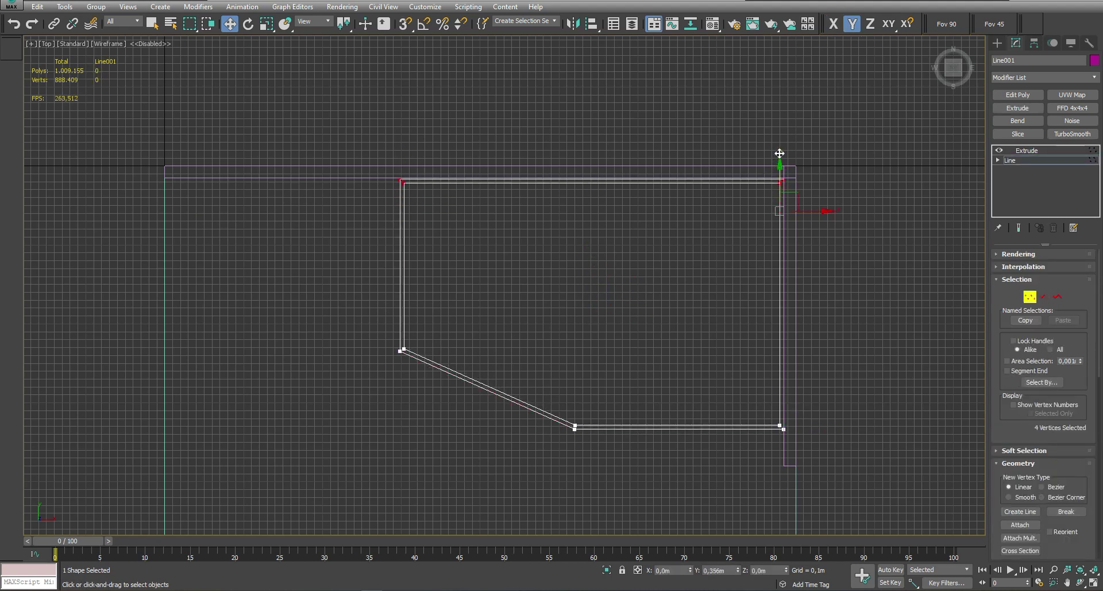
left_click_drag(321, 311, 924, 474)
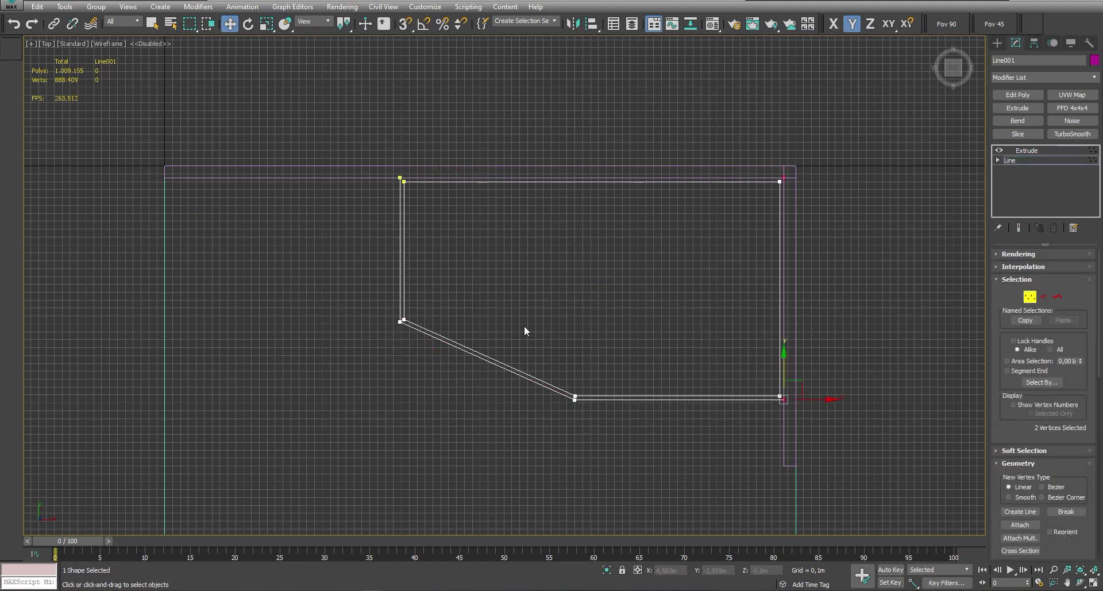
middle_click_drag(524, 328, 585, 299)
Draw a diagonal guide line from the room's top-left corner toward the partition
left_click(997, 43)
left_click(1020, 122)
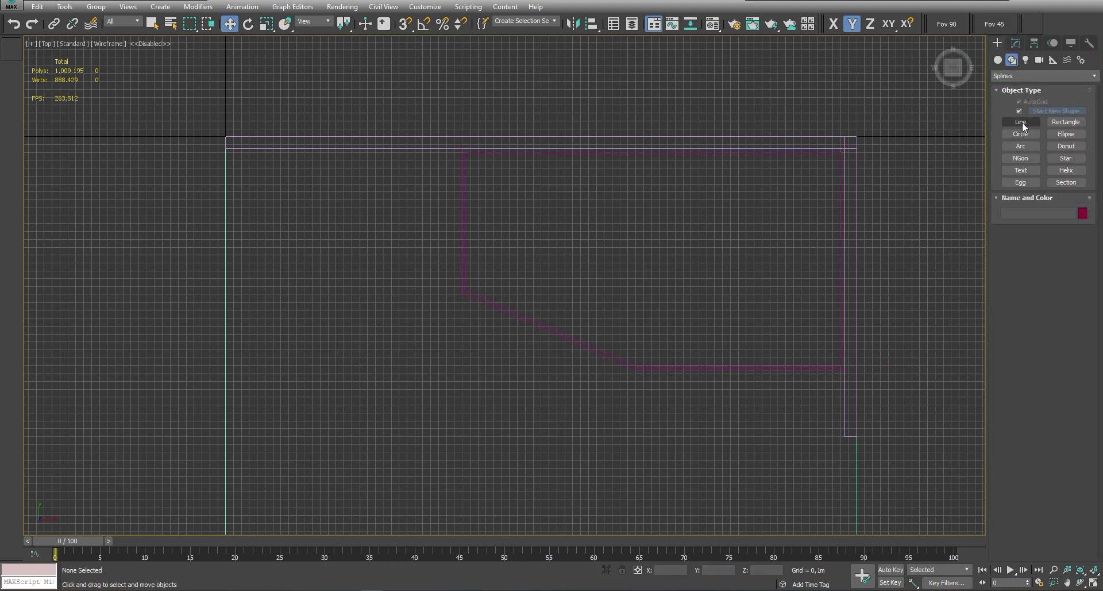
left_click(225, 148)
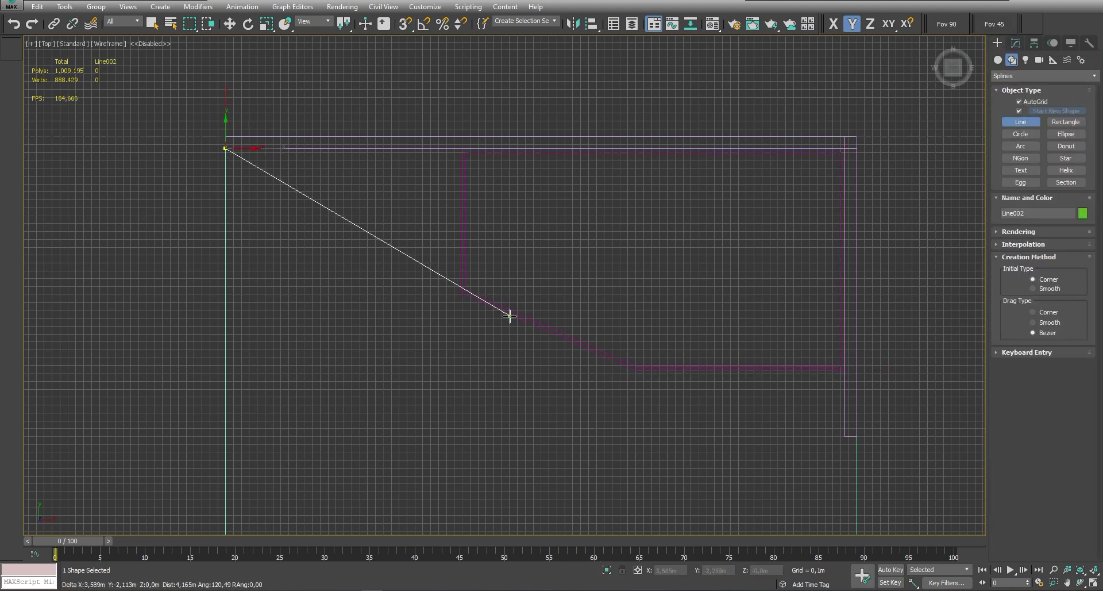
left_click(535, 327)
key("w")
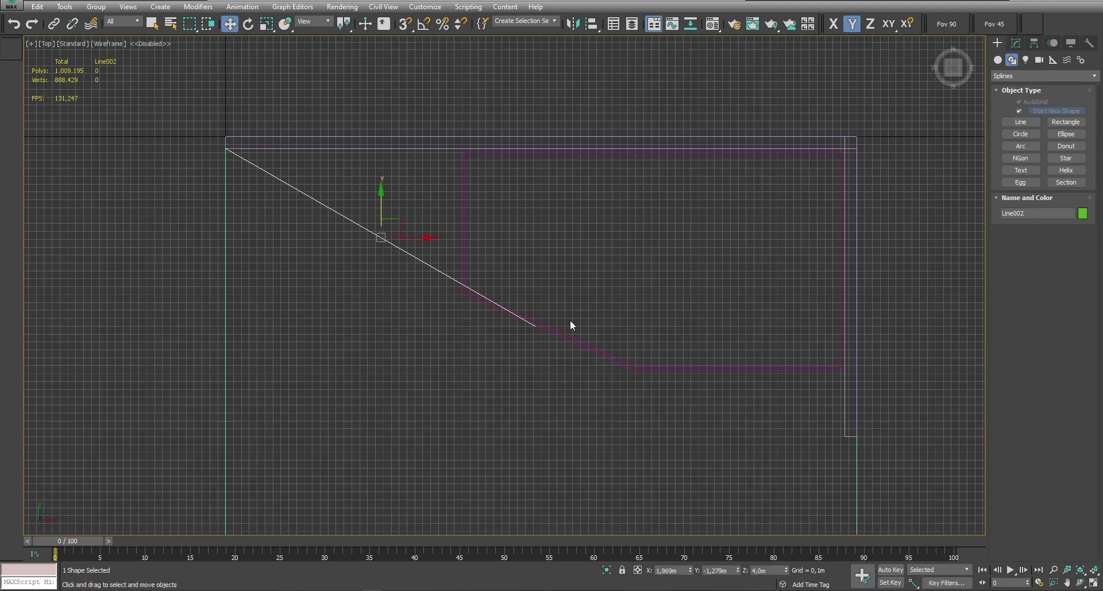
key("1")
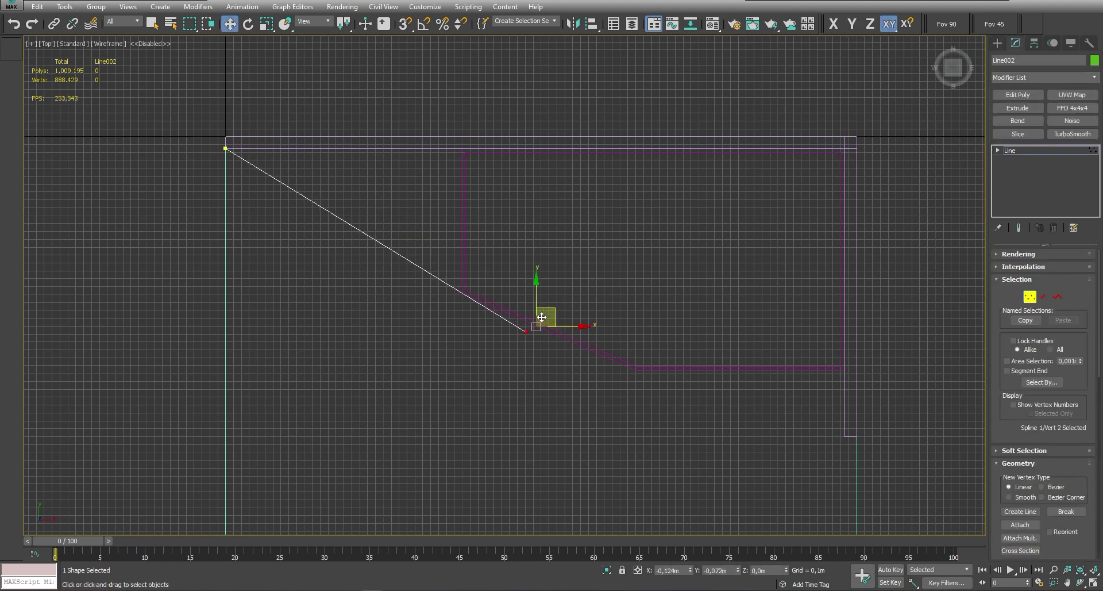
key("1")
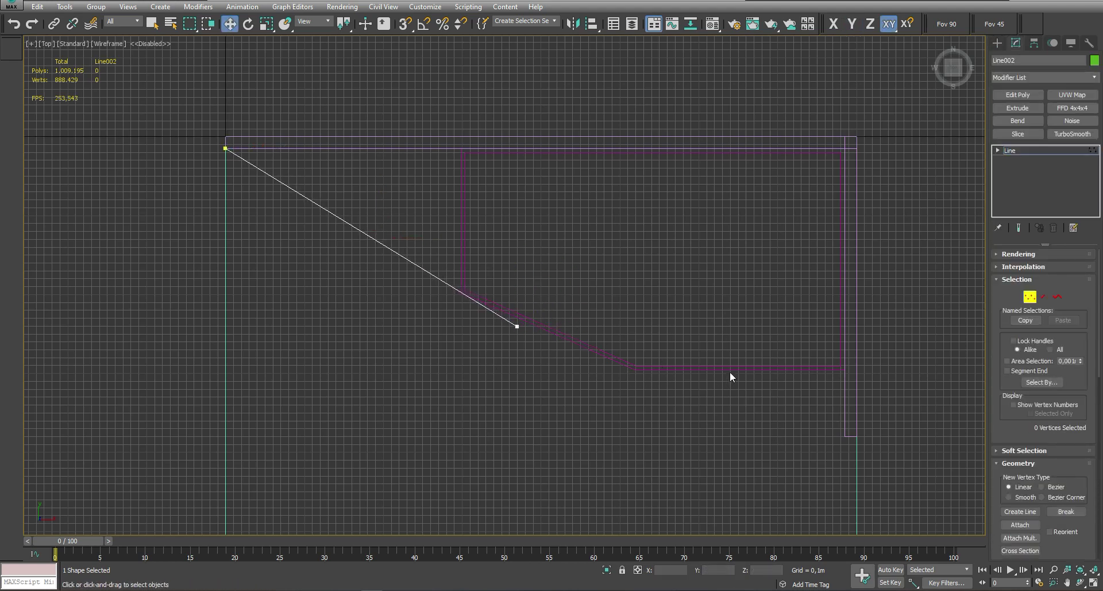
Adjust the partition's lower corner points to follow the diagonal guide, then prepare to draw another line
left_click(692, 371)
left_click(1010, 160)
key("1")
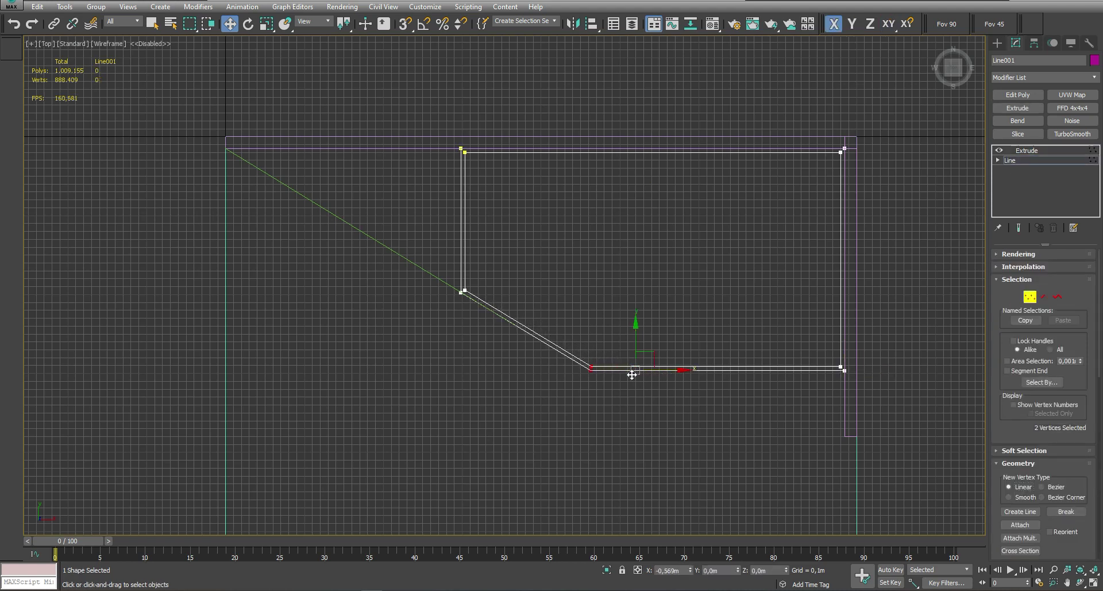
scroll(628, 374, "up", 5)
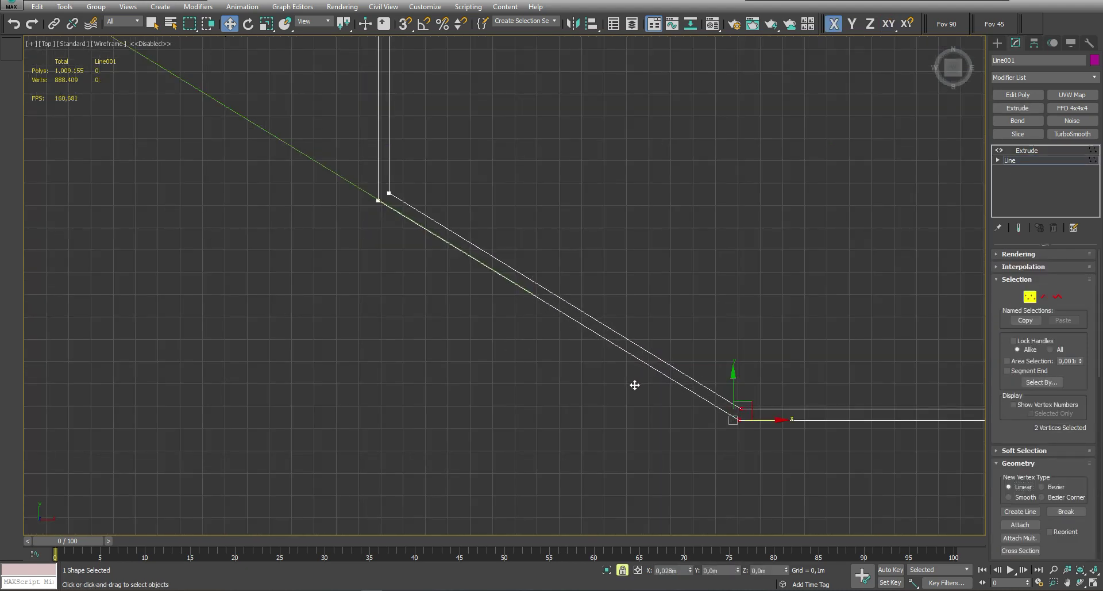
key("1")
scroll(525, 348, "down", 5)
middle_click_drag(524, 348, 607, 372)
left_click(387, 312)
left_click(998, 43)
Draw Line002 from the room's top-left corner, running flat beneath the partition, to the right wall corner
left_click(1021, 122)
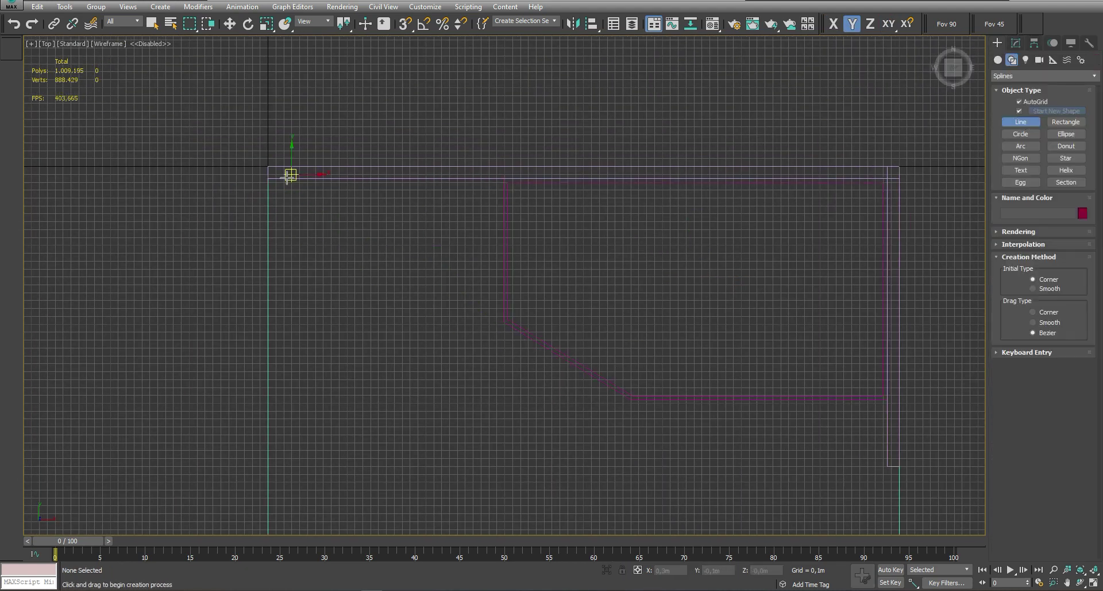
key("s")
left_click(268, 178)
key("s")
left_click(543, 345)
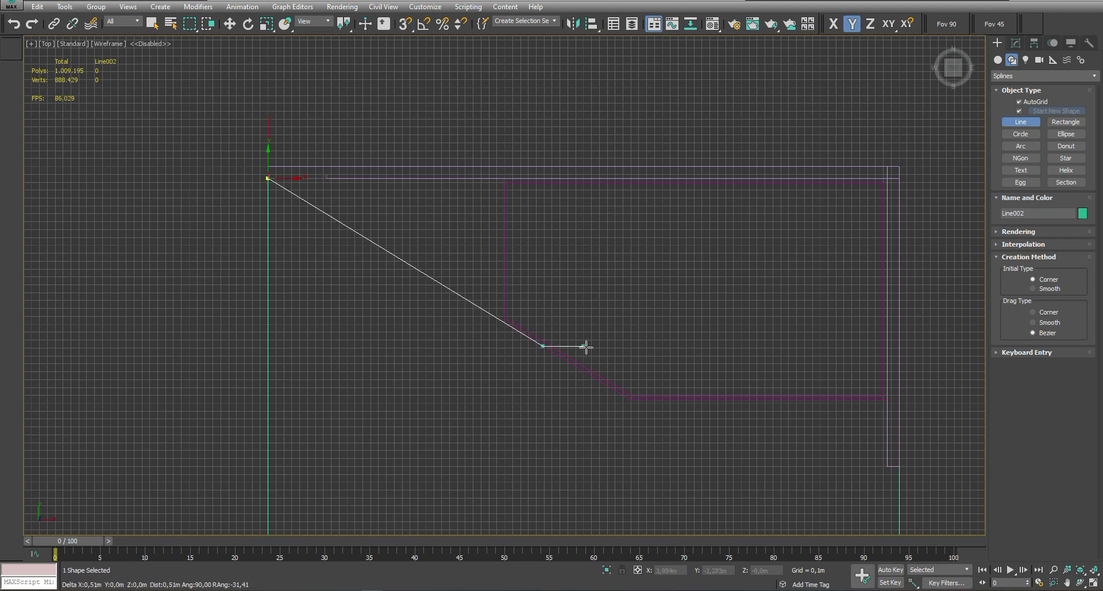
left_click(664, 345)
key("s")
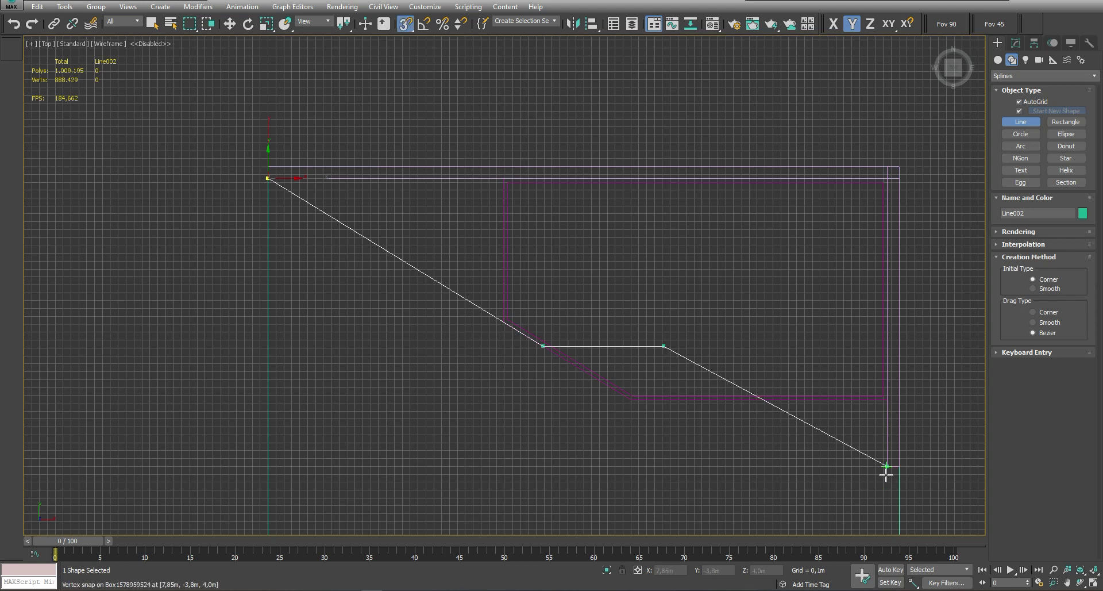
left_click(886, 465)
right_click(575, 294)
key("w")
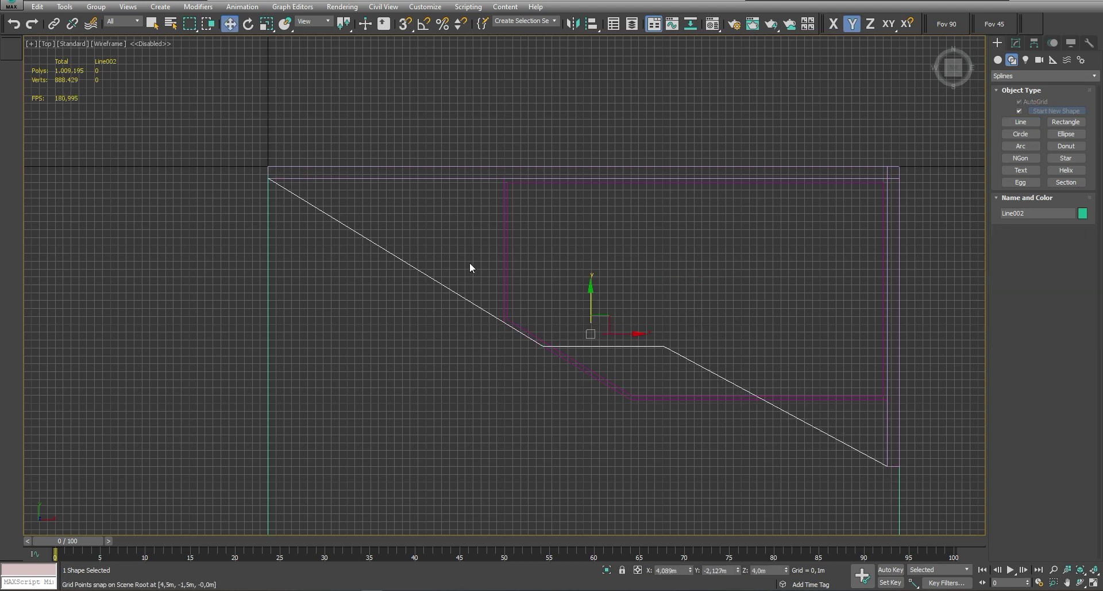
Slide Line002's bend points to line up with the partition's angled edge
key("1")
left_click(663, 346)
left_click_drag(698, 349, 745, 349)
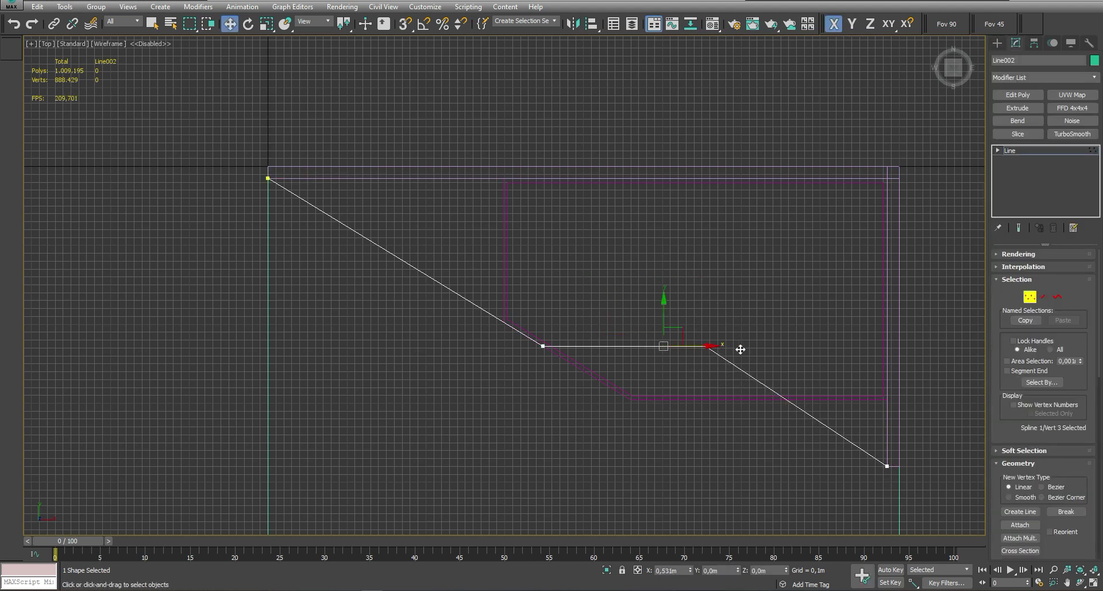
left_click_drag(510, 306, 615, 400)
left_click_drag(741, 369, 741, 363)
left_click_drag(547, 332, 572, 347)
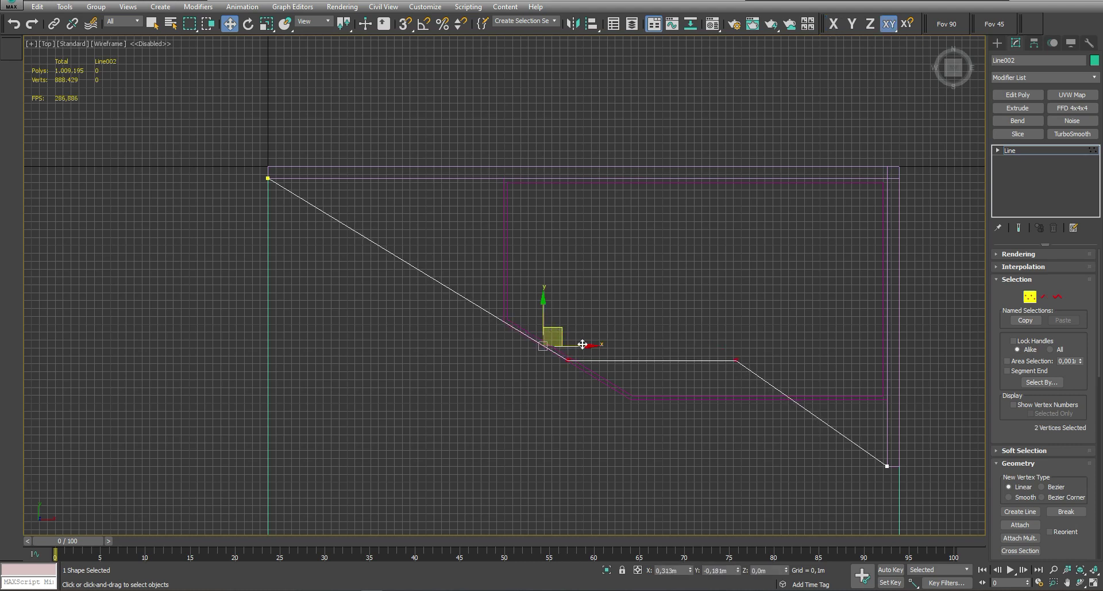
left_click(736, 360)
key("3")
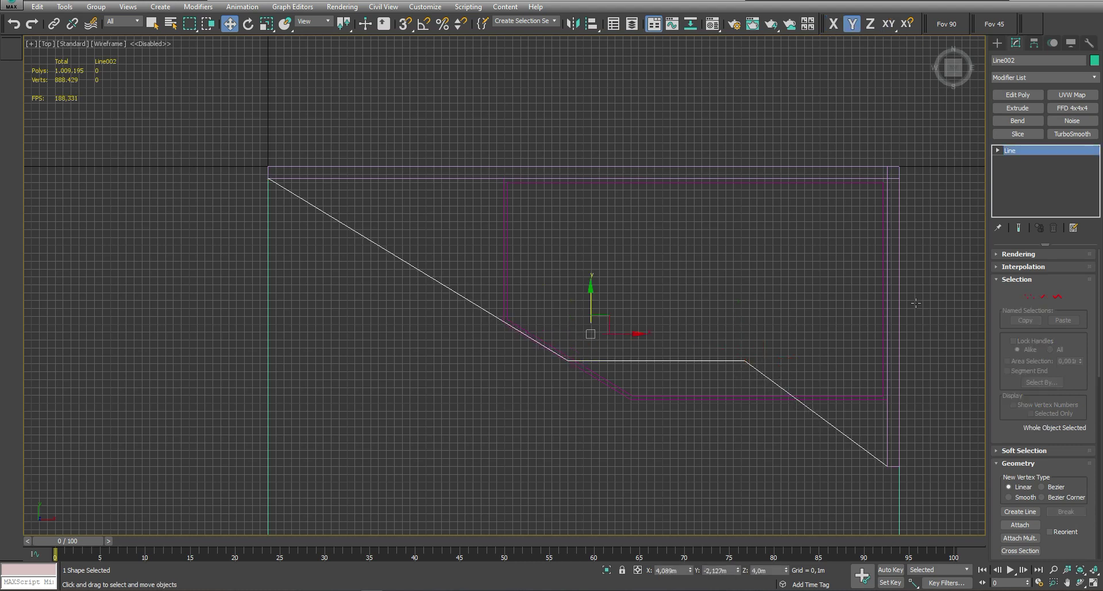
scroll(1073, 305, "down", 5)
scroll(1074, 312, "down", 5)
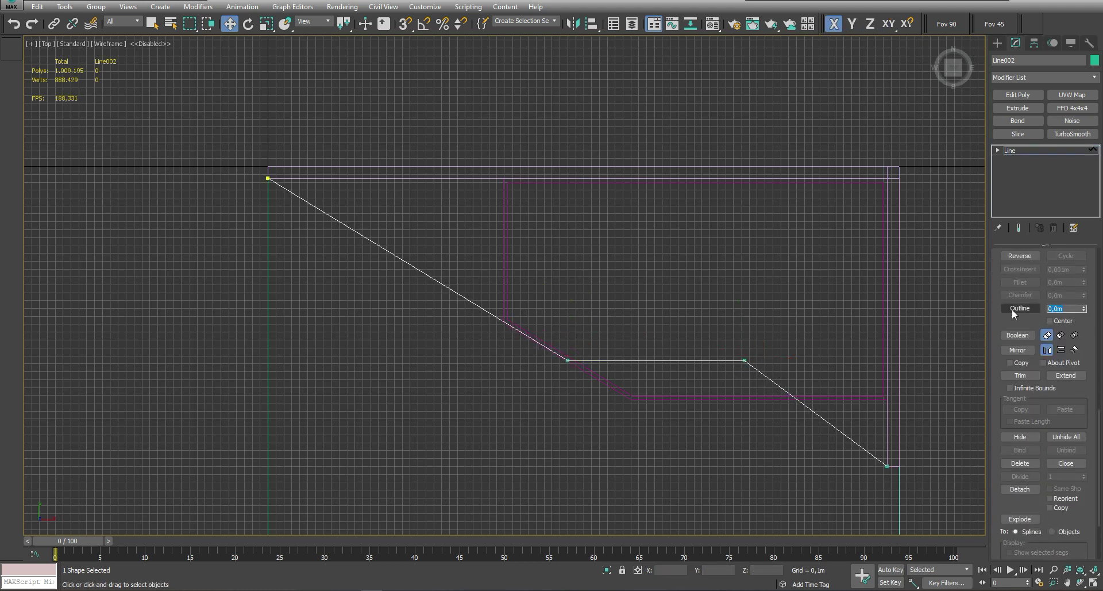
Outline Line002 with a 0,1 m thickness and extrude it 1,2 m tall
left_click_drag(642, 360, 643, 347)
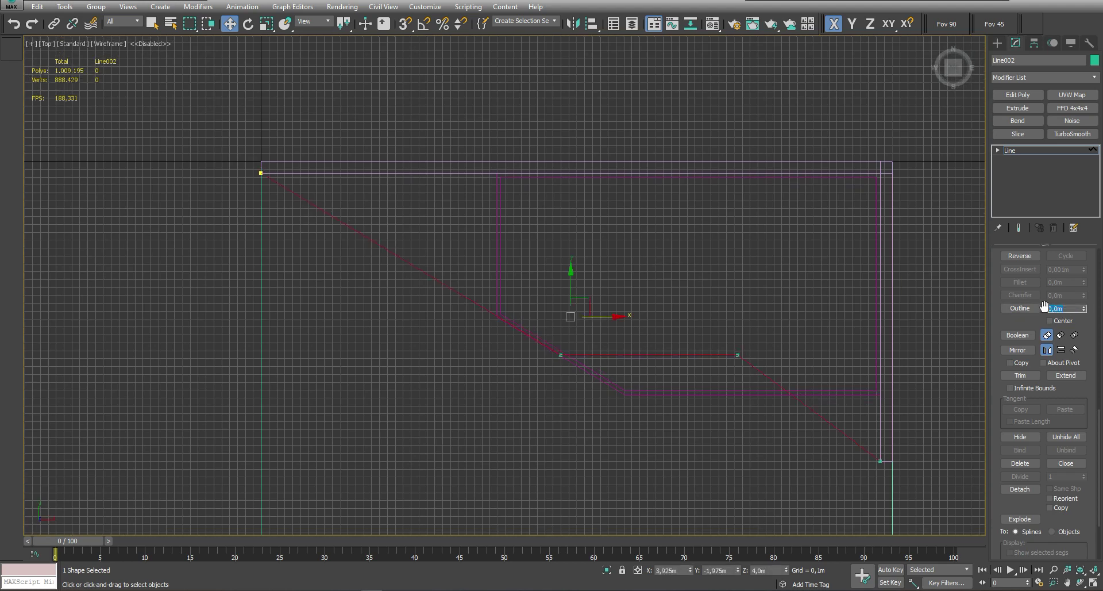
key("Return")
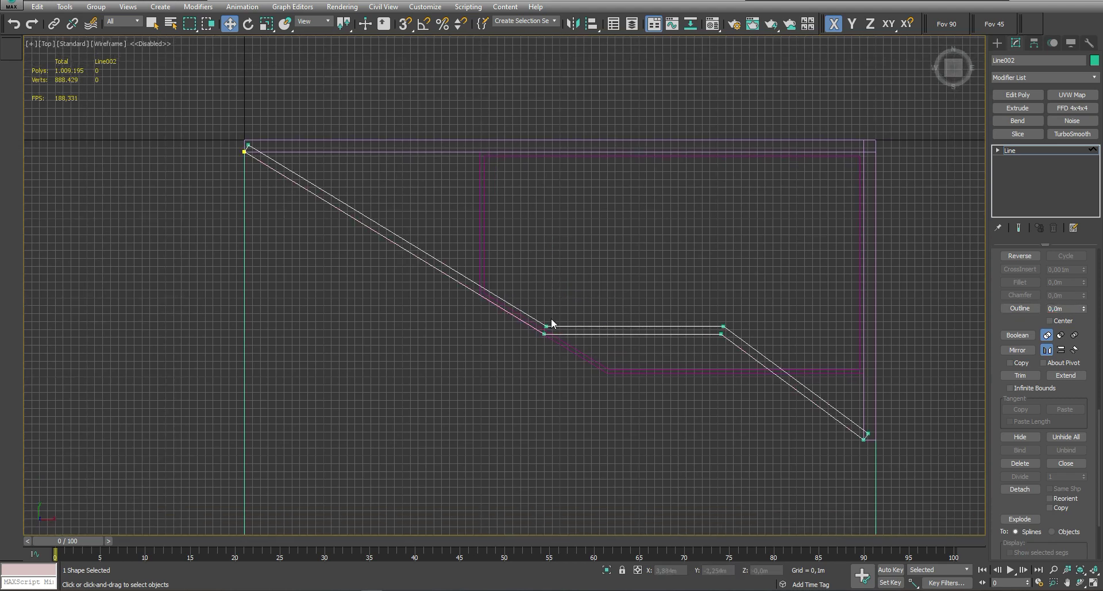
left_click(1032, 107)
double_click(1057, 270)
type("1,2m")
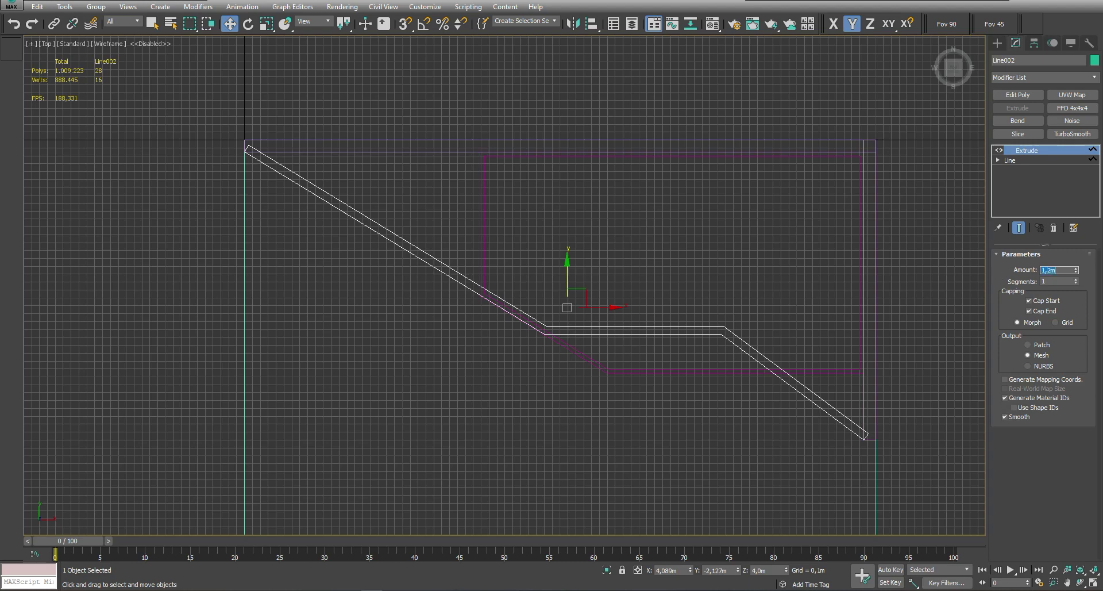
key("Return")
Orbit around the new wall band, then select Line001 and maximize the Top view
key("alt+w")
key("alt+w")
middle_click_drag(690, 395, 661, 374, "alt")
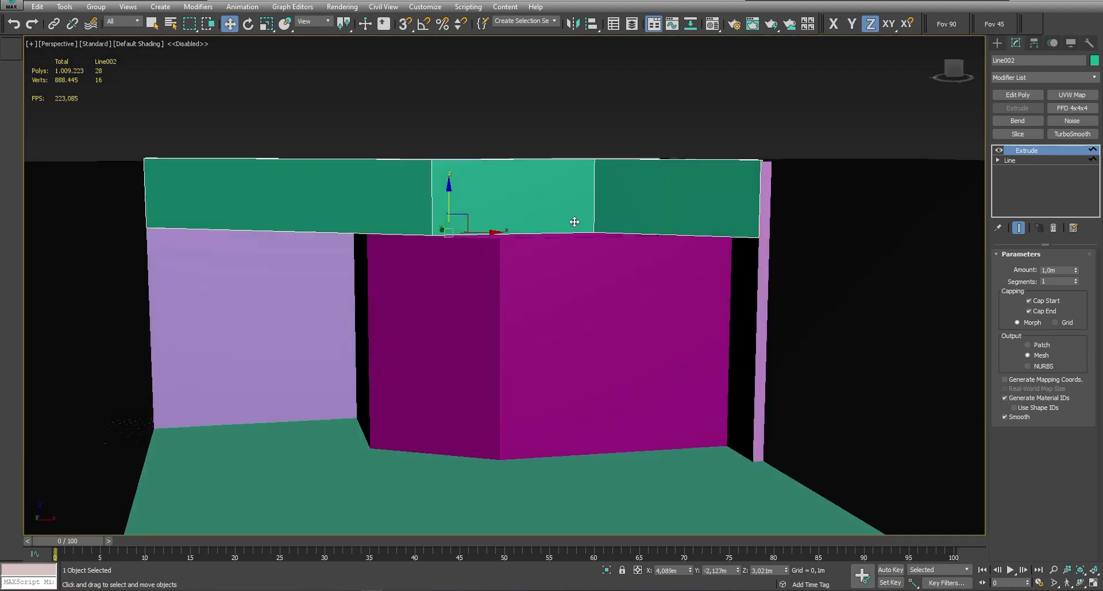
middle_click_drag(574, 221, 548, 224, "alt")
scroll(602, 205, "up", 3)
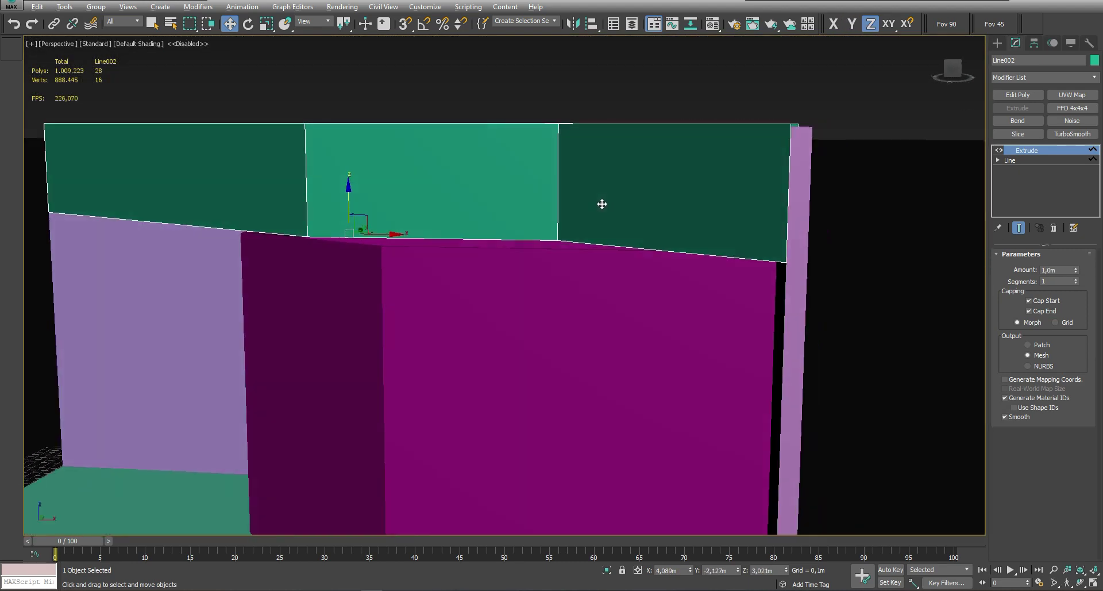
mouse_move(656, 196)
middle_mouse_down("alt")
mouse_move(670, 209)
mouse_move(453, 237)
mouse_move(535, 223)
middle_mouse_up("alt")
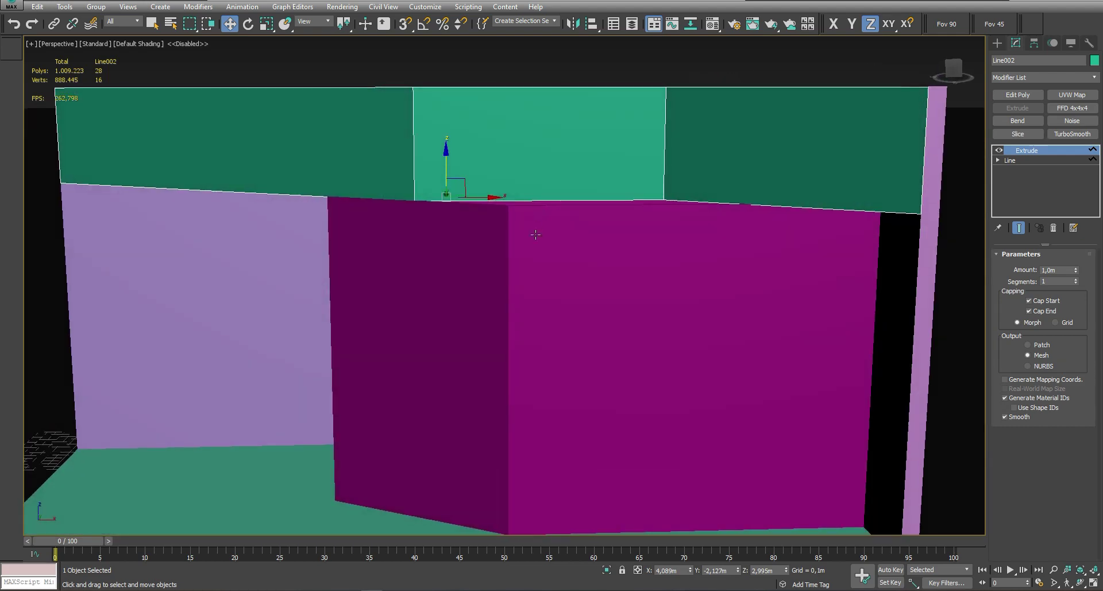
scroll(535, 223, "up", 3)
mouse_move(561, 257)
middle_mouse_down("alt")
mouse_move(562, 226)
mouse_move(550, 228)
middle_mouse_up("alt")
left_click(551, 228)
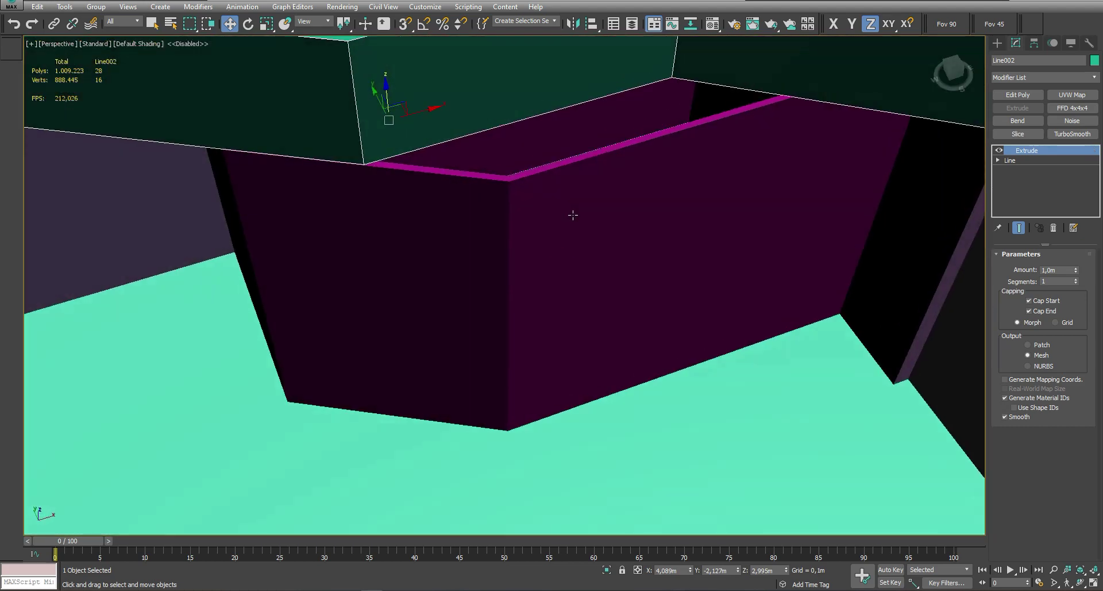
key("alt+w")
key("alt+w")
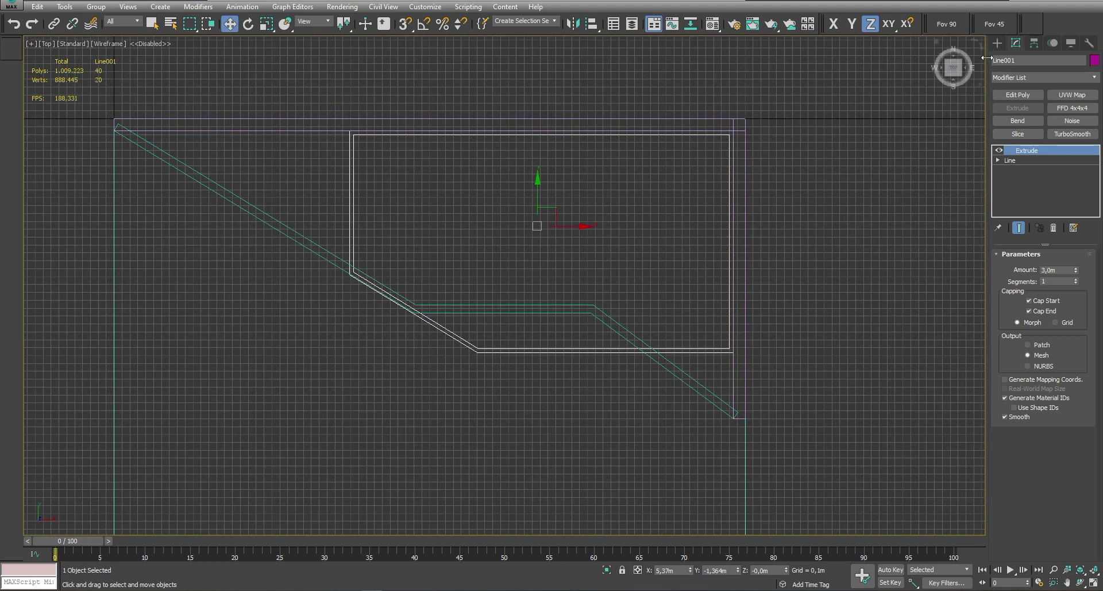
Start a new line at the box corner and place corners along the horizontal partition edge
key("l")
left_click(732, 131)
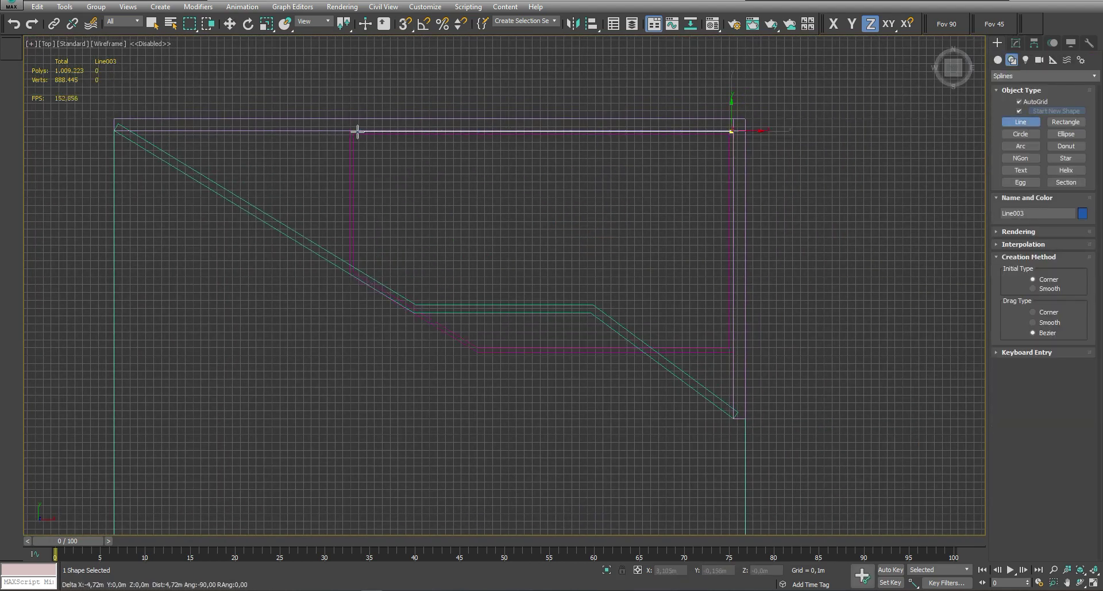
left_click(349, 276)
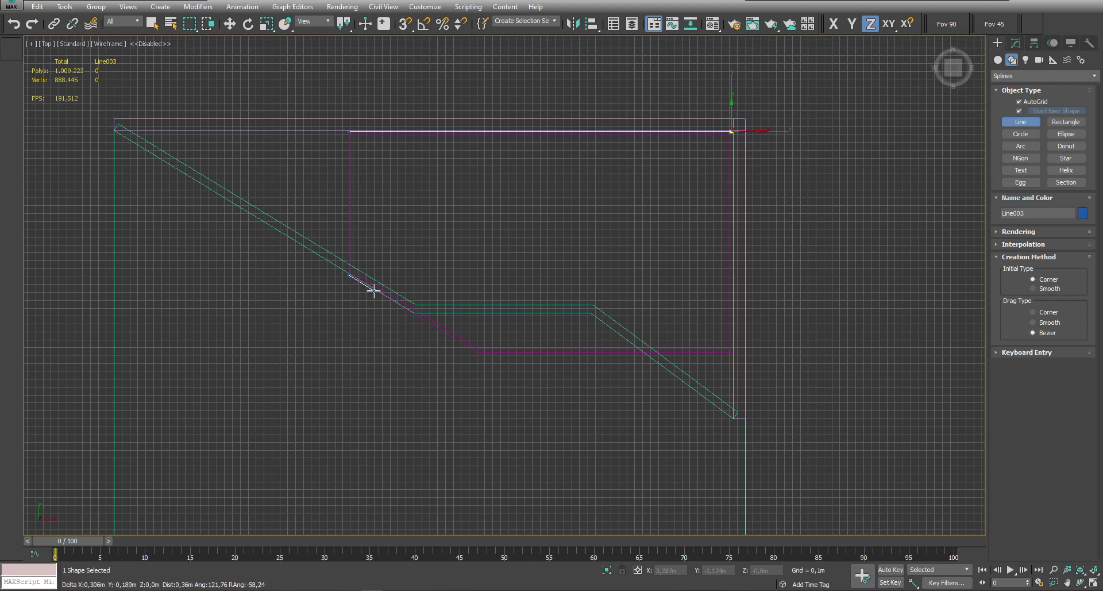
left_click(415, 315)
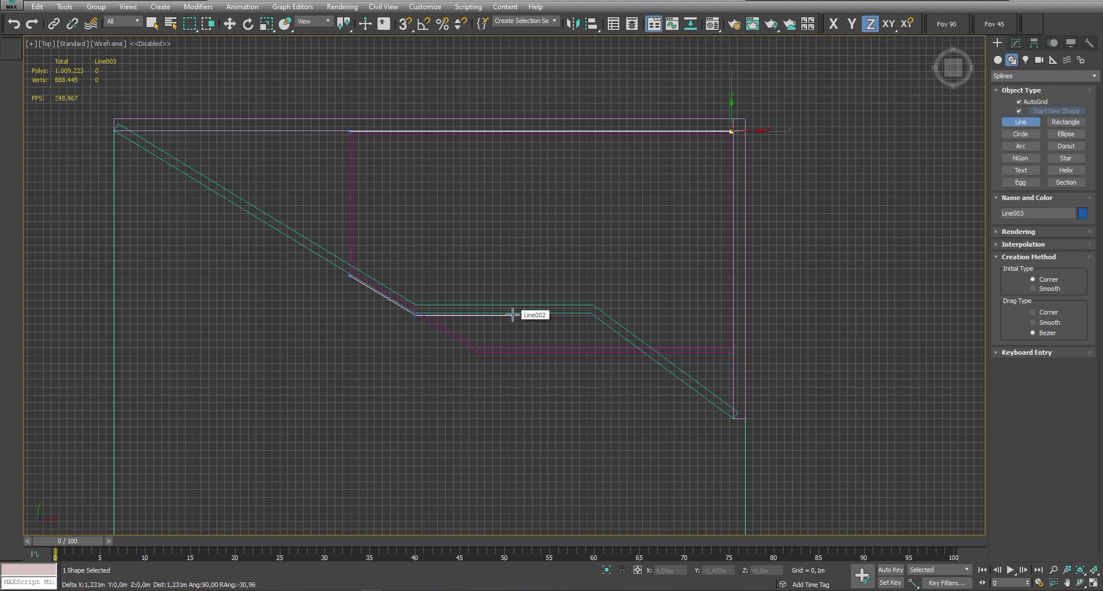
scroll(414, 312, "up", 4)
scroll(413, 313, "up", 2)
key("BackSpace")
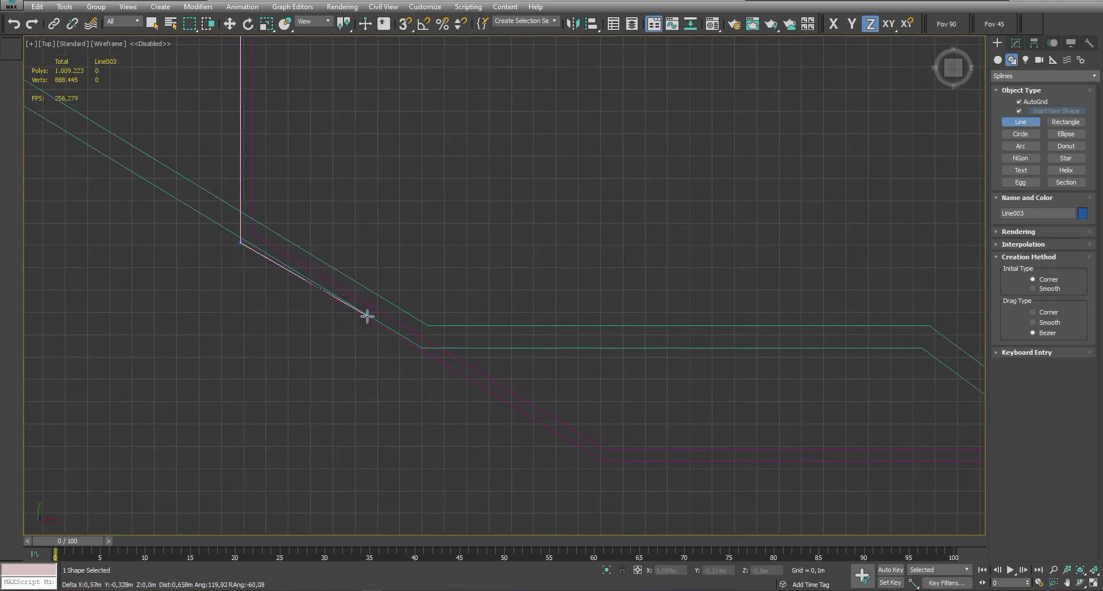
left_click(364, 316)
scroll(363, 315, "down", 2)
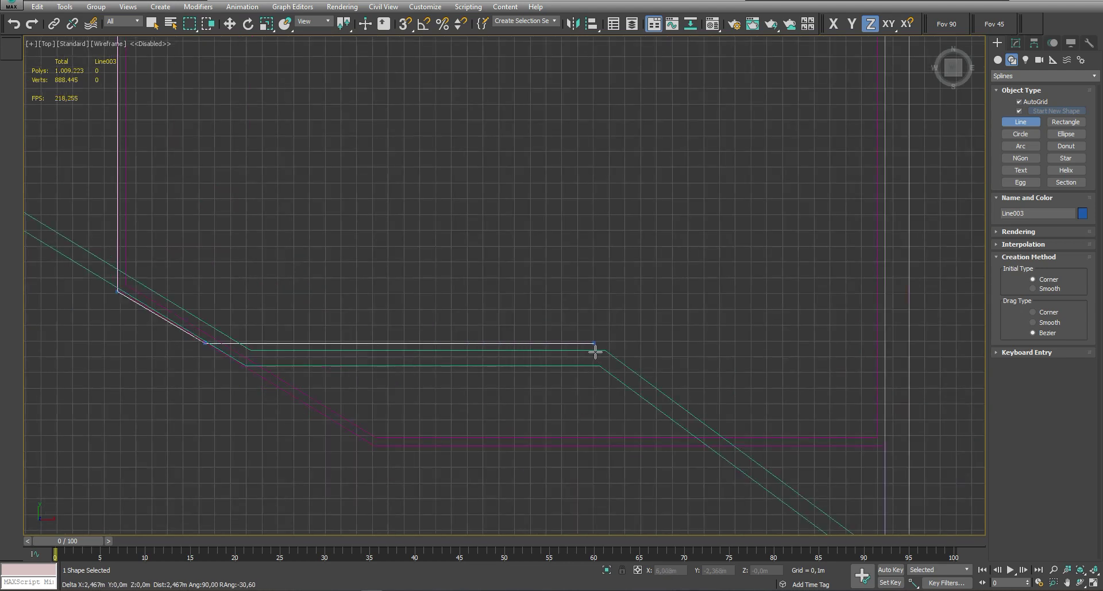
key("BackSpace")
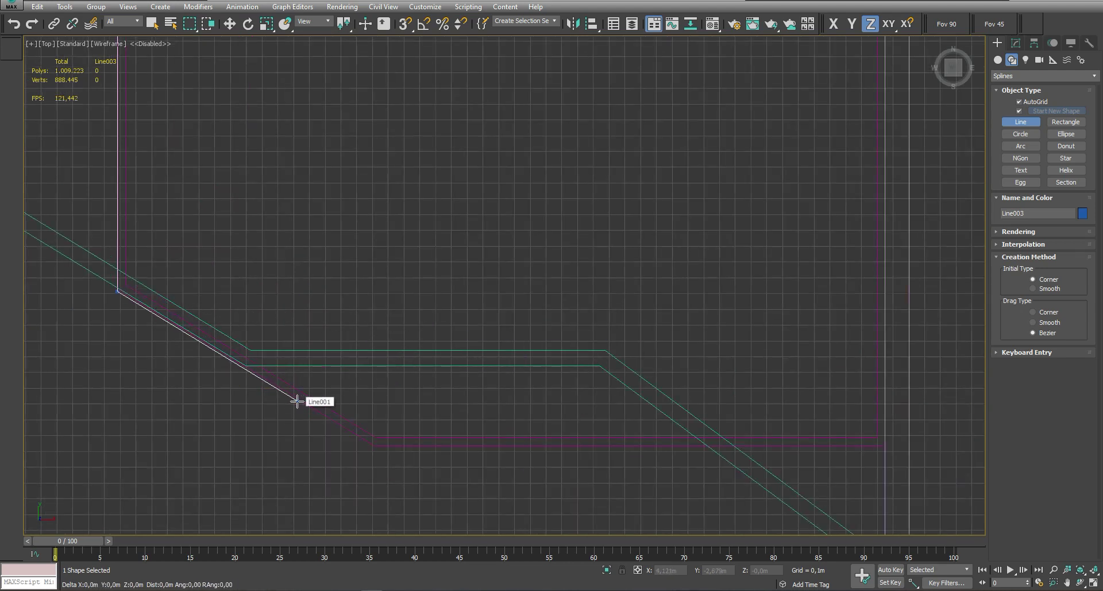
Place the vertical, bottom and lower-right corners and close the outline at its start point
left_click(297, 400)
scroll(505, 496, "down", 2)
key("BackSpace")
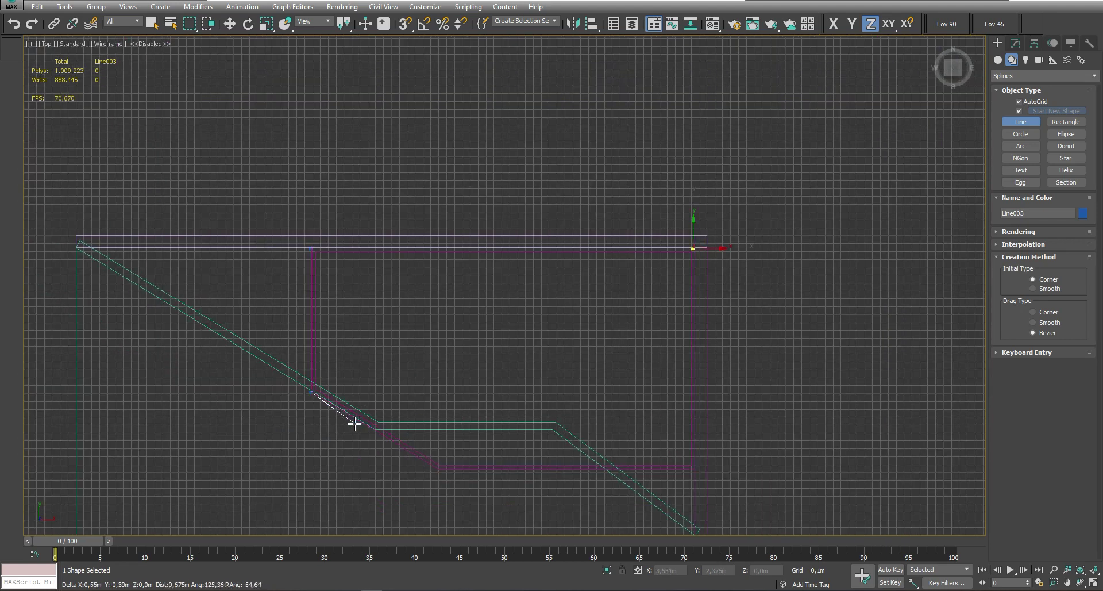
key("BackSpace")
left_click(311, 356)
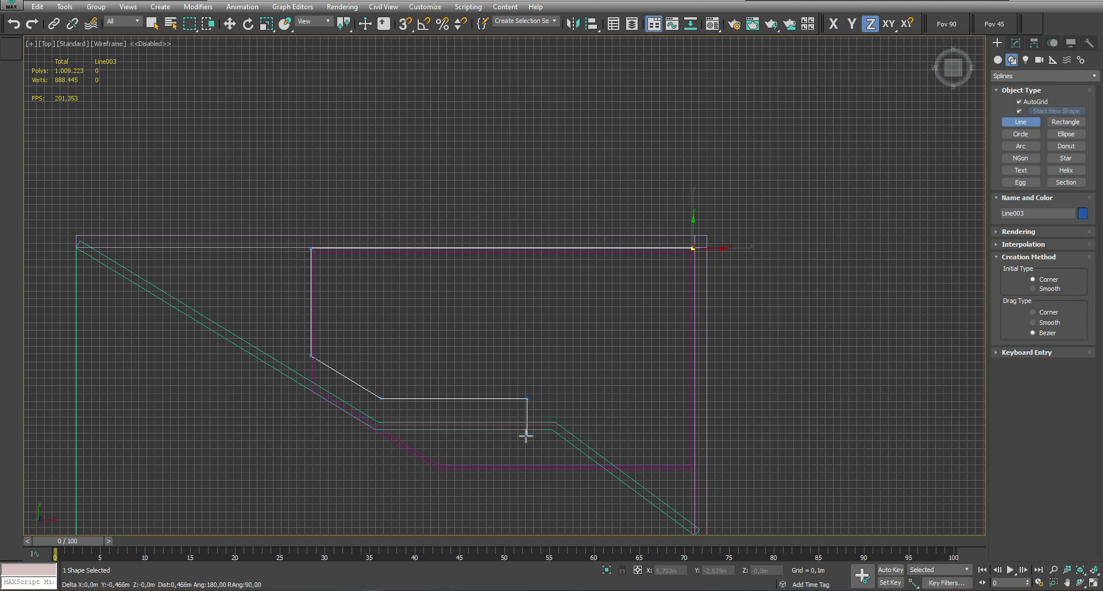
left_click(525, 467)
left_click(694, 467)
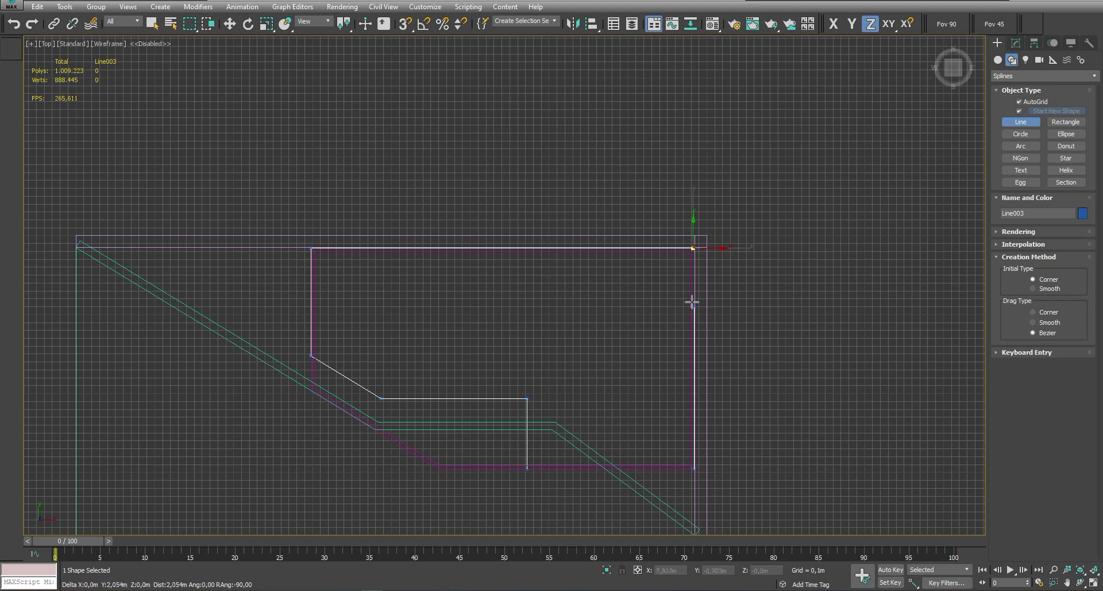
left_click(693, 248)
left_click(533, 330)
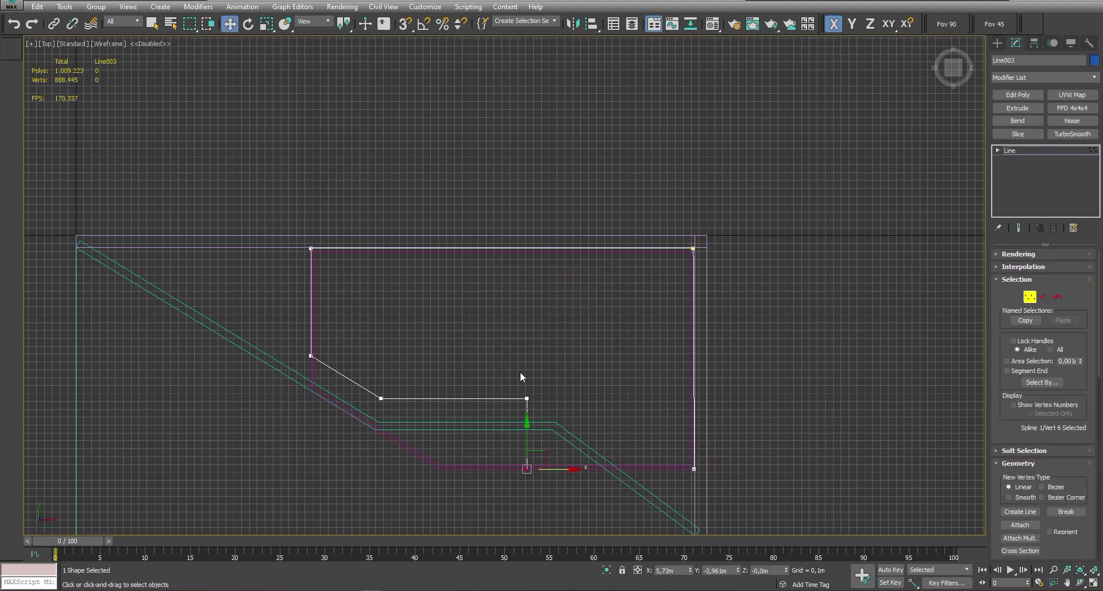
At vertex level, snap the outline's corner point onto the Line001 wall with 3D Snap
middle_click_drag(401, 313, 454, 262)
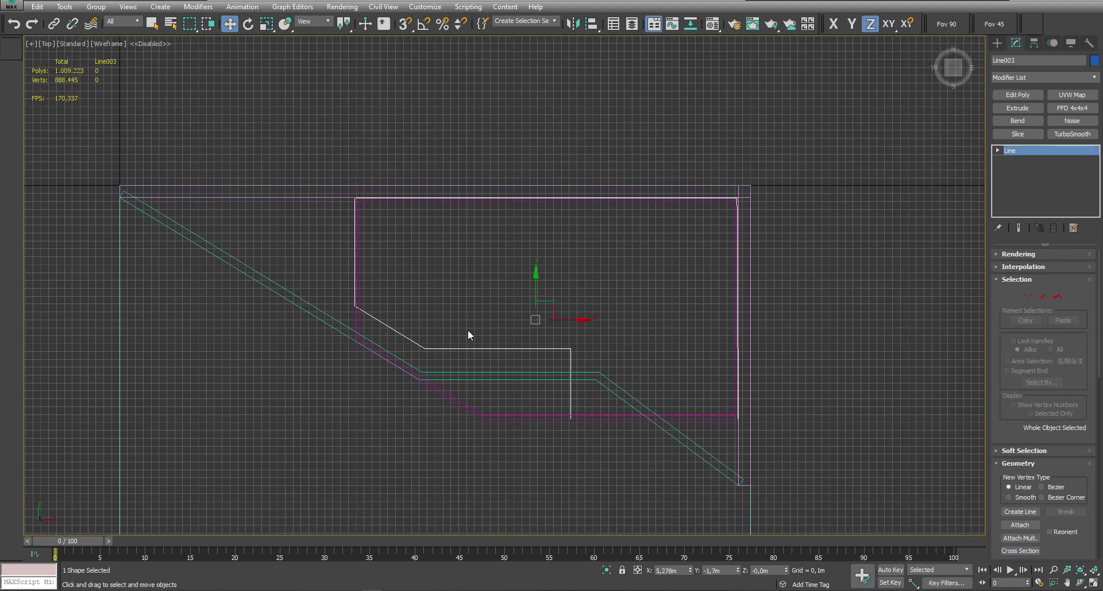
scroll(477, 345, "up", 3)
key("ctrl+a")
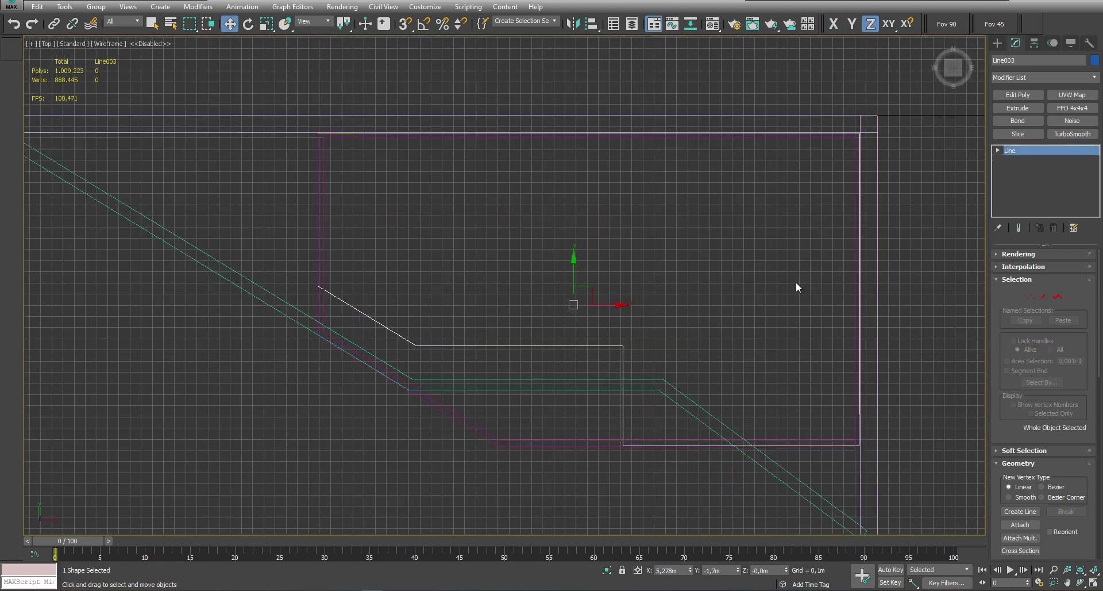
scroll(796, 285, "up", 1)
left_click(868, 396)
scroll(868, 397, "up", 5)
scroll(839, 379, "up", 3)
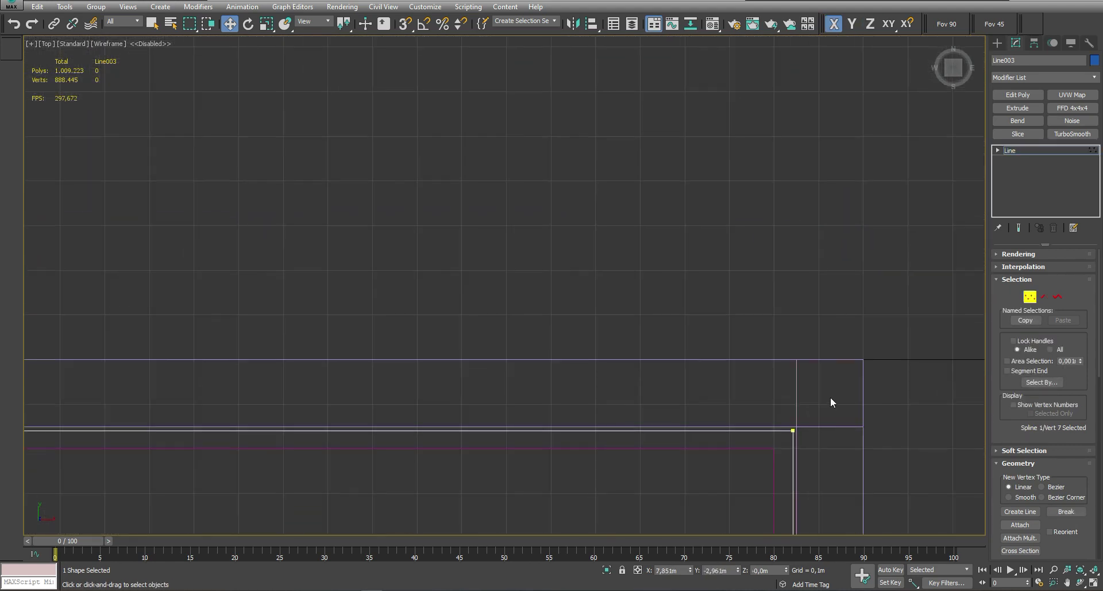
left_click(800, 424)
scroll(749, 419, "down", 2)
key("s")
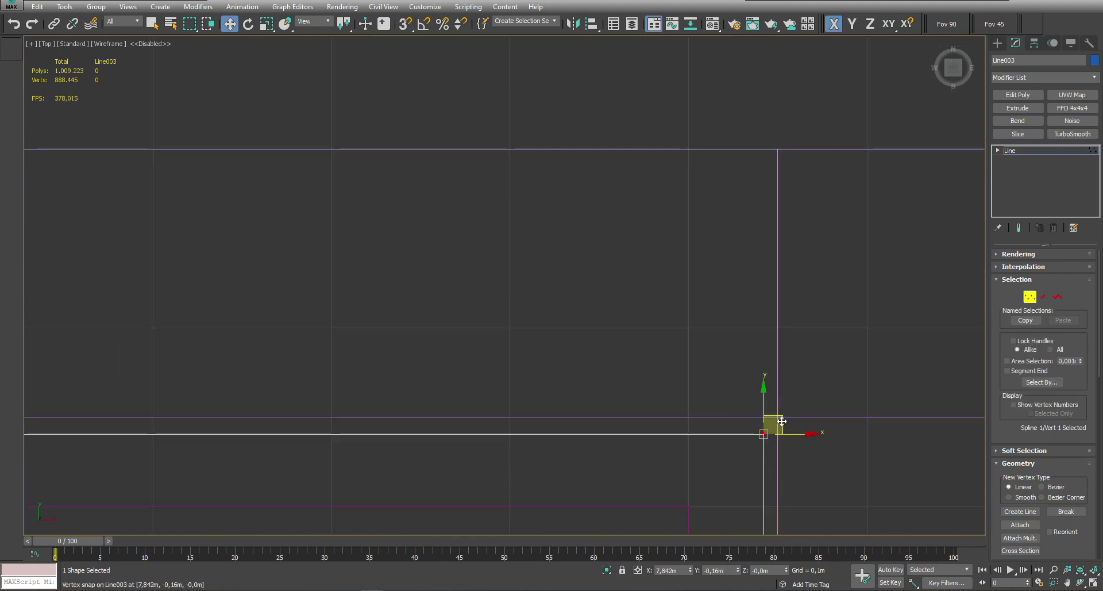
scroll(775, 454, "down", 3)
scroll(618, 320, "up", 3)
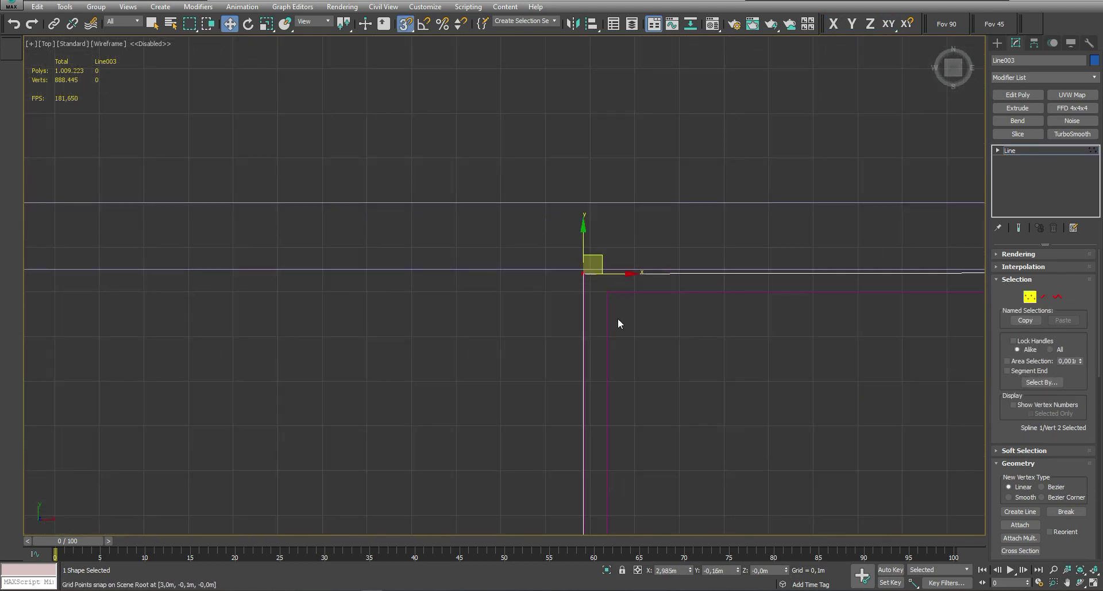
left_click_drag(554, 320, 552, 306)
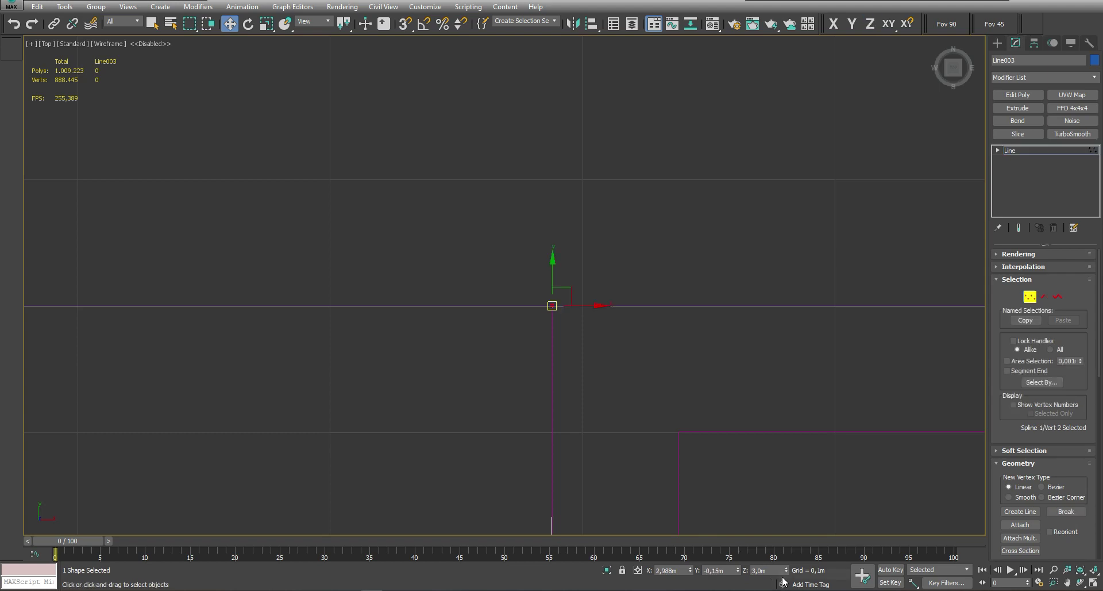
Select the next corner point and restrict its movement to the X axis
scroll(613, 448, "down", 2)
scroll(507, 347, "up", 3)
left_click(468, 333)
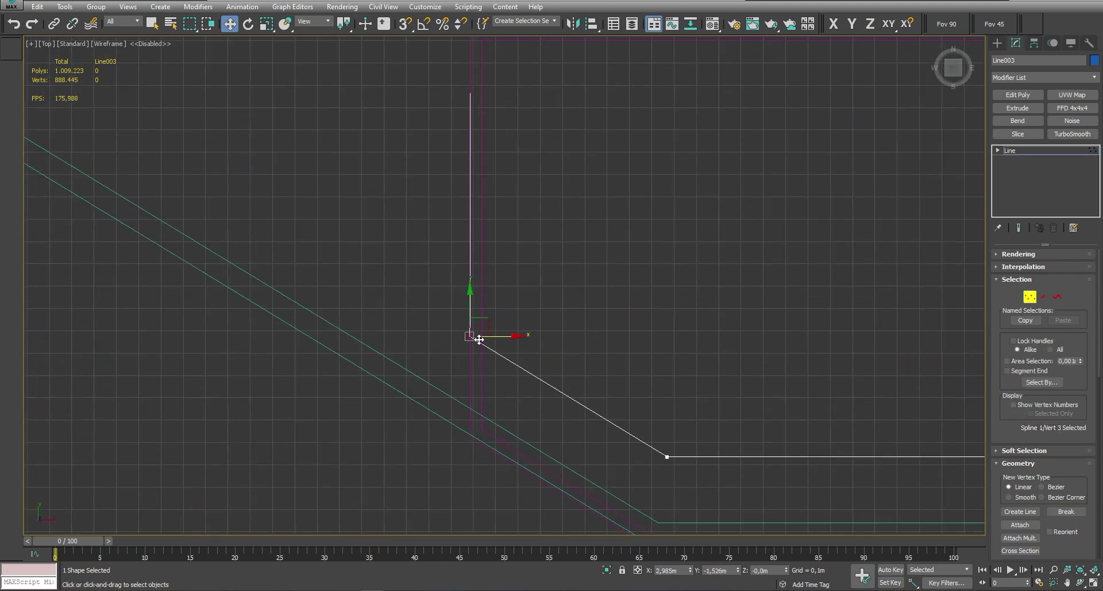
scroll(479, 334, "up", 4)
key("F5")
scroll(482, 331, "down", 4)
Reframe the plan, then select Line001 and the extruded Line002 partition
middle_click_drag(648, 436, 463, 374)
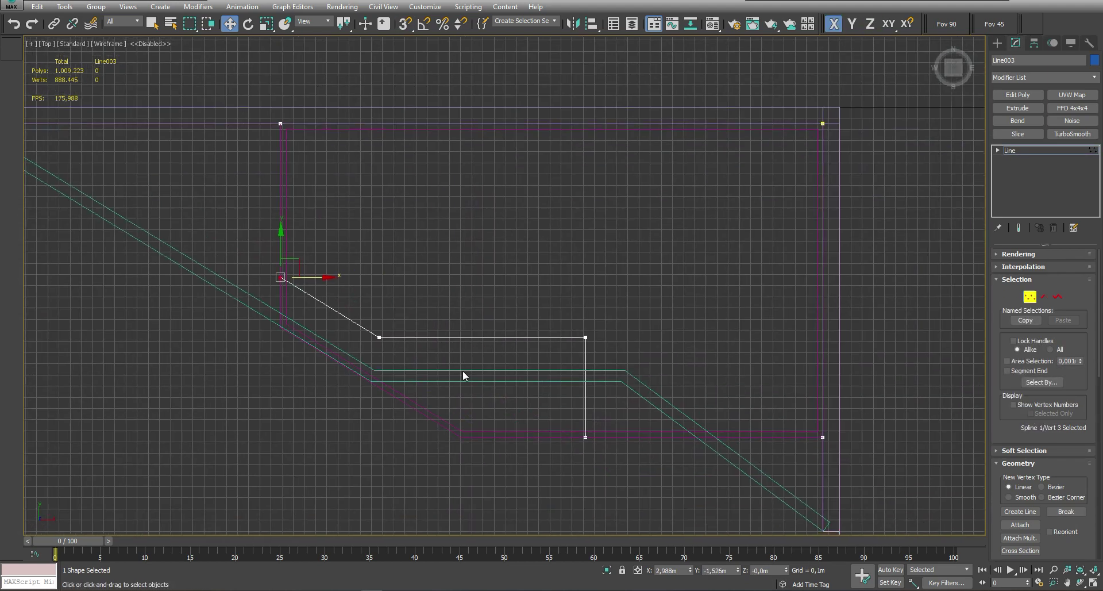
mouse_move(479, 275)
middle_mouse_down()
mouse_move(508, 297)
mouse_move(474, 260)
middle_mouse_up()
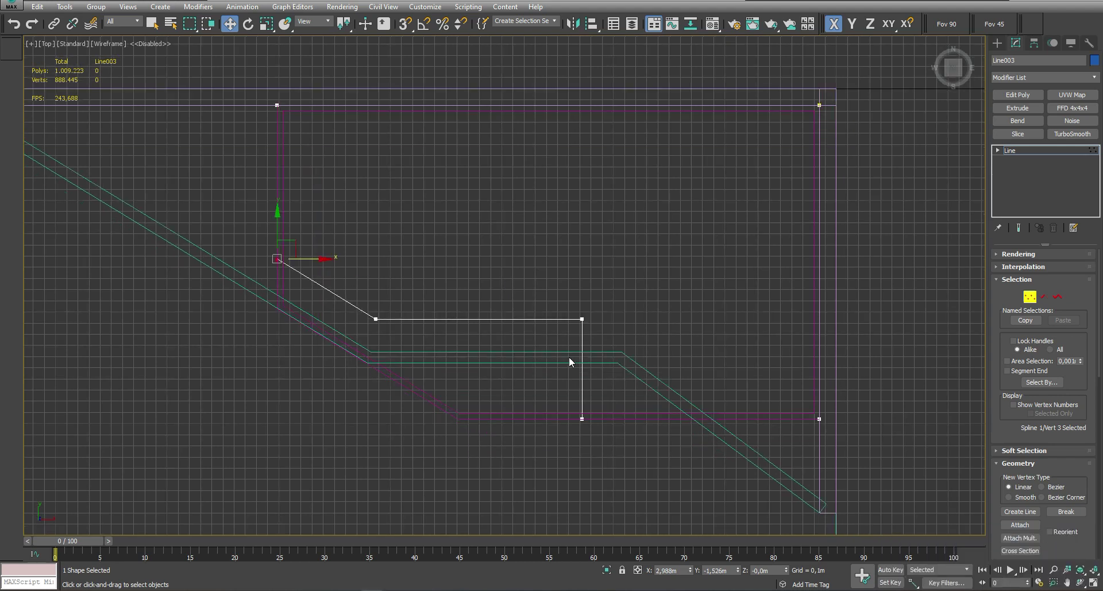
left_click(612, 414)
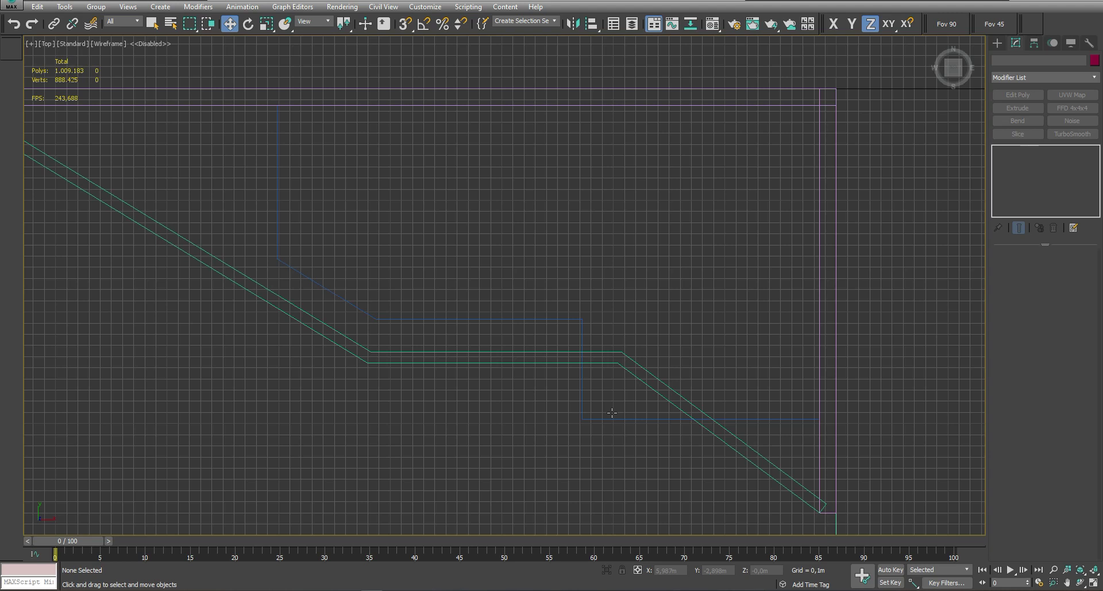
scroll(612, 412, "down", 2)
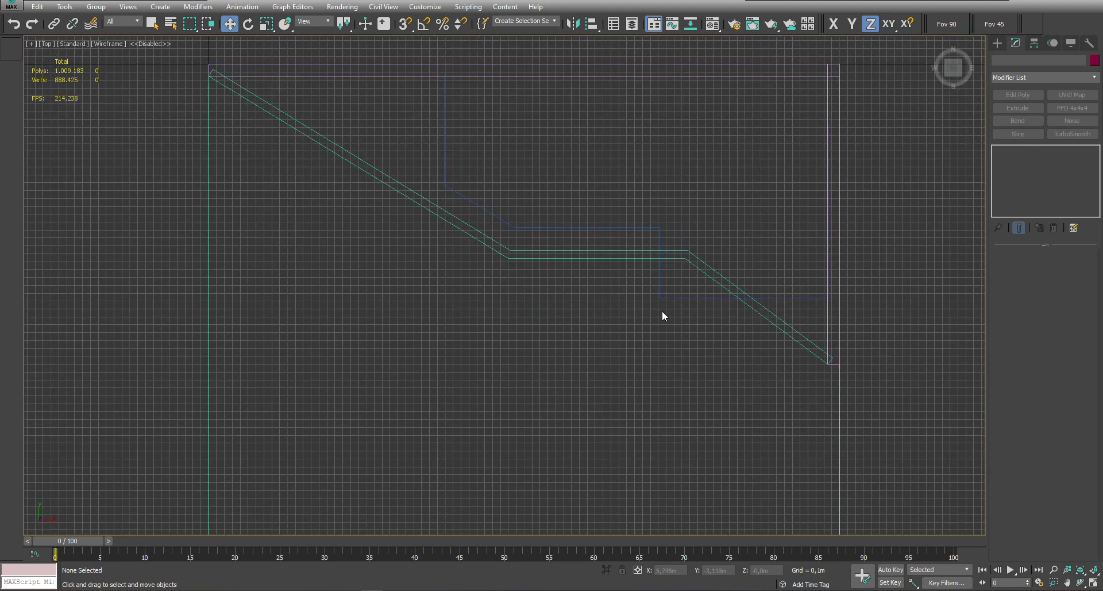
mouse_move(662, 311)
middle_mouse_down()
mouse_move(626, 352)
mouse_move(637, 380)
mouse_move(692, 406)
mouse_move(671, 378)
middle_mouse_up()
left_click(570, 345)
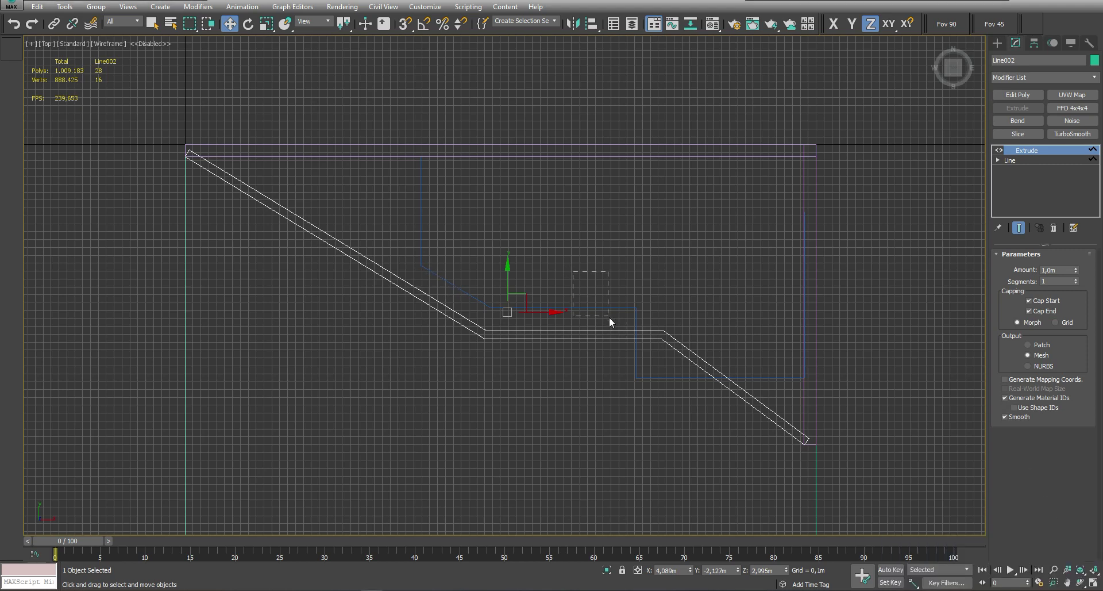
Move the outline's corners down to the partition and apply a 0,1 outline offset
left_click_drag(385, 219, 655, 343)
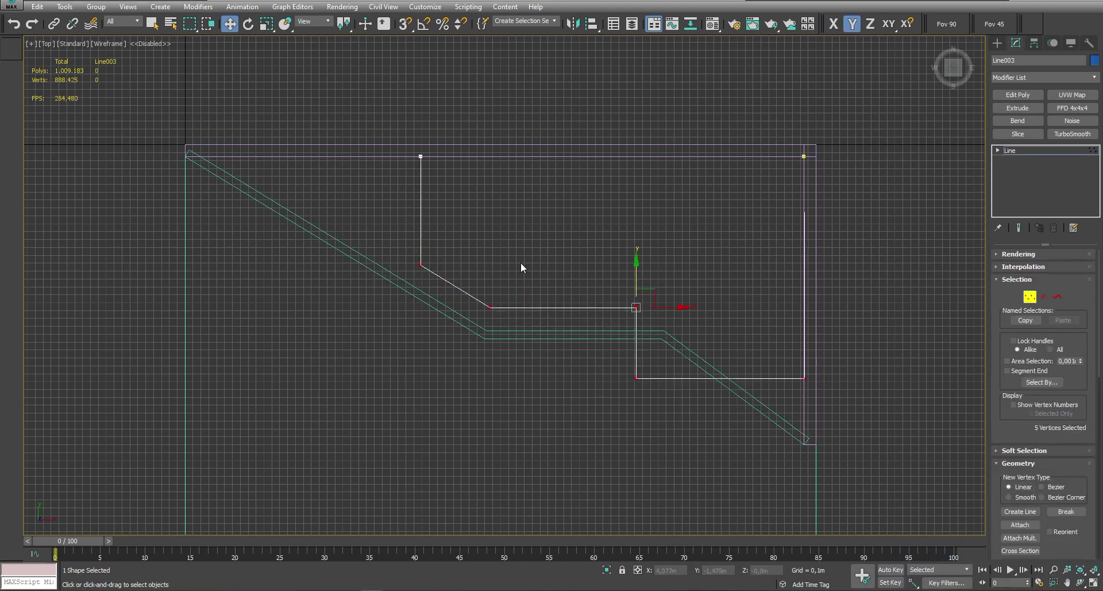
left_click_drag(637, 275, 639, 300)
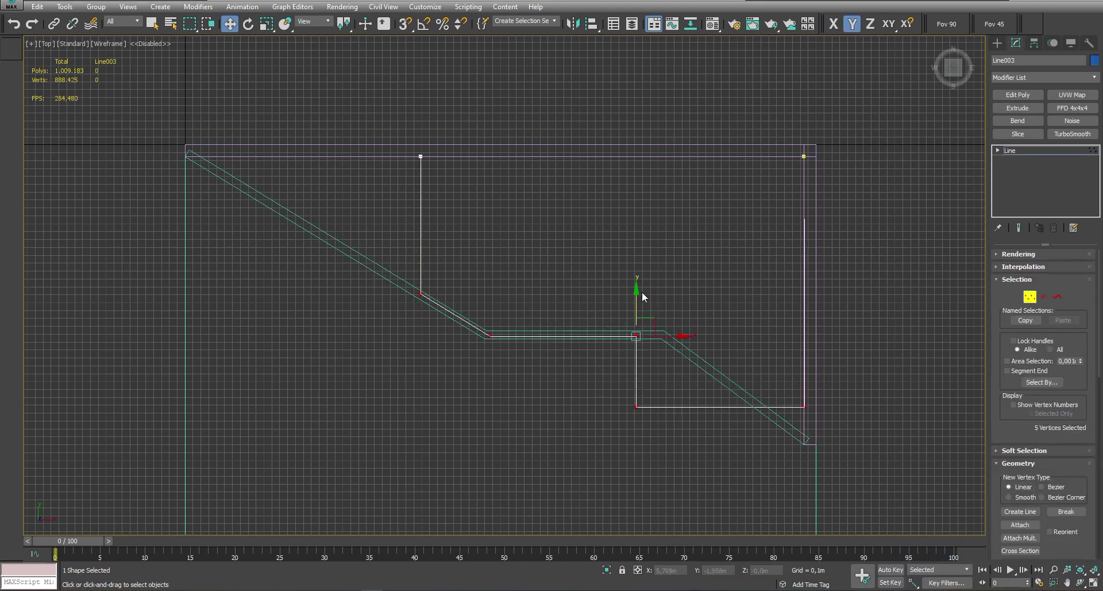
middle_click_drag(643, 297, 641, 283)
left_click(601, 253)
scroll(996, 282, "down", 10)
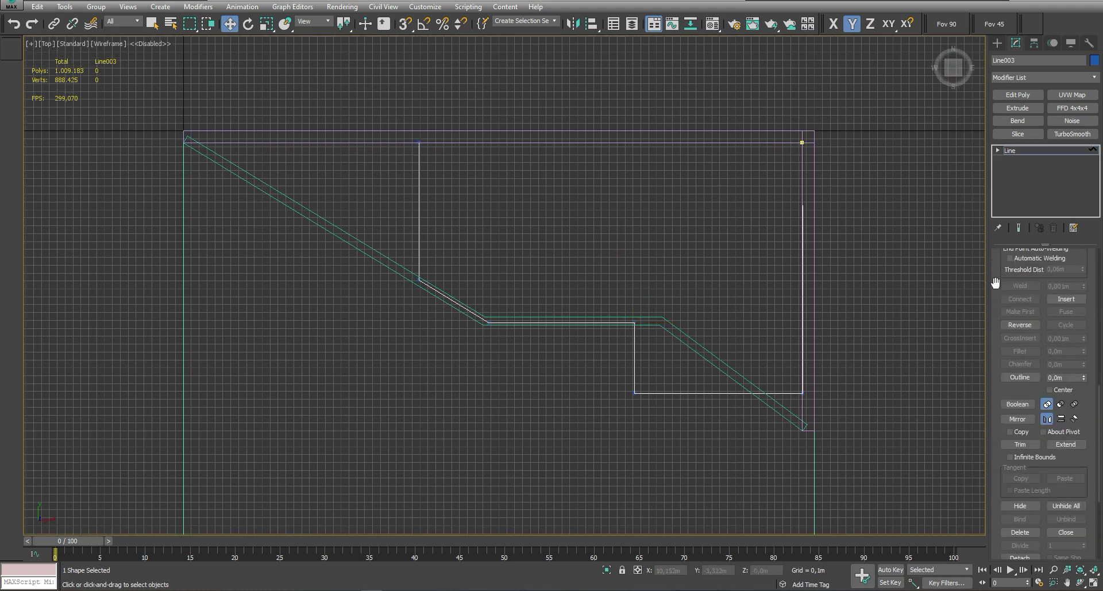
key("Return")
middle_click_drag(766, 331, 729, 298)
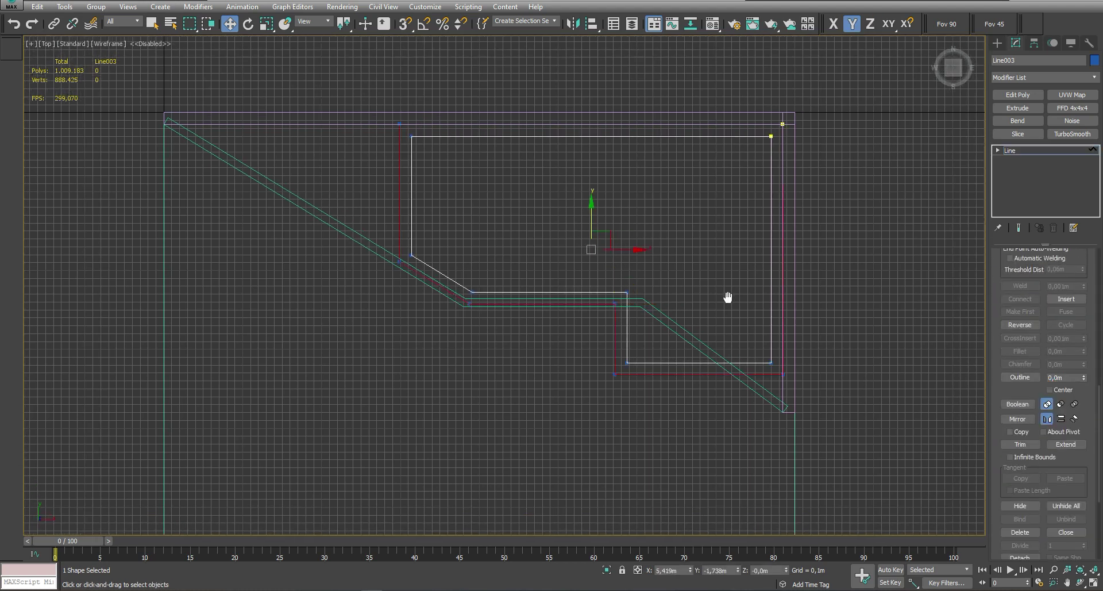
left_click(1034, 382)
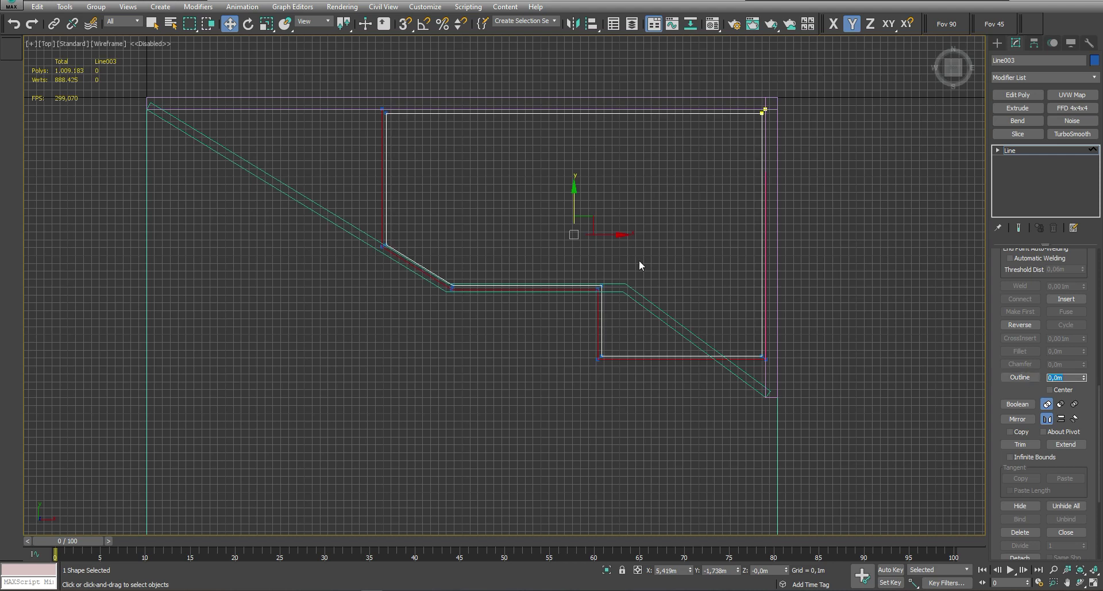
Nudge the wall outline's corner vertices slightly along Y and X
key("1")
left_click_drag(312, 241, 772, 399)
scroll(413, 307, "up", 3)
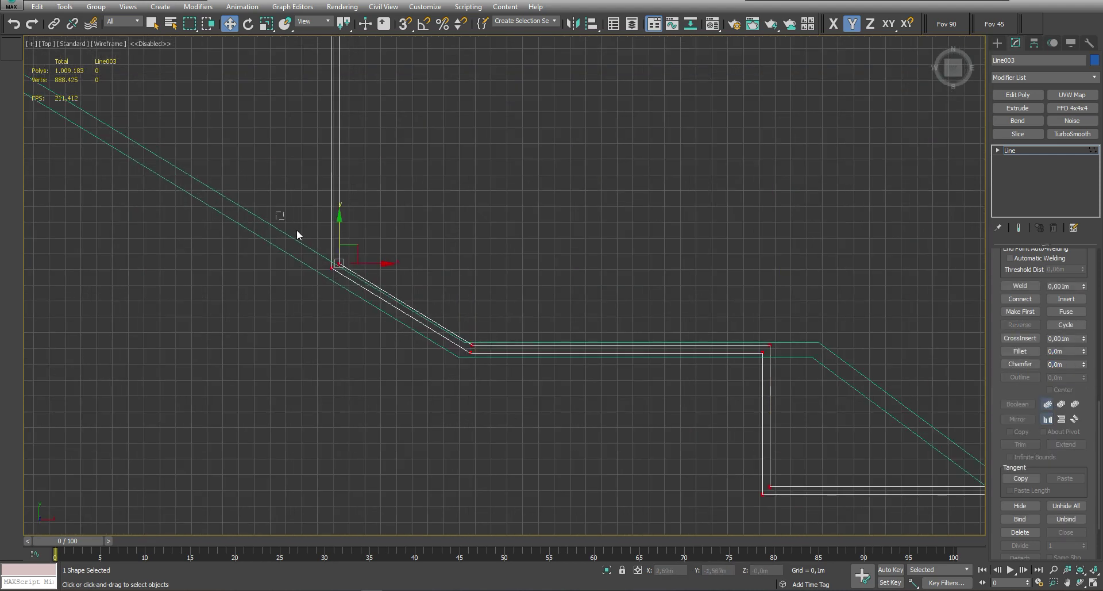
left_click_drag(771, 317, 770, 318)
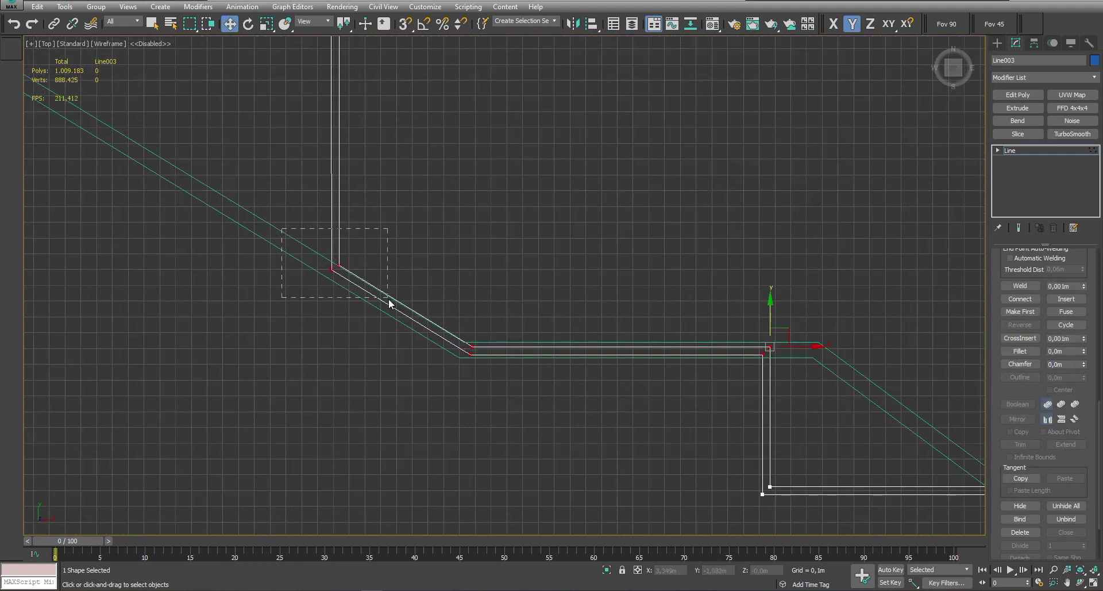
left_click_drag(529, 391, 528, 386)
scroll(436, 253, "down", 2)
left_click_drag(400, 126, 394, 126)
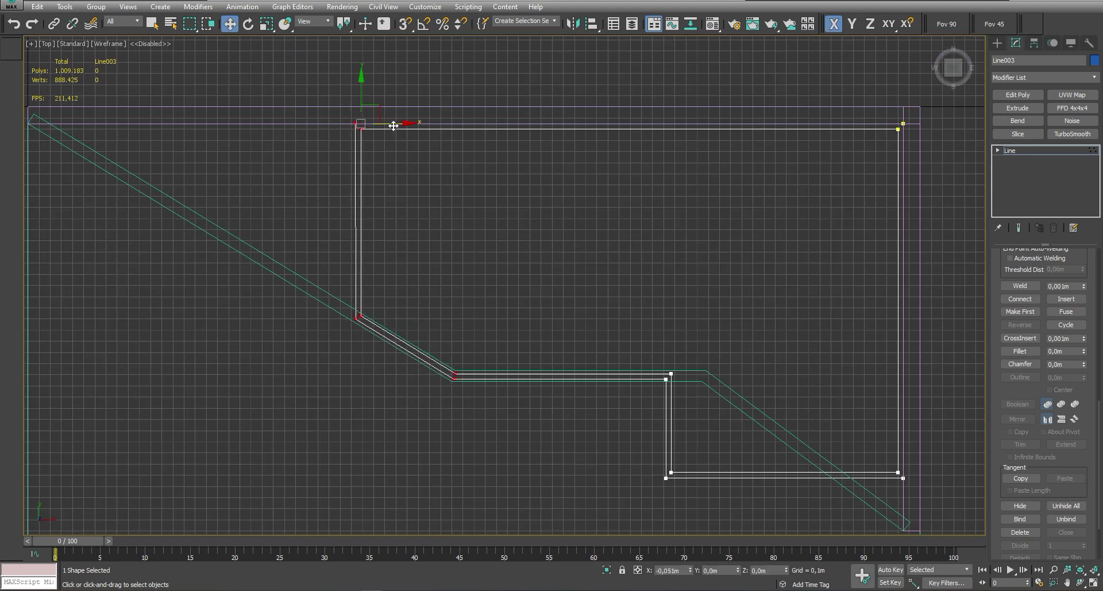
key("1")
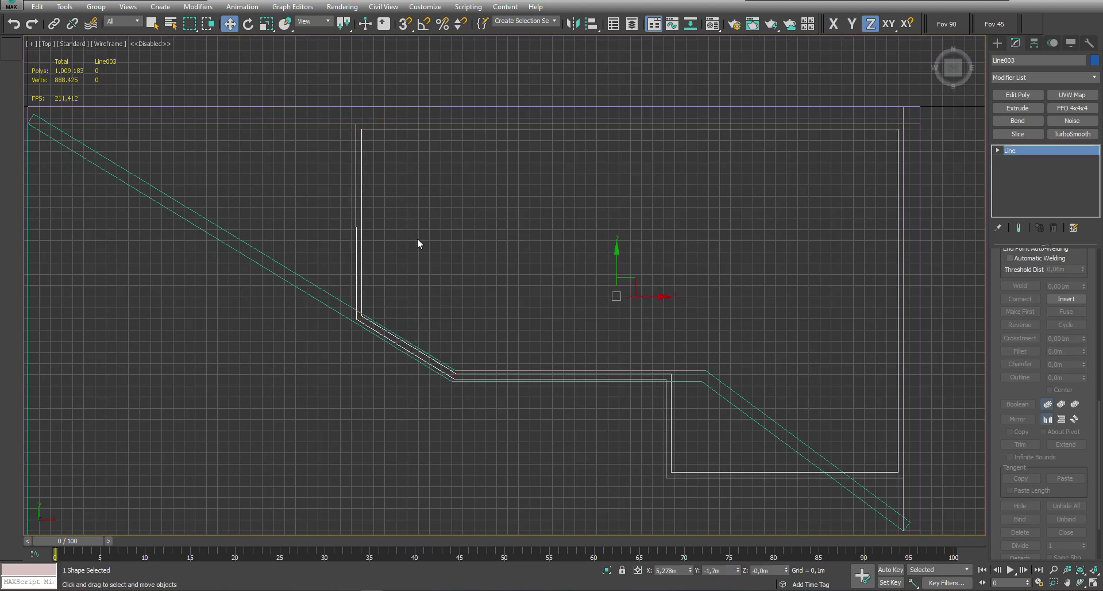
Select the outline's corner vertices, leave vertex editing and add an Extrude modifier
left_click_drag(332, 199, 387, 342)
scroll(386, 343, "up", 2)
scroll(463, 399, "up", 2)
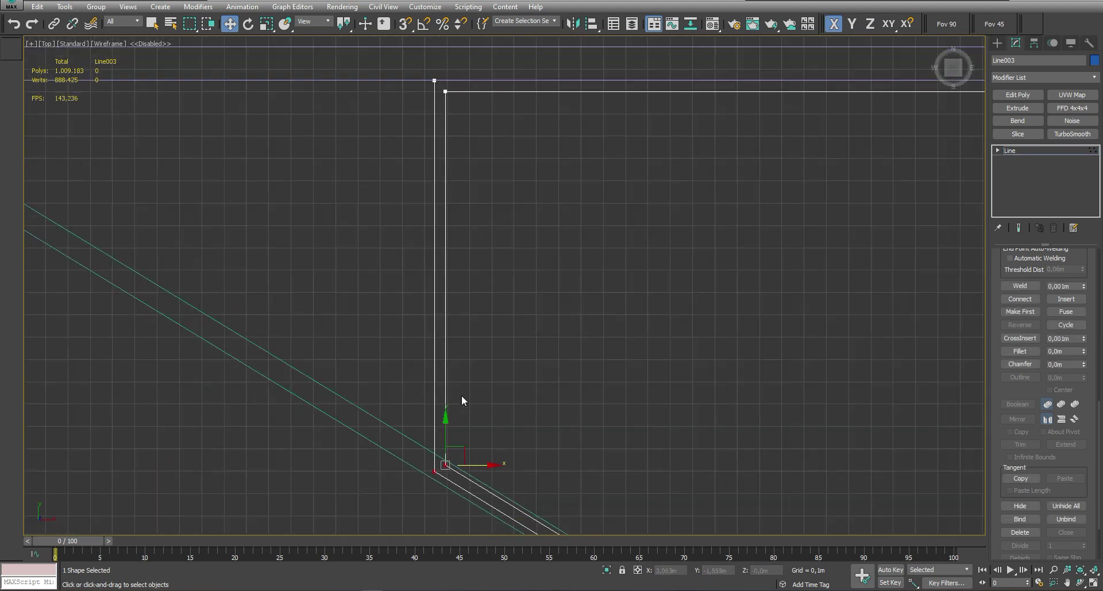
scroll(445, 352, "down", 4)
key("1")
scroll(643, 356, "down", 3)
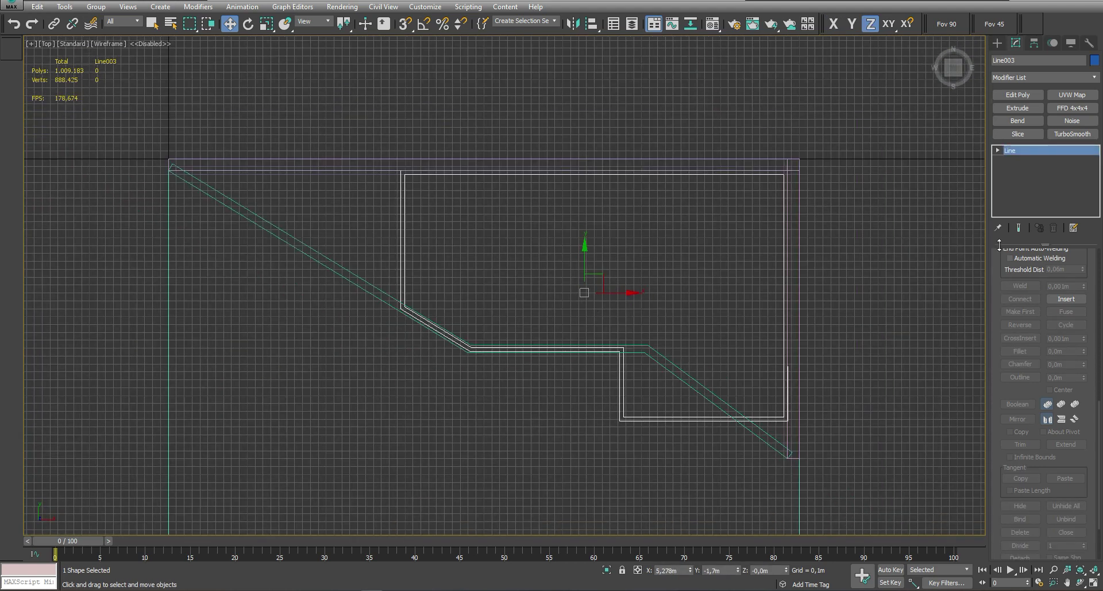
left_click(1017, 108)
Set the wall extrusion to 3 m, return to a single Top view and undo an accidental move
type("3")
key("Return")
key("alt+w")
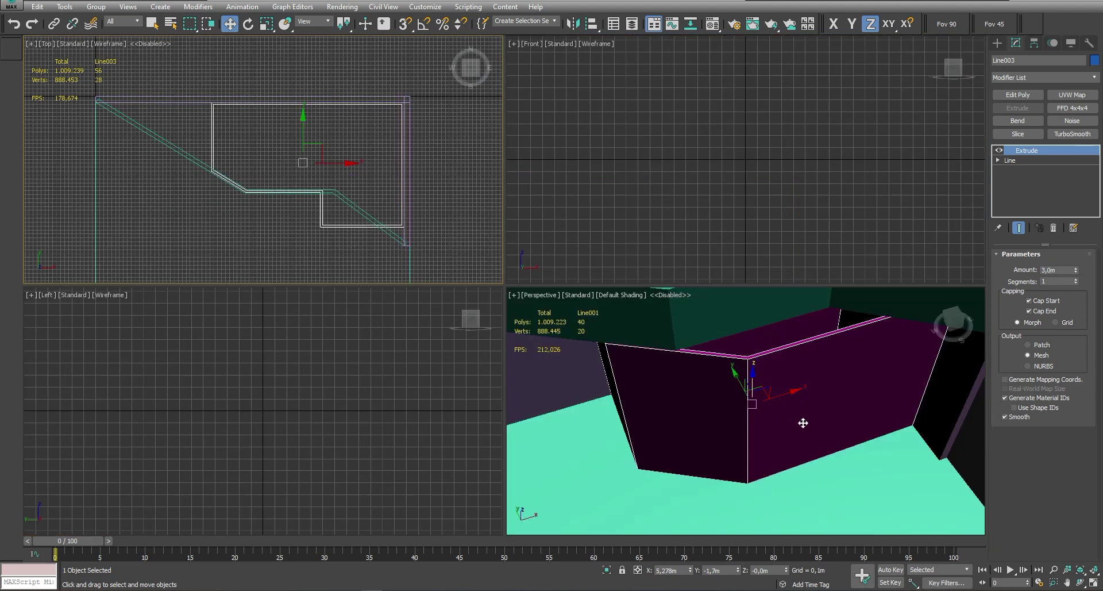
key("alt+w")
key("alt+w")
key("alt+w")
left_click_drag(587, 284, 594, 251)
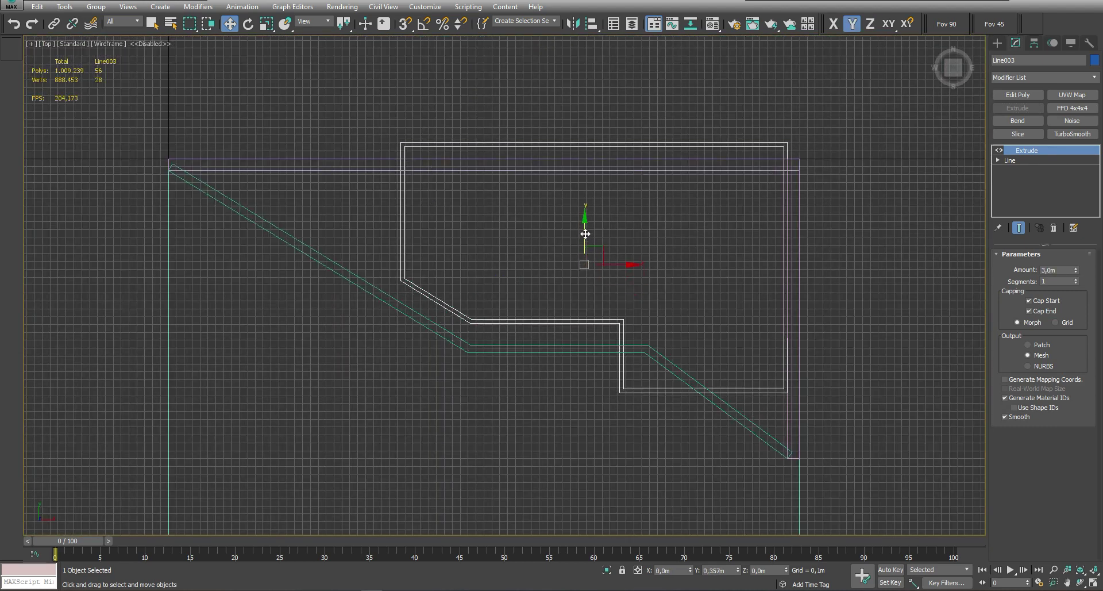
key("ctrl+z")
Step back to the wall outline's Line level and pan toward the diagonal wall
left_click(1010, 161)
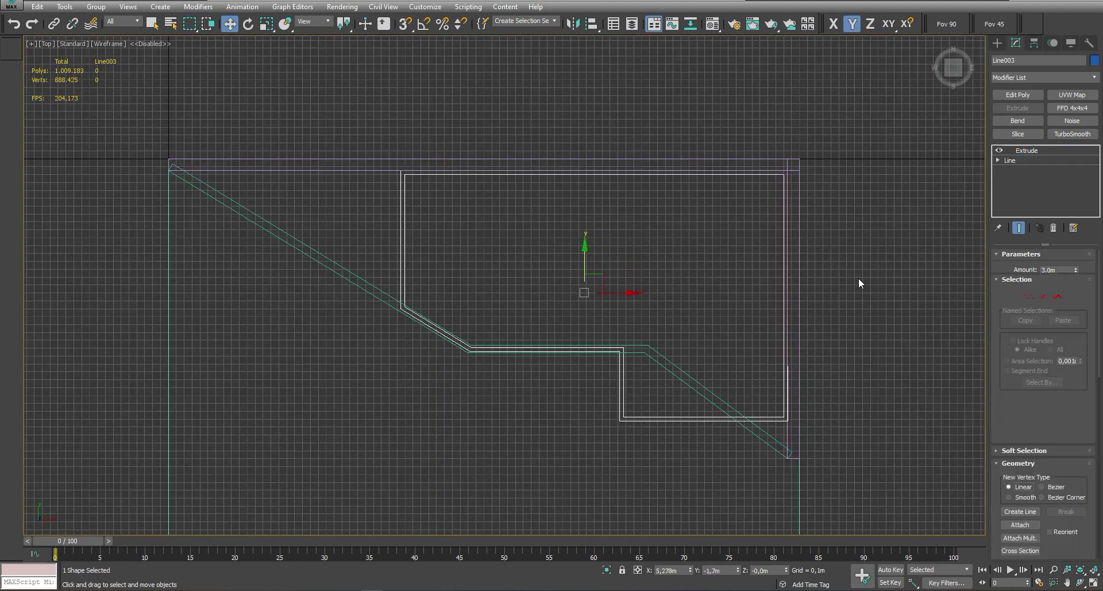
key("1")
scroll(708, 411, "up", 3)
key("1")
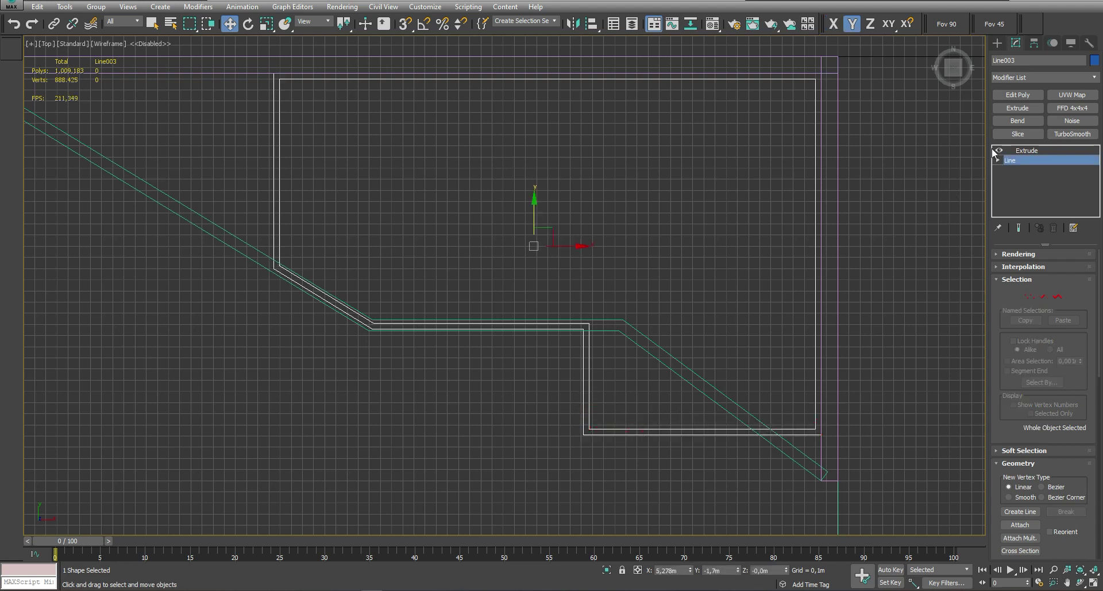
left_click(1027, 150)
middle_click_drag(484, 280, 515, 291)
scroll(515, 291, "down", 2)
scroll(446, 308, "up", 2)
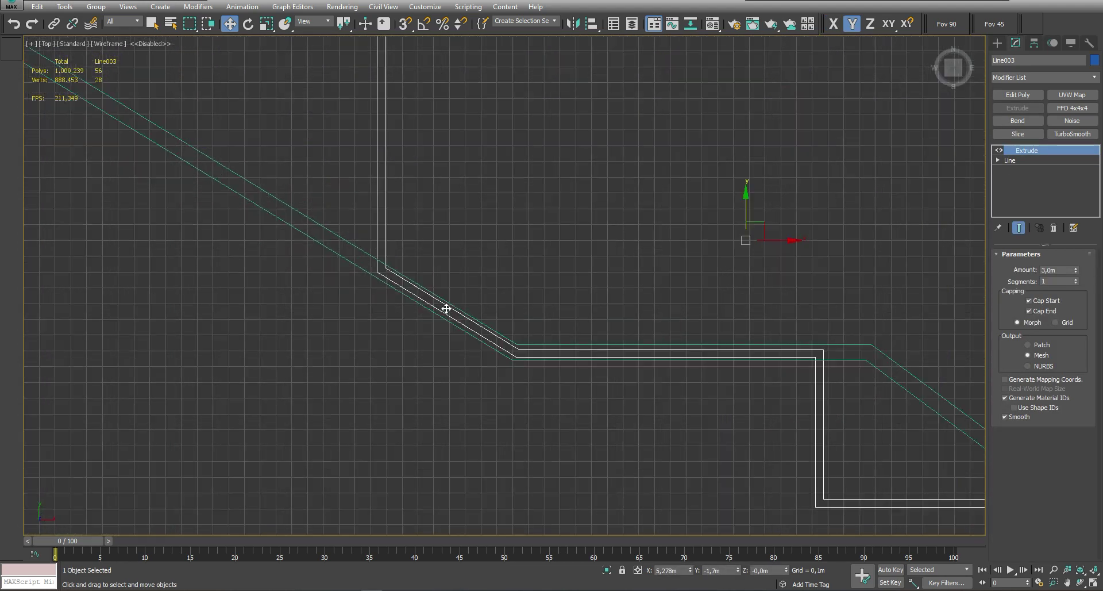
scroll(452, 311, "up", 1)
Nudge the upper and lower bend vertices along Y, then deselect the walls
key("1")
left_click_drag(448, 202, 310, 296)
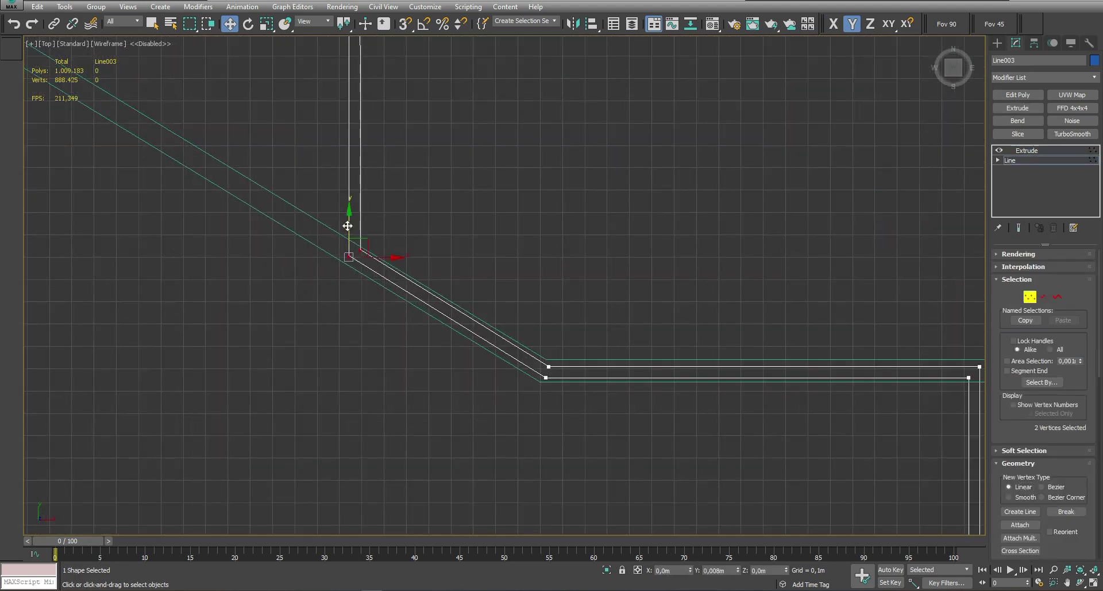
key("1")
key("1")
left_click_drag(593, 340, 510, 402)
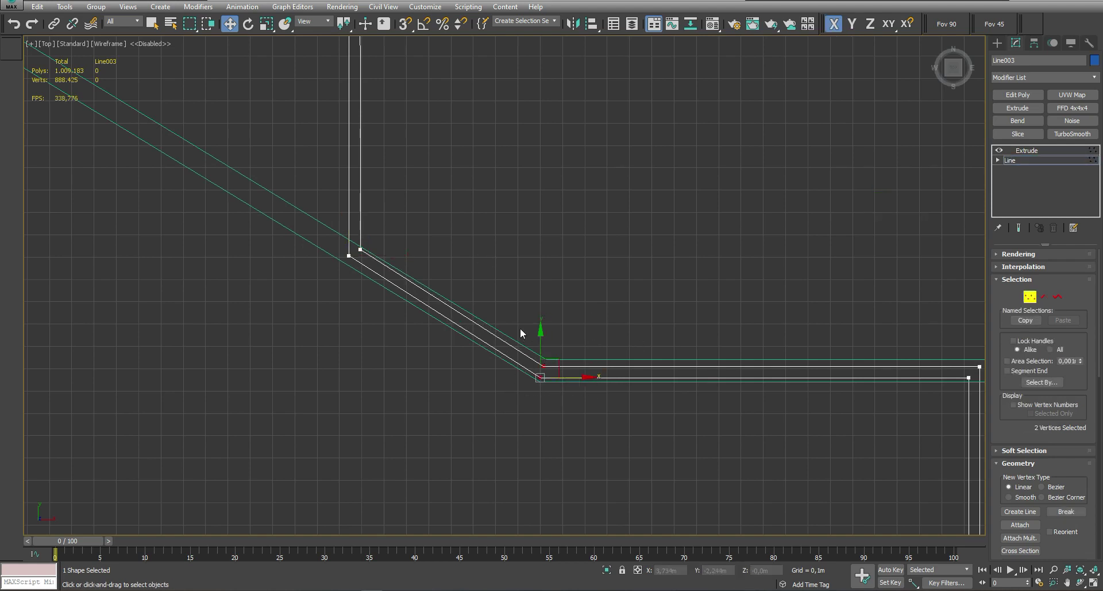
left_click_drag(349, 229, 349, 227)
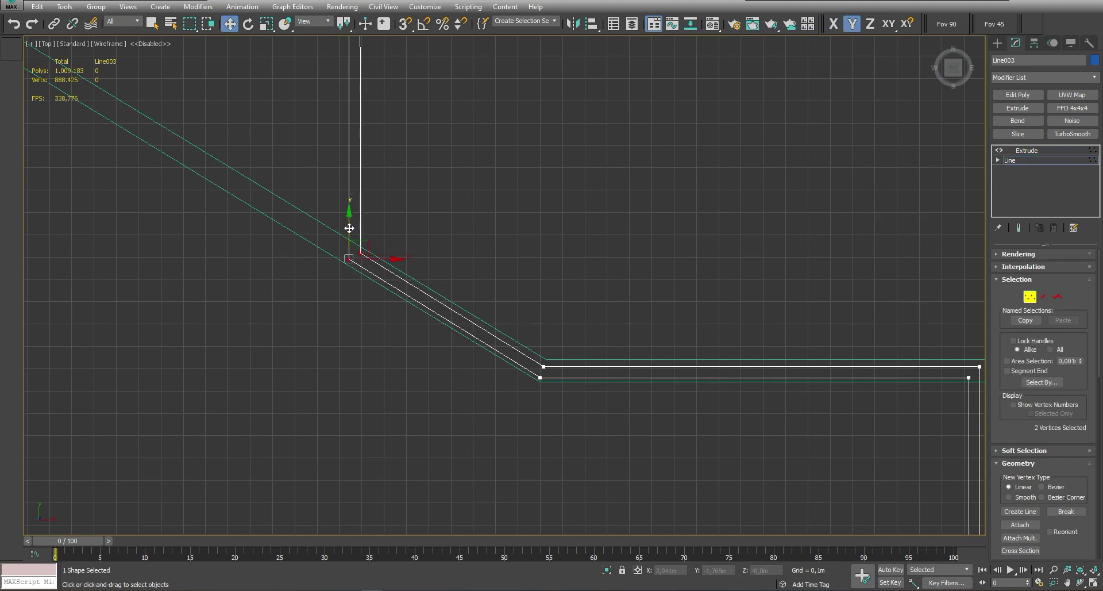
scroll(350, 229, "down", 5)
left_click(660, 320)
Select the walls and review their object colour choices
left_click(997, 43)
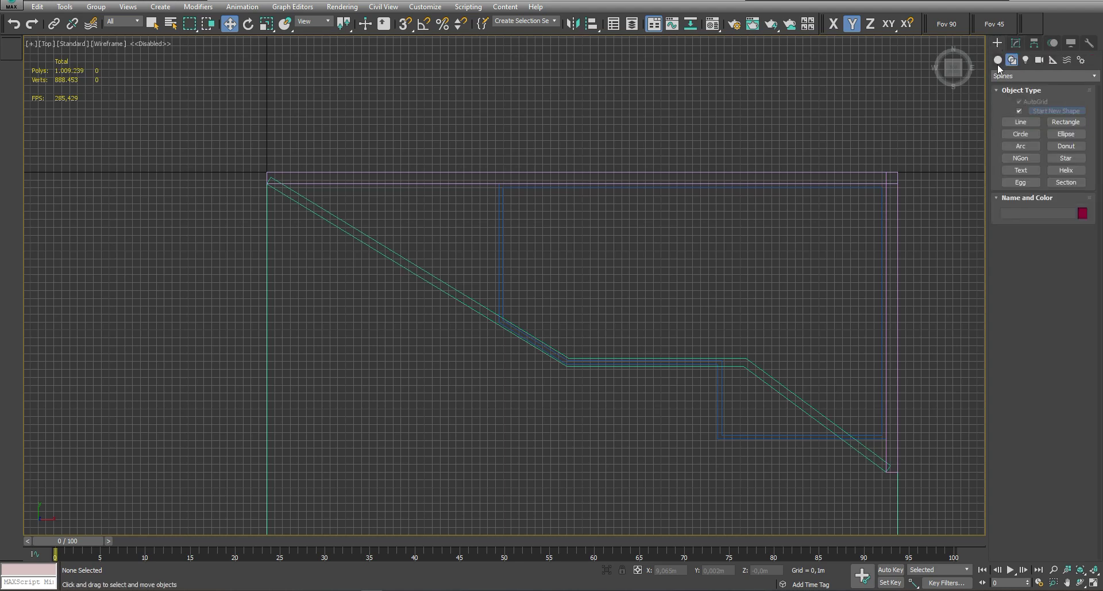
left_click(1018, 122)
right_click(504, 187)
left_click(501, 219)
left_click(1016, 43)
left_click(1094, 59)
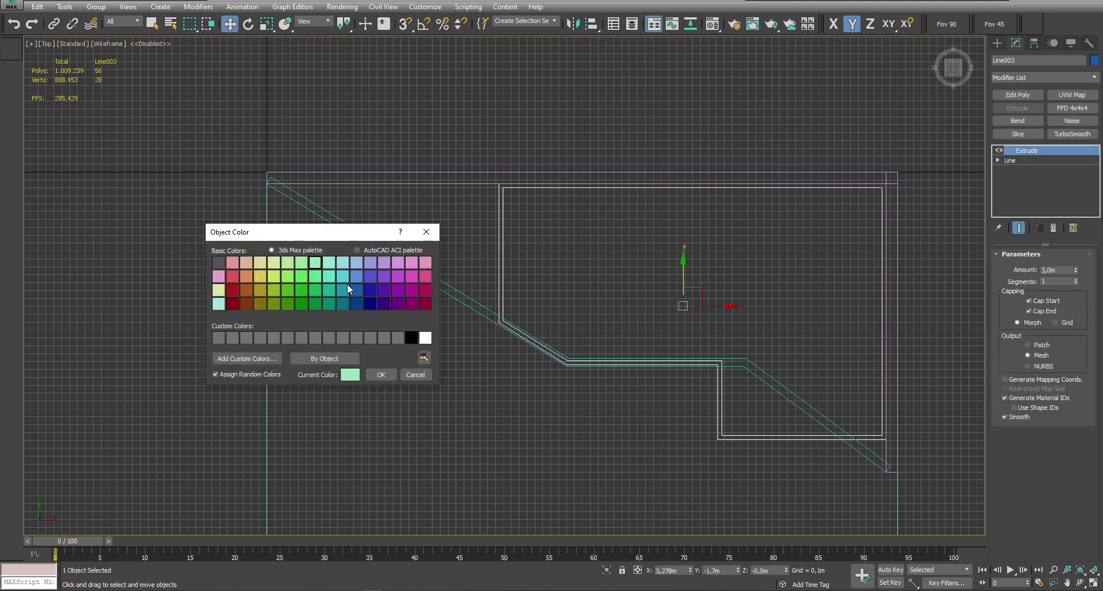
Draw Line004 with vertex snap through the room's top corner, upper bend, diagonal bend and lower corner
left_click(347, 284)
left_click(997, 43)
left_click(1020, 121)
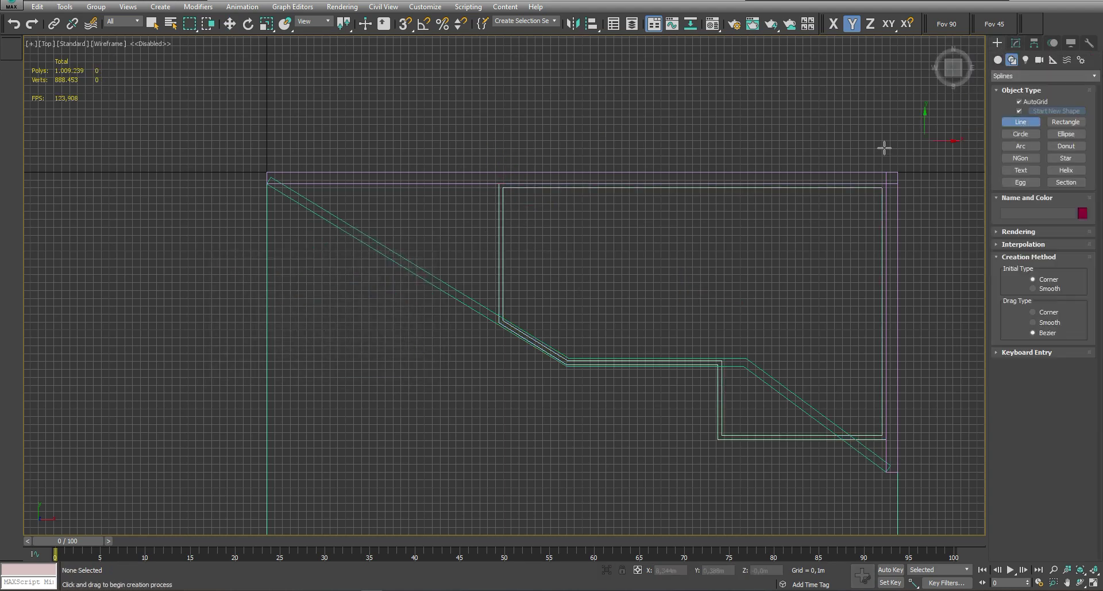
left_click(498, 184)
left_click(499, 324)
scroll(552, 358, "up", 5)
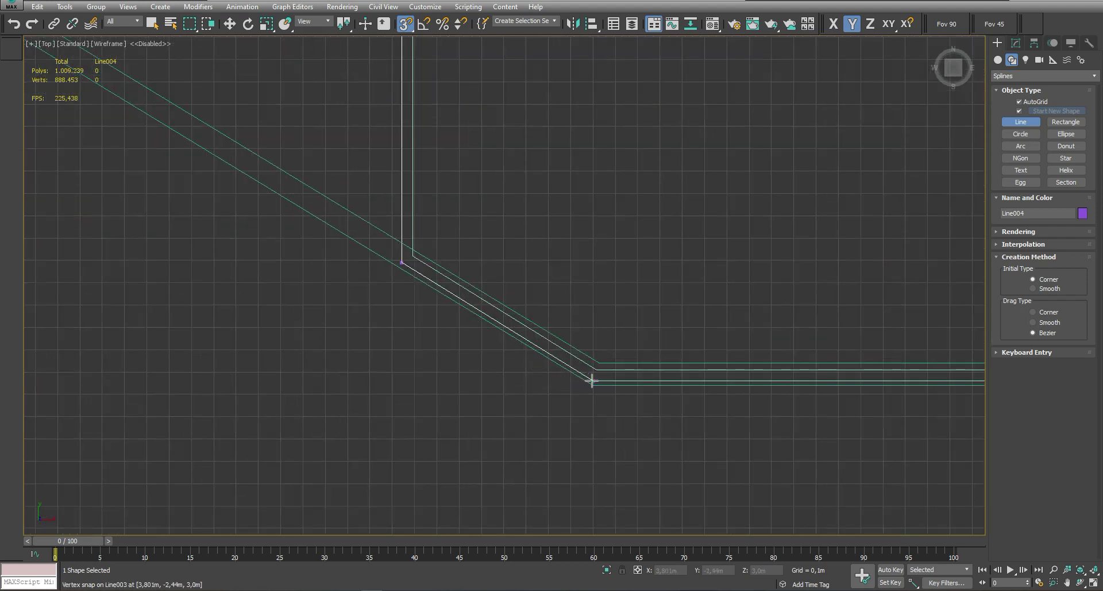
left_click(593, 381)
scroll(593, 381, "down", 3)
left_click(675, 412)
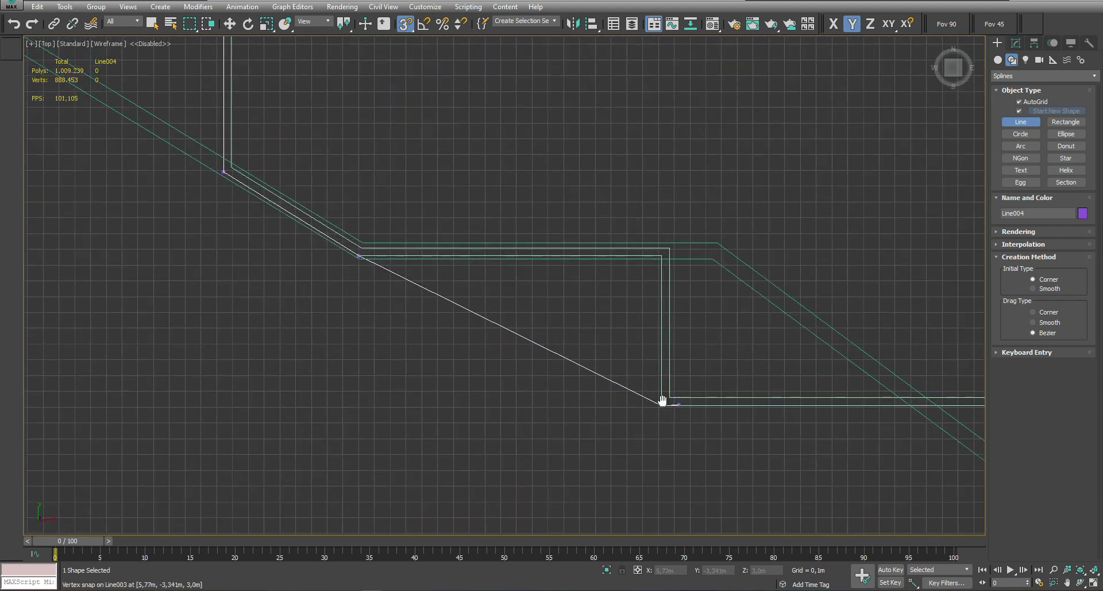
scroll(608, 332, "down", 3)
left_click(649, 332)
right_click(649, 332)
Move the new line's two lower vertices slightly down along Y
middle_click_drag(337, 209, 497, 247)
key("1")
left_click_drag(562, 328, 605, 424)
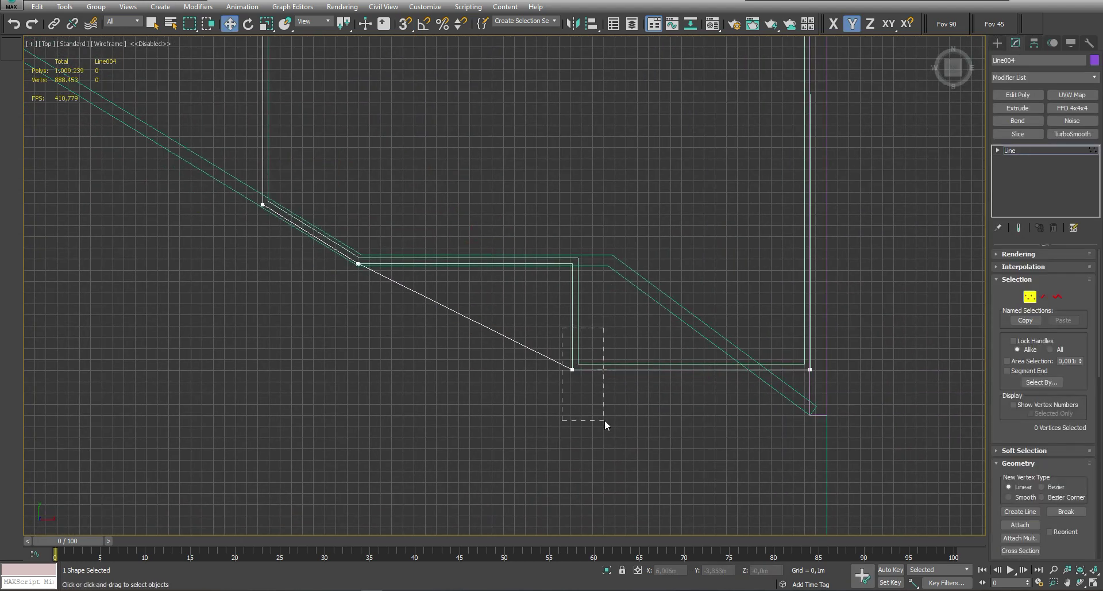
left_click_drag(574, 327, 577, 339)
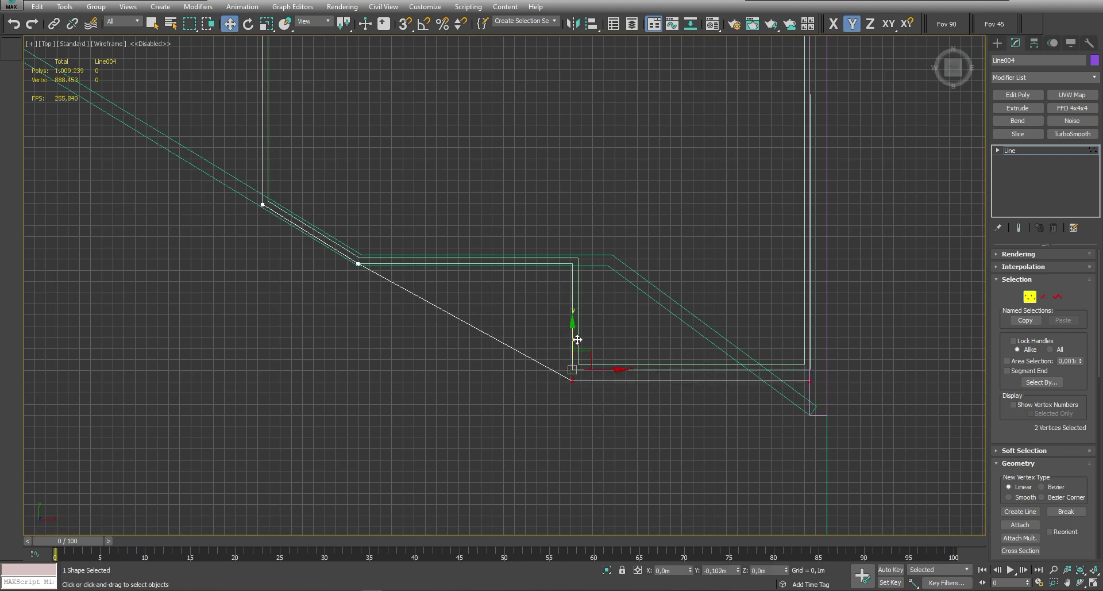
Move the wall outline's selected vertices down along Y to match the new line
left_click(573, 347)
scroll(547, 347, "down", 2)
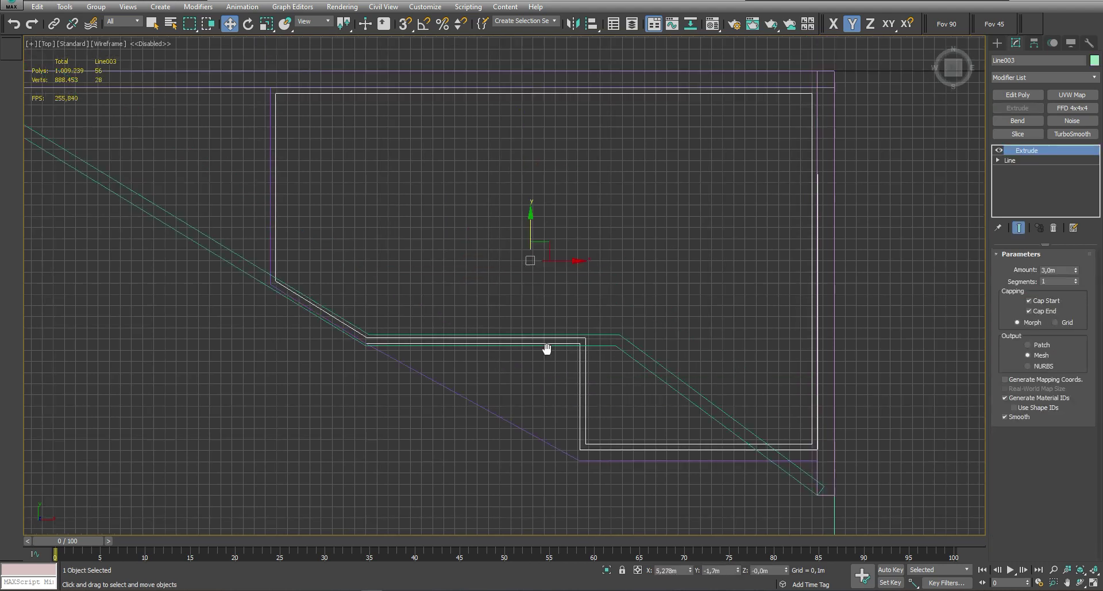
left_click(1018, 108)
left_click(1068, 161)
scroll(611, 332, "up", 3)
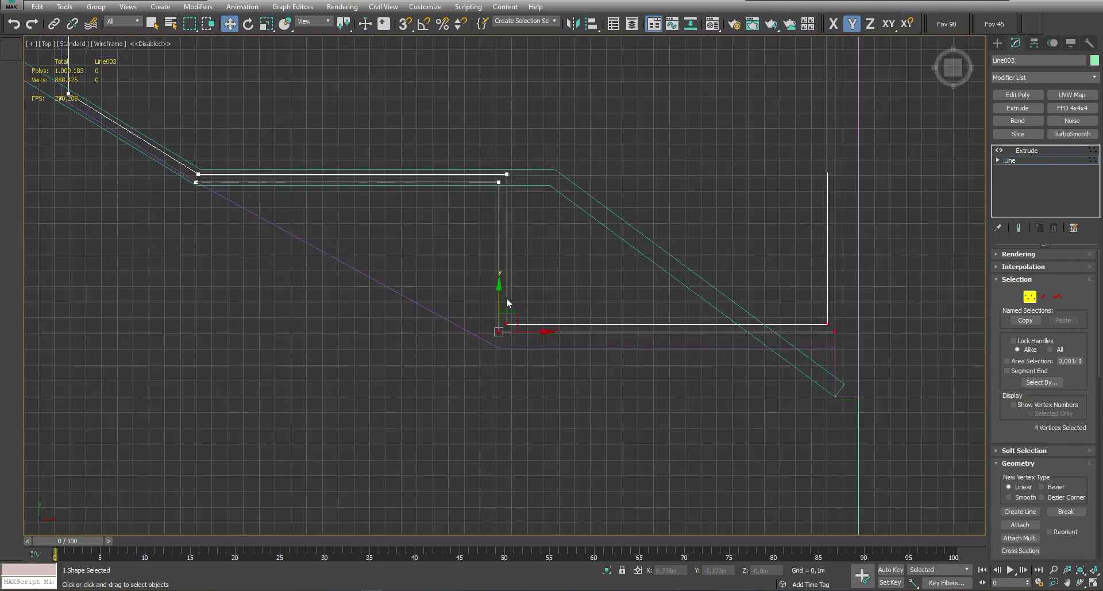
left_click_drag(504, 303, 507, 311)
middle_click_drag(508, 311, 591, 300)
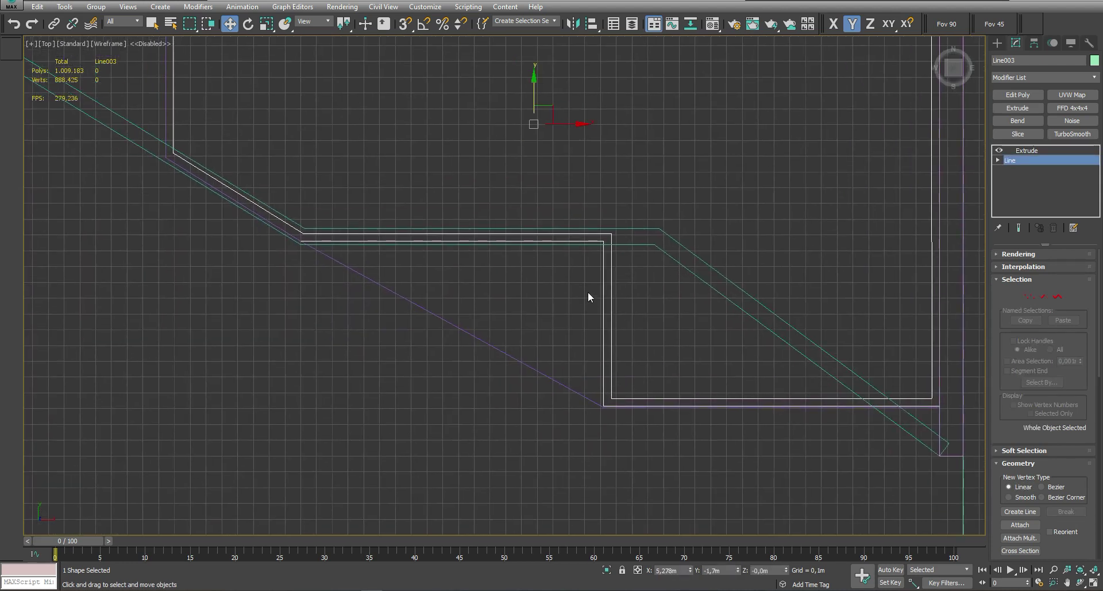
Give the new line an Outline of 0,1
left_click(638, 320)
scroll(639, 320, "down", 2)
scroll(638, 320, "down", 2)
left_click(1028, 296)
scroll(1045, 402, "down", 3)
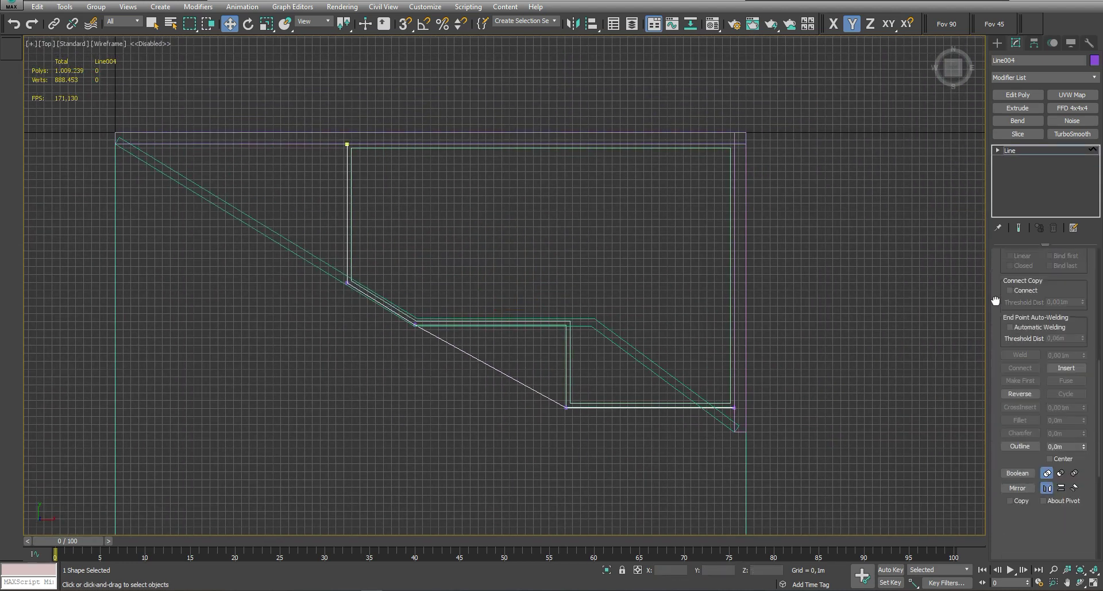
scroll(1045, 383, "down", 2)
type("0,1")
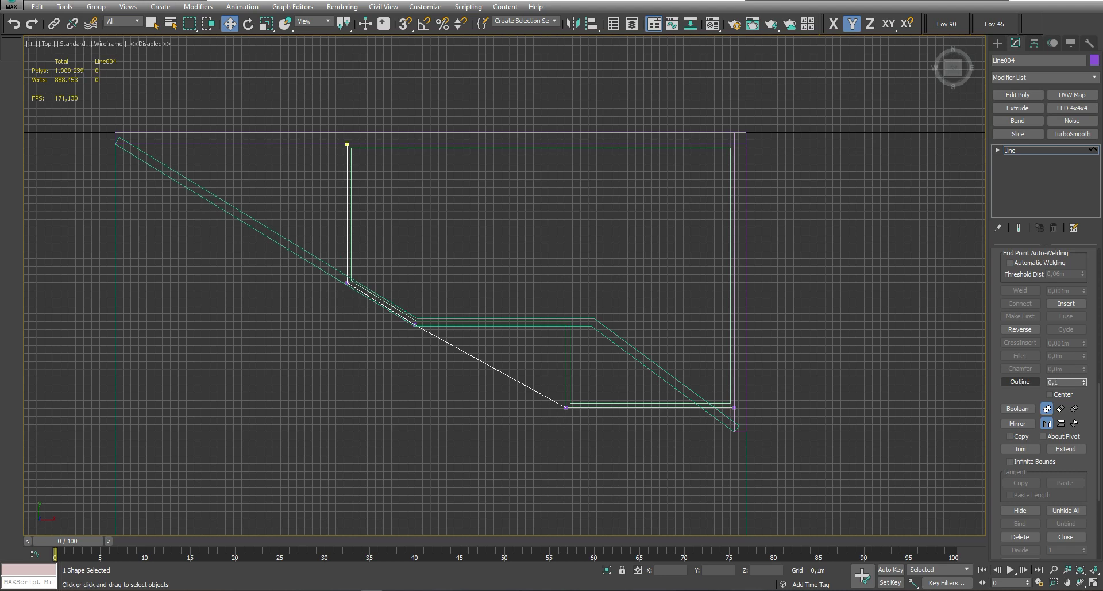
scroll(494, 317, "up", 3)
Select the new line's upper and bend vertices and adjust them from the vertex quad menu
key("1")
left_click_drag(482, 127, 348, 499)
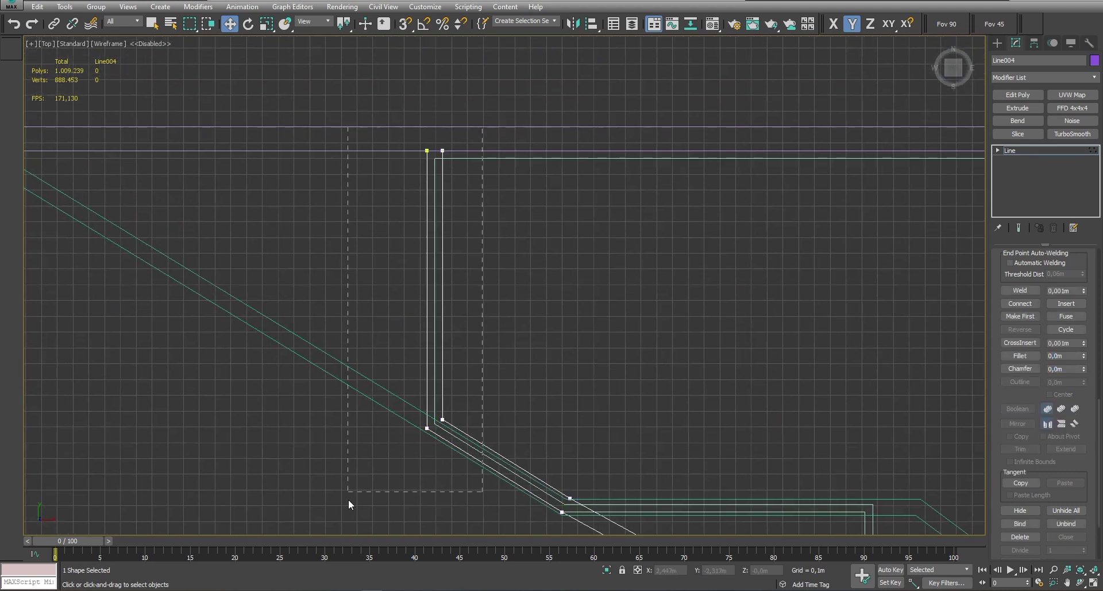
right_click(432, 167)
left_click(367, 126)
scroll(534, 370, "down", 2)
scroll(488, 345, "up", 4)
right_click(476, 313)
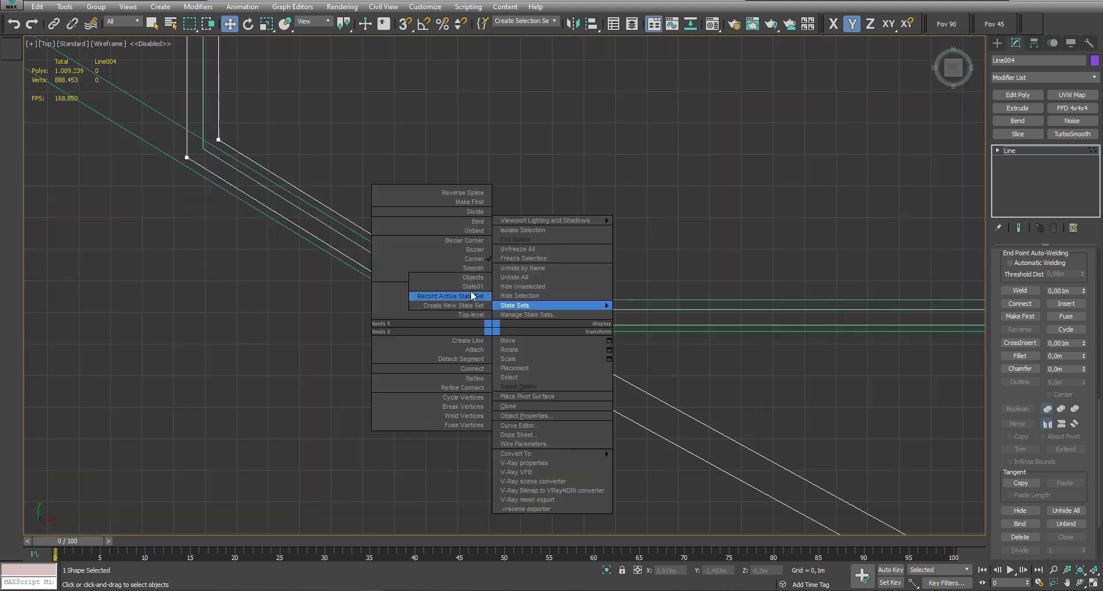
left_click(551, 306)
middle_click_drag(676, 333, 737, 271)
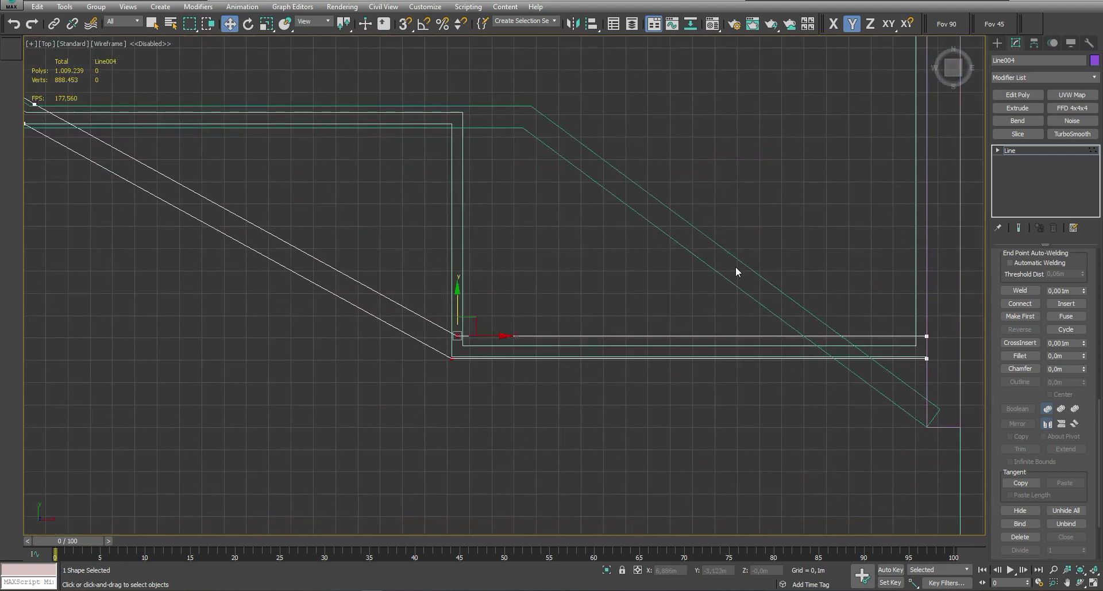
Return to the whole Line004 and add an Extrude with Amount 0,15m
right_click(935, 340)
left_click(910, 270)
scroll(835, 346, "down", 3)
left_click(1015, 109)
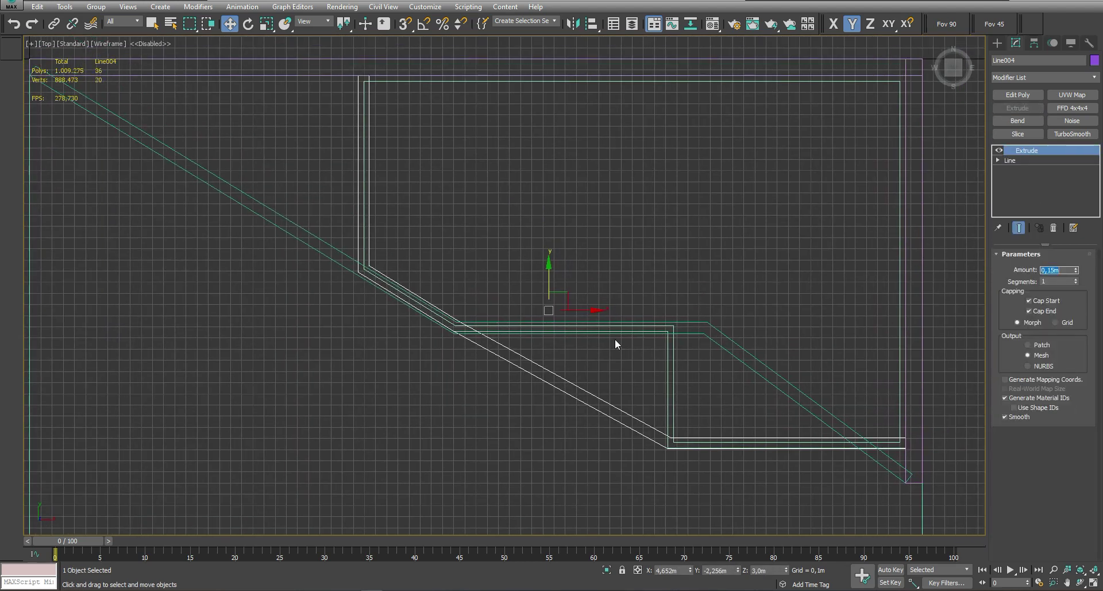
Lower the purple strip along Z onto the partition tops in Perspective view
key("p")
middle_click_drag(631, 266, 505, 172, "alt")
left_click_drag(505, 161, 507, 169)
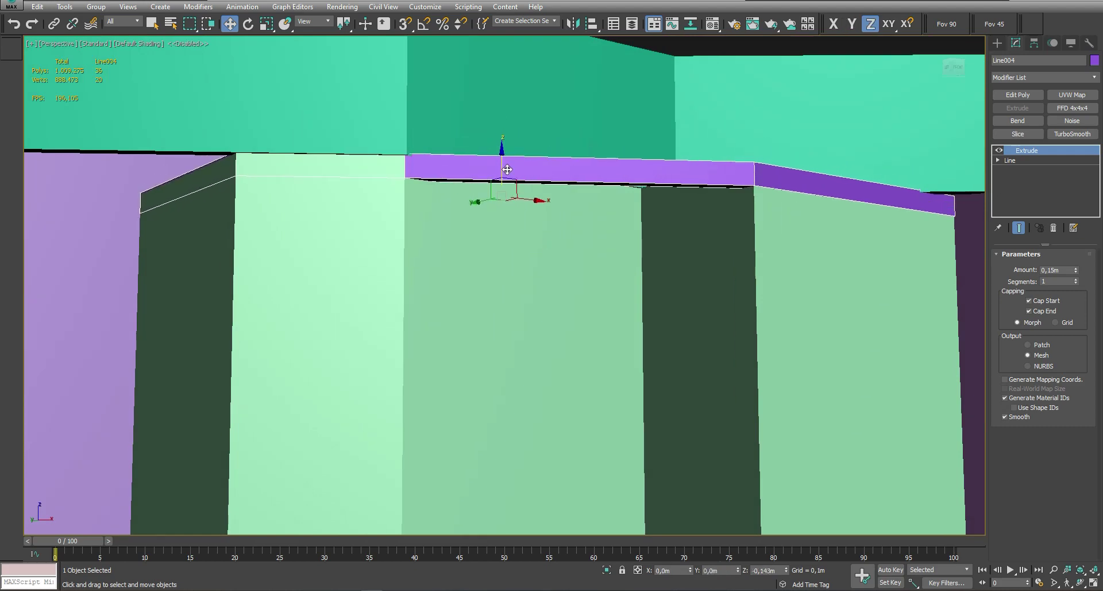
In Top view, shift two corner vertices of the outline slightly left
key("t")
scroll(376, 140, "up", 2)
left_click(1010, 161)
key("1")
left_click_drag(391, 191, 473, 478)
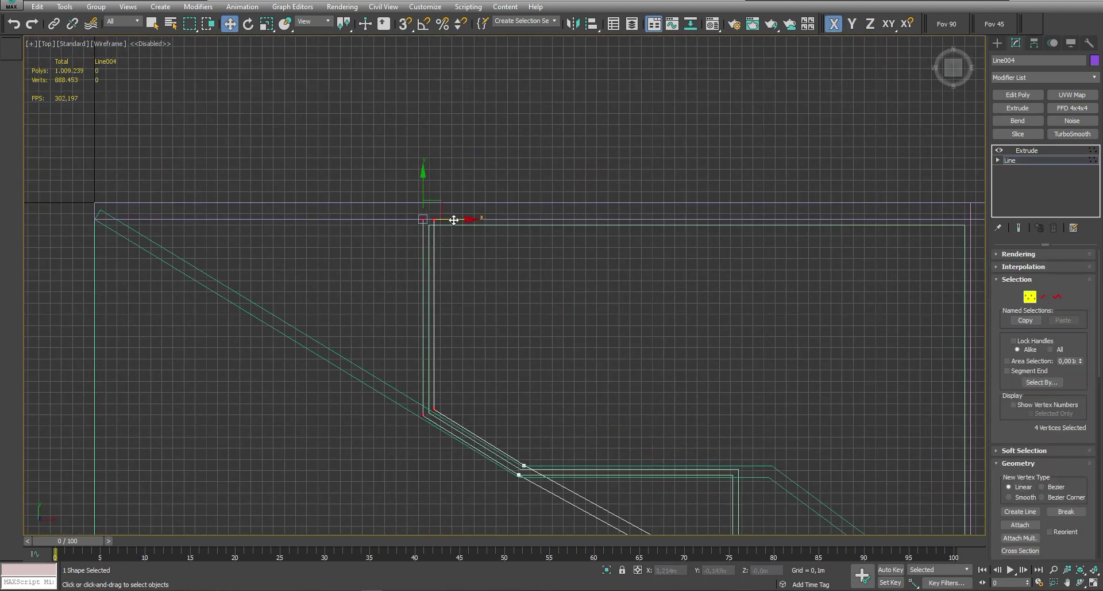
left_click_drag(454, 220, 445, 218)
Move the right-hand and lower corner vertices along Y and to the left
middle_click_drag(542, 445, 472, 300)
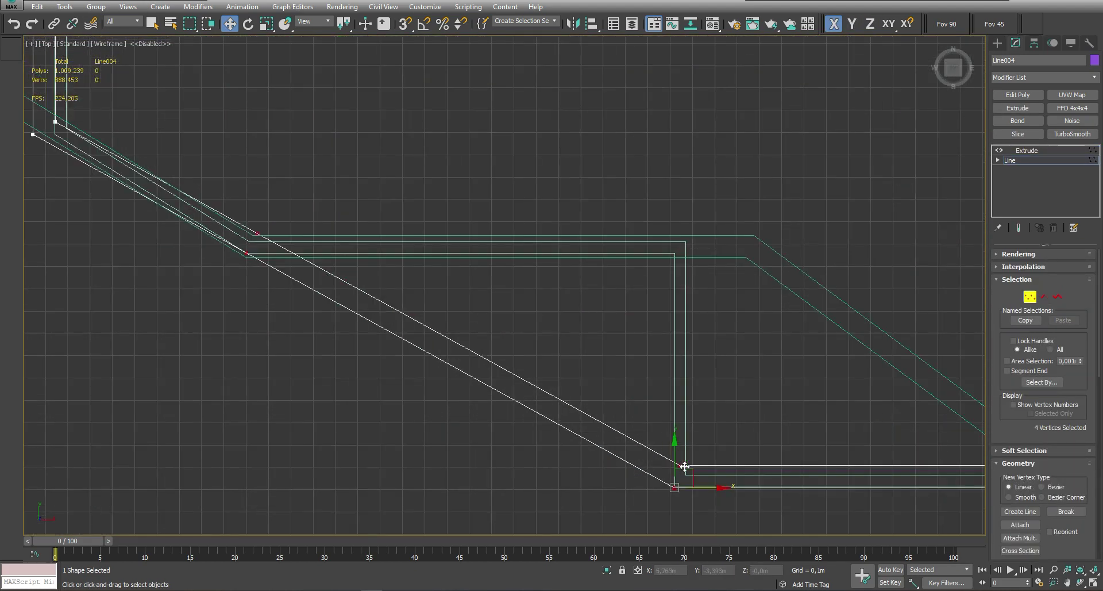
scroll(682, 460, "up", 2)
left_click_drag(665, 317, 768, 428)
left_click_drag(380, 356, 381, 368)
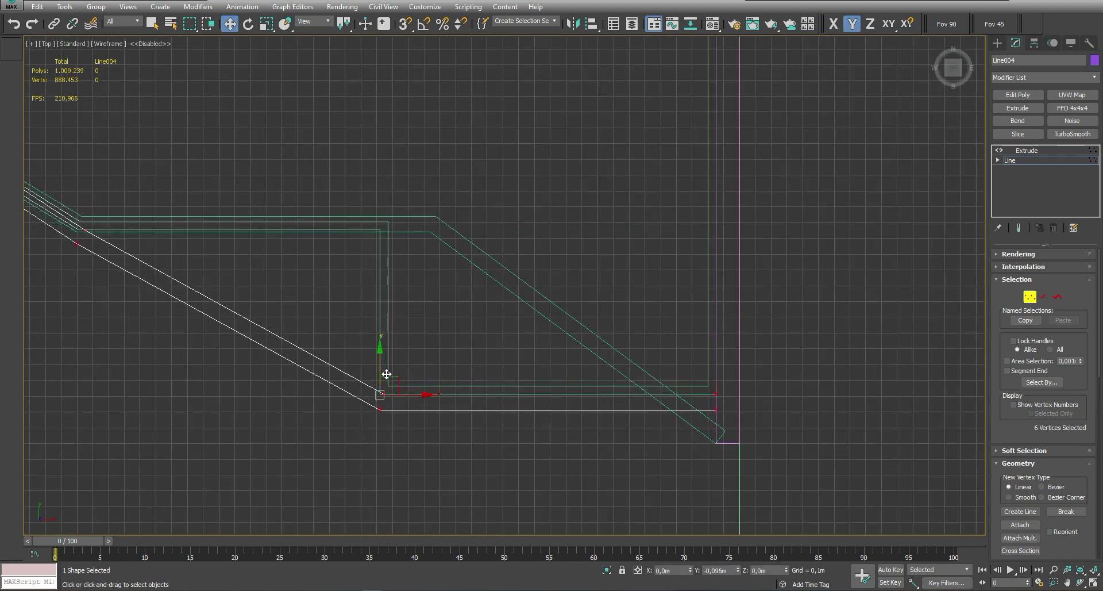
middle_click_drag(381, 367, 482, 380)
scroll(493, 391, "up", 2)
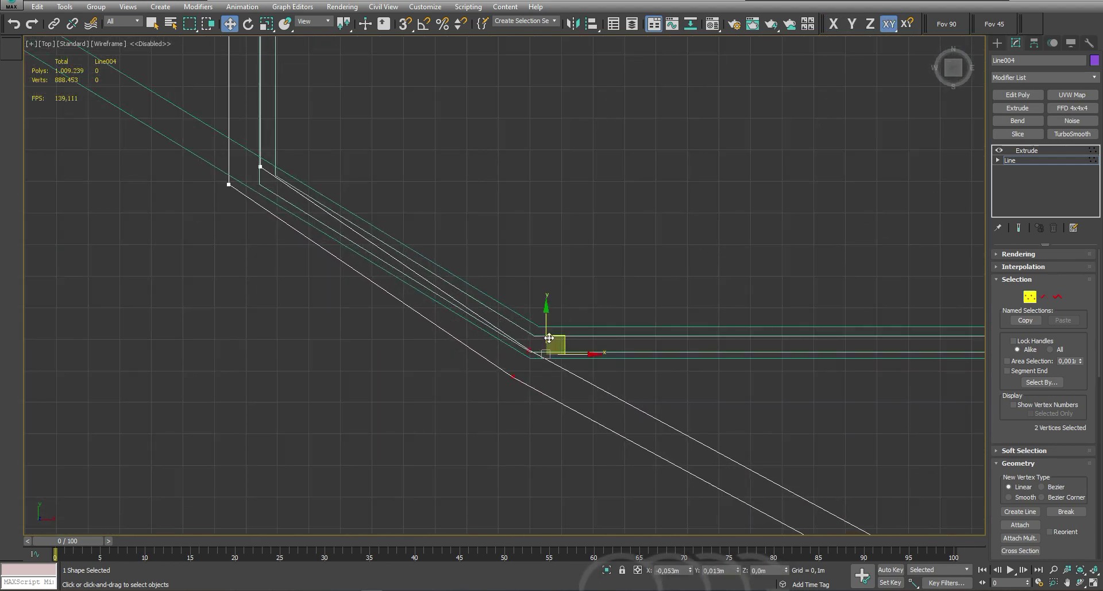
left_click_drag(565, 349, 548, 350)
Select the top, bottom and middle corner vertices with Y and X axis constraints
left_click(366, 288)
mouse_move(260, 168)
middle_mouse_down()
mouse_move(366, 287)
mouse_move(261, 204)
middle_mouse_up()
key("F6")
mouse_move(395, 315)
middle_mouse_down()
mouse_move(507, 444)
mouse_move(553, 438)
middle_mouse_up()
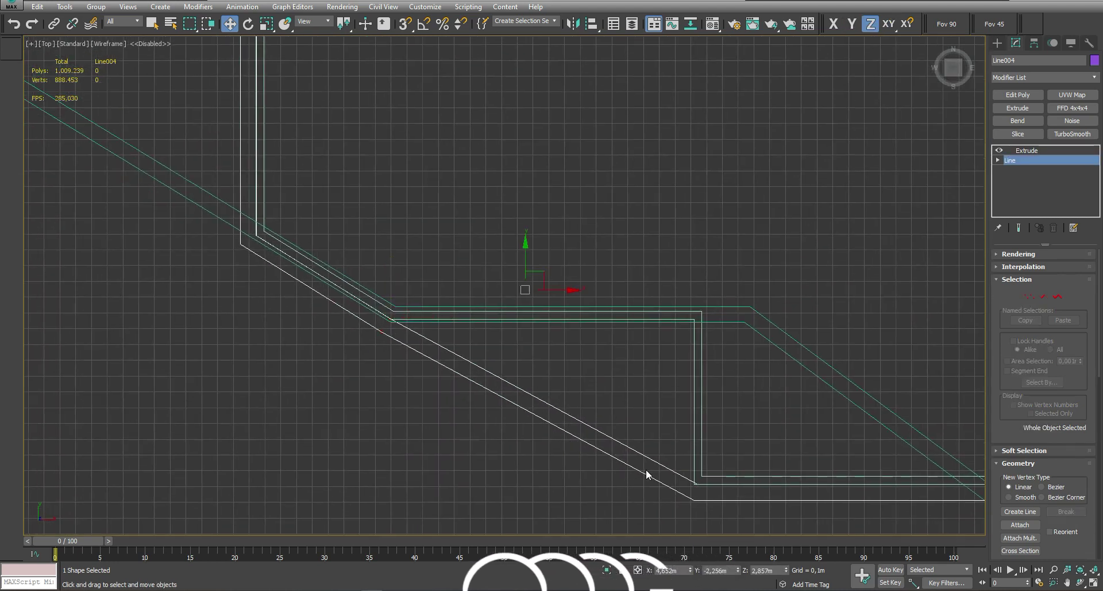
left_click_drag(661, 456, 704, 506)
key("F5")
scroll(319, 291, "up", 2)
left_click_drag(295, 270, 416, 345)
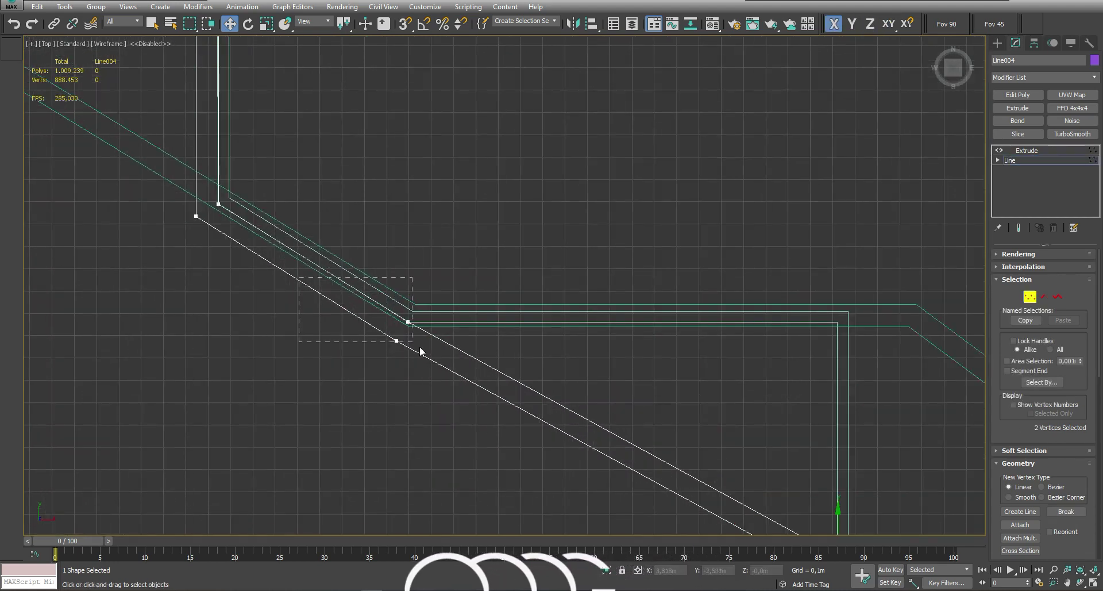
scroll(386, 299, "up", 3)
scroll(365, 249, "up", 2)
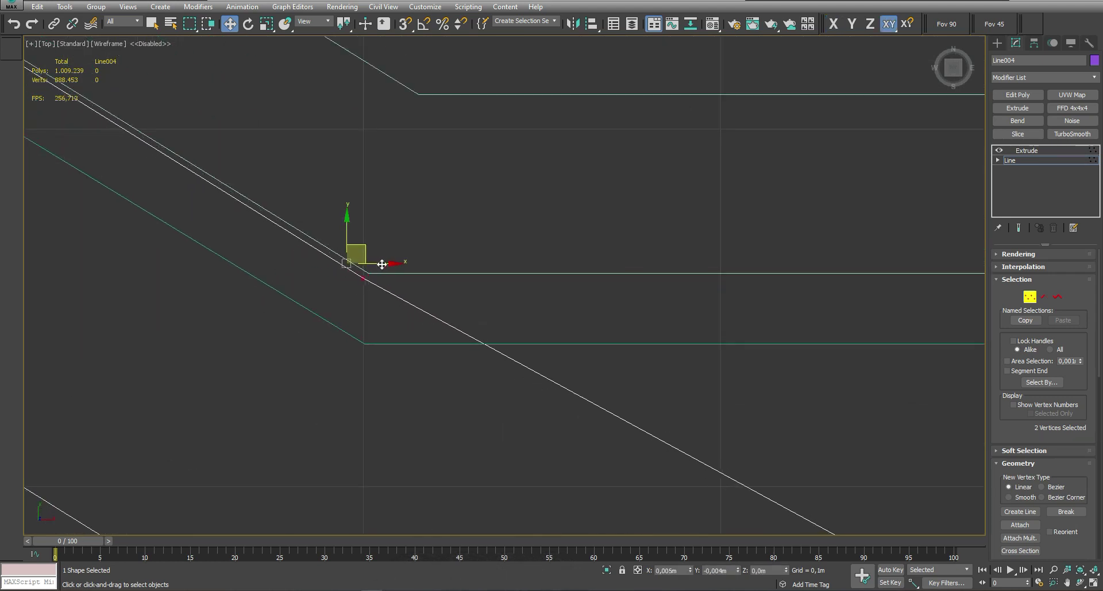
Switch between whole-shape and vertex editing, constraining to Z, then to XY
key("1")
scroll(402, 313, "down", 2)
scroll(406, 318, "down", 2)
key("F7")
mouse_move(266, 271)
middle_mouse_down()
mouse_move(406, 318)
mouse_move(460, 428)
middle_mouse_up()
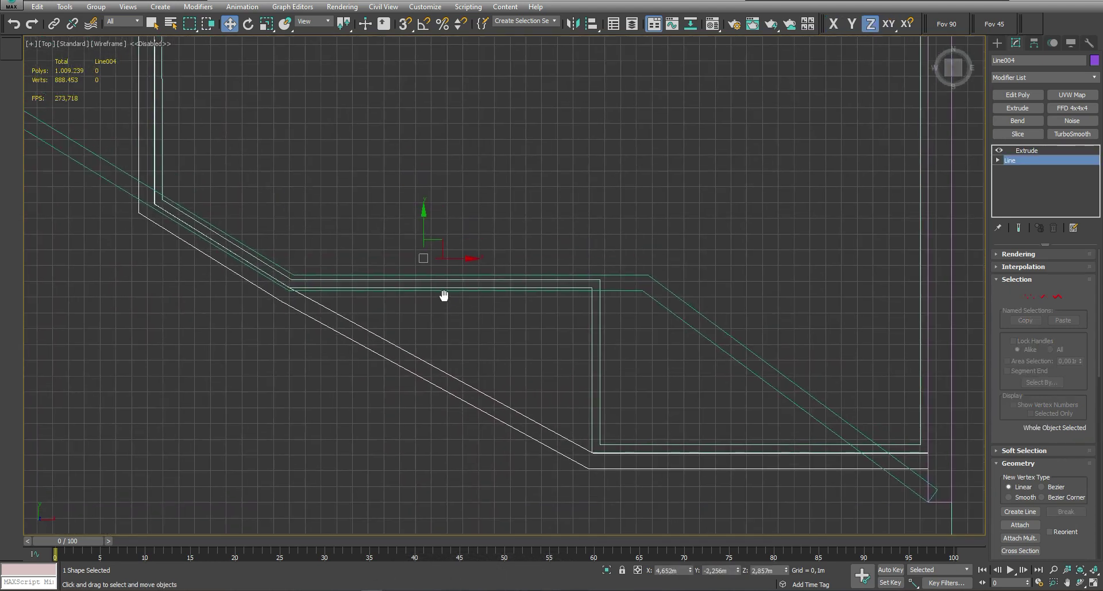
scroll(312, 418, "up", 5)
key("1")
key("F8")
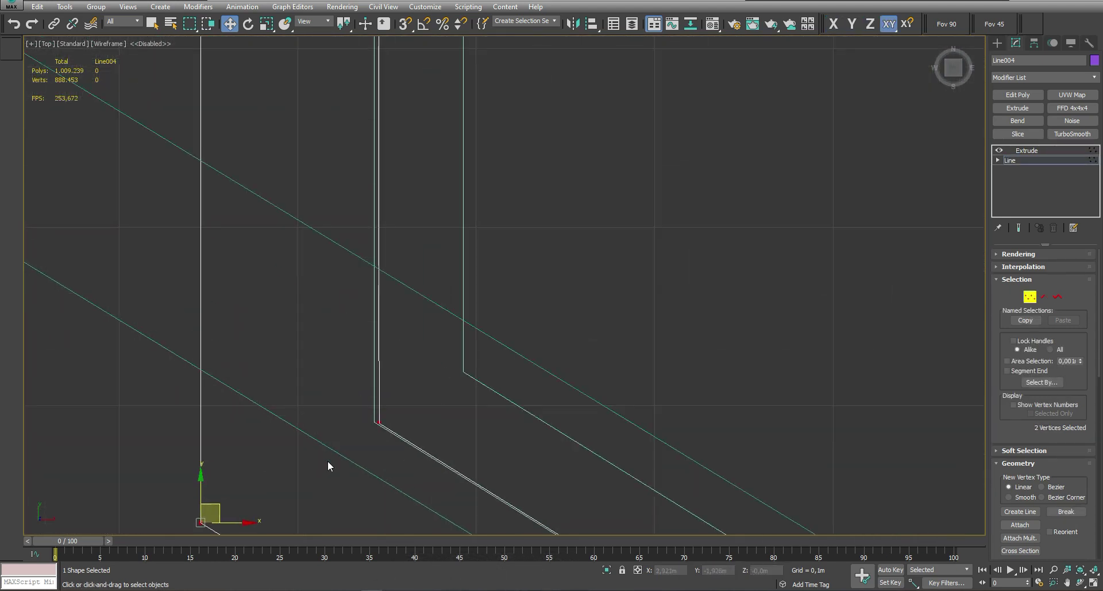
scroll(328, 391, "down", 3)
scroll(330, 138, "up", 4)
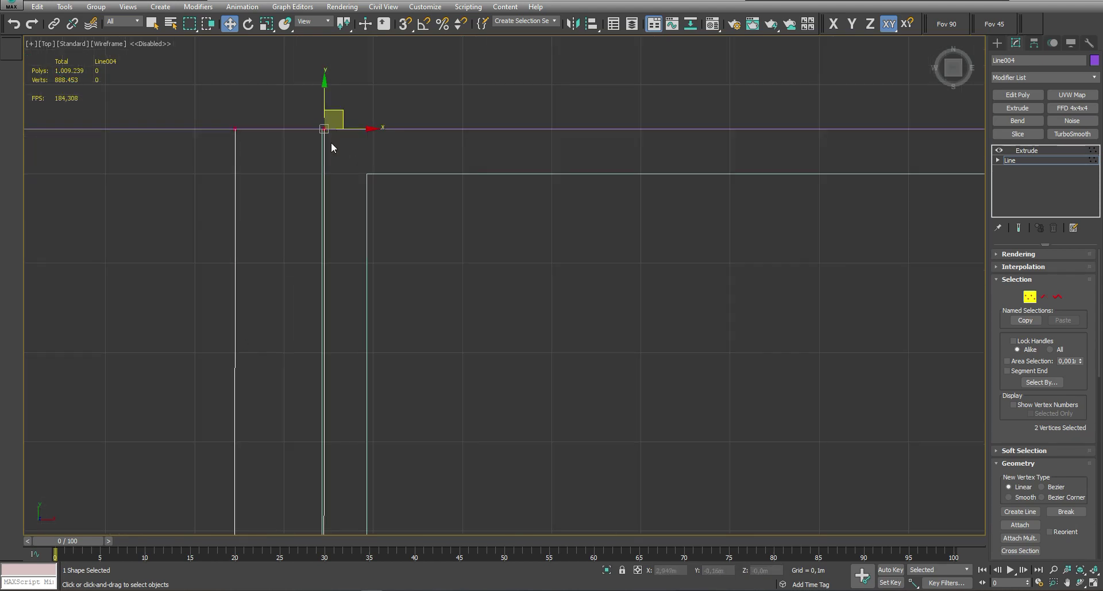
Constrain to X, leave vertex editing and return to the shaded Perspective view
key("F5")
scroll(416, 324, "down", 3)
scroll(510, 276, "down", 3)
key("1")
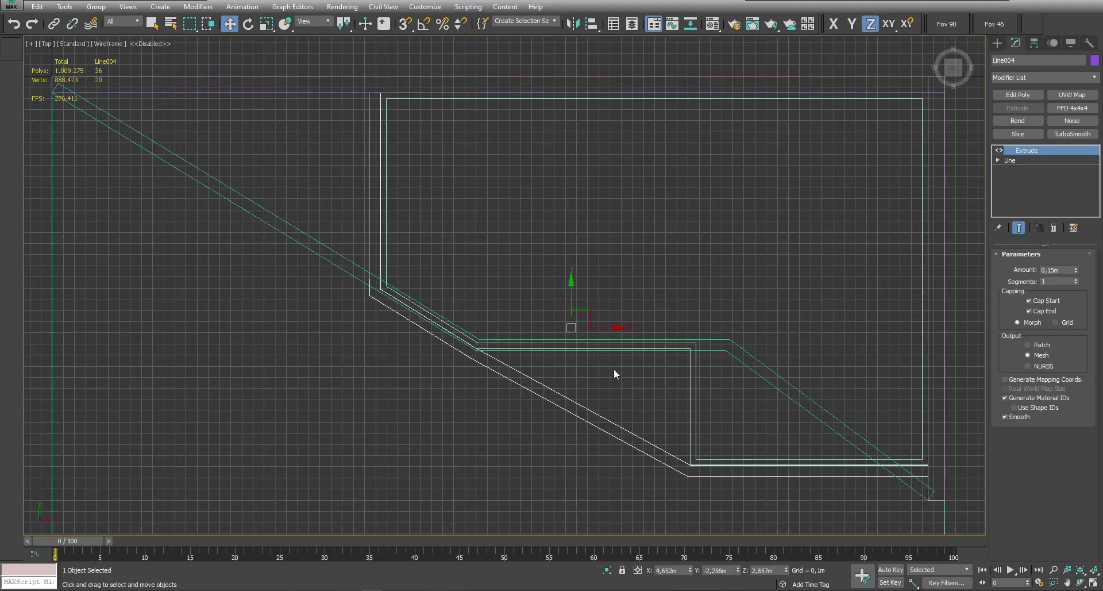
key("p")
right_click(600, 222)
In Top view, shorten the purple strip's right-hand run and raise its end vertices level
left_click(609, 352)
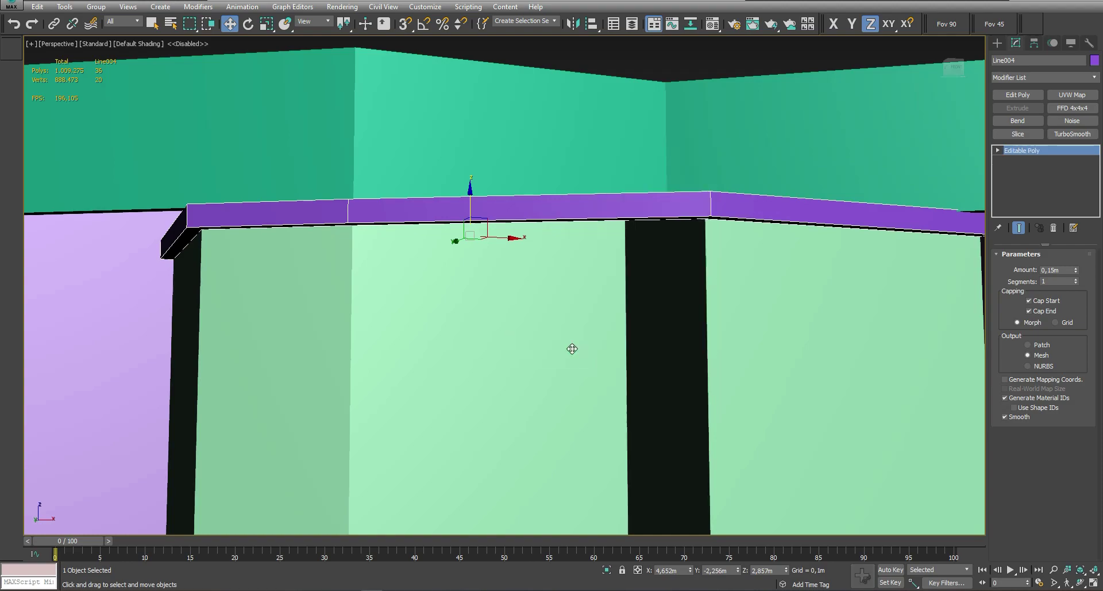
mouse_move(571, 347)
middle_mouse_down("alt")
mouse_move(594, 347)
mouse_move(928, 138)
middle_mouse_up("alt")
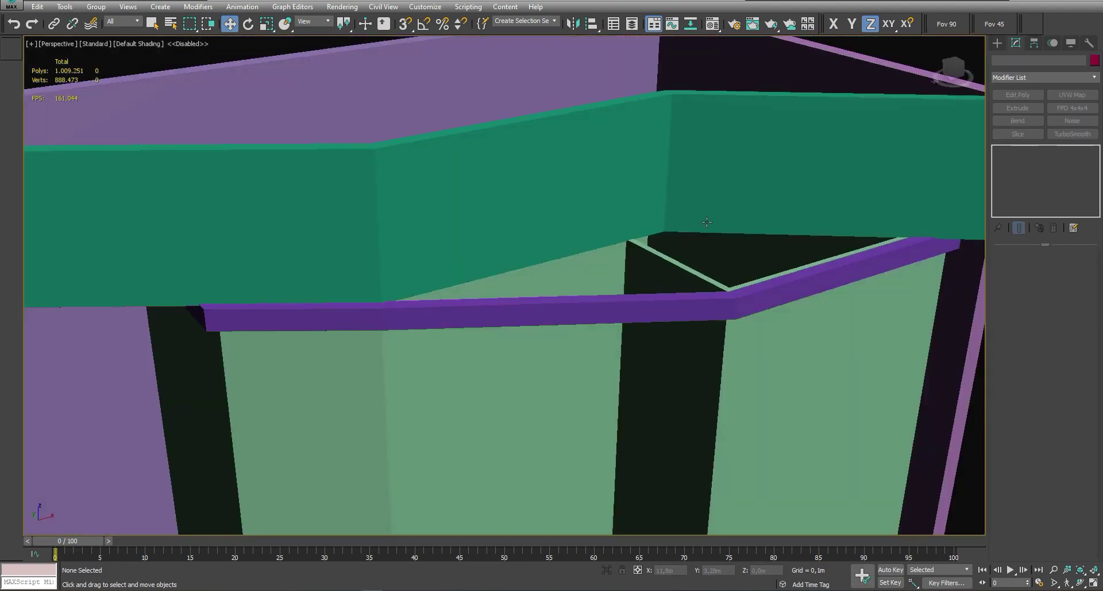
left_click(660, 314)
key("t")
scroll(631, 388, "up", 2)
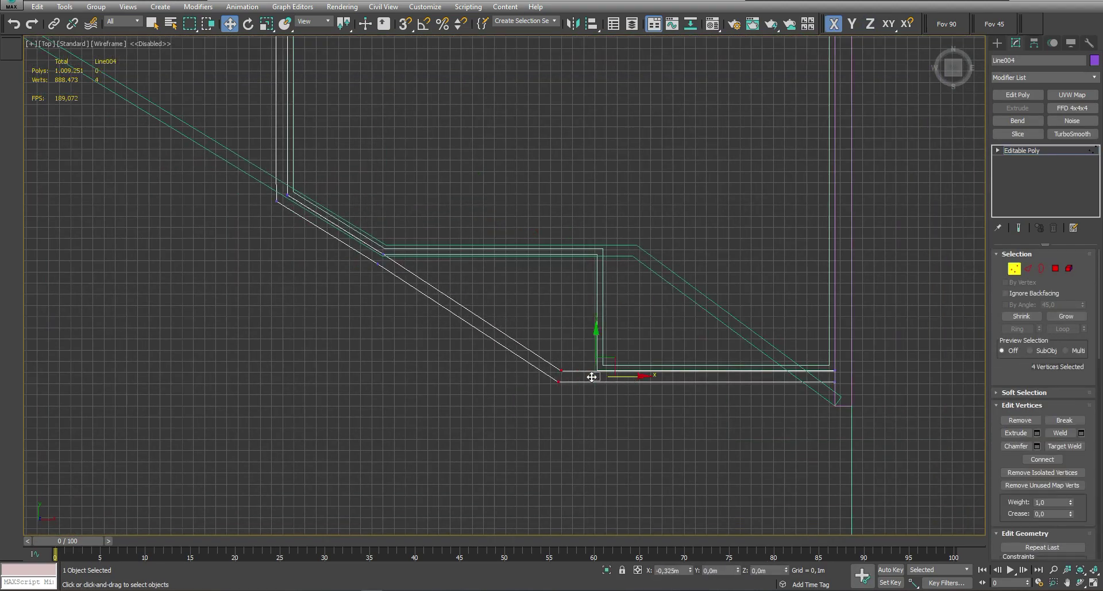
mouse_move(592, 376)
left_mouse_down()
mouse_move(562, 376)
mouse_move(515, 313)
left_mouse_up()
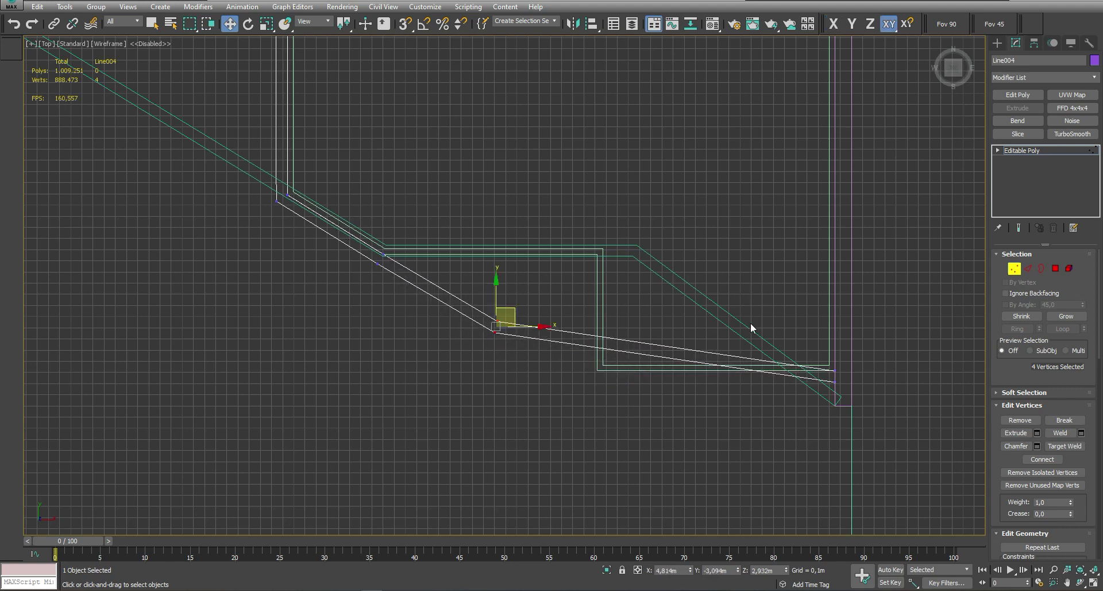
left_click_drag(836, 344, 824, 294)
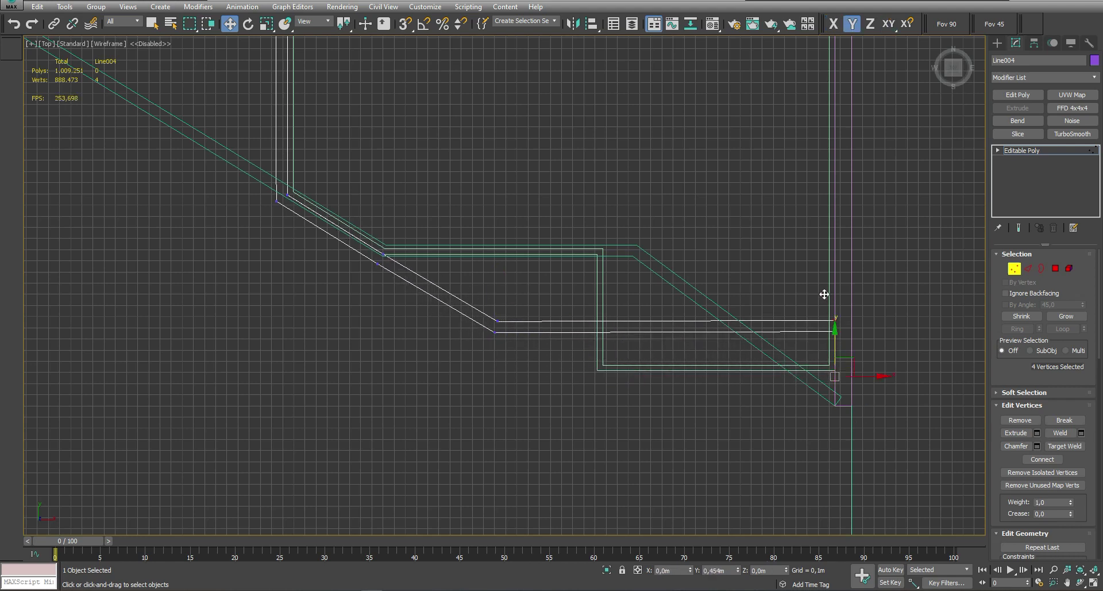
Select the upper-left corner vertices on the strip's diagonal run, then select Line003
middle_click_drag(575, 292, 631, 324)
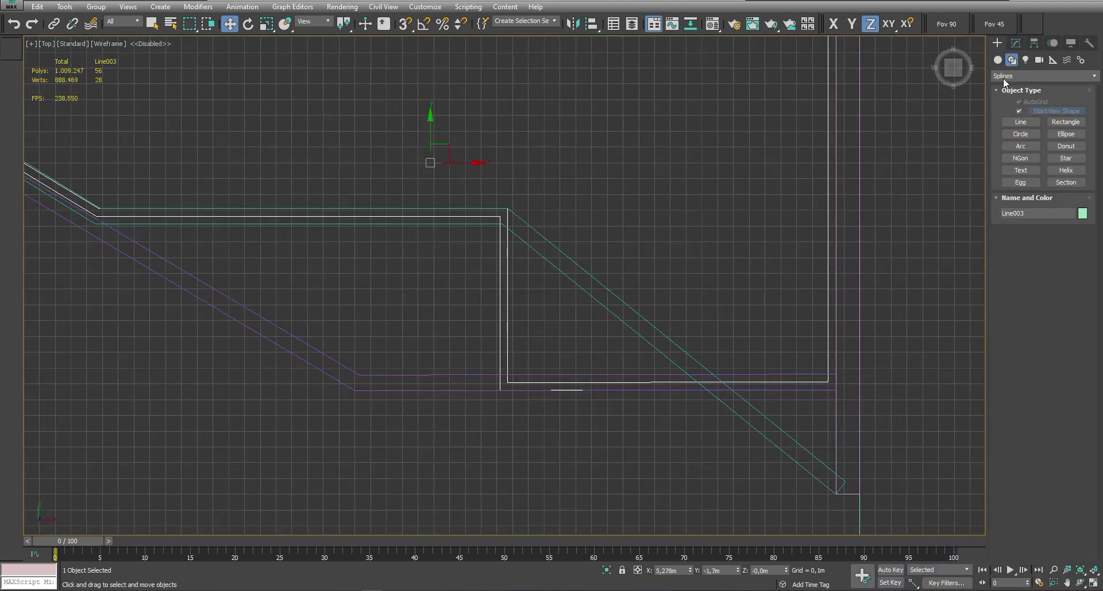
left_click(1021, 113)
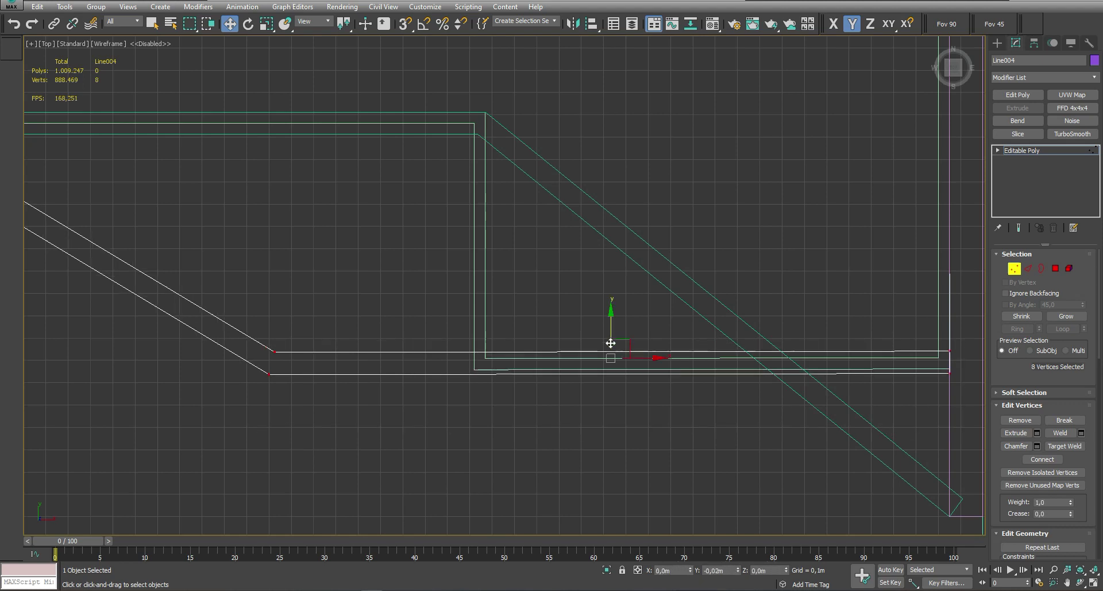
scroll(615, 360, "down", 3)
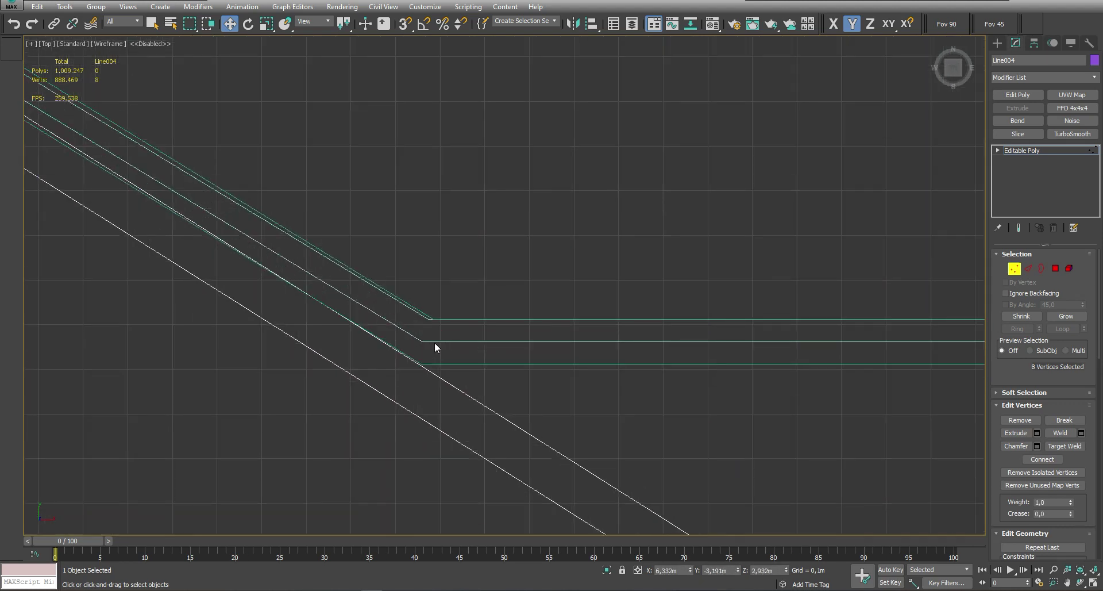
middle_click_drag(73, 158, 223, 233)
left_click_drag(81, 97, 173, 173)
middle_click_drag(438, 339, 309, 190)
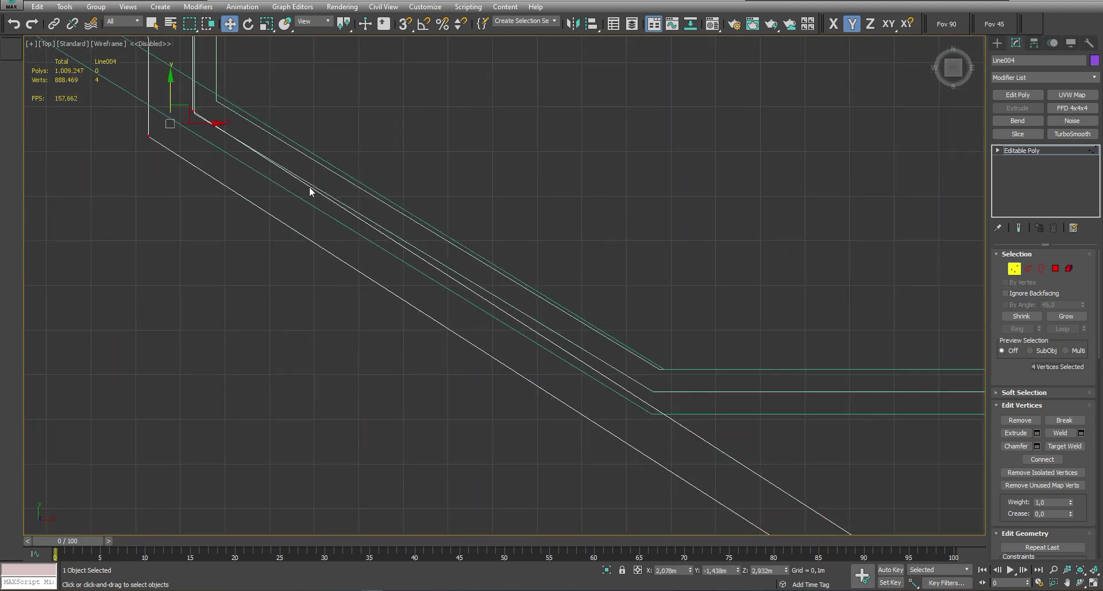
scroll(310, 189, "down", 2)
left_click(648, 377)
Inspect the strips on the partitions in Perspective and the four-viewport layout
scroll(537, 386, "up", 2)
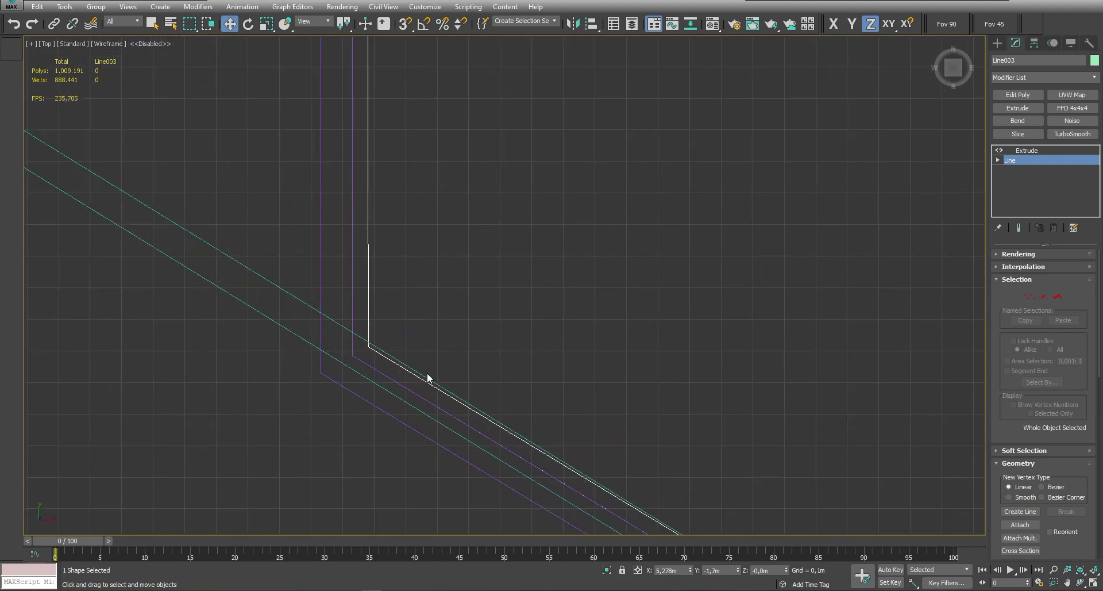
scroll(369, 314, "down", 2)
key("p")
middle_click_drag(473, 321, 611, 318, "alt")
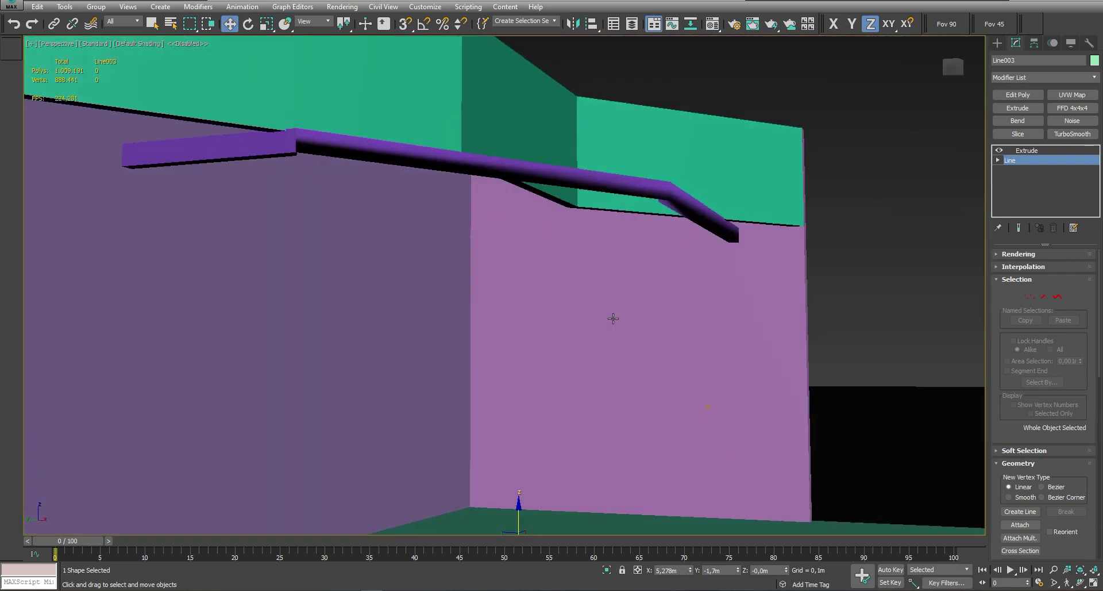
middle_click_drag(606, 181, 556, 253, "alt")
left_click(468, 327)
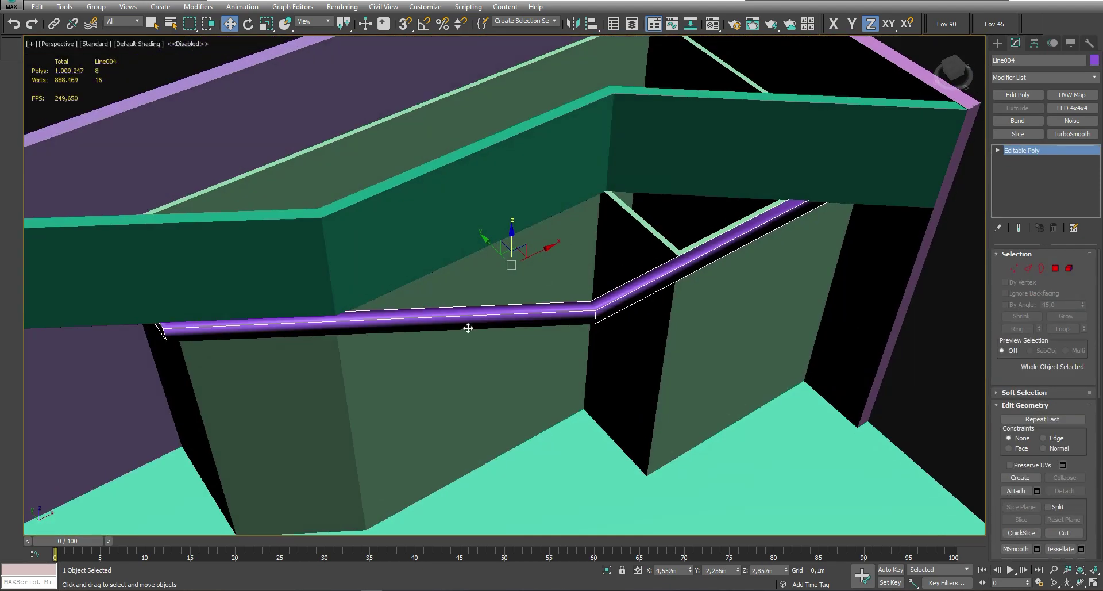
key("alt+w")
key("alt+w")
middle_click_drag(517, 308, 517, 299, "alt")
scroll(517, 293, "down", 3)
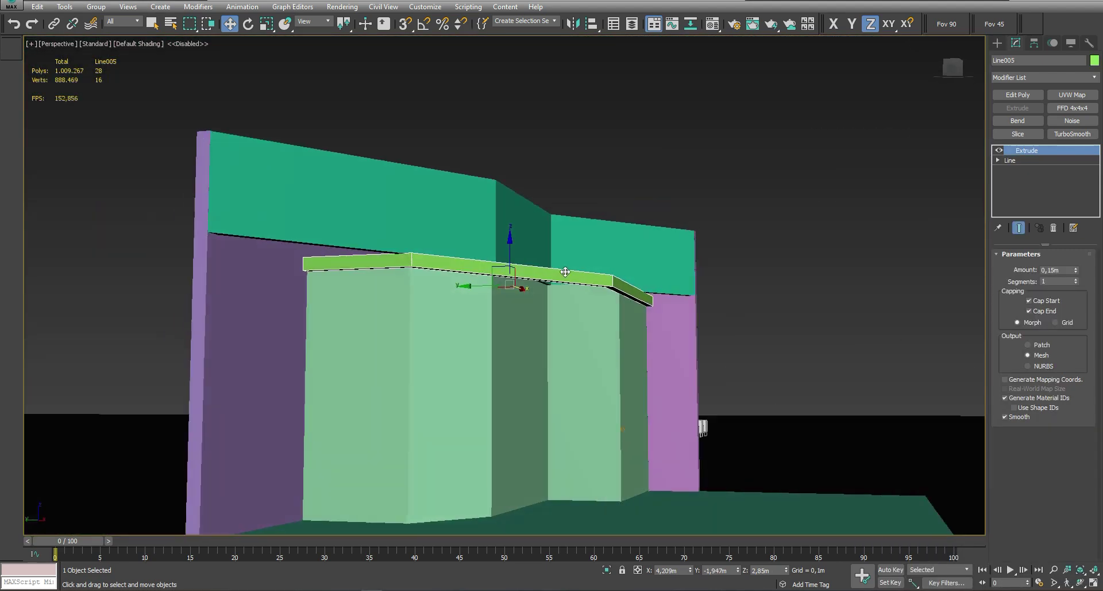
Select the green Line005 cap strip and orbit around it to review it
left_click(511, 251)
middle_click_drag(511, 251, 578, 266, "alt")
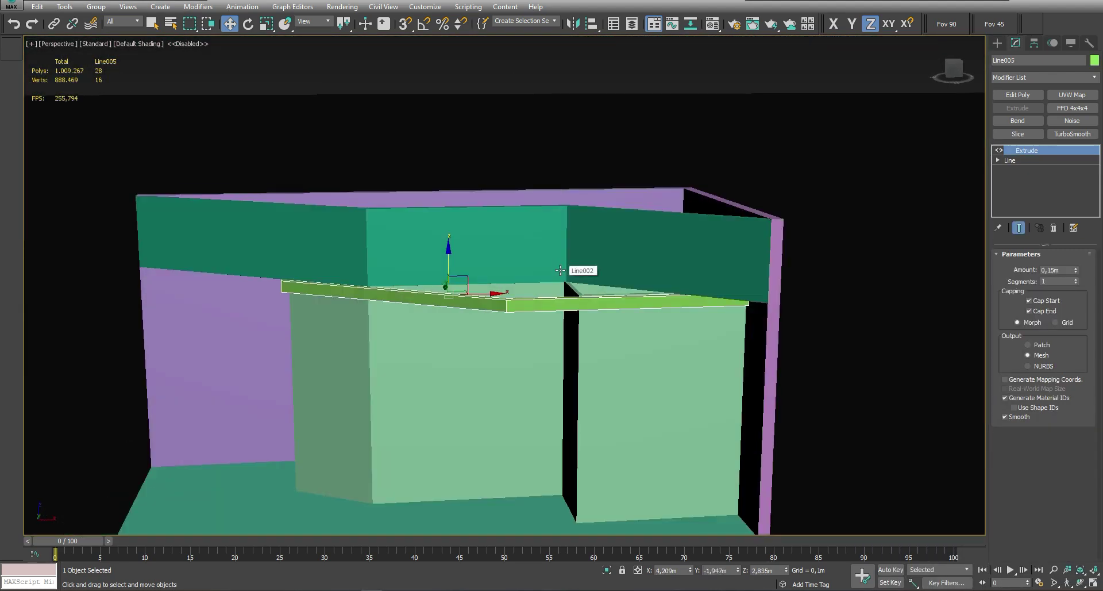
scroll(711, 286, "up", 3)
scroll(710, 286, "down", 3)
scroll(702, 303, "down", 2)
left_click(998, 43)
In the Top view, create a small box near the strip's right corner and nudge it up along Y
left_click(1020, 112)
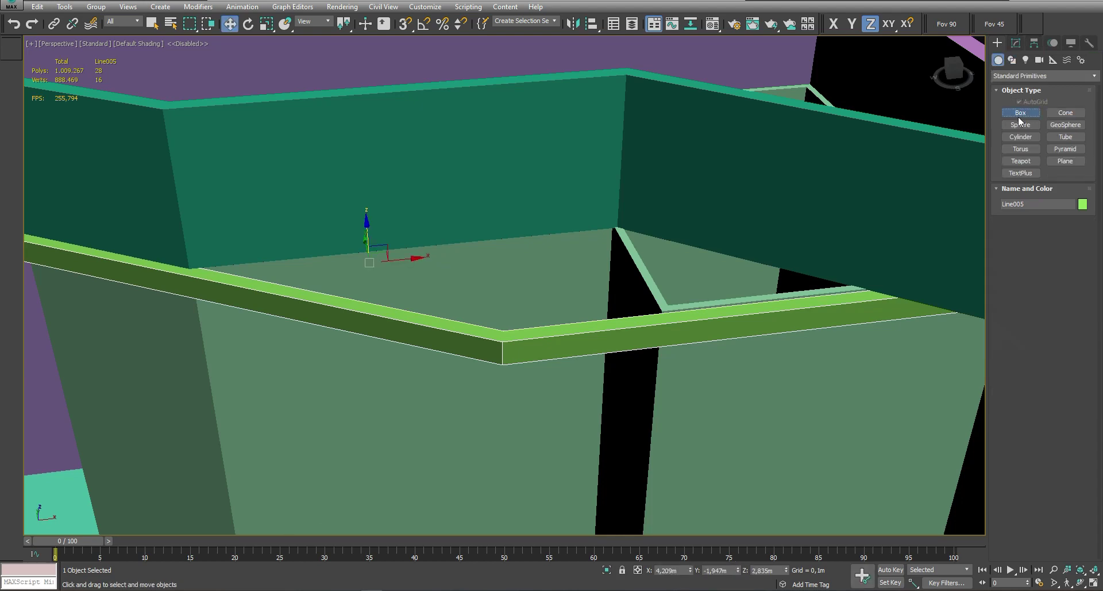
key("t")
middle_click_drag(388, 188, 236, 40)
left_click(754, 377)
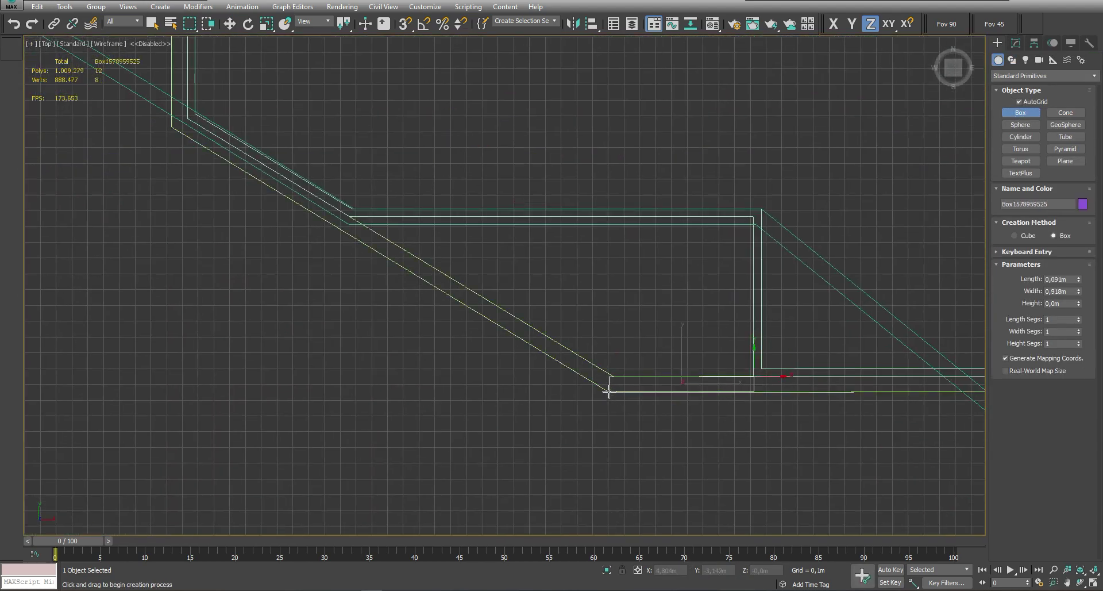
key("w")
scroll(625, 309, "up", 1)
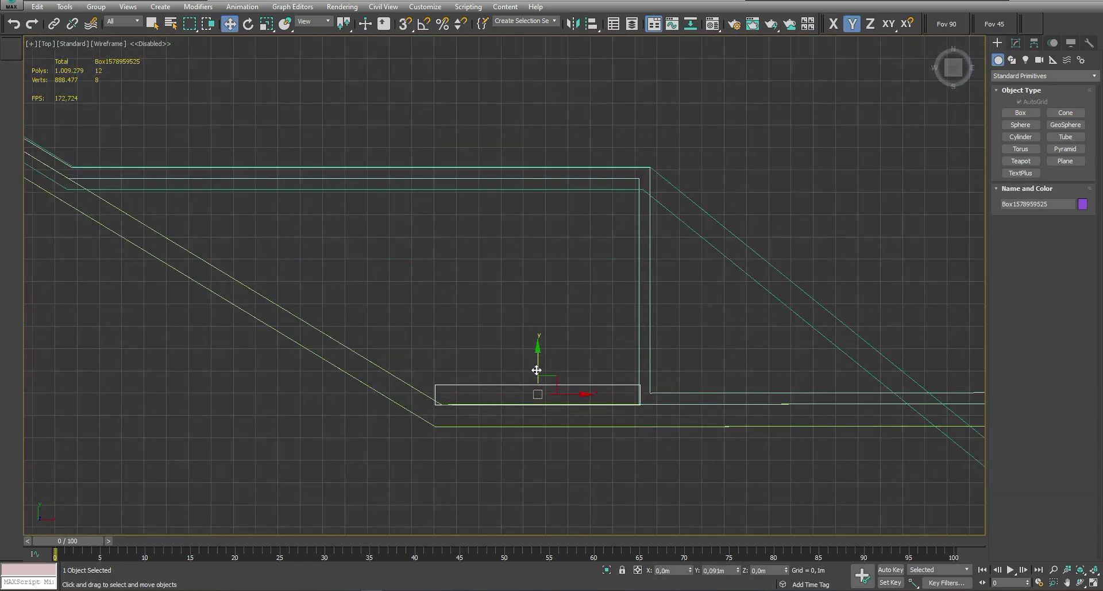
scroll(537, 370, "up", 3)
left_click(1016, 43)
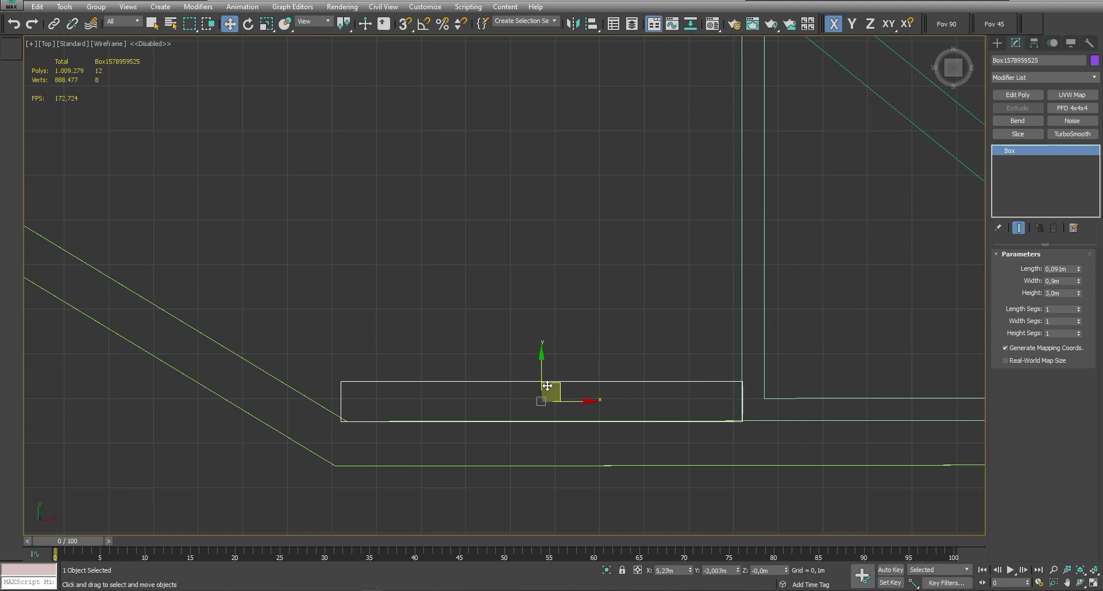
left_click_drag(548, 386, 539, 375)
Move Line005's two left corner vertices along Y to align the ledge outline
left_click(576, 463)
left_click(1009, 160)
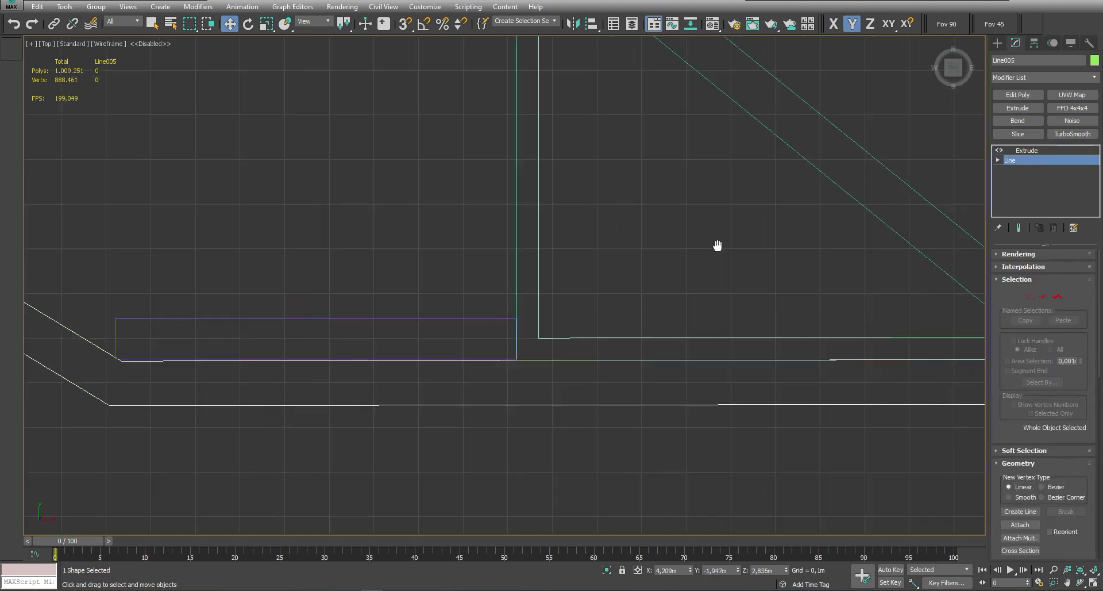
scroll(716, 243, "up", 3)
scroll(839, 254, "up", 2)
middle_click_drag(344, 372, 618, 339)
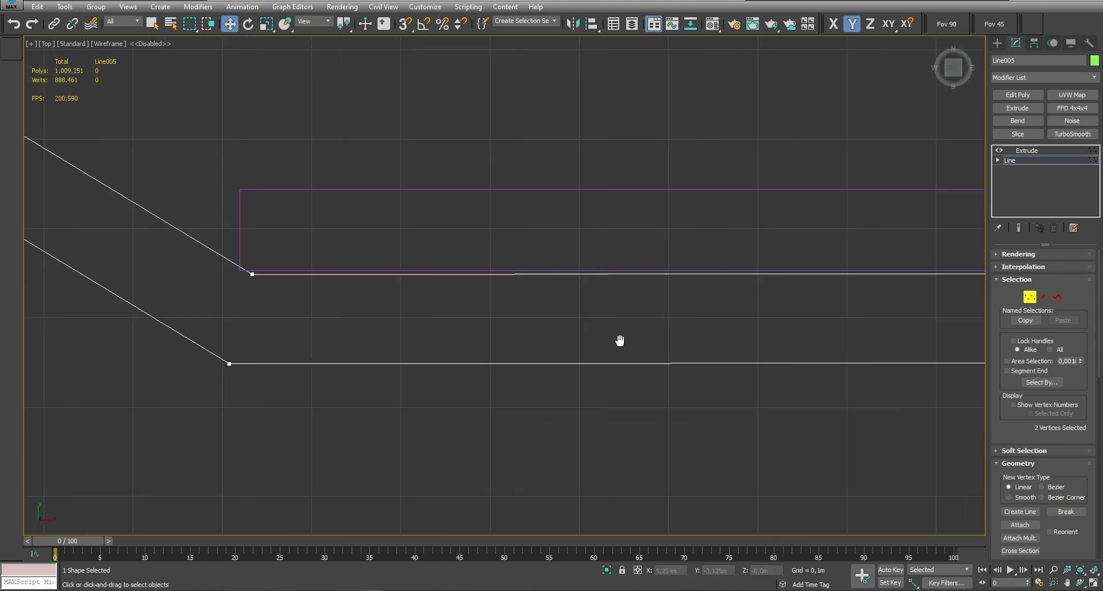
left_click_drag(184, 236, 303, 377)
left_click_drag(235, 260, 257, 327)
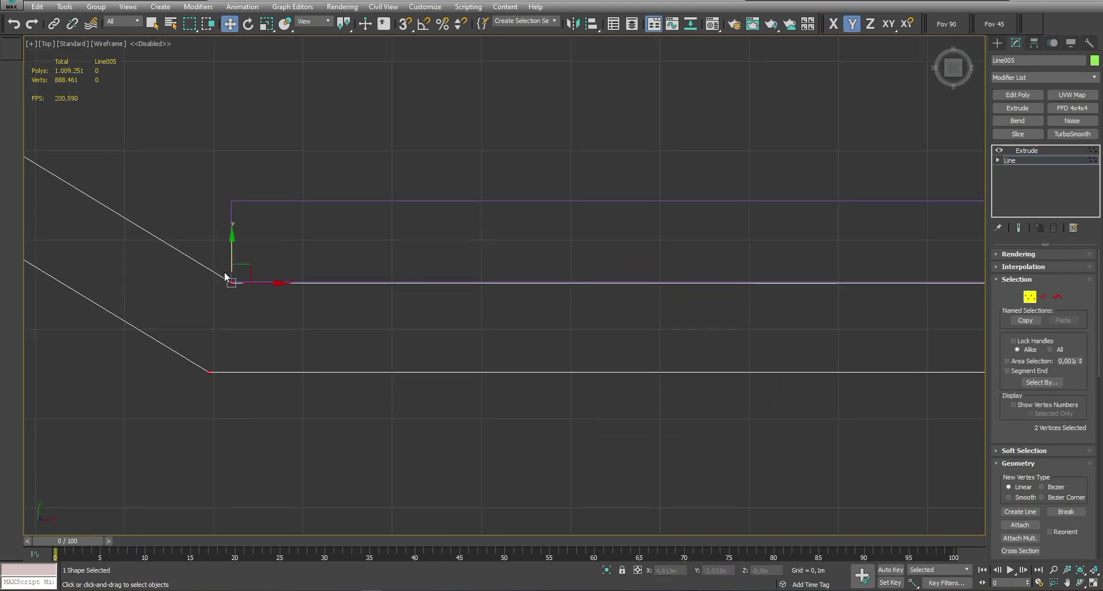
In Perspective, draw the base of a new AutoGrid box on the upper wall
key("shift+z")
key("shift+z")
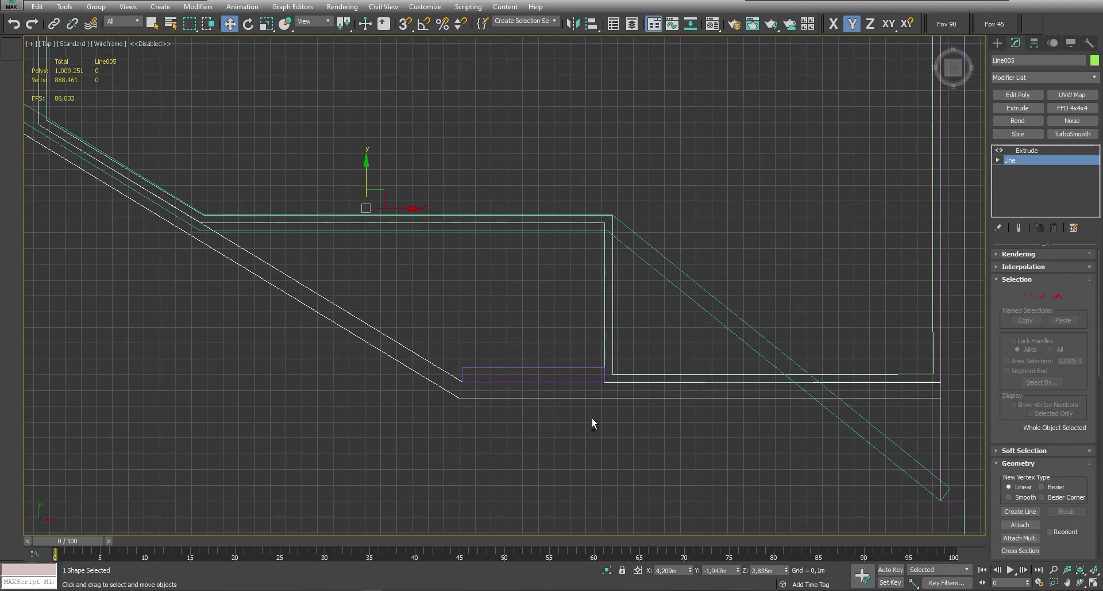
key("shift+z")
left_click(657, 306)
mouse_move(658, 306)
middle_mouse_down("alt")
mouse_move(647, 278)
mouse_move(506, 309)
middle_mouse_up("alt")
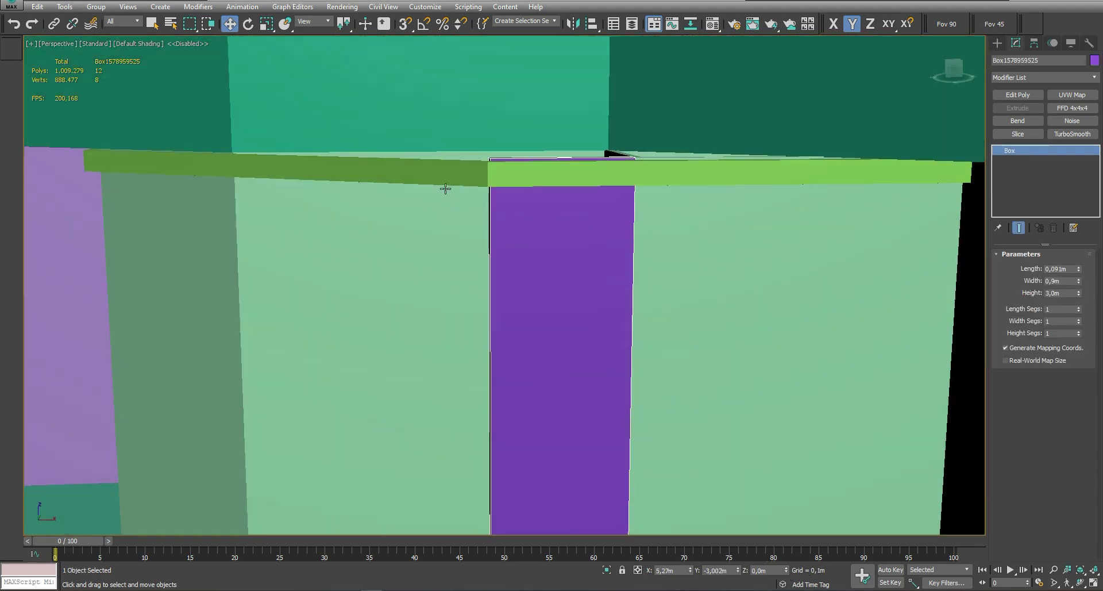
left_click(443, 184)
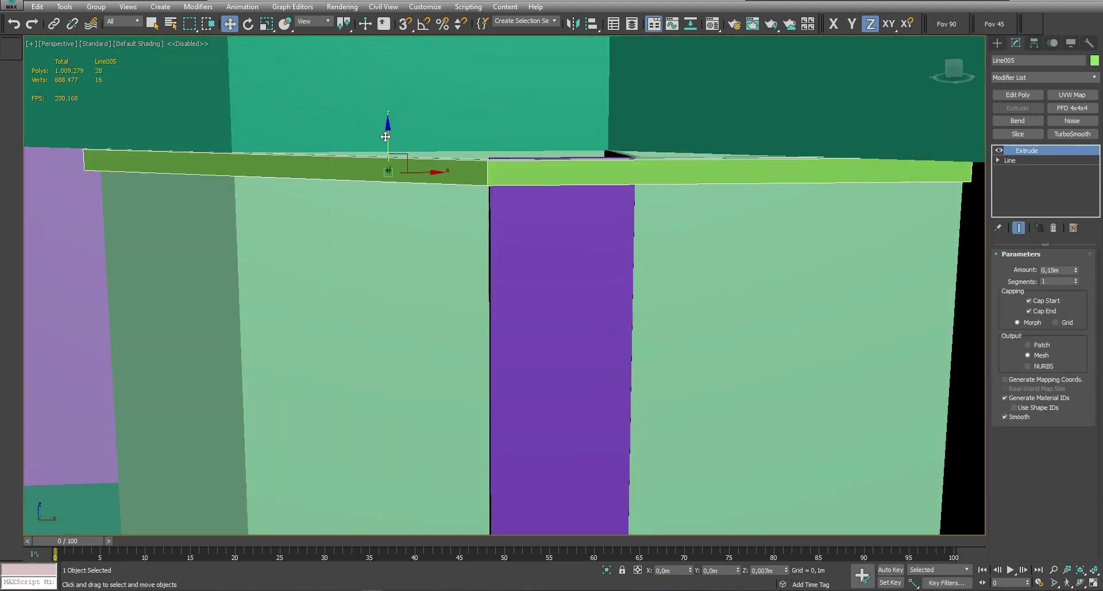
mouse_move(443, 185)
middle_mouse_down("alt")
mouse_move(755, 275)
mouse_move(598, 269)
mouse_move(475, 207)
middle_mouse_up("alt")
left_click(997, 43)
left_click(1020, 113)
mouse_move(159, 147)
left_mouse_down()
mouse_move(174, 159)
mouse_move(837, 227)
left_mouse_up()
Give the blue box its height, narrow it along X, and position it inside the green frame
left_click(827, 207)
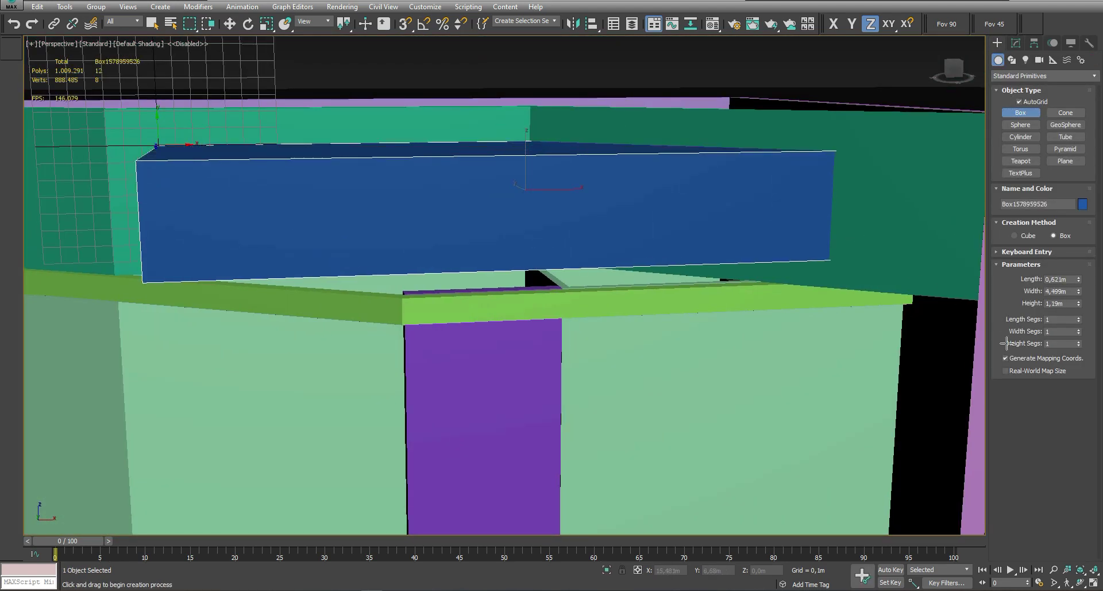
middle_click_drag(828, 207, 504, 227, "alt")
key("r")
mouse_move(504, 227)
left_mouse_down()
mouse_move(547, 283)
mouse_move(515, 164)
mouse_move(516, 182)
mouse_move(443, 173)
left_mouse_up()
key("w")
key("r")
key("w")
left_click_drag(512, 156, 500, 156)
middle_click_drag(500, 156, 509, 207, "alt")
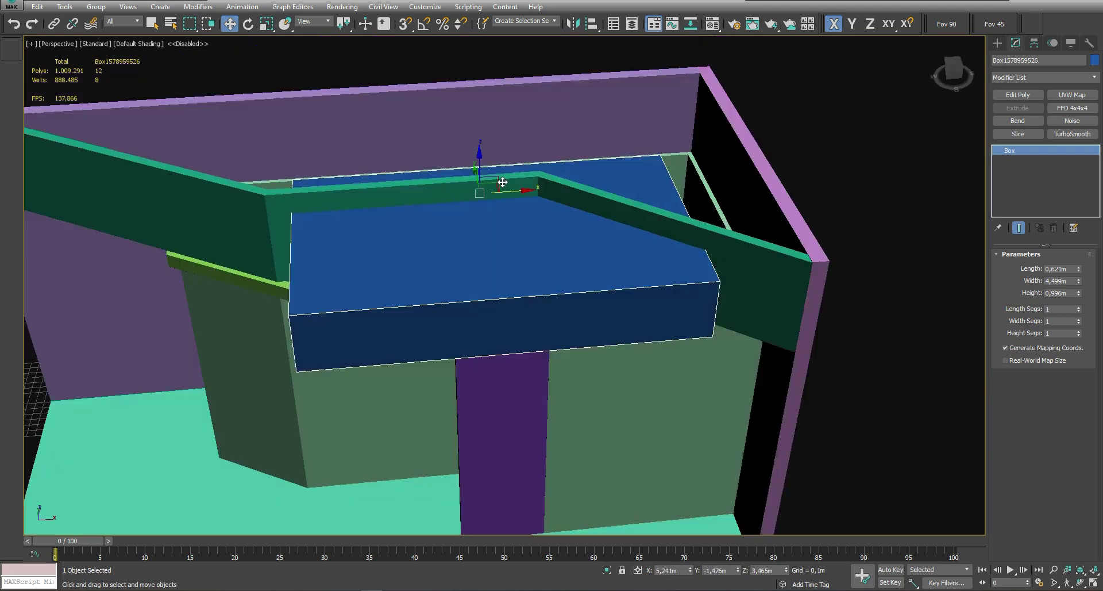
Start a Compound Objects ProBoolean on the green upper wall frame
left_click(747, 224)
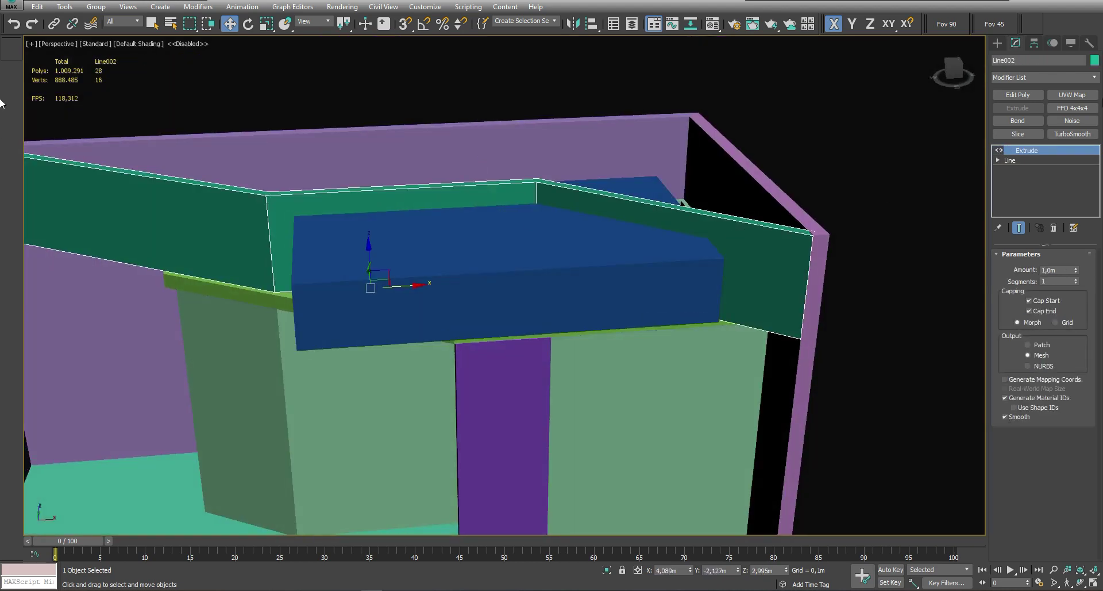
left_click(997, 43)
left_click(1043, 75)
left_click(1026, 110)
left_click(1020, 172)
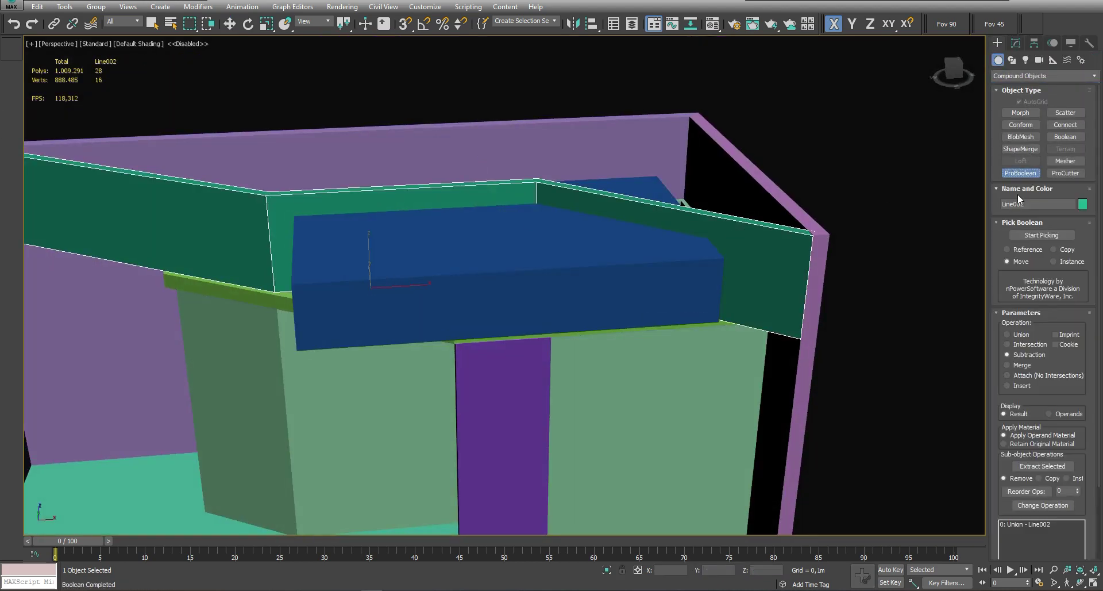
Set the blue box's Length to 0,6m and subtract it from the frame
key("w")
left_click(583, 294)
type("0,6")
key("Tab")
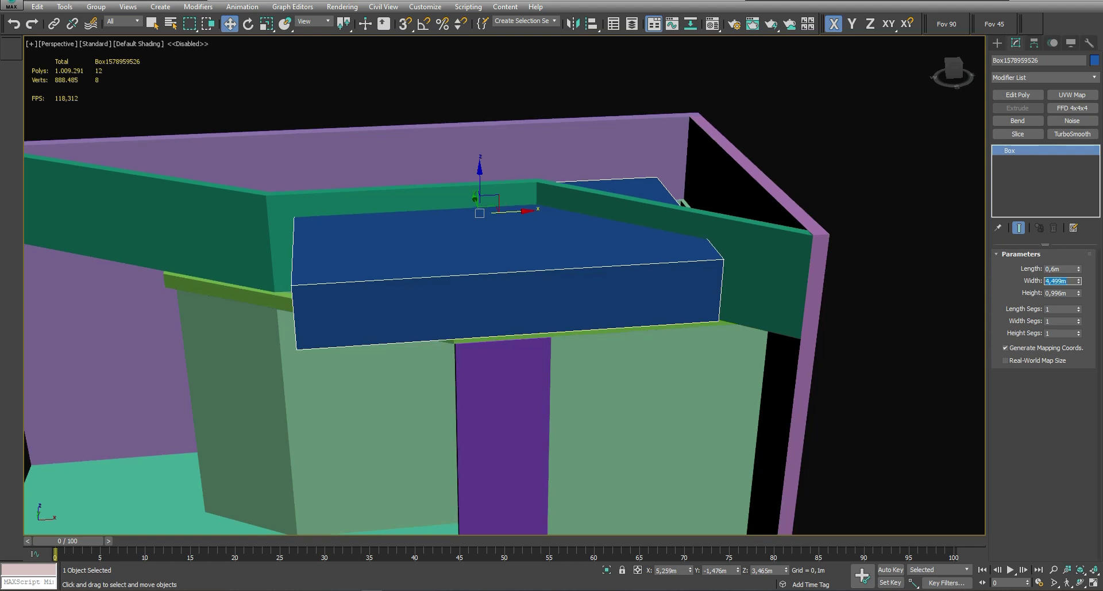
left_click(998, 43)
left_click(1021, 173)
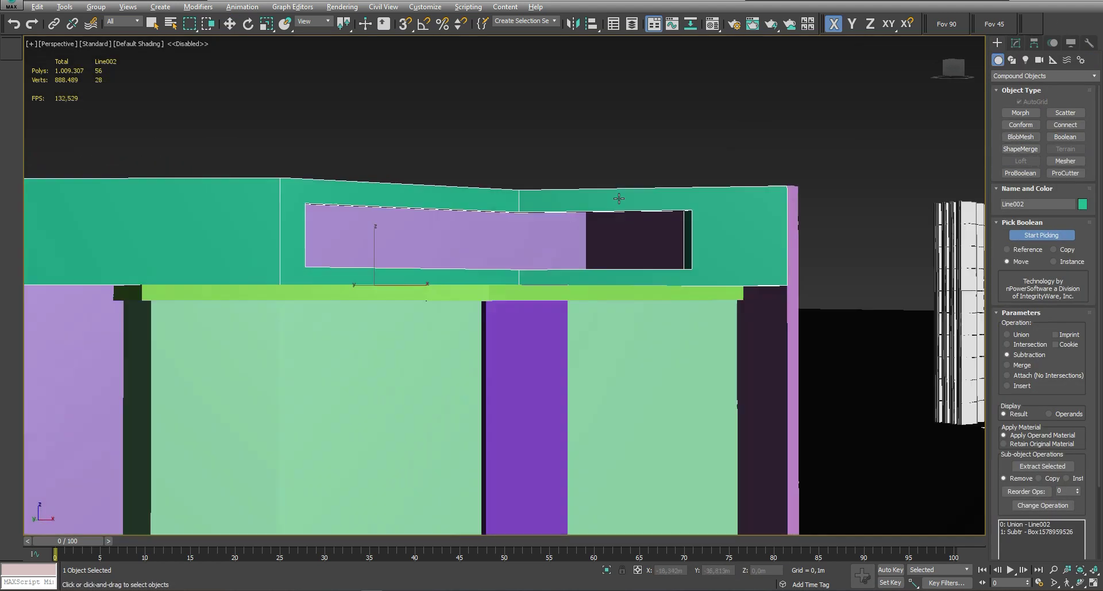
Maximize the Top viewport and choose the Line tool from Splines
key("w")
key("alt+w")
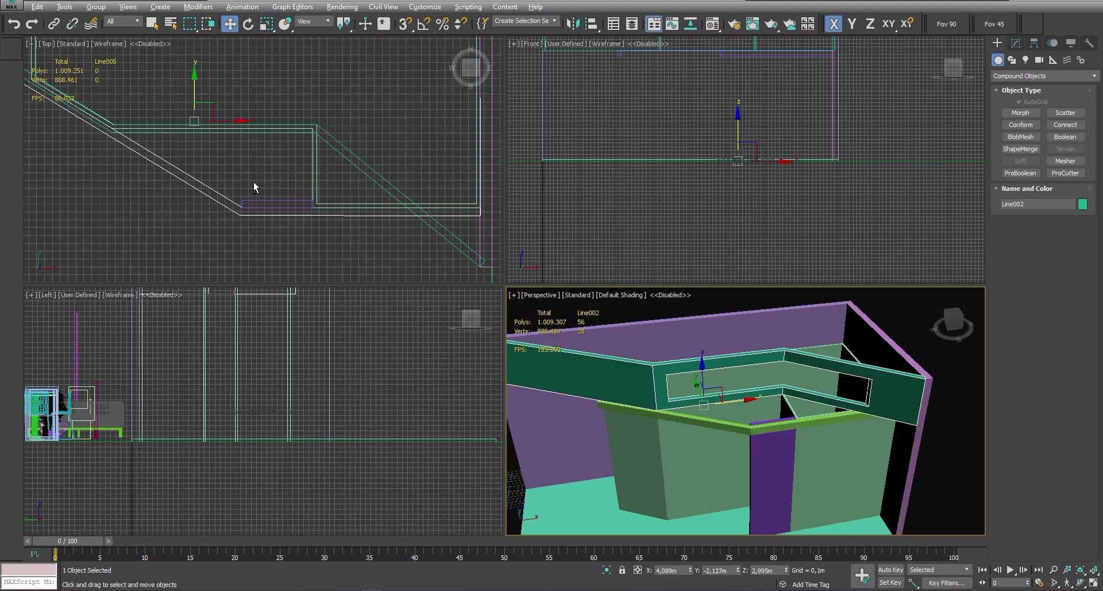
key("alt+w")
scroll(486, 320, "down", 2)
left_click(1043, 76)
left_click(1021, 97)
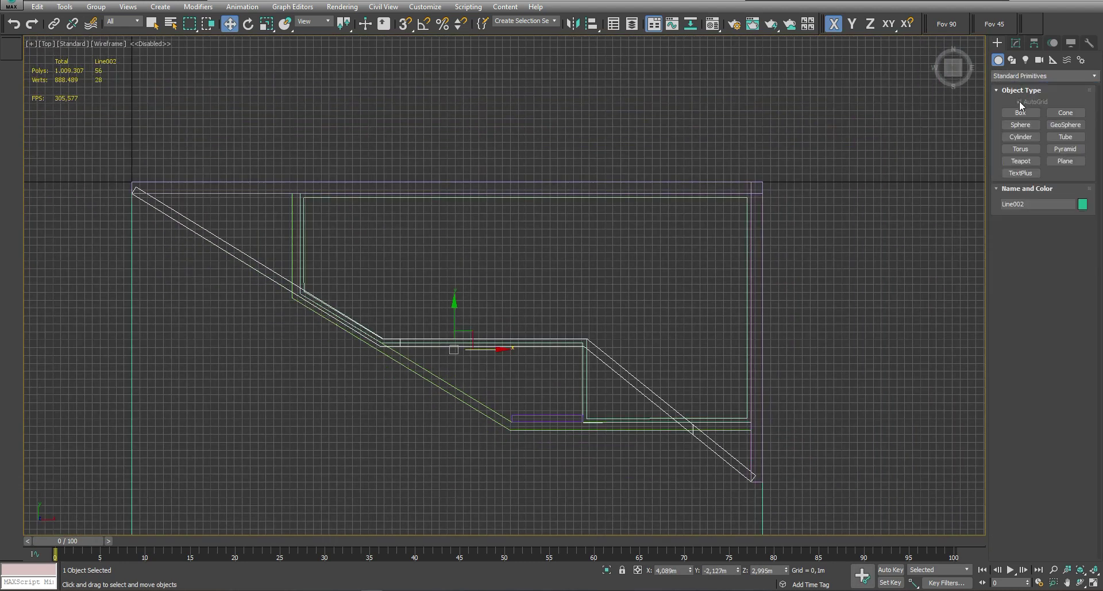
left_click(1012, 60)
left_click(1020, 122)
Draw a line from the top wall down to the frame corner, then diagonally along the partition
scroll(402, 348, "up", 2)
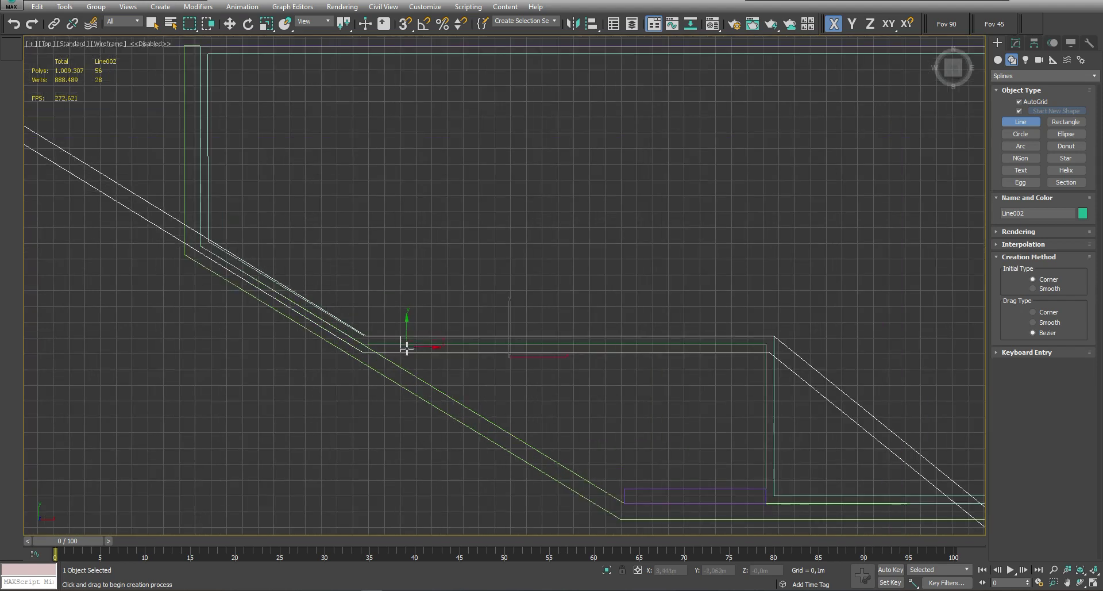
middle_click_drag(402, 332, 430, 406)
left_click(429, 128)
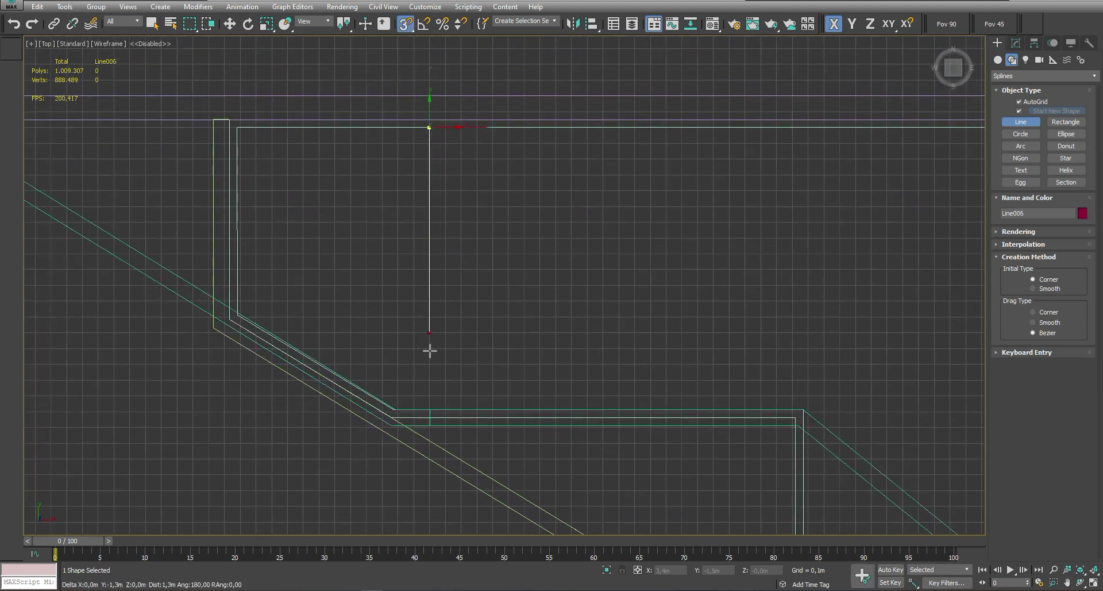
left_click(430, 423)
middle_click_drag(430, 423, 143, 118)
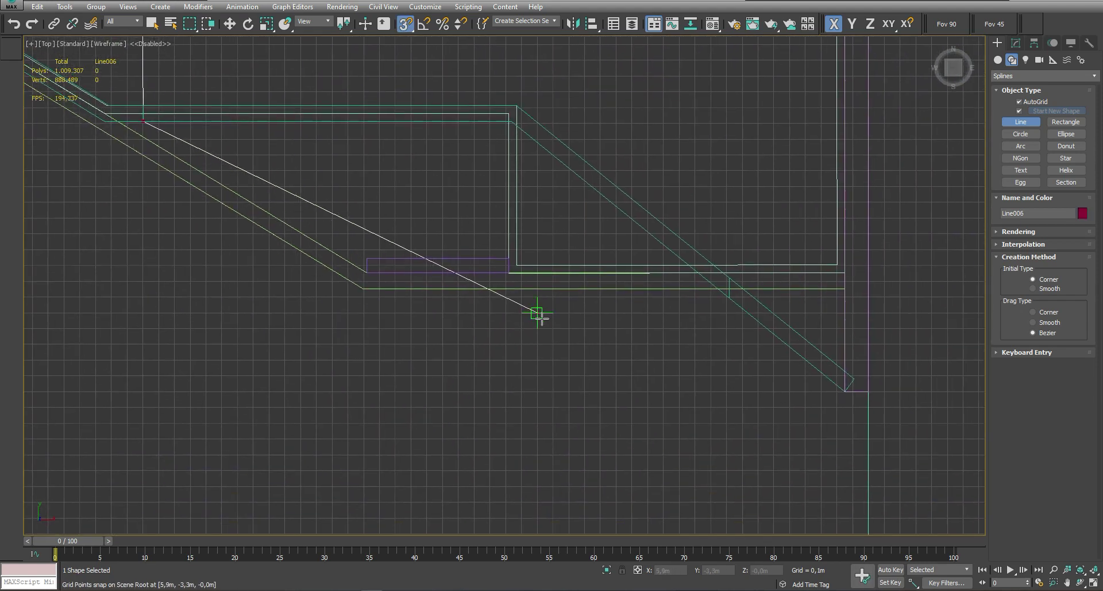
middle_click_drag(535, 311, 603, 397)
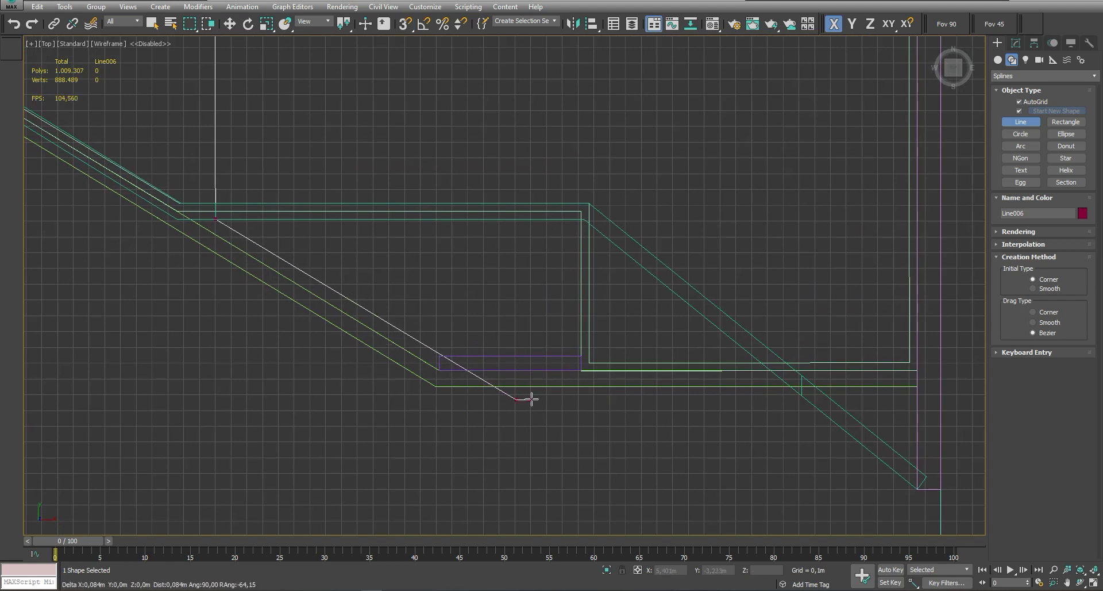
left_click(917, 394)
right_click(519, 268)
Move Line006's bottom vertices up slightly
scroll(519, 268, "down", 3)
key("1")
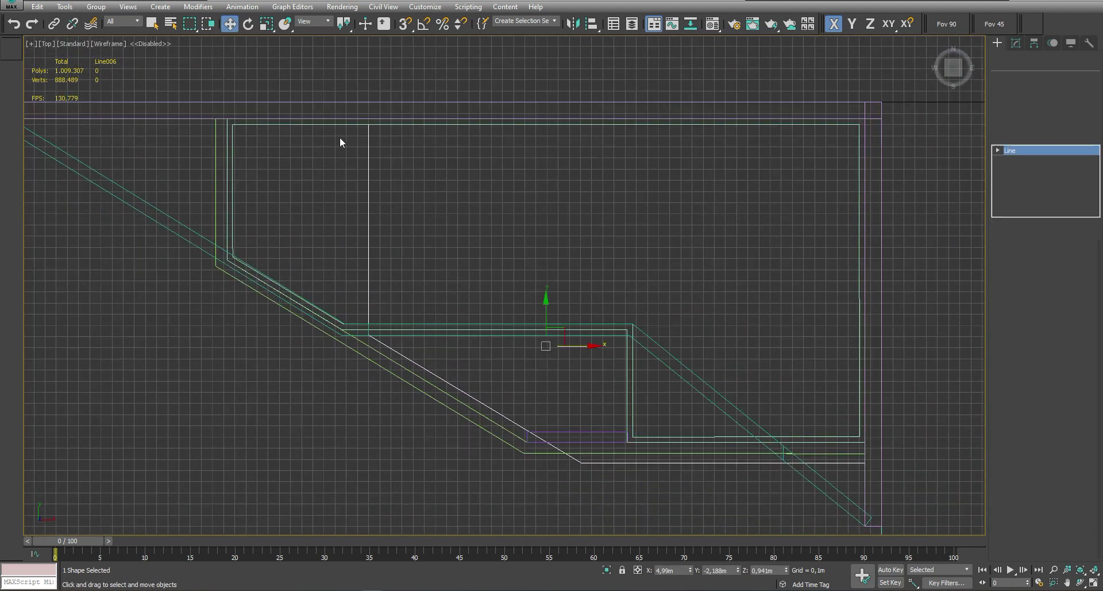
left_click_drag(340, 136, 414, 115)
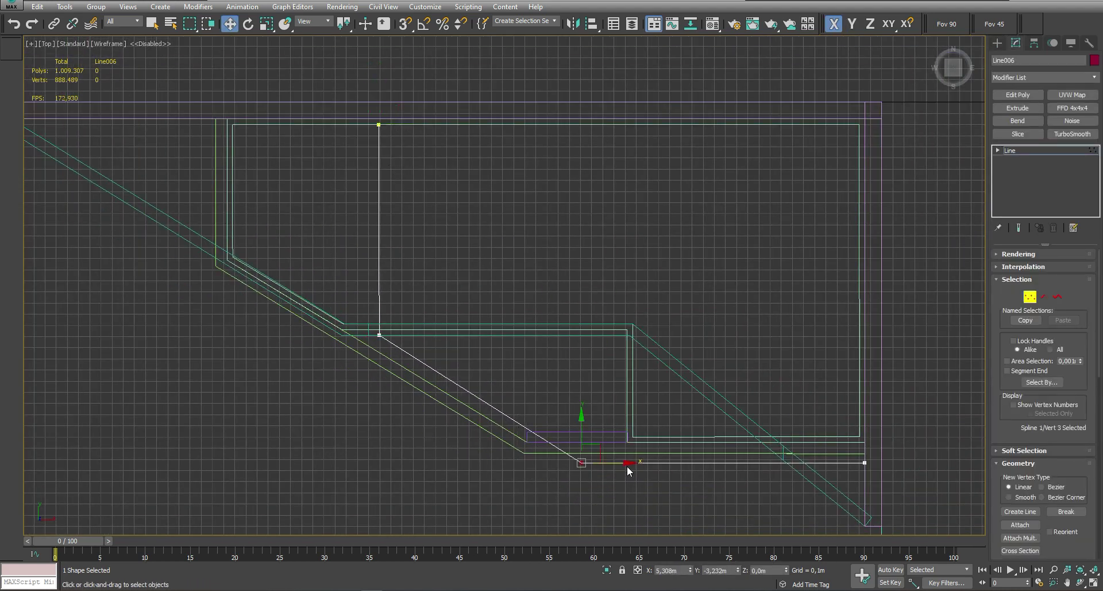
middle_click_drag(584, 432, 520, 367)
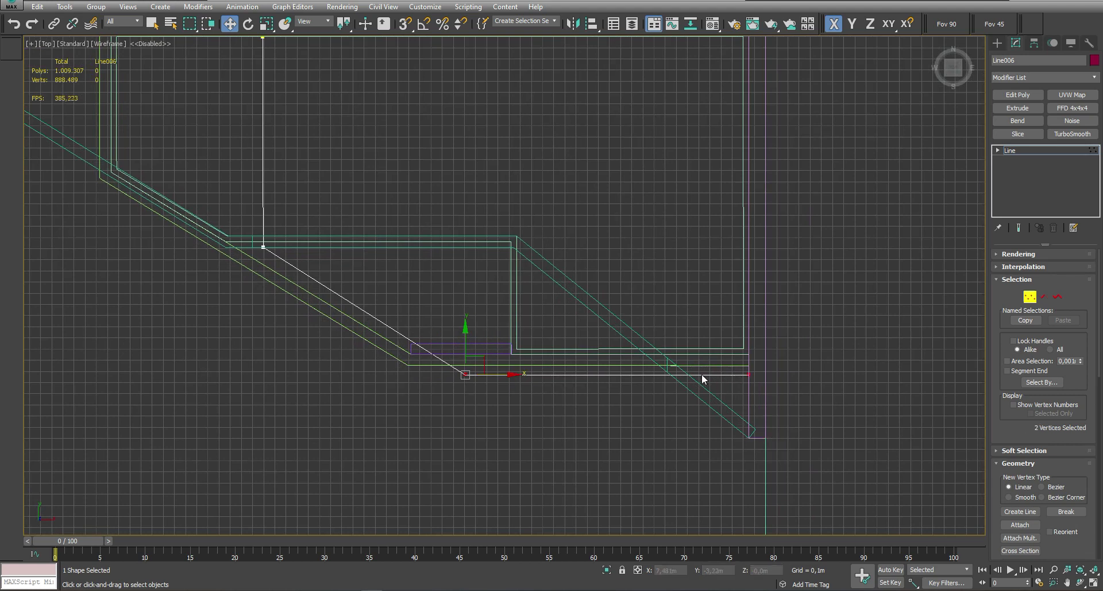
left_click_drag(465, 349, 465, 330)
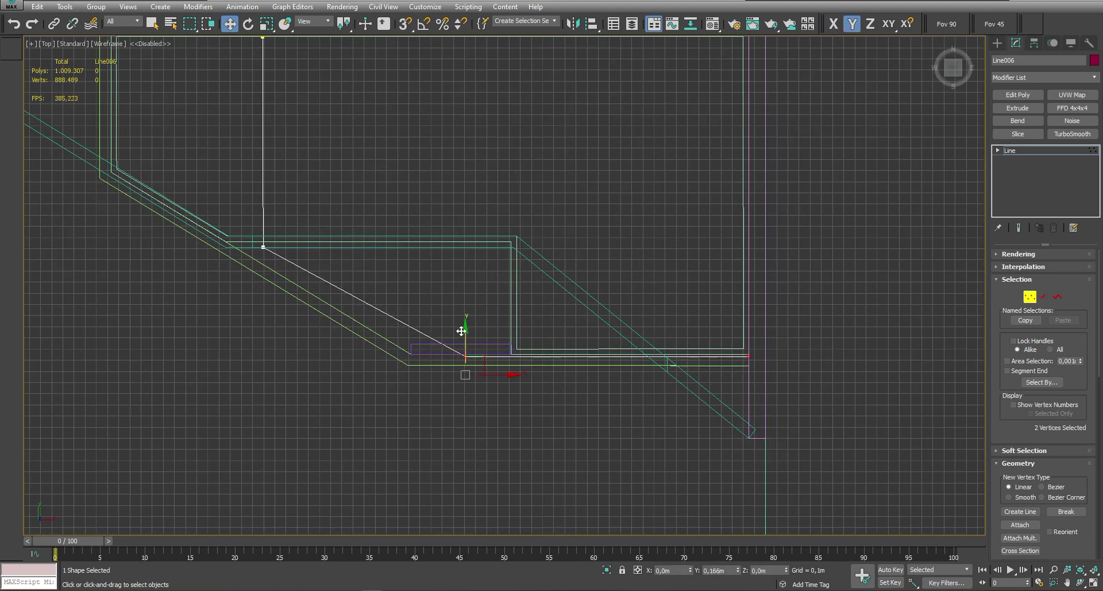
middle_click_drag(228, 221, 377, 333)
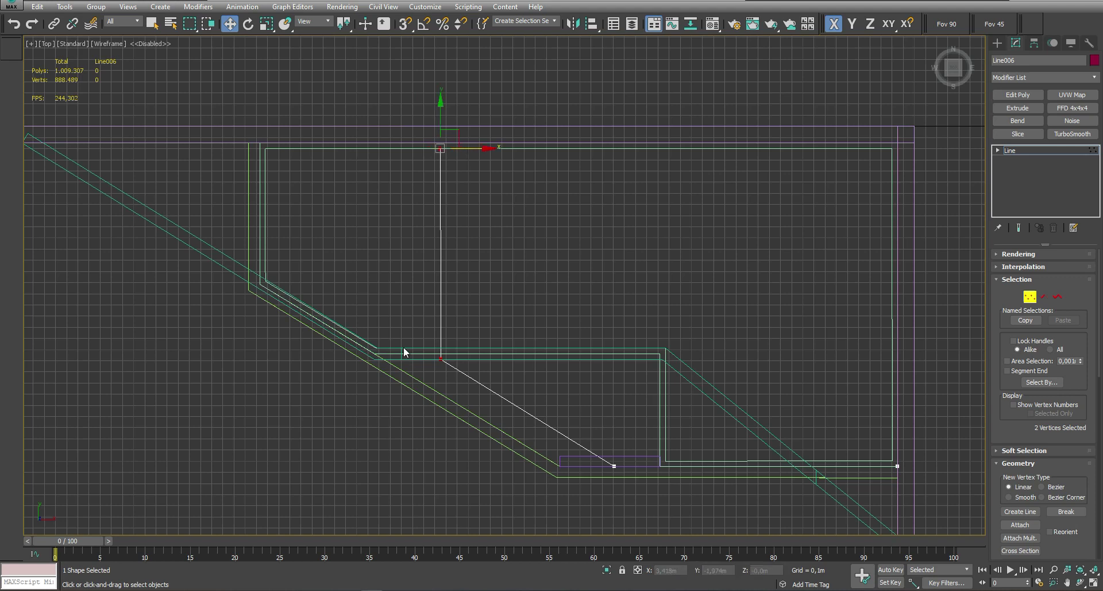
Convert the green frame to Editable Poly and shift the new vertical line left
left_click(404, 349)
right_click(204, 357)
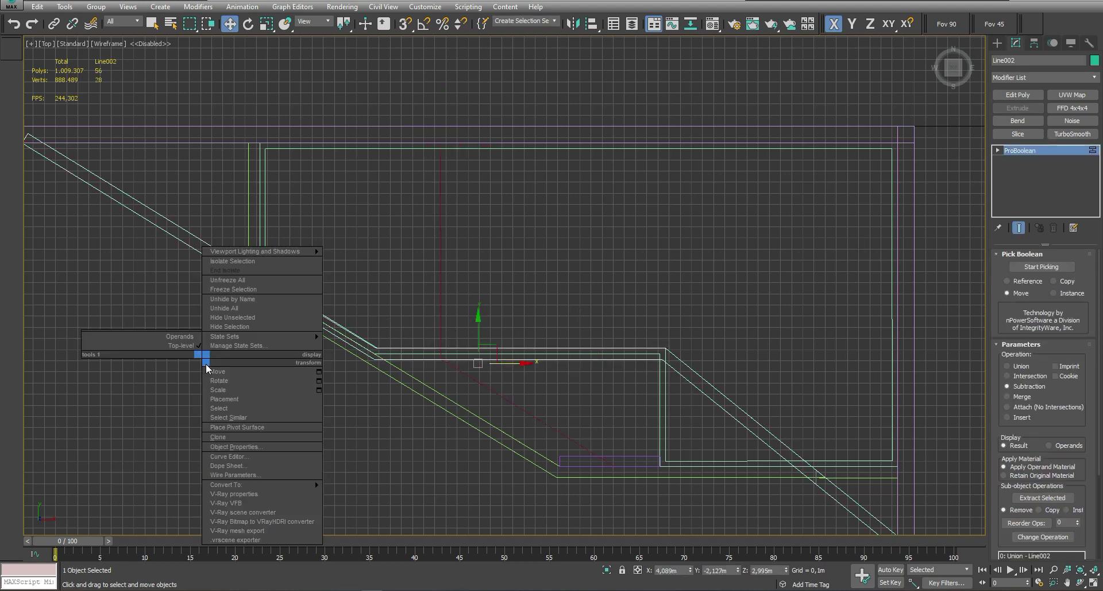
left_click(185, 496)
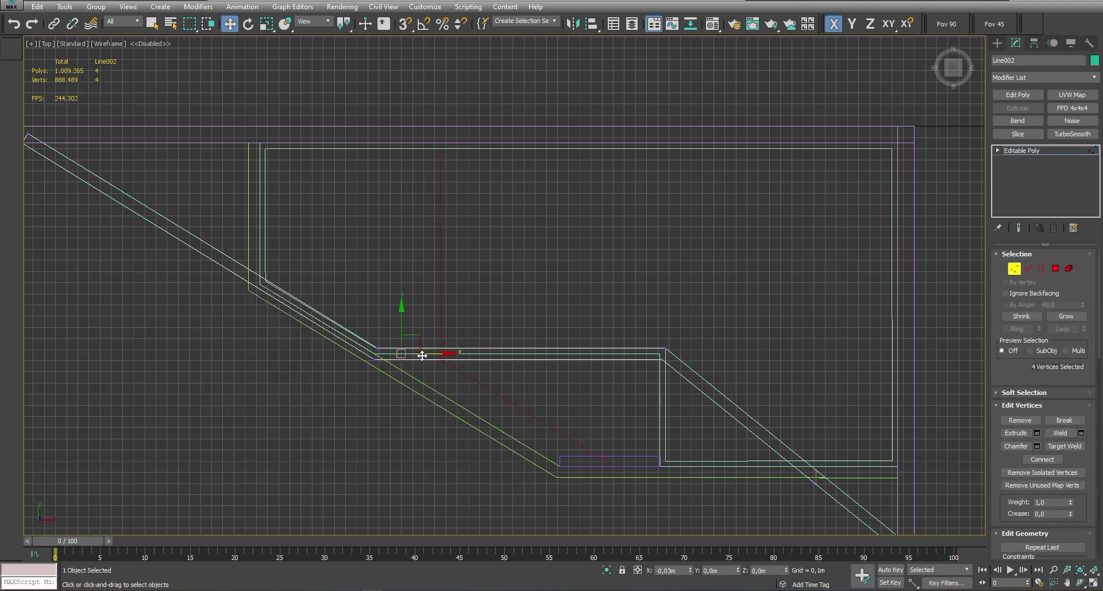
left_click(436, 199)
left_click_drag(475, 148, 451, 149)
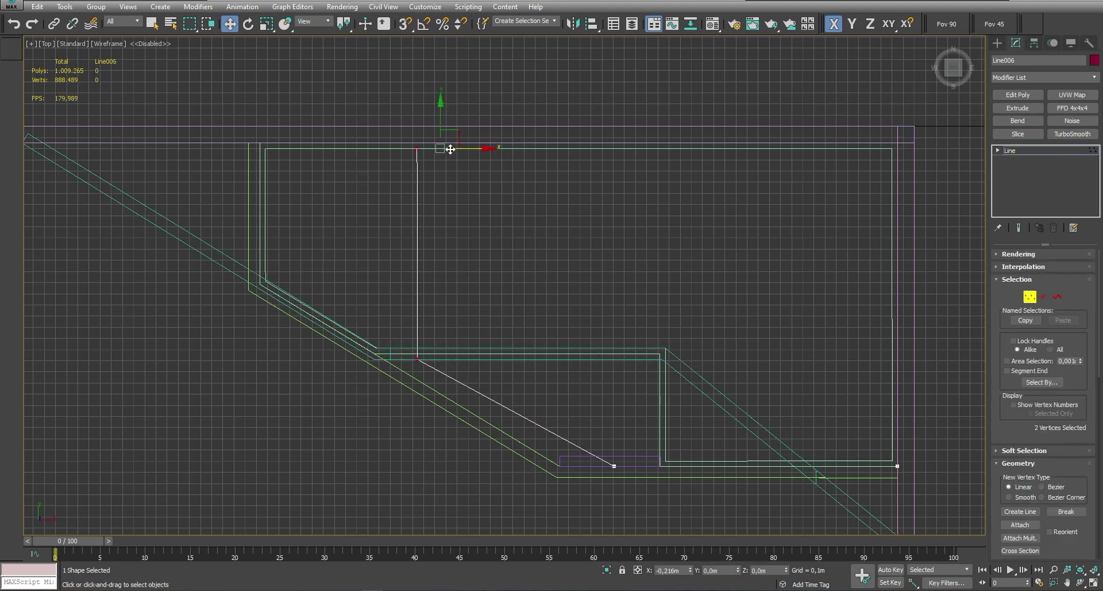
scroll(649, 364, "down", 1)
key("ctrl+z")
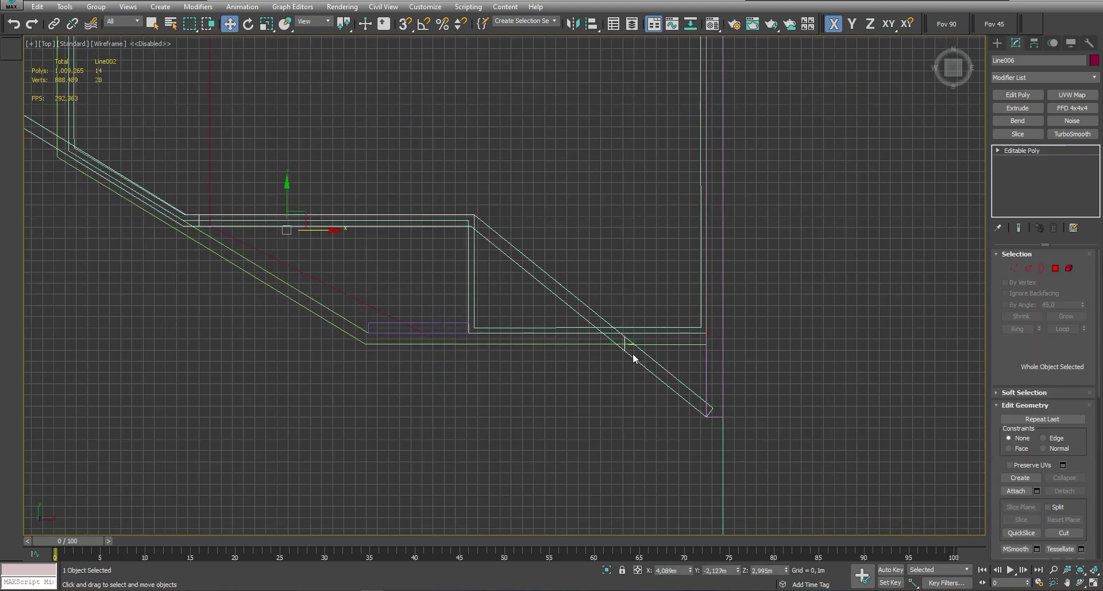
Lock the selection and move Line006's bottom segment down, constrained to Y
scroll(548, 327, "up", 4)
scroll(420, 237, "up", 2)
key("F8")
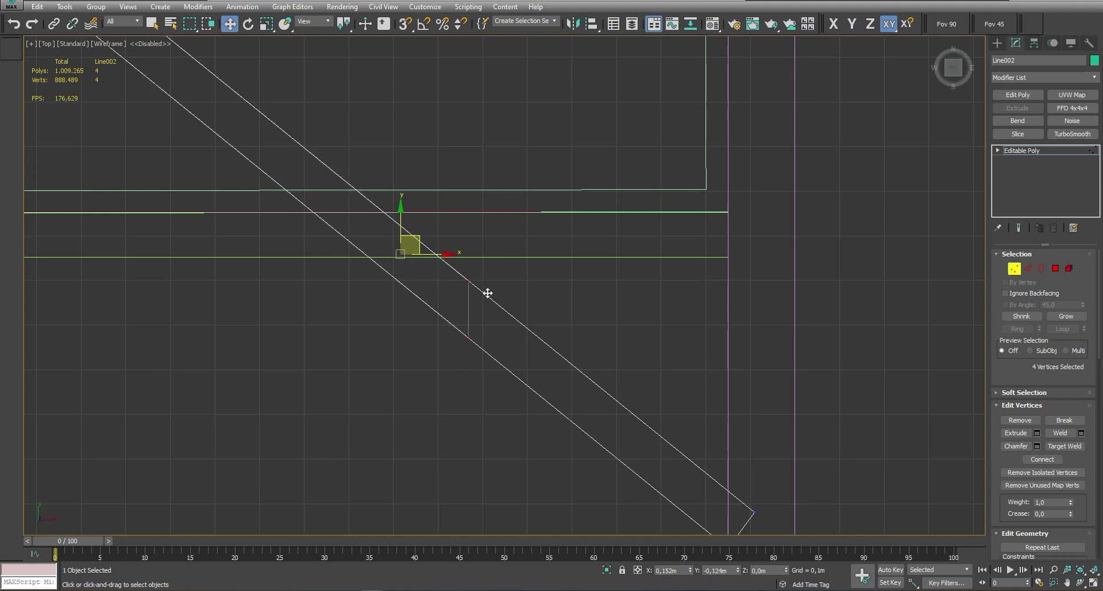
scroll(494, 273, "up", 2)
key("space")
scroll(488, 276, "up", 2)
scroll(474, 327, "up", 1)
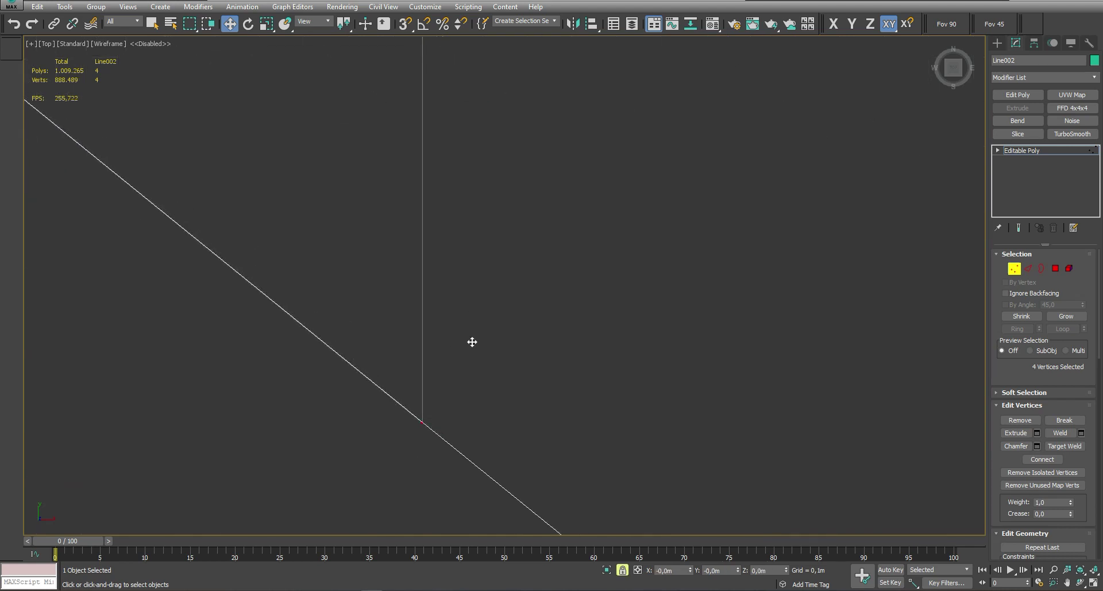
scroll(474, 331, "down", 3)
key("ctrl+z")
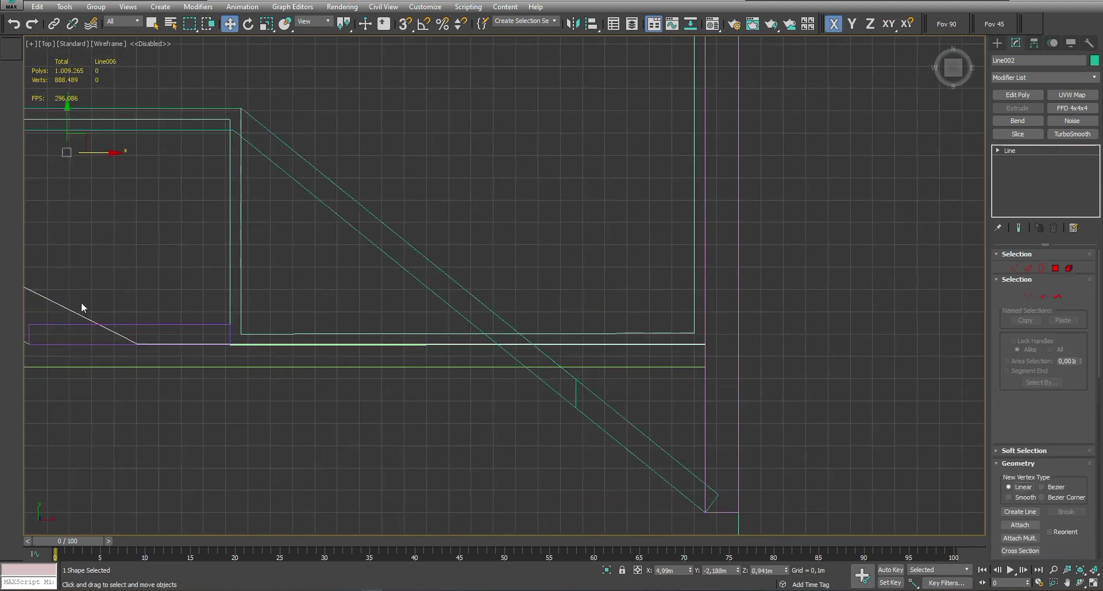
scroll(81, 302, "up", 2)
key("F6")
left_click_drag(199, 352, 197, 374)
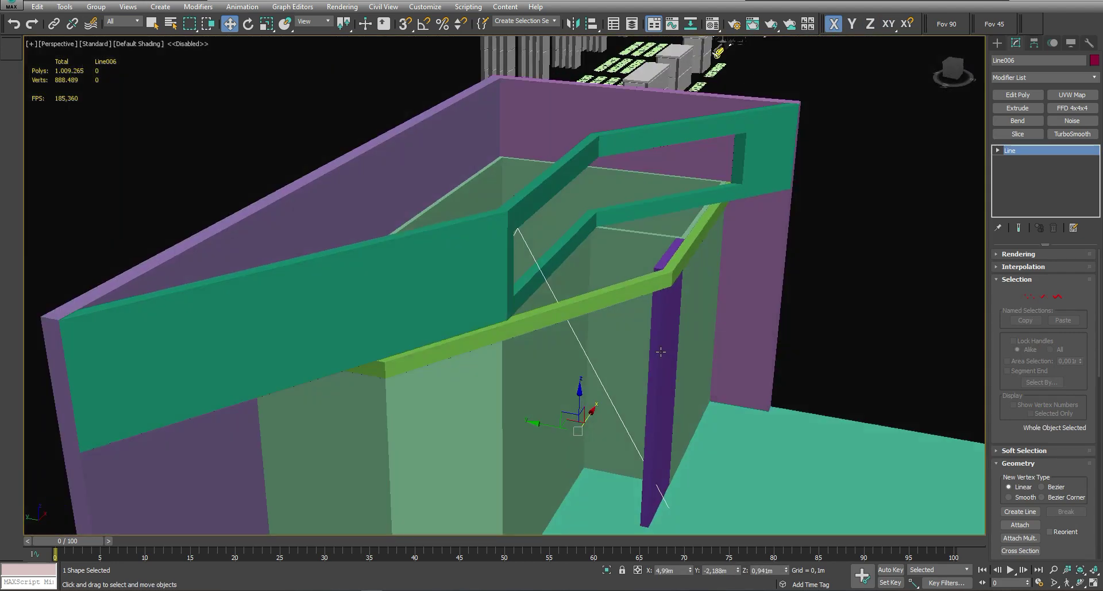
Toggle between Top and Perspective views to check the reshaped Line006
key("shift+z")
scroll(641, 262, "down", 3)
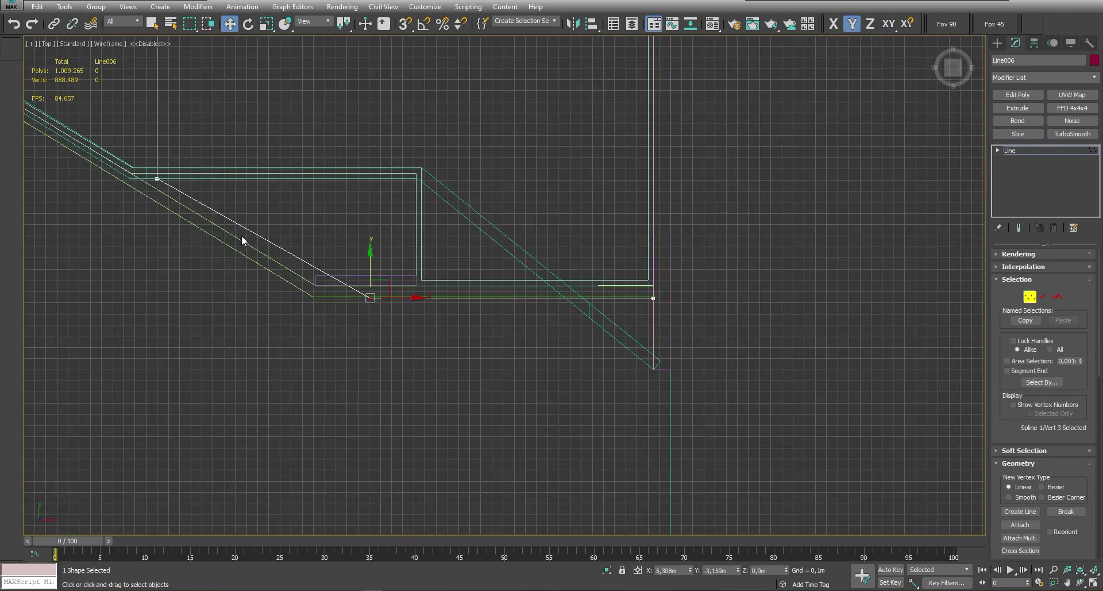
key("shift+z")
key("shift+z")
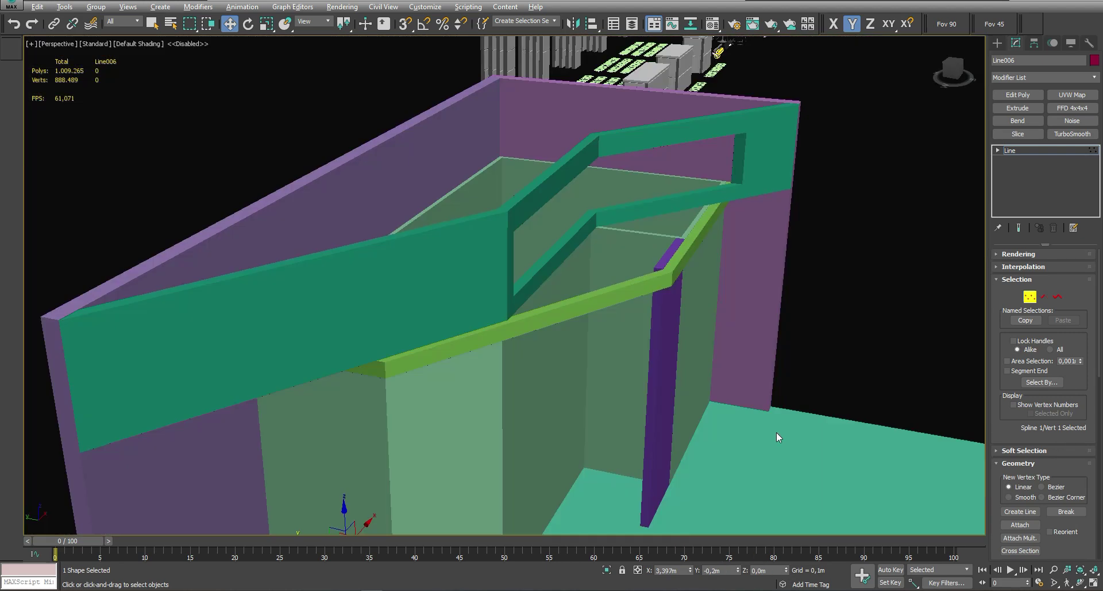
key("shift+z")
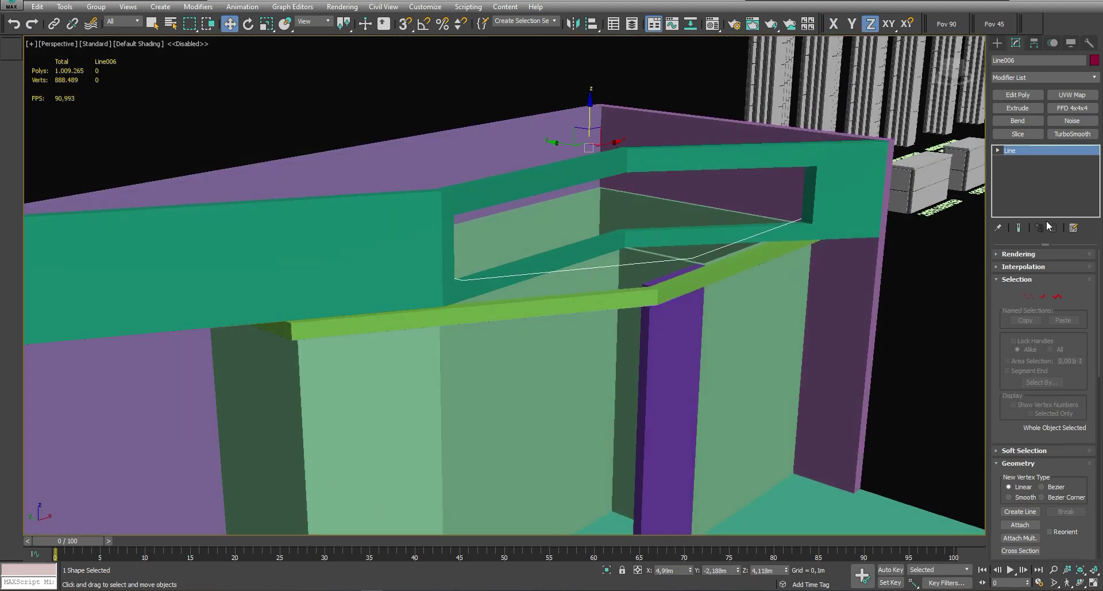
key("shift+z")
Add an Extrude modifier to Line006 to turn it into a solid panel
key("1")
scroll(1049, 516, "down", 5)
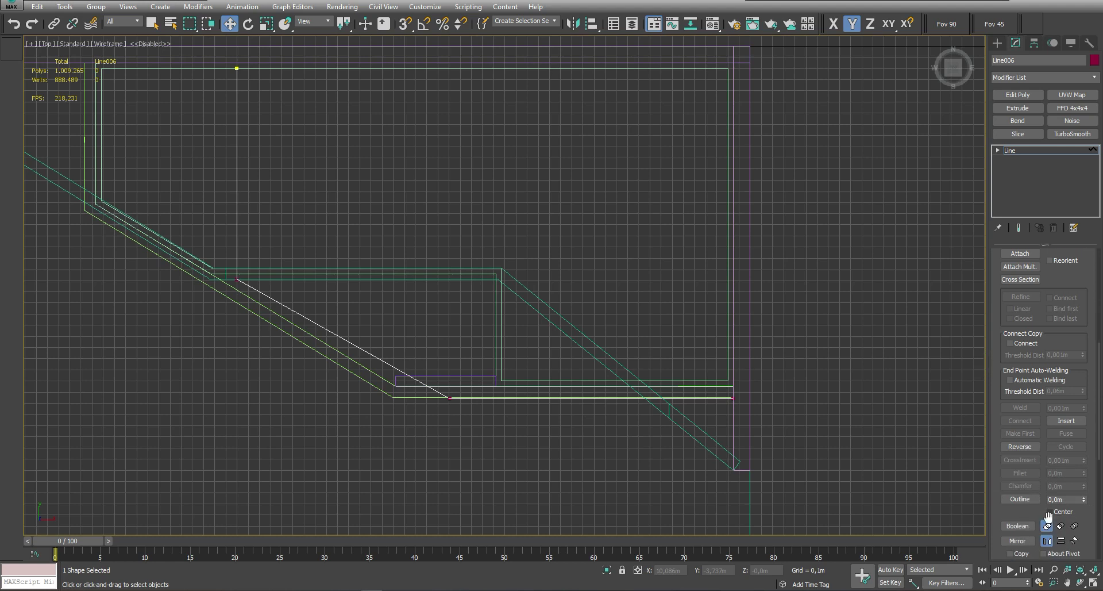
left_click(1014, 107)
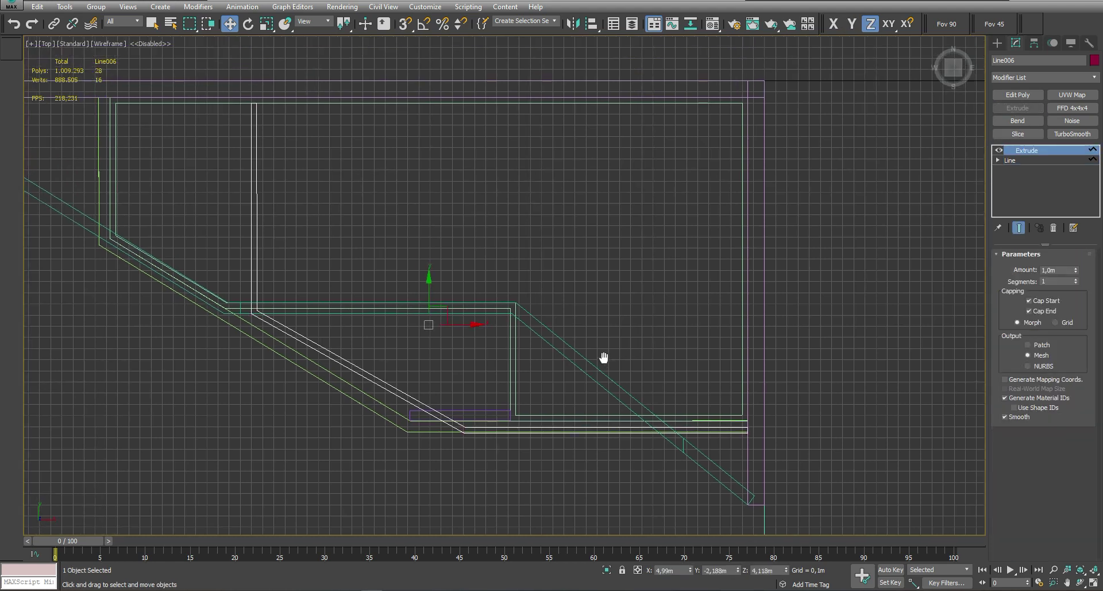
key("shift+z")
key("shift+z")
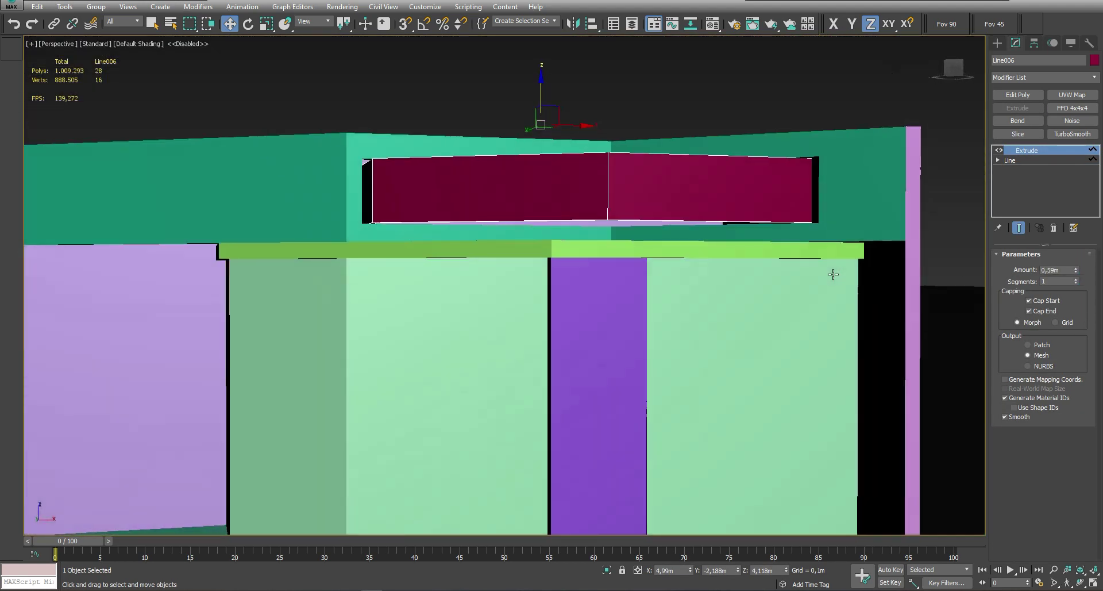
key("shift+z")
key("shift+z")
Set the maroon panel's extrusion Amount to about 0,64m
left_click(713, 163)
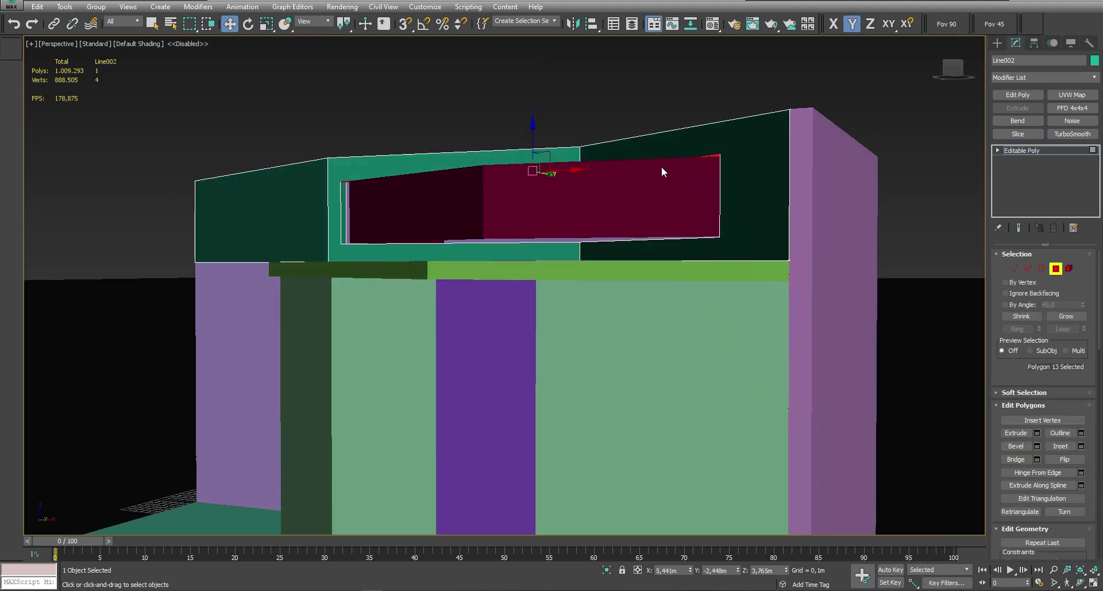
scroll(563, 252, "up", 3)
key("alt+q")
mouse_move(518, 299)
middle_mouse_down("alt")
mouse_move(518, 265)
mouse_move(524, 278)
middle_mouse_up("alt")
key("6")
left_click(606, 570)
left_click(577, 196)
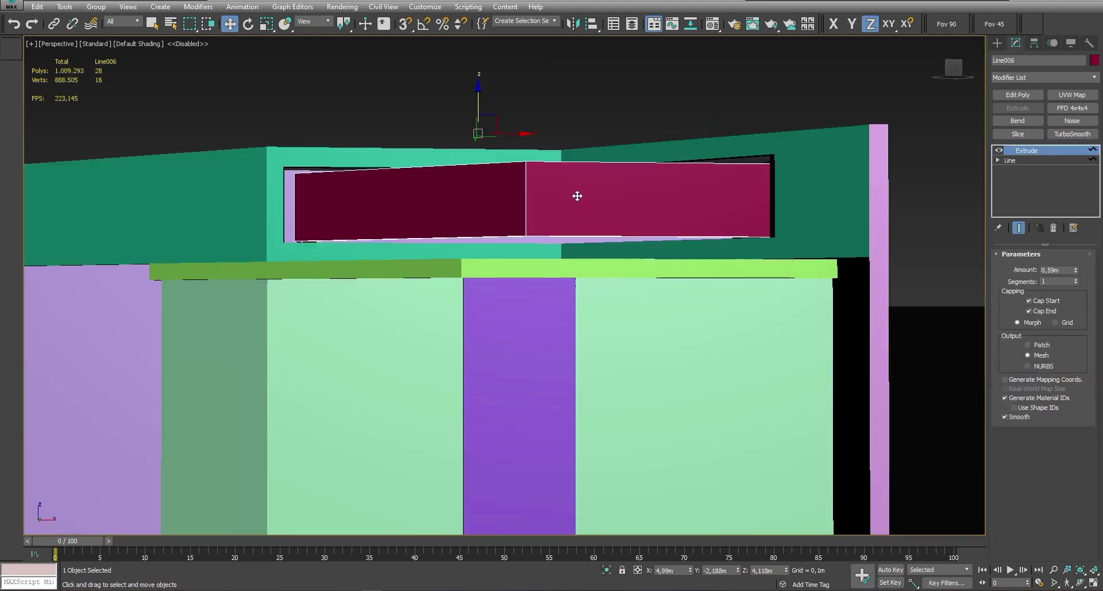
mouse_move(478, 99)
middle_mouse_down("alt")
mouse_move(480, 149)
mouse_move(480, 123)
middle_mouse_up("alt")
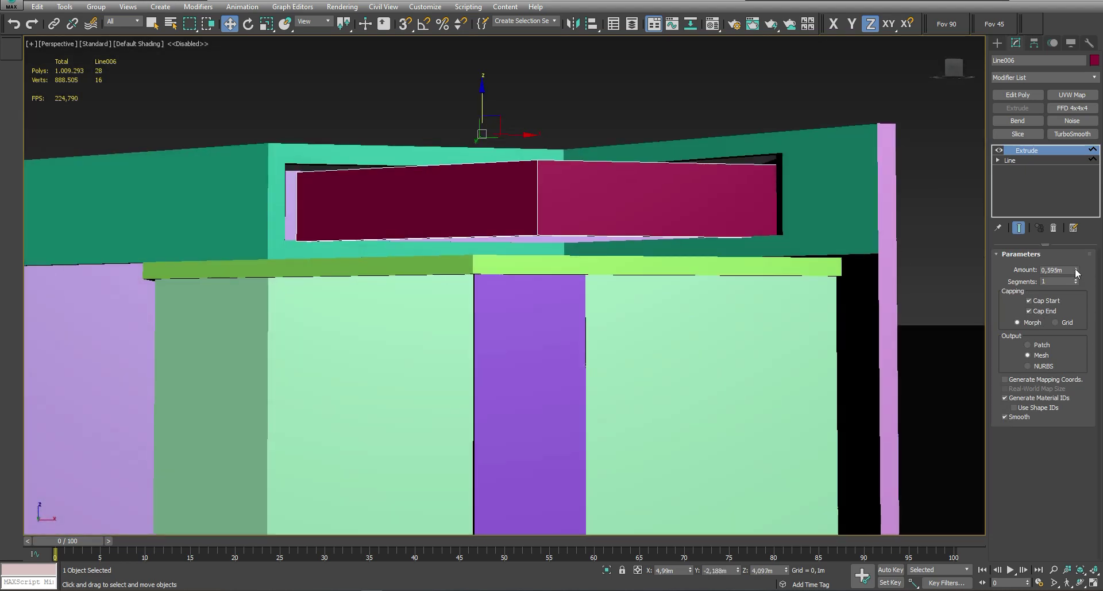
left_click_drag(1077, 272, 1071, 265)
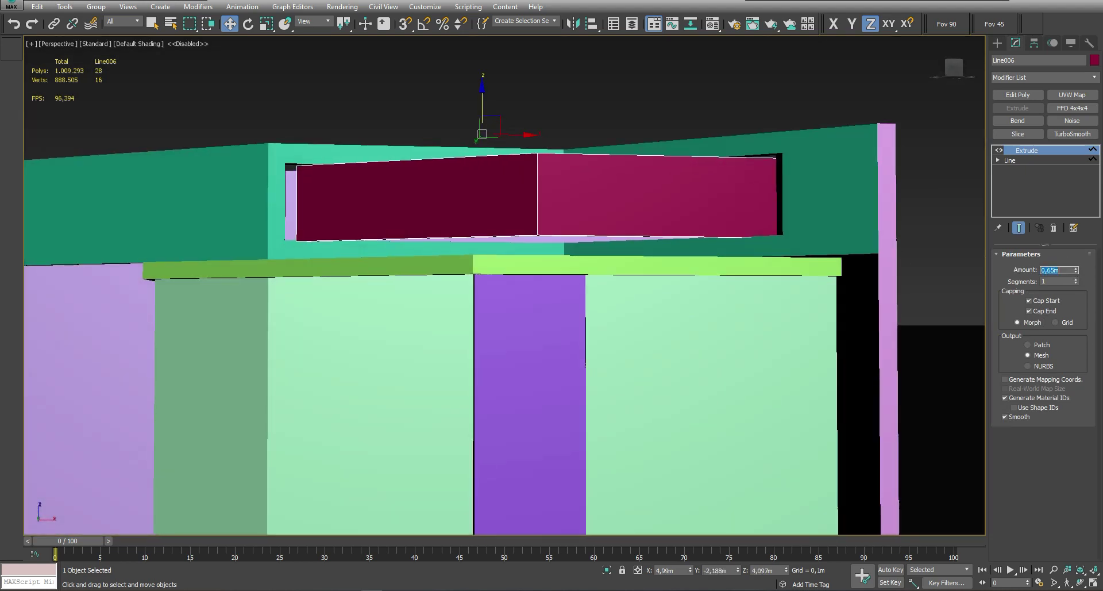
Orbit around the green frame to check how the maroon panel fills the opening
left_click(793, 166)
key("4")
key("z")
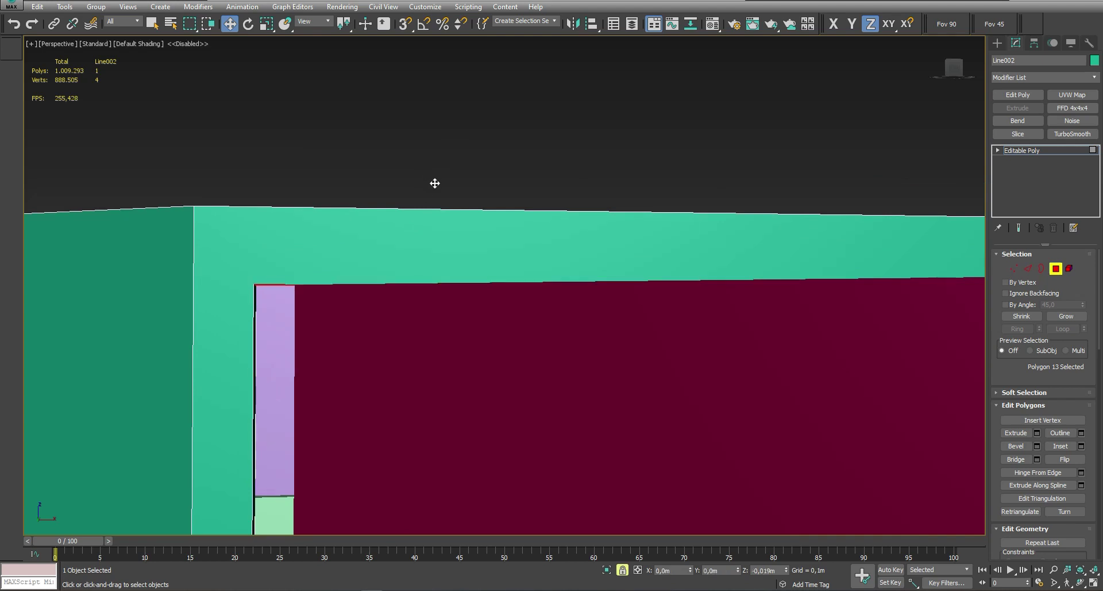
middle_click_drag(436, 182, 342, 285, "alt")
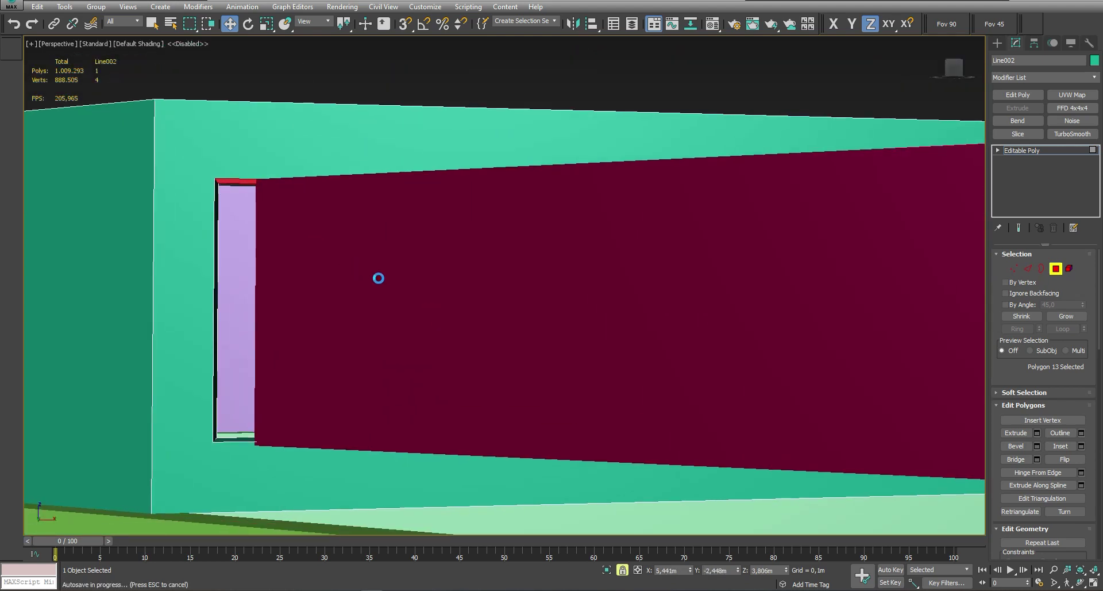
middle_click_drag(380, 278, 623, 365, "alt")
key("4")
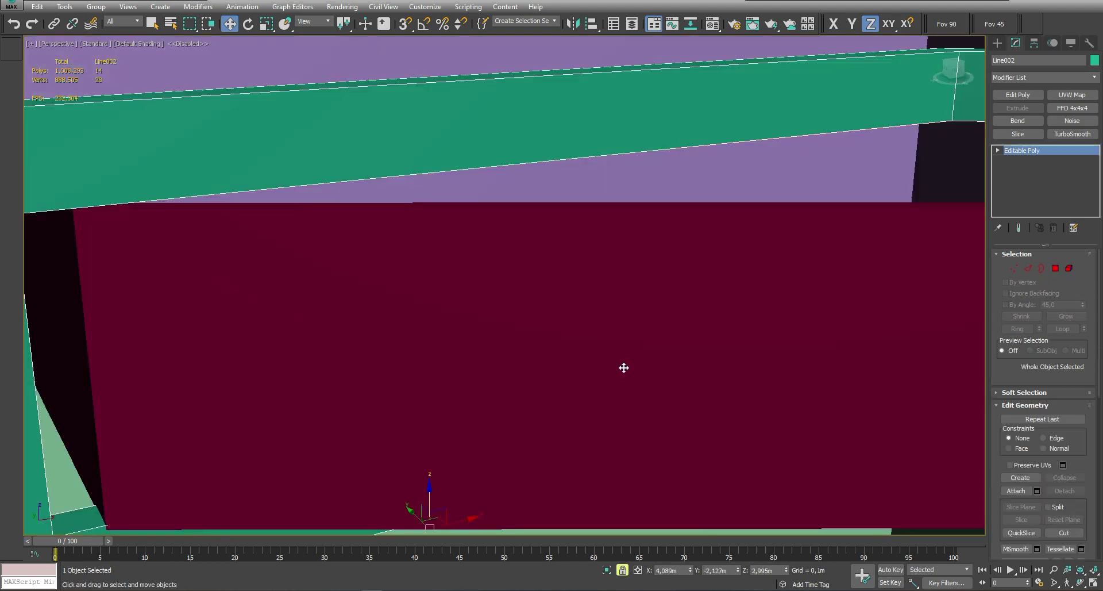
scroll(624, 364, "down", 5)
mouse_move(567, 315)
middle_mouse_down("alt")
mouse_move(493, 288)
mouse_move(512, 286)
mouse_move(455, 323)
middle_mouse_up("alt")
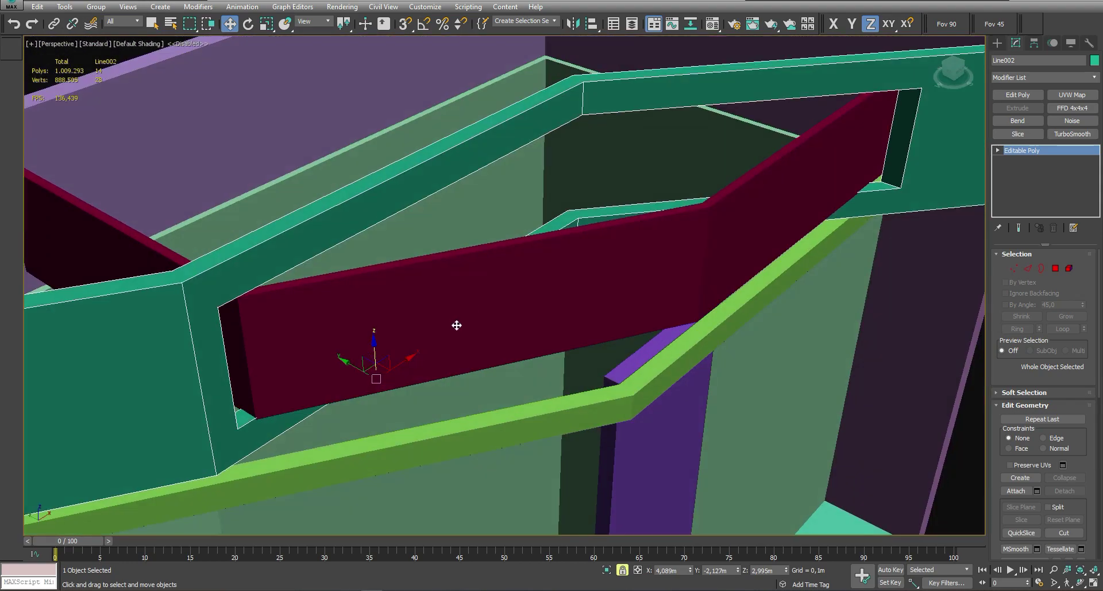
scroll(205, 266, "up", 3)
scroll(205, 267, "down", 3)
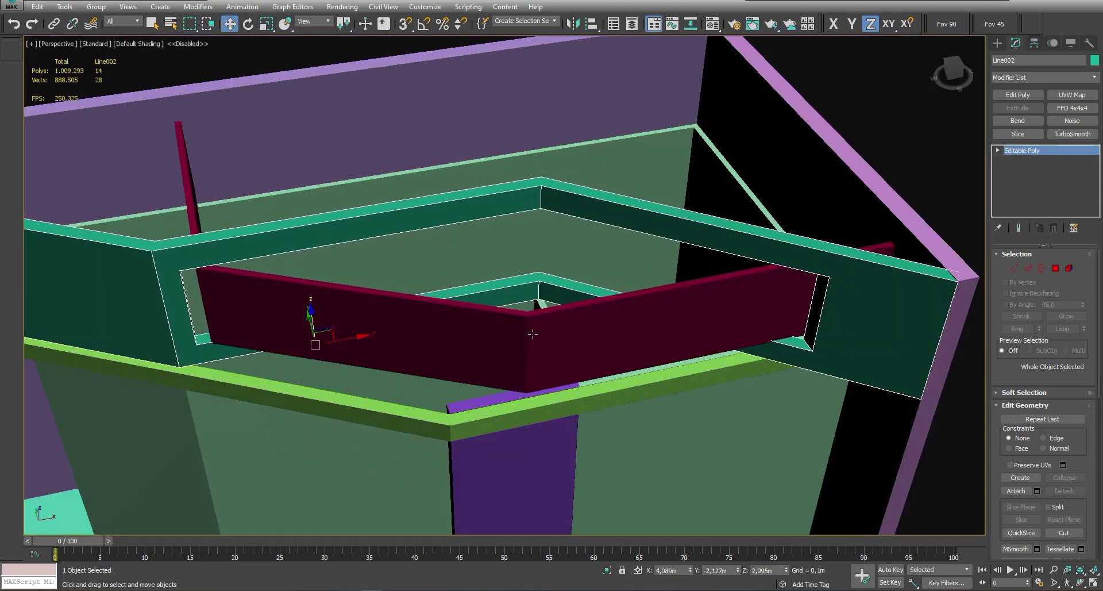
mouse_move(535, 301)
middle_mouse_down("alt")
mouse_move(608, 298)
mouse_move(536, 275)
middle_mouse_up("alt")
scroll(536, 275, "down", 5)
Apply the white material to all walls, frames and partitions
key("ctrl+a")
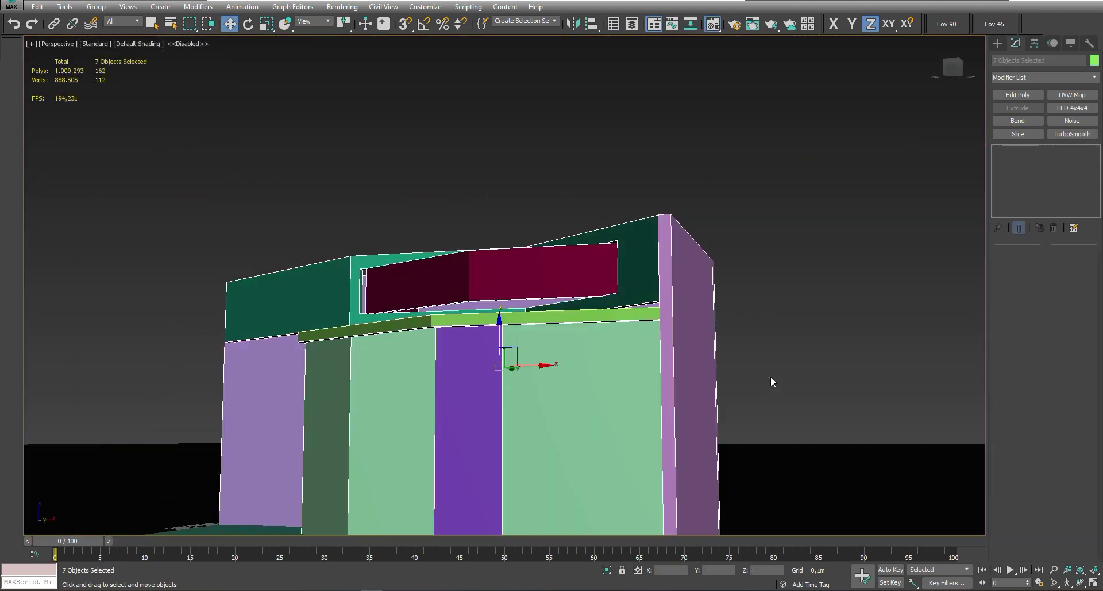
key("m")
left_click(188, 248)
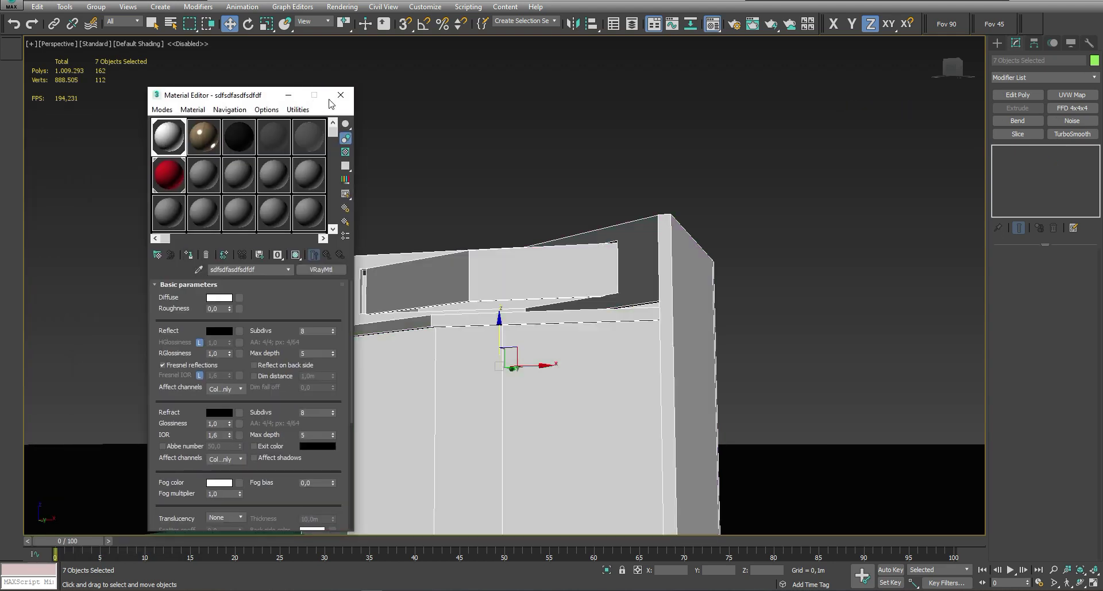
mouse_move(342, 95)
left_mouse_down()
mouse_move(901, 98)
mouse_move(982, 74)
left_mouse_up()
left_click(983, 74)
mouse_move(982, 73)
middle_mouse_down("alt")
mouse_move(343, 173)
mouse_move(497, 384)
middle_mouse_up("alt")
Convert the floor box to Editable Poly
left_click(497, 384)
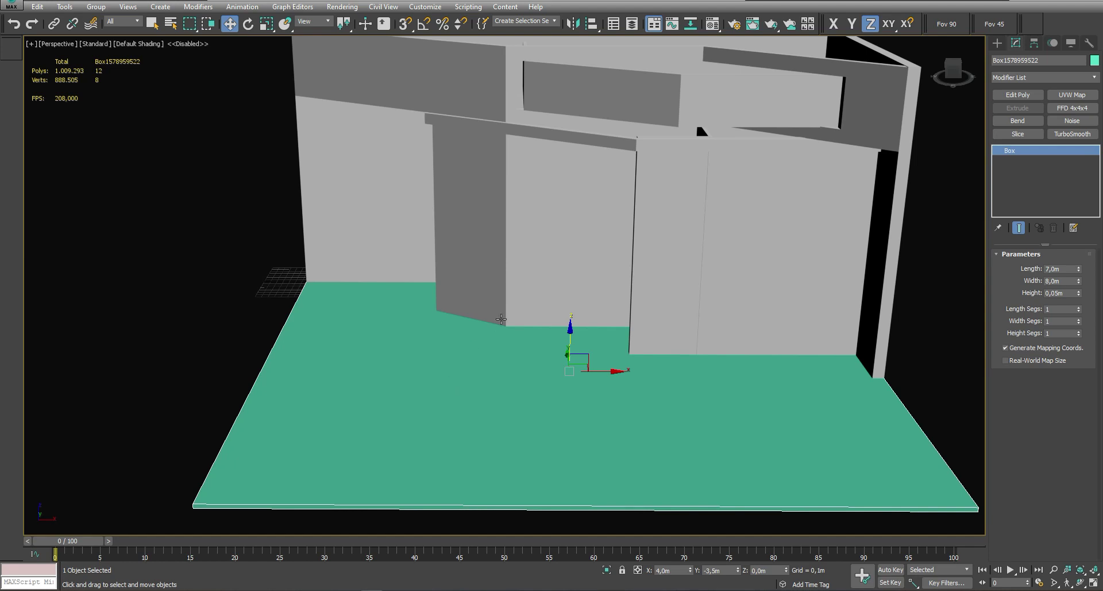
mouse_move(501, 319)
middle_mouse_down("alt")
mouse_move(435, 328)
mouse_move(410, 422)
middle_mouse_up("alt")
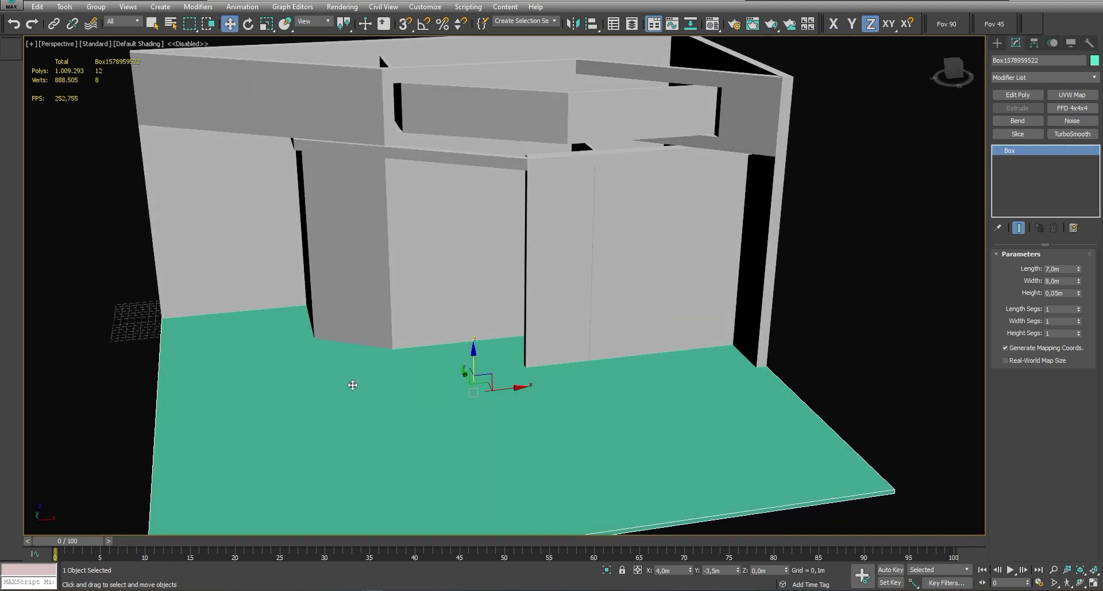
key("F3")
middle_click_drag(573, 371, 527, 352, "alt")
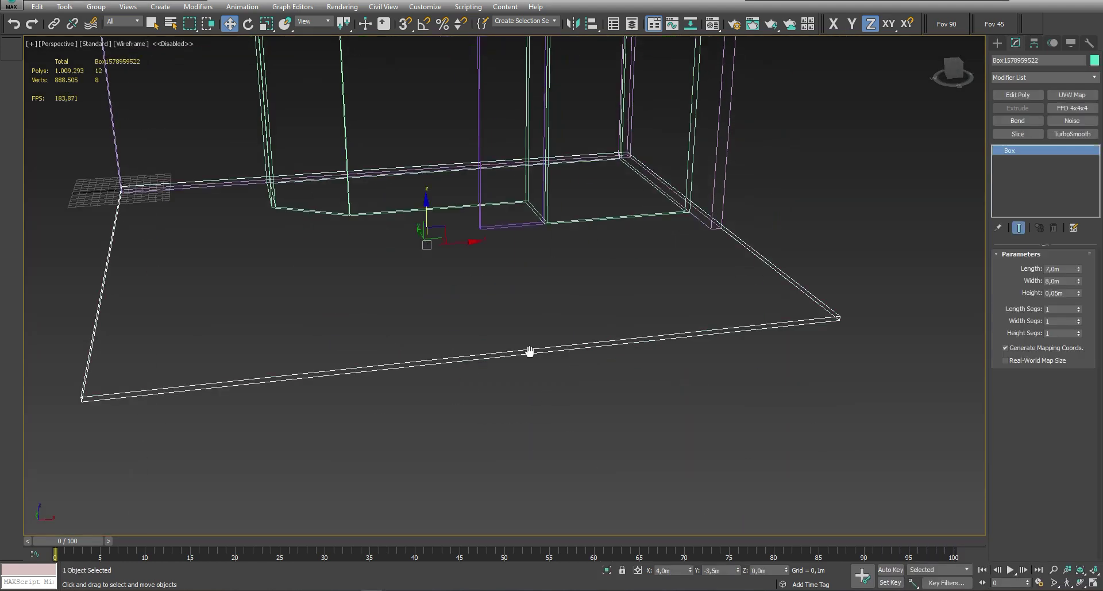
right_click(213, 385)
mouse_move(250, 511)
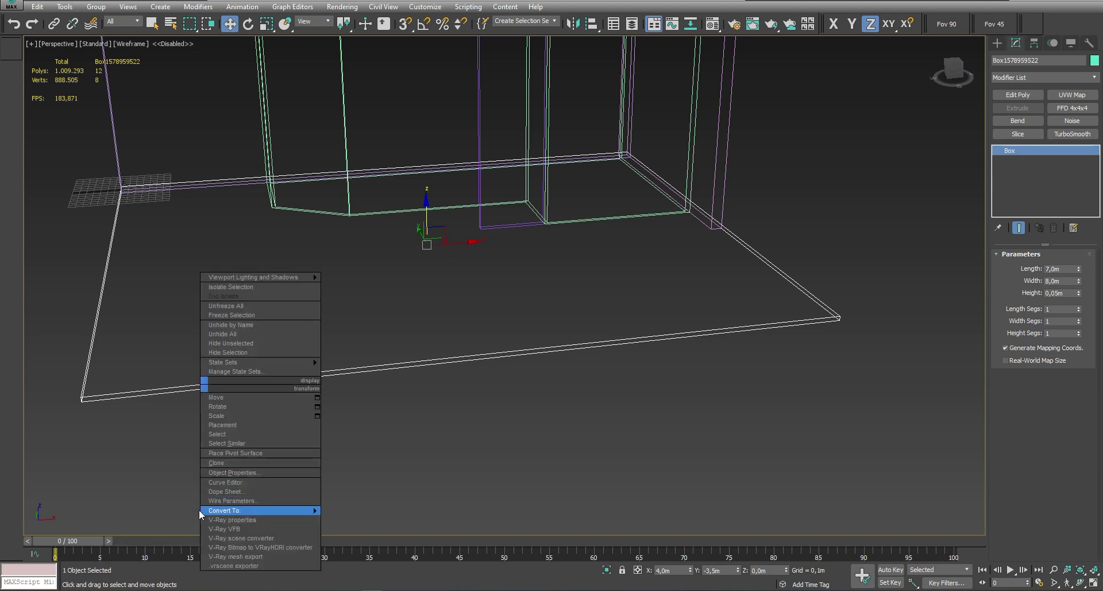
left_click(368, 520)
mouse_move(243, 426)
middle_mouse_down("alt")
mouse_move(614, 398)
mouse_move(560, 352)
middle_mouse_up("alt")
key("F3")
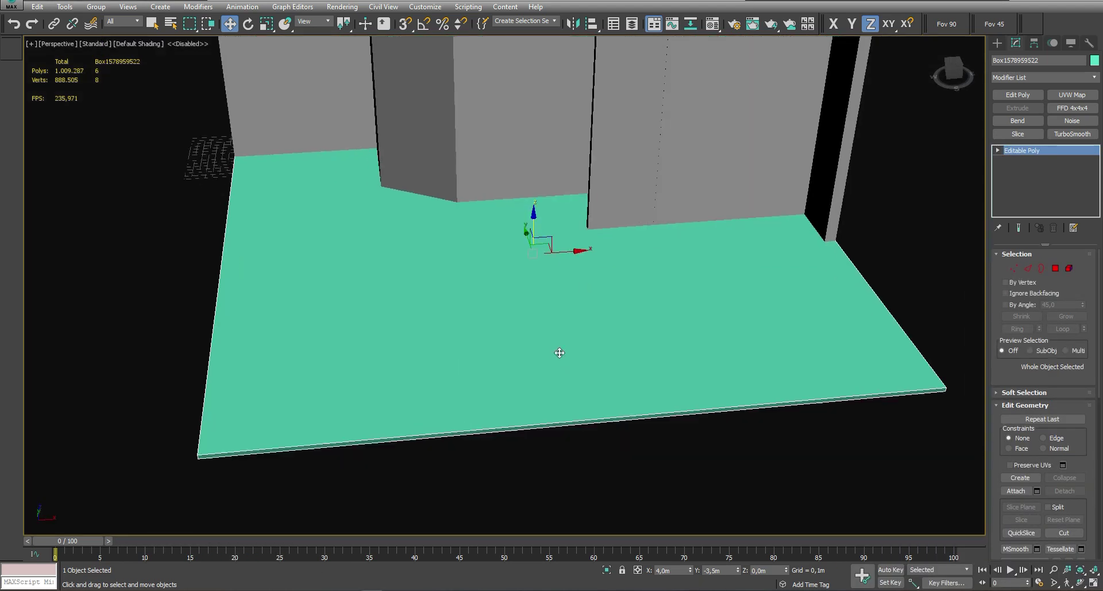
Assign the wood material to the floor's top face
key("4")
left_click(560, 353)
left_click(1081, 446)
scroll(485, 352, "up", 3)
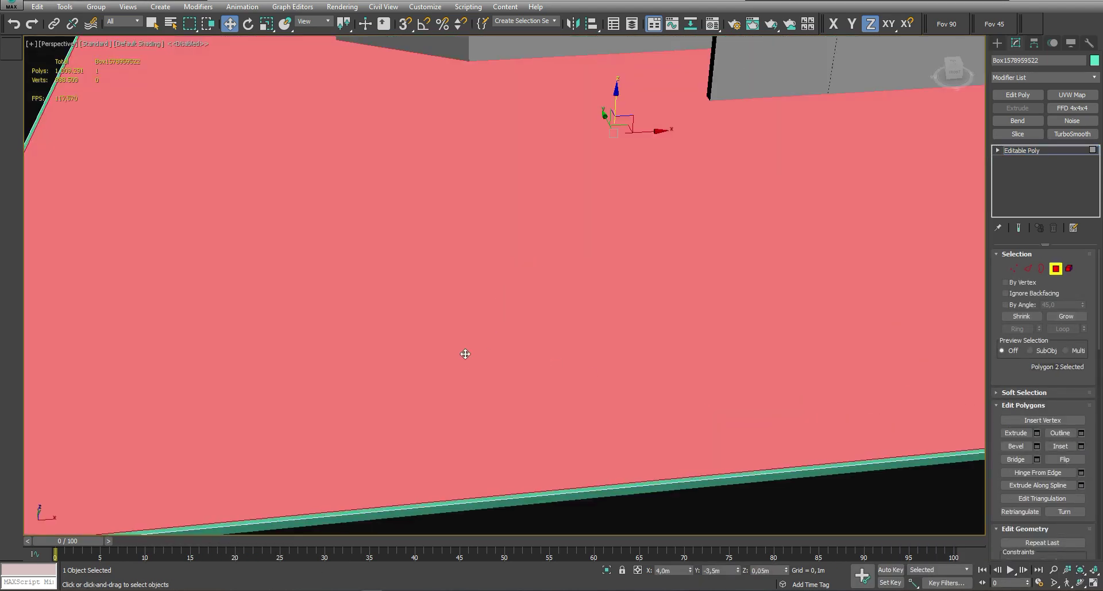
scroll(465, 354, "down", 3)
scroll(490, 347, "down", 2)
key("m")
left_click(846, 114)
left_click(831, 232)
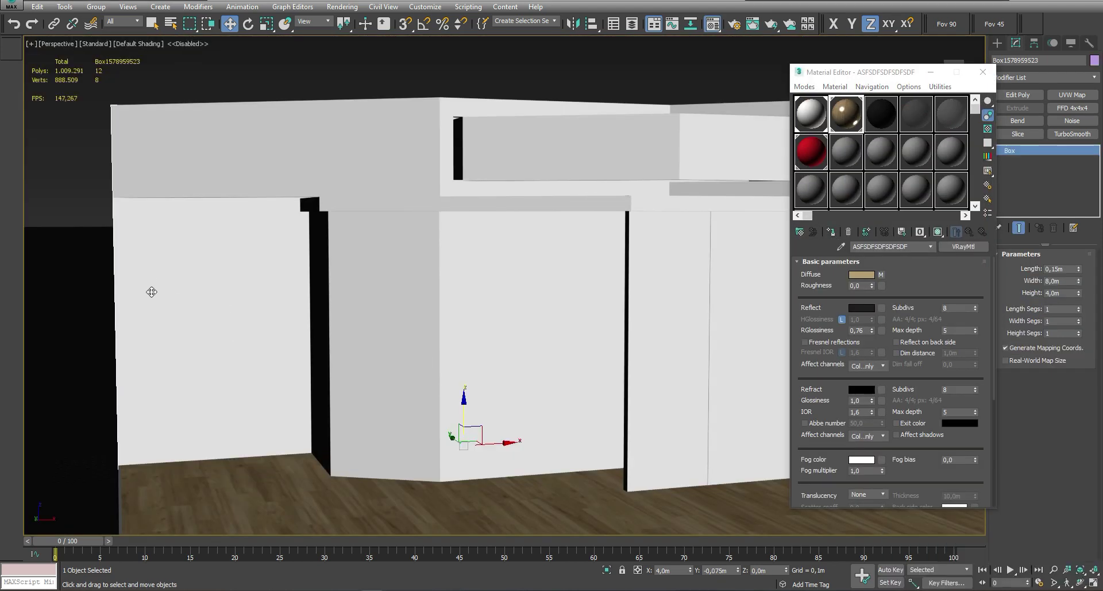
Convert the wall box to Editable Poly and connect its four selected edges with a new edge
right_click(119, 217)
left_click(75, 349)
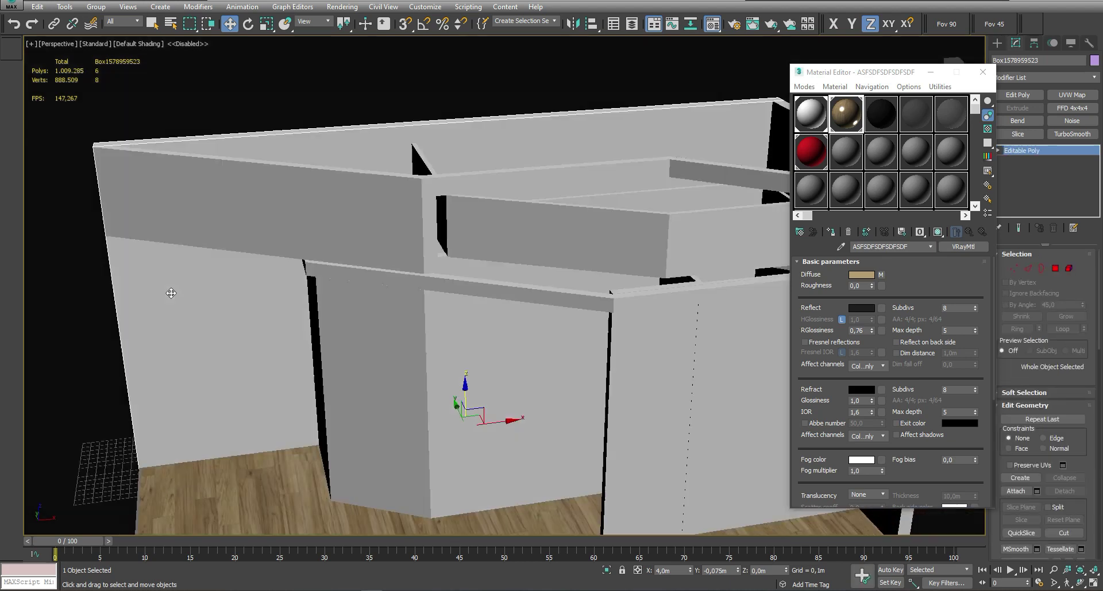
key("2")
mouse_move(171, 293)
middle_mouse_down("alt")
mouse_move(264, 143)
mouse_move(254, 308)
middle_mouse_up("alt")
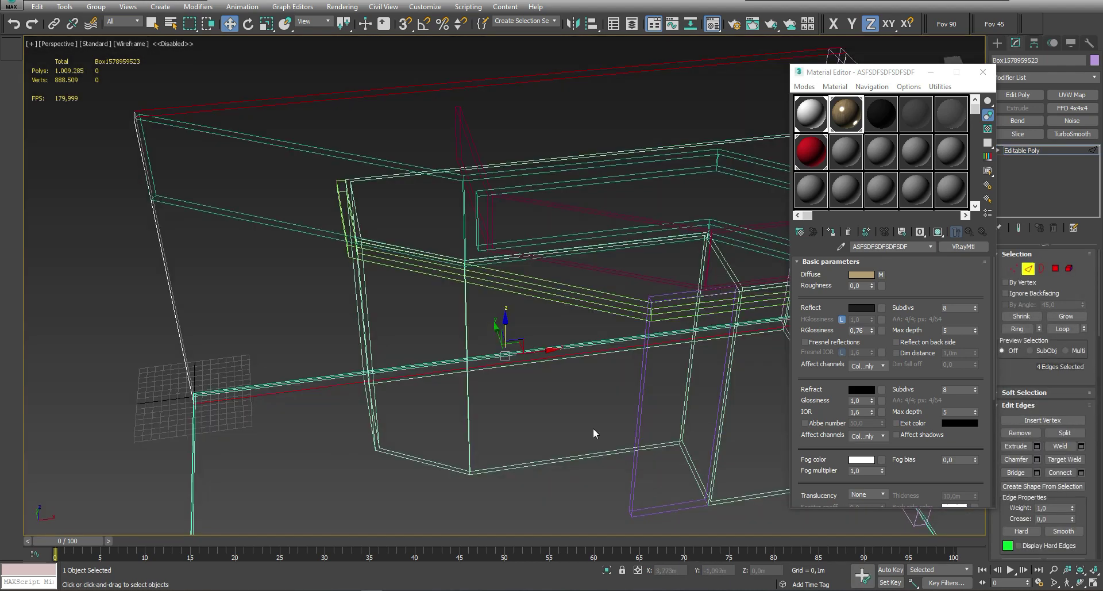
left_click(1082, 472)
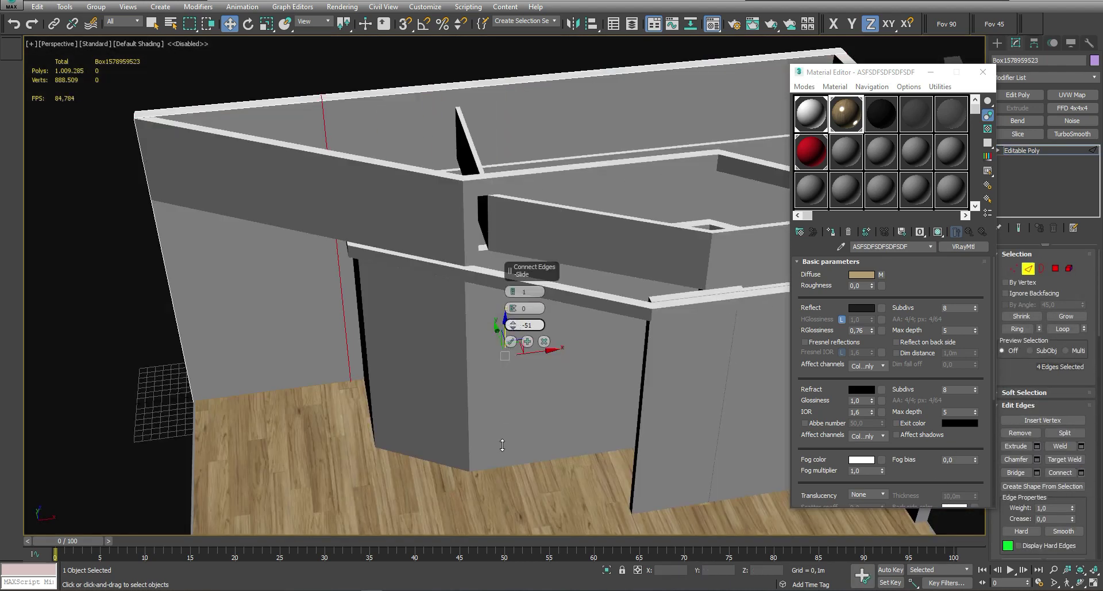
left_click(511, 341)
Undo the stray result and reconnect the selected wall edges, viewing the wall in wireframe
key("1")
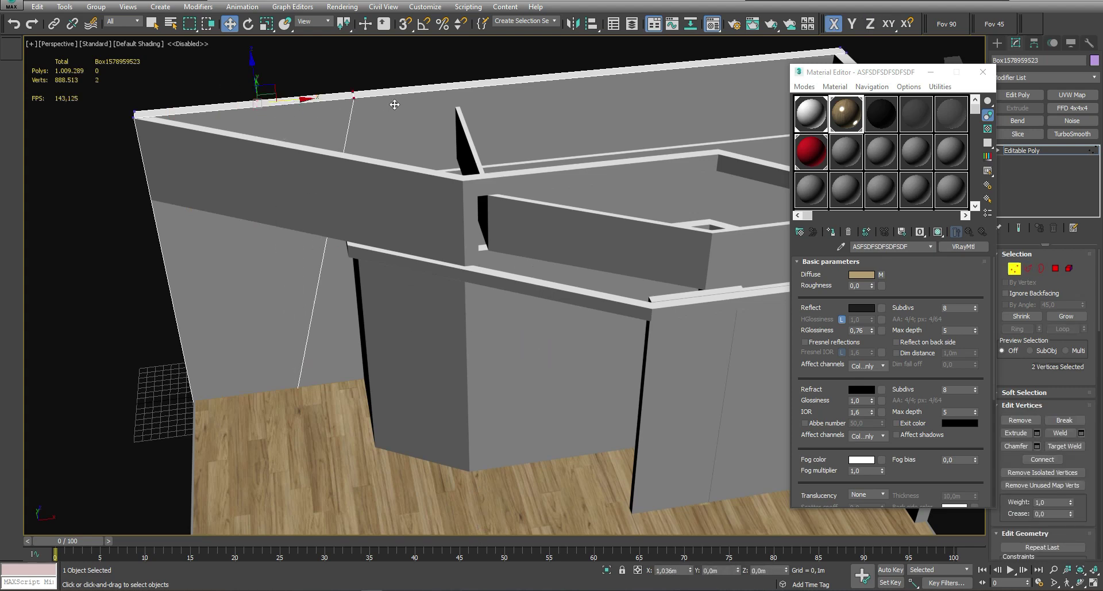
scroll(395, 104, "up", 5)
middle_click_drag(455, 192, 424, 377, "alt")
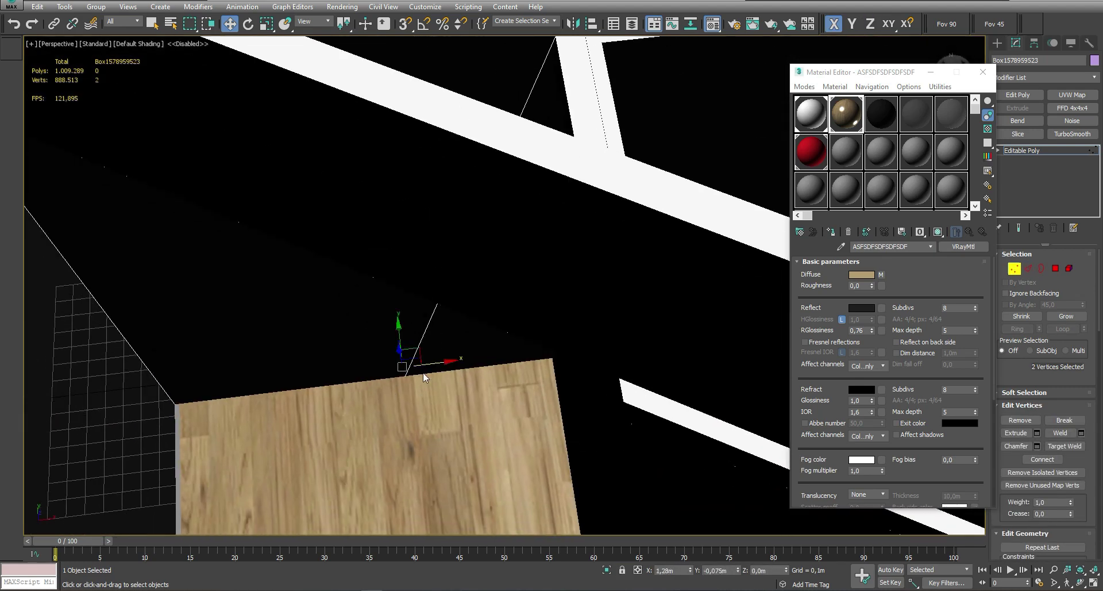
key("shift+z")
key("shift+z")
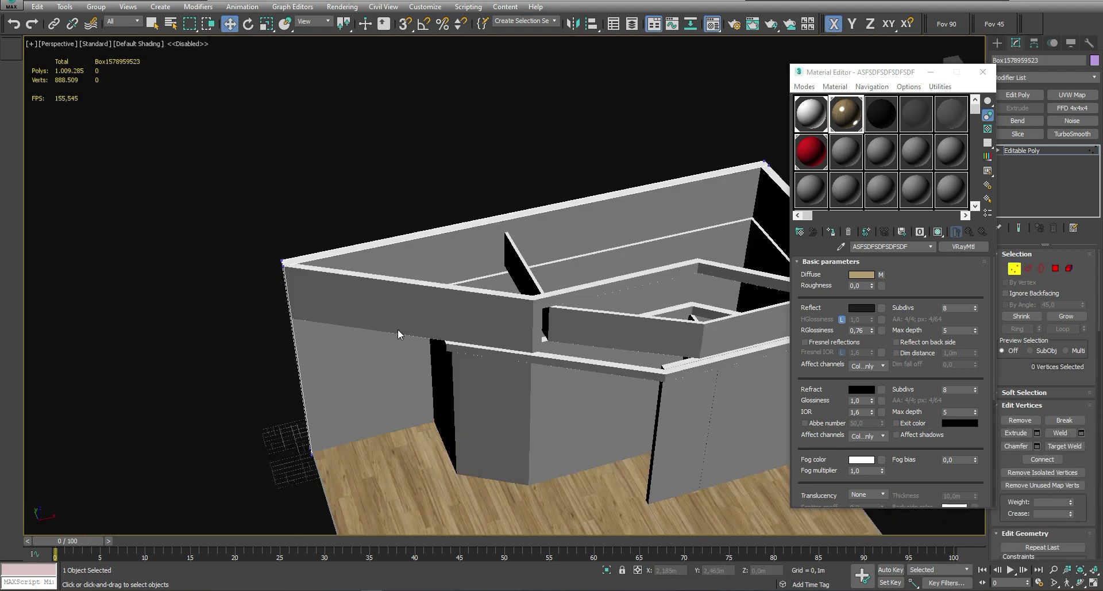
key("ctrl+z")
left_click(1080, 472)
key("F3")
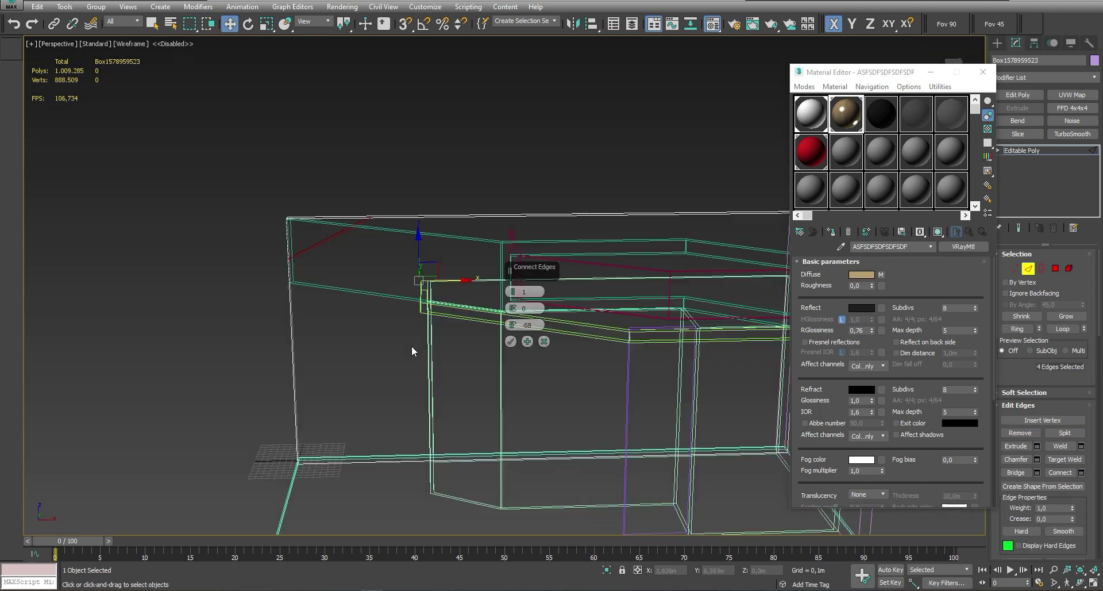
left_click(510, 341)
Pull the new vertex on the wall top down along Z to split the face diagonally
key("1")
left_click(586, 203)
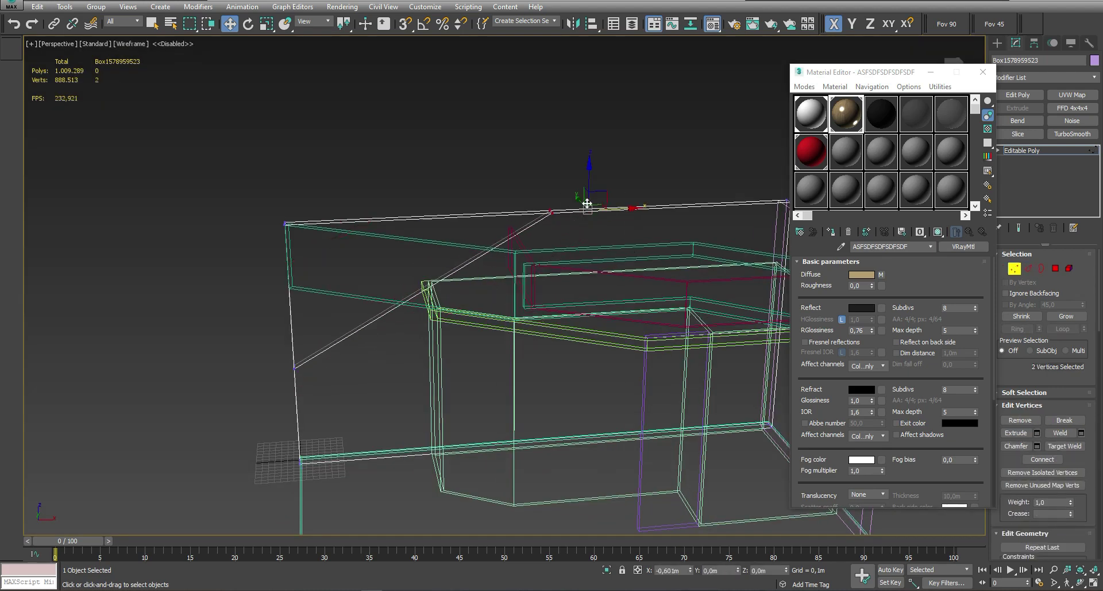
left_click_drag(294, 368, 300, 460)
key("F3")
scroll(340, 475, "up", 5)
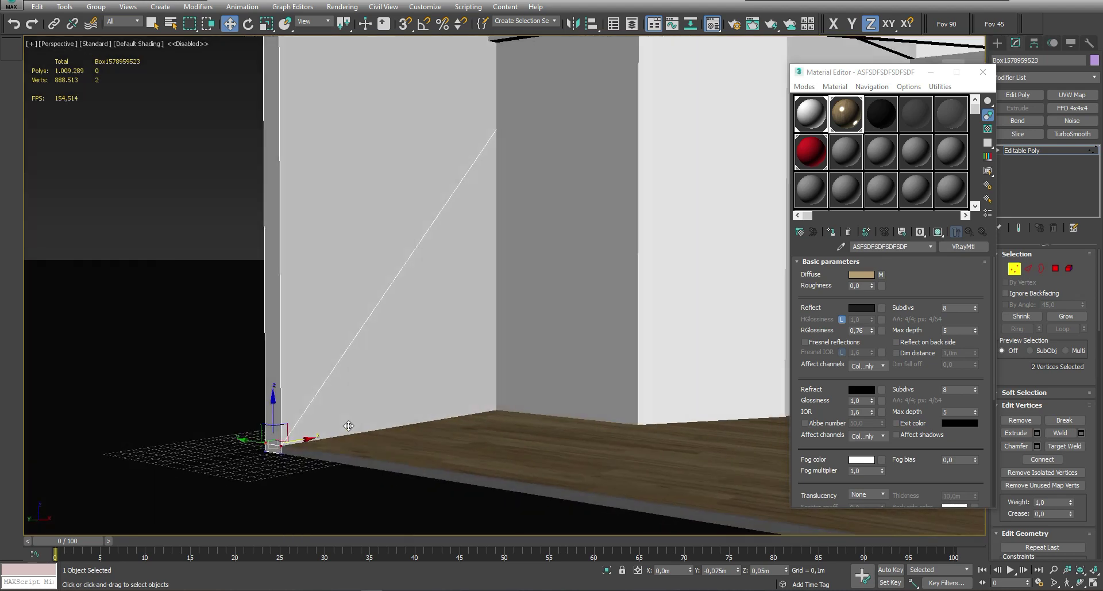
scroll(268, 445, "down", 3)
mouse_move(268, 444)
middle_mouse_down("alt")
mouse_move(426, 243)
mouse_move(540, 247)
middle_mouse_up("alt")
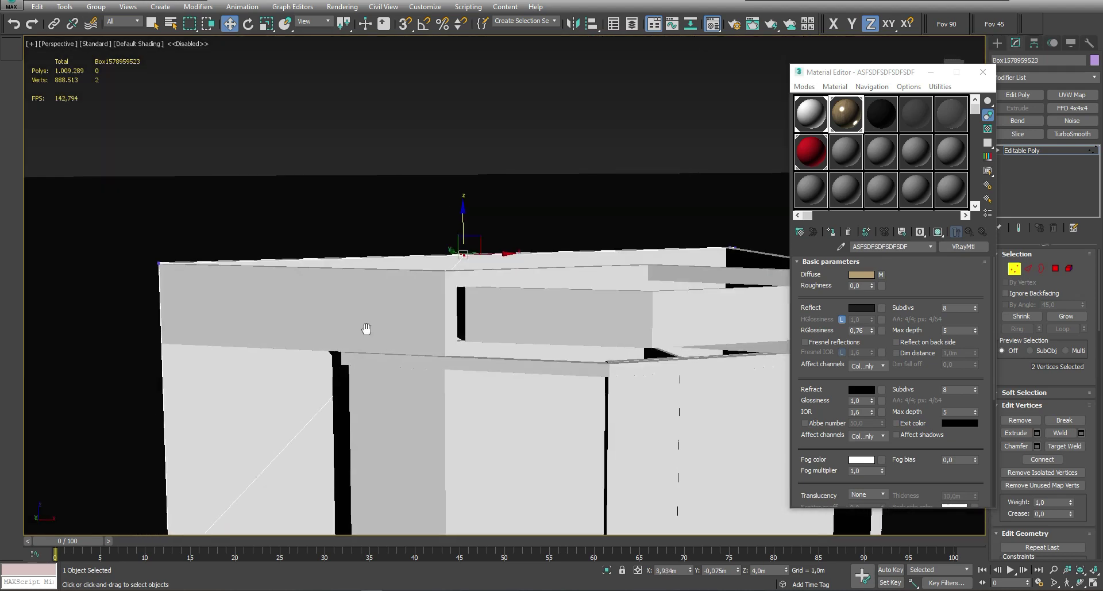
scroll(510, 189, "up", 2)
mouse_move(511, 189)
middle_mouse_down()
mouse_move(426, 227)
mouse_move(327, 323)
middle_mouse_up()
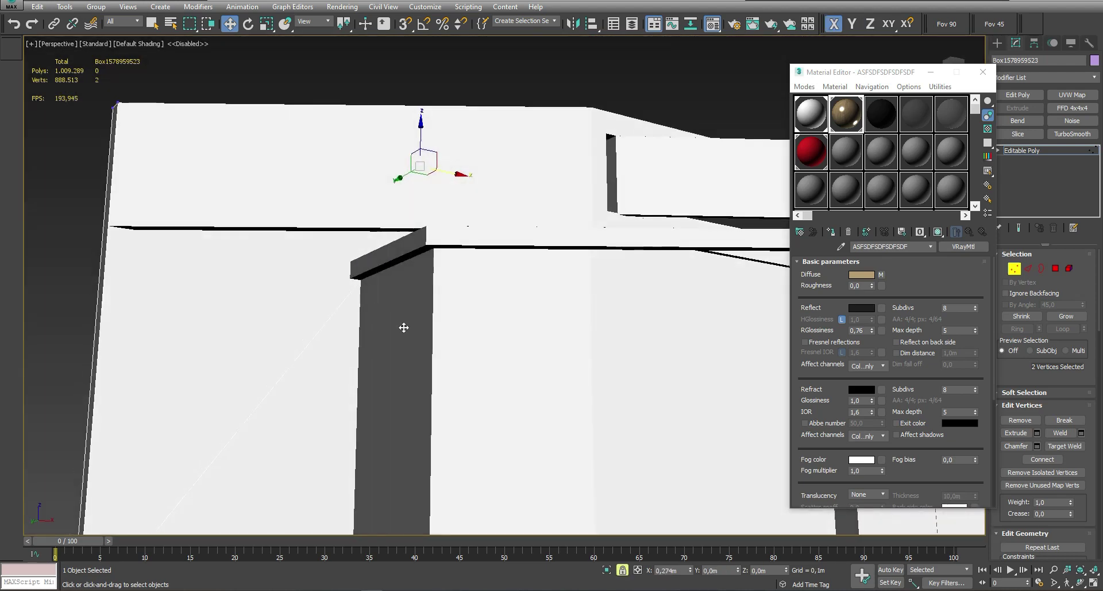
mouse_move(404, 327)
middle_mouse_down()
mouse_move(343, 273)
mouse_move(318, 374)
middle_mouse_up()
scroll(404, 386, "down", 3)
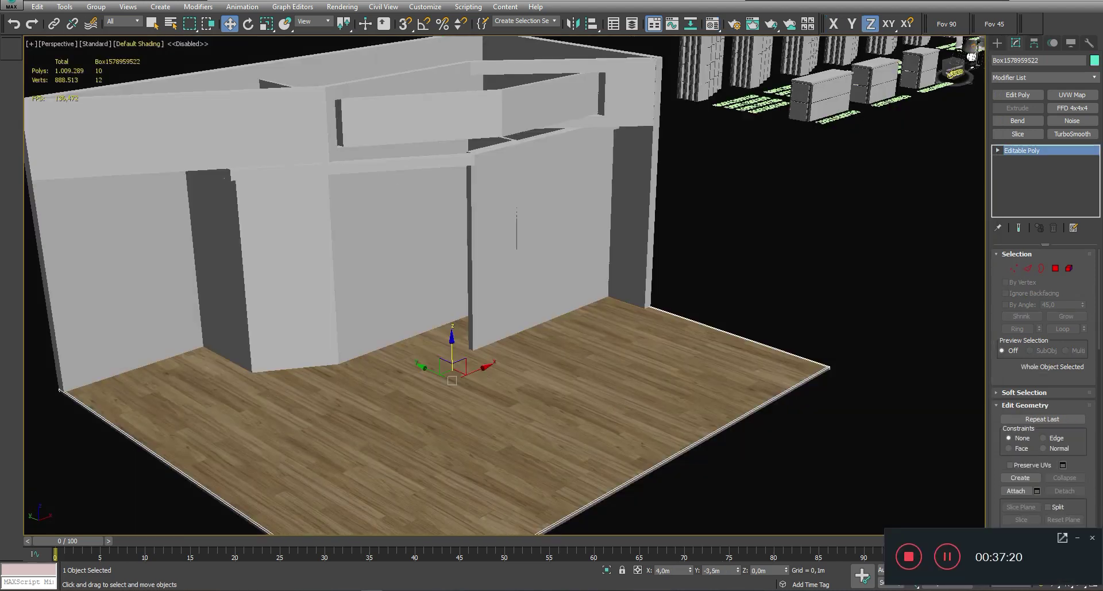
Browse to the dökumas project folder on drive D to locate the logo file
left_click(13, 5)
left_click(17, 144)
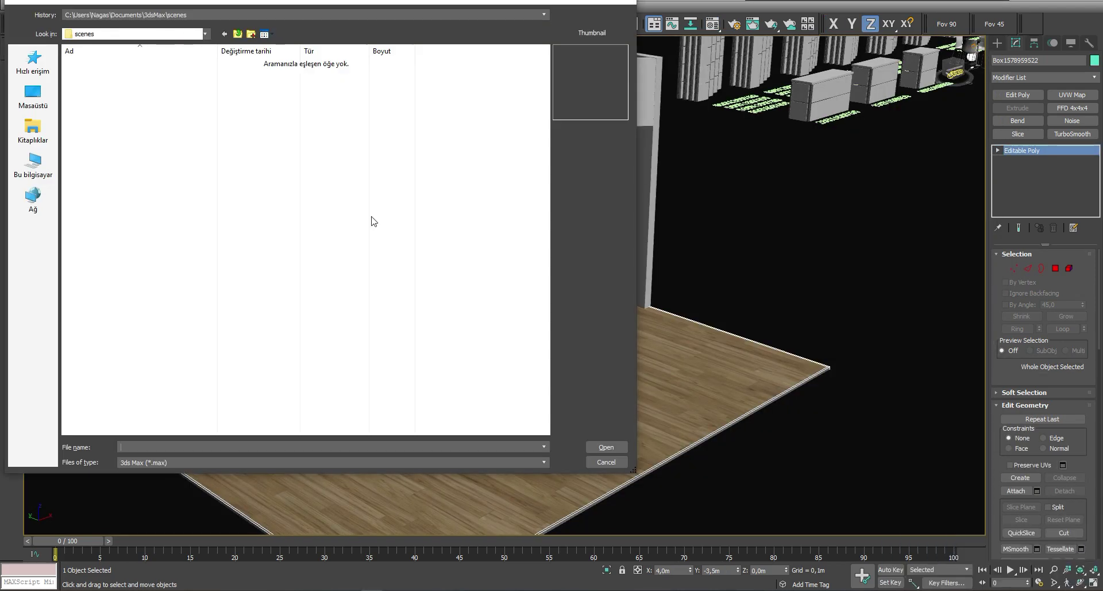
left_click(154, 14)
left_click(154, 33)
double_click(86, 74)
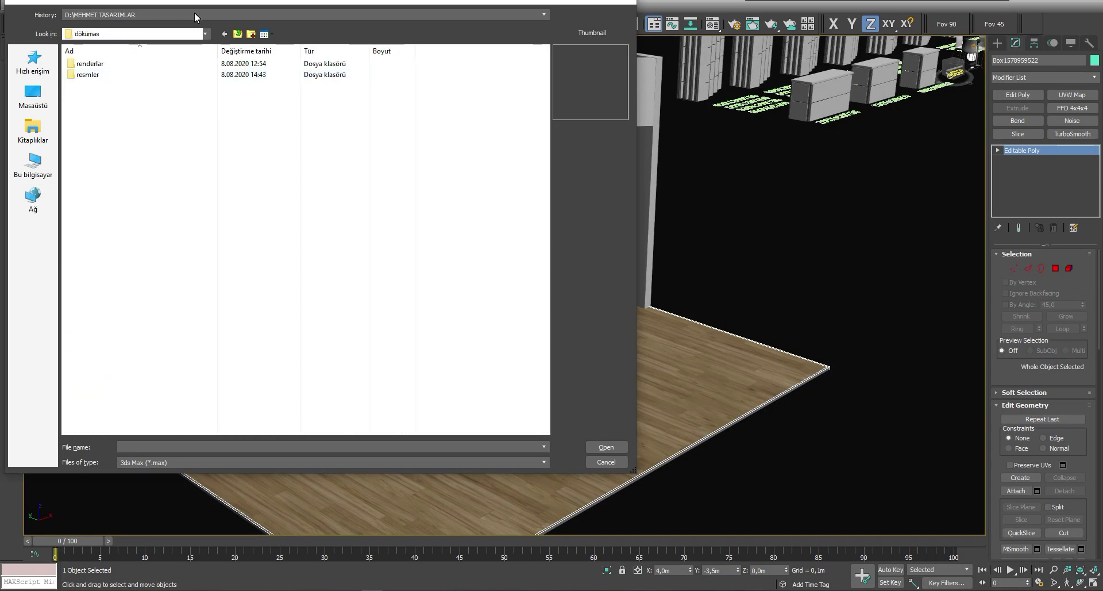
key("Escape")
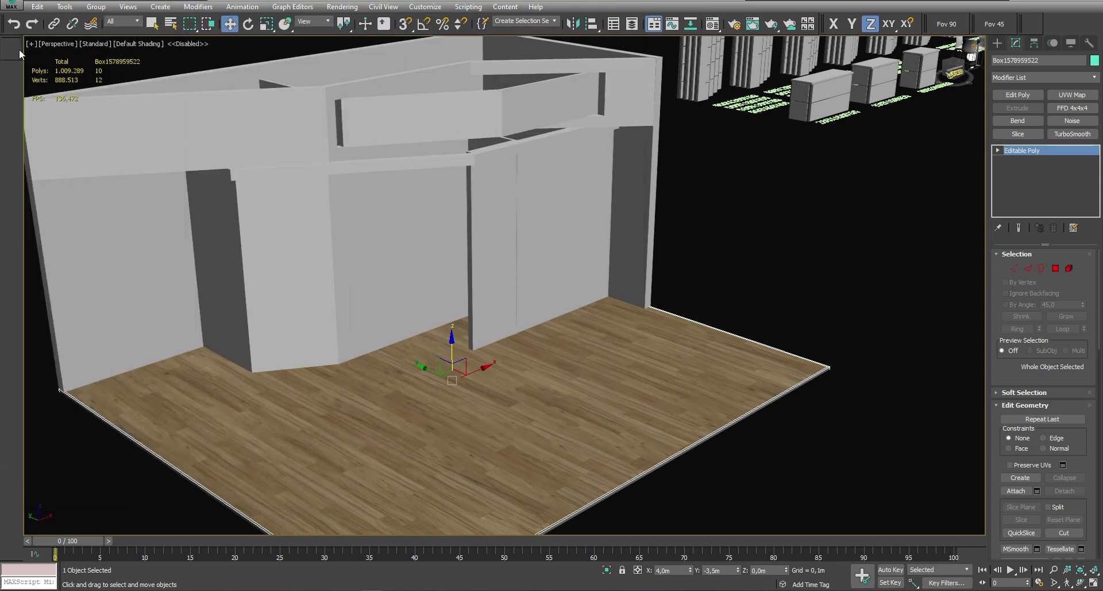
left_click(11, 4)
key("Escape")
Merge the logo outline into the scene, extrude it 0.65m and scale it down to sign size
left_click(549, 455)
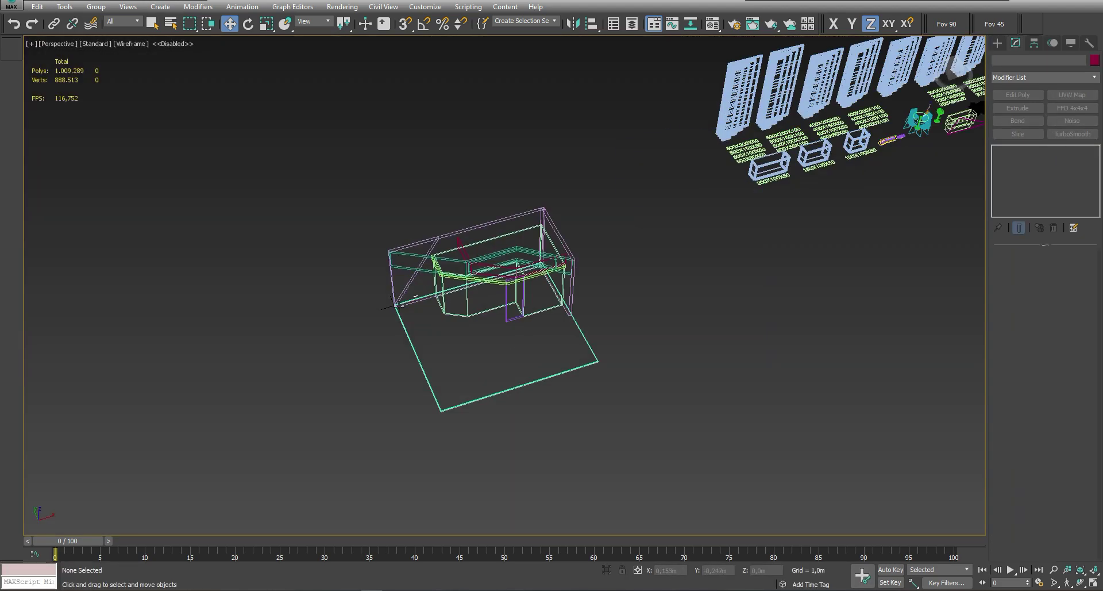
scroll(467, 294, "down", 5)
scroll(467, 294, "up", 8)
left_click(372, 180)
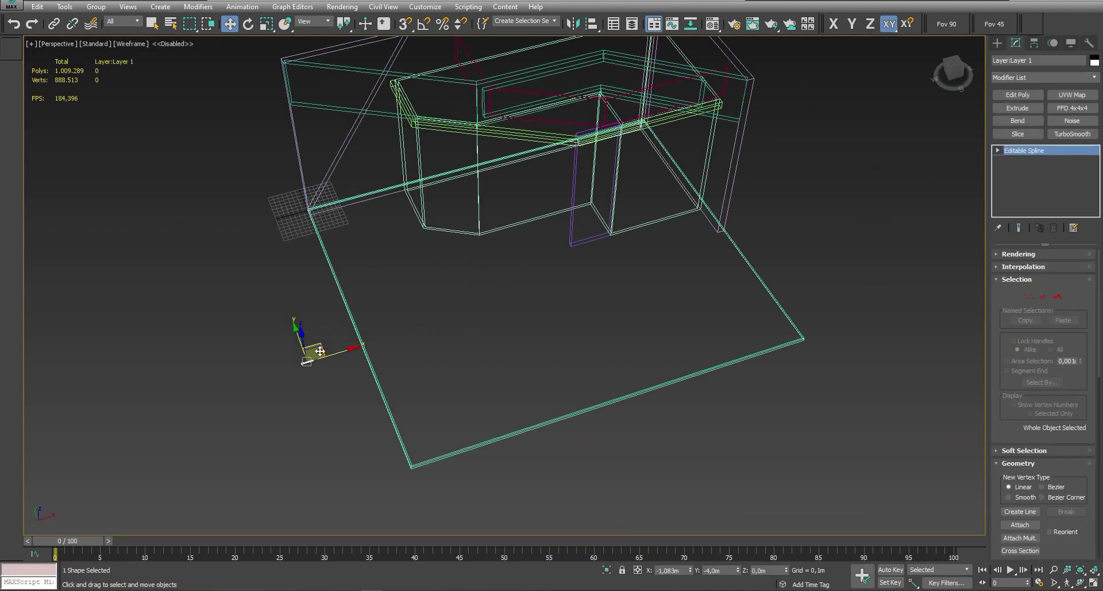
key("z")
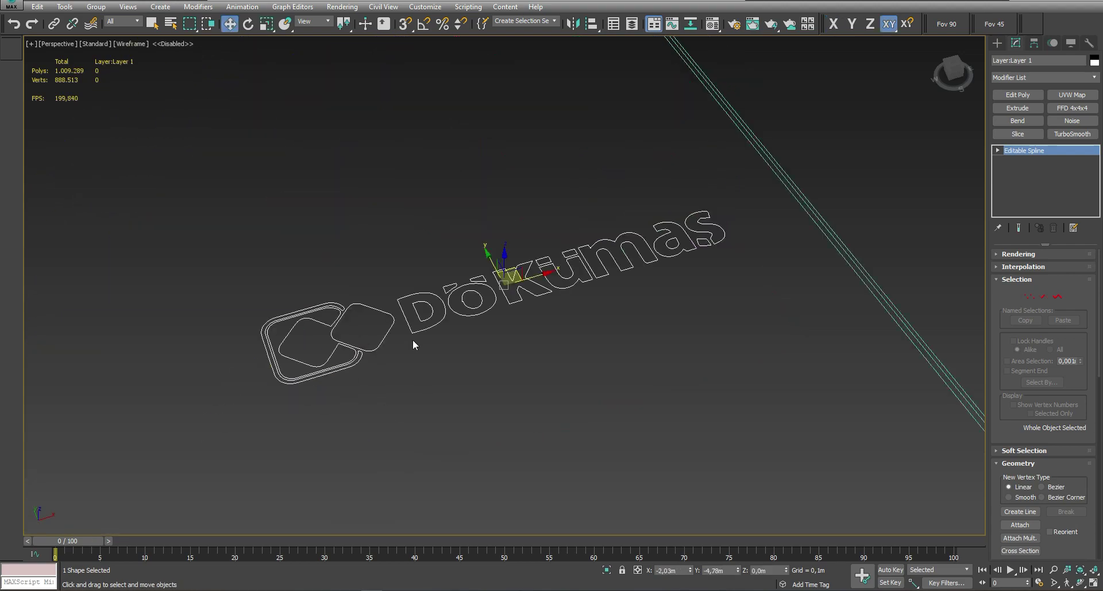
scroll(413, 345, "up", 3)
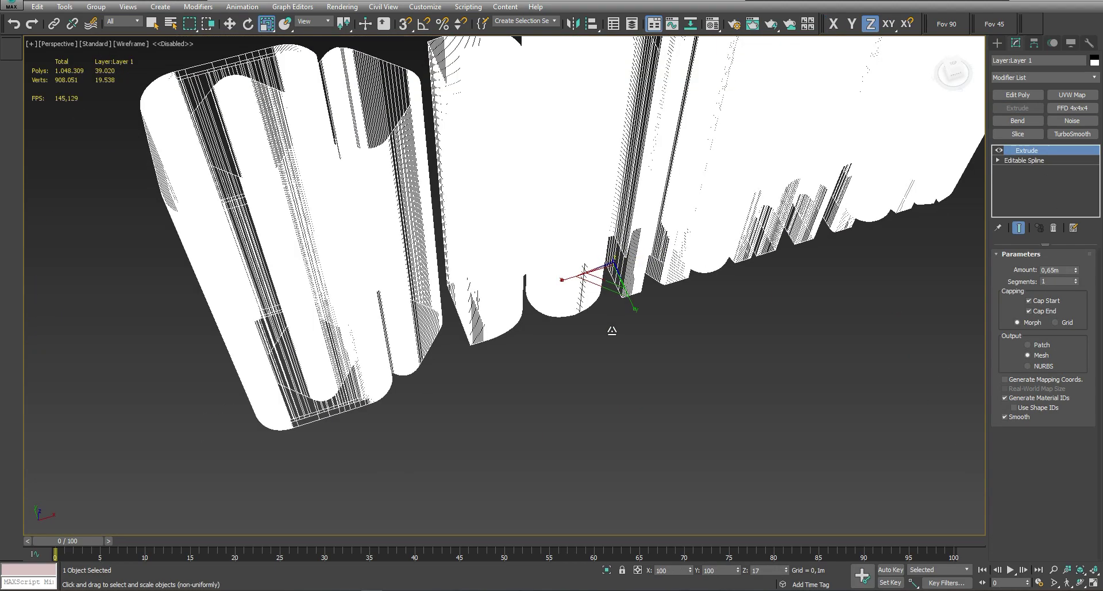
key("F3")
key("r")
left_click_drag(592, 517, 622, 376)
left_click_drag(635, 259, 590, 372)
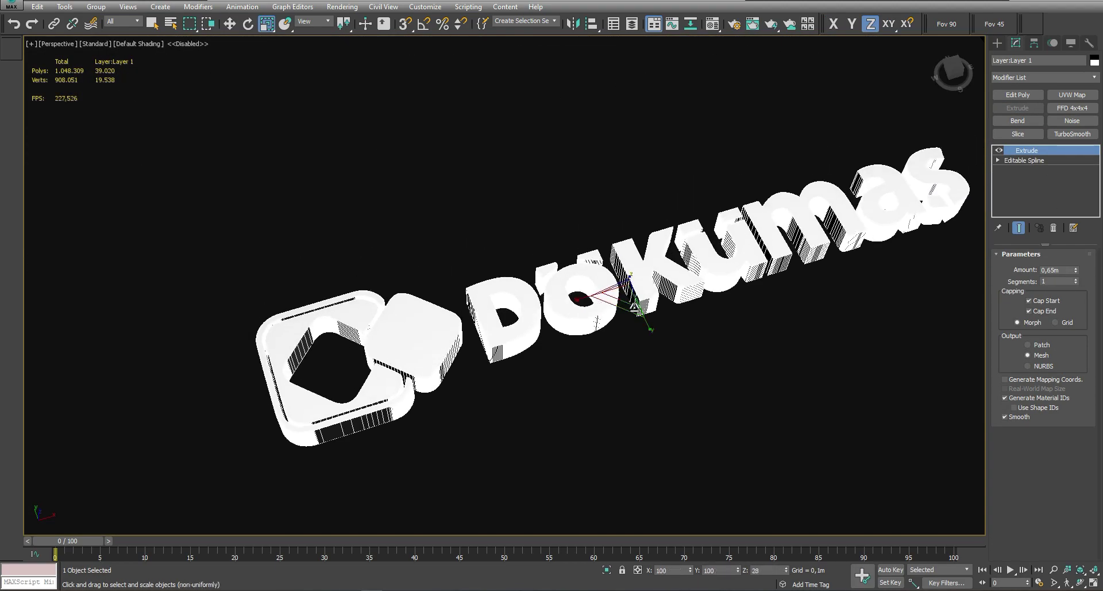
scroll(590, 371, "down", 5)
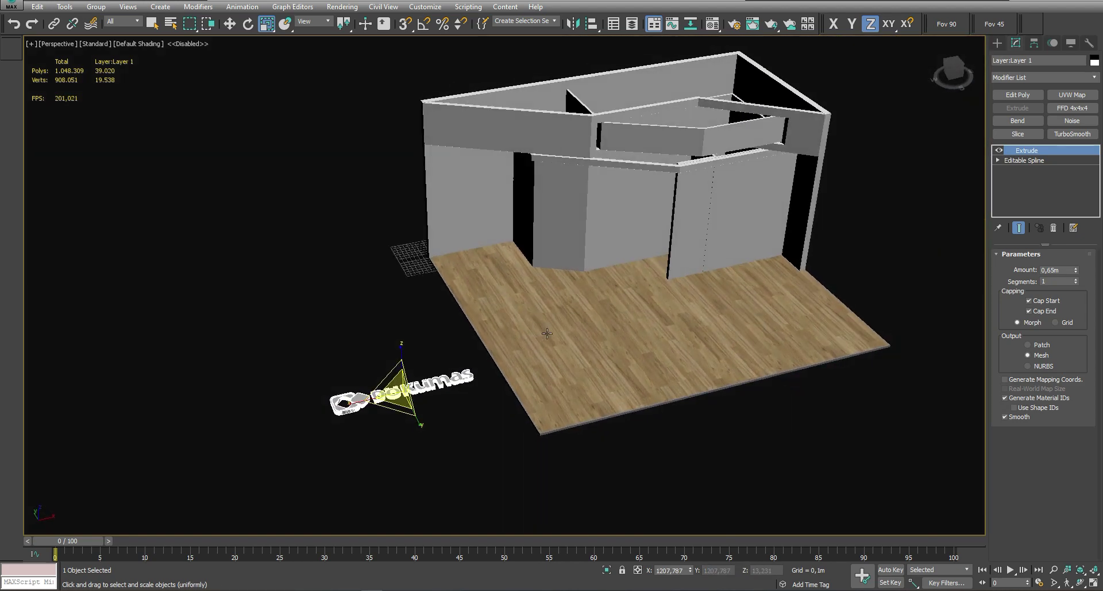
Stand the logo upright with angle snap, turn it -30° and lift it onto the wall
key("e")
left_click_drag(454, 425, 457, 448)
key("a")
key("w")
mouse_move(431, 520)
left_mouse_down()
mouse_move(518, 318)
mouse_move(499, 344)
left_mouse_up()
key("e")
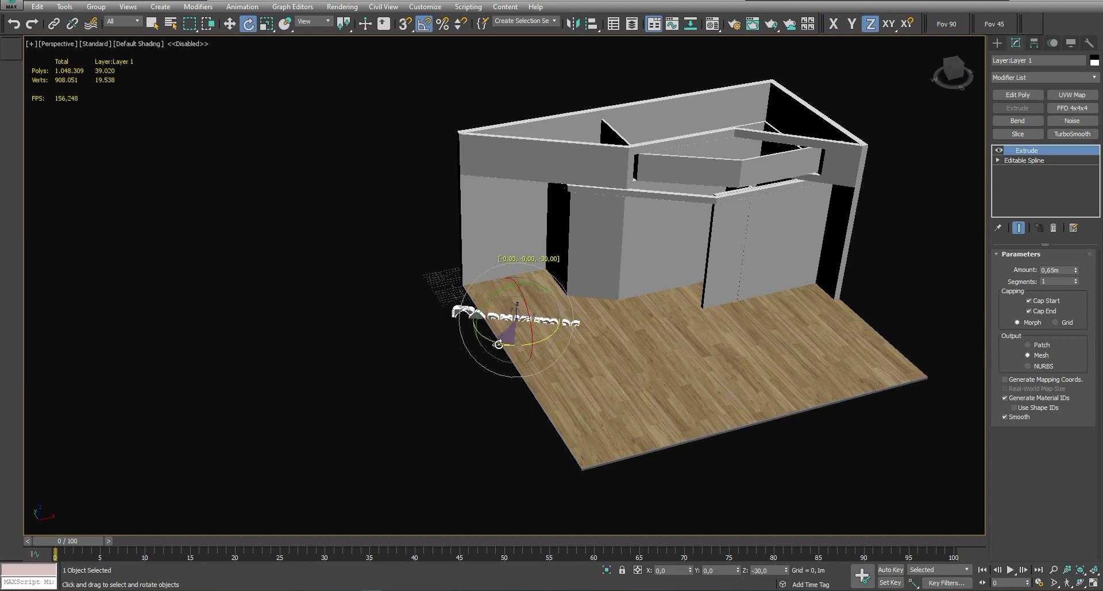
key("w")
middle_click_drag(497, 348, 402, 368, "alt")
left_click_drag(377, 413, 415, 248)
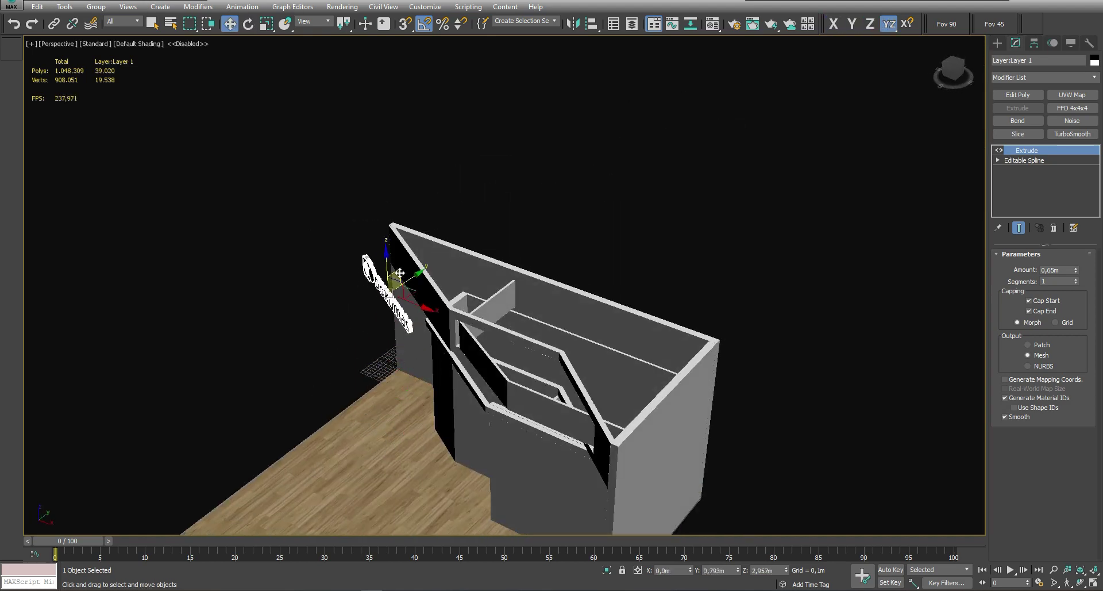
From the top view, rotate the logo to match the wall angle and settle it flush against the wall
key("t")
scroll(350, 232, "up", 3)
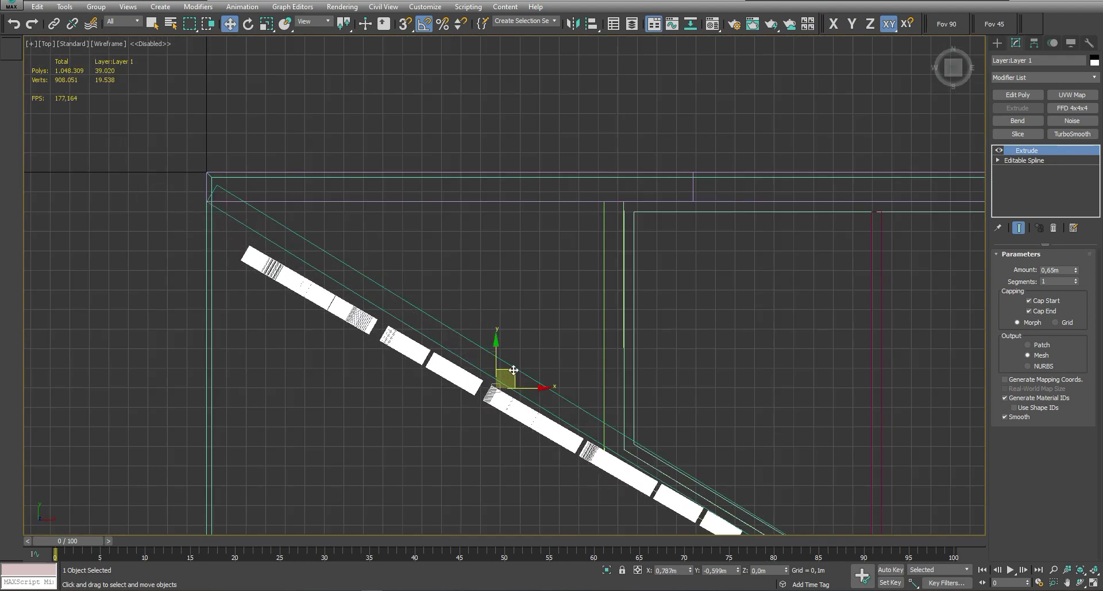
scroll(401, 262, "up", 2)
key("e")
left_click_drag(400, 262, 407, 257)
key("w")
key("alt+w")
key("alt+w")
mouse_move(575, 276)
middle_mouse_down("alt")
mouse_move(503, 269)
mouse_move(517, 199)
mouse_move(402, 224)
mouse_move(515, 261)
mouse_move(291, 232)
mouse_move(737, 191)
middle_mouse_up("alt")
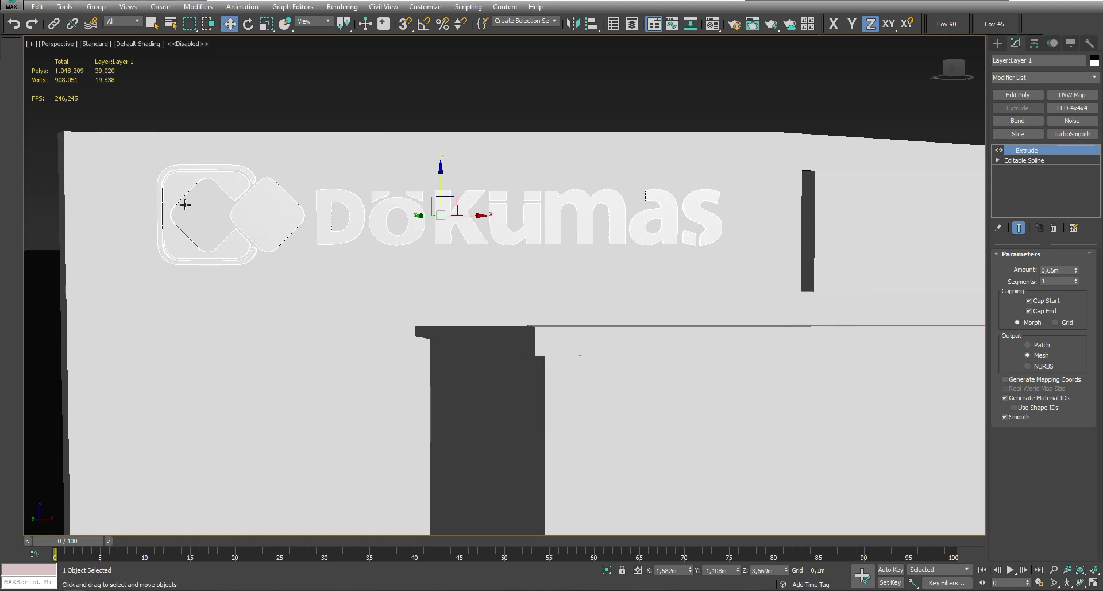
Convert the logo to Editable Poly and select its outer ring and C shape elements
scroll(185, 204, "up", 2)
right_click(257, 185)
left_click(167, 248)
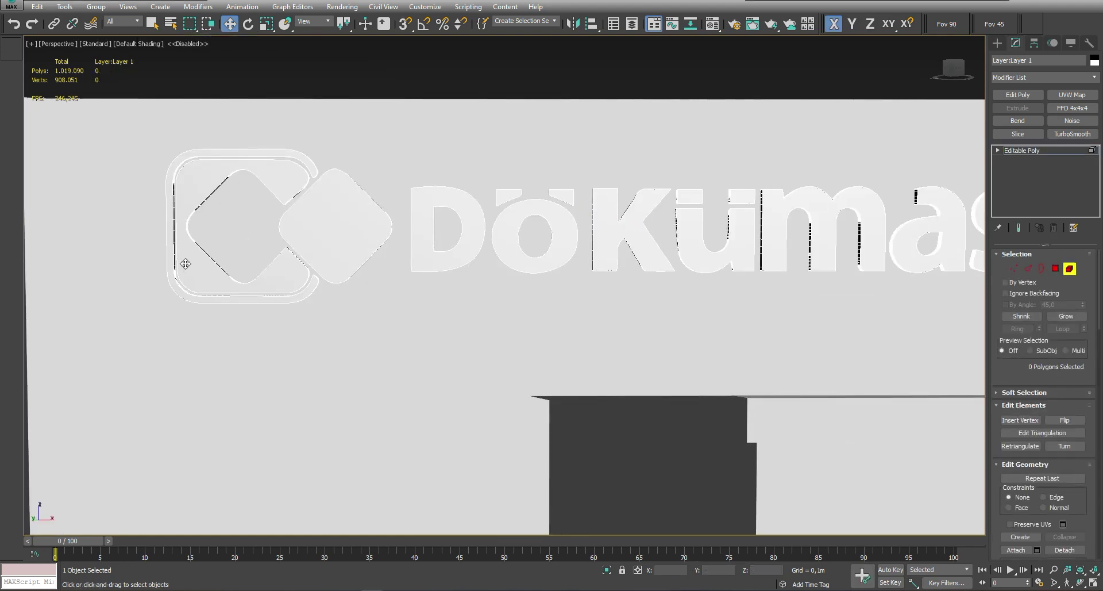
left_click(185, 264)
left_click(172, 277, "ctrl")
Apply a black VRayMtl to the ring and C shape, and the red material to the diamond
left_click(713, 23)
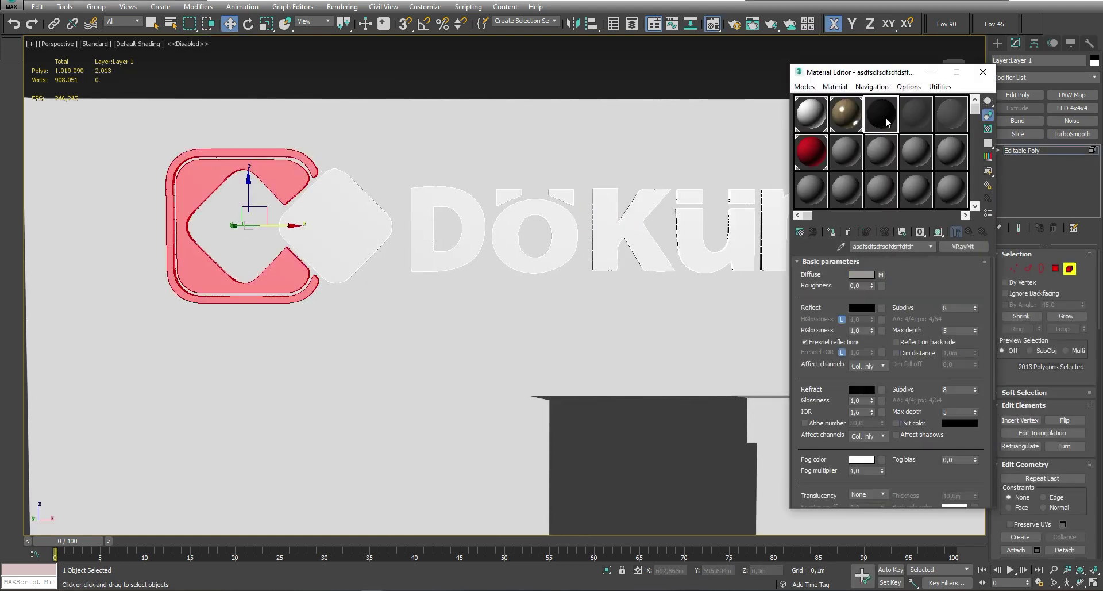
type("fdfdf")
key("Return")
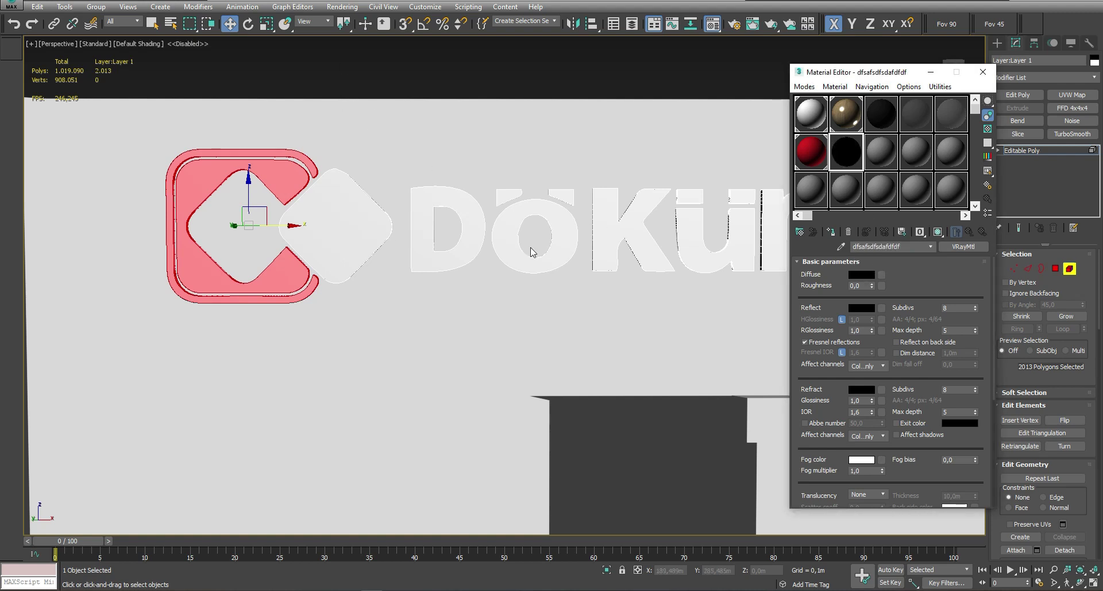
left_click(830, 231)
left_click(339, 231)
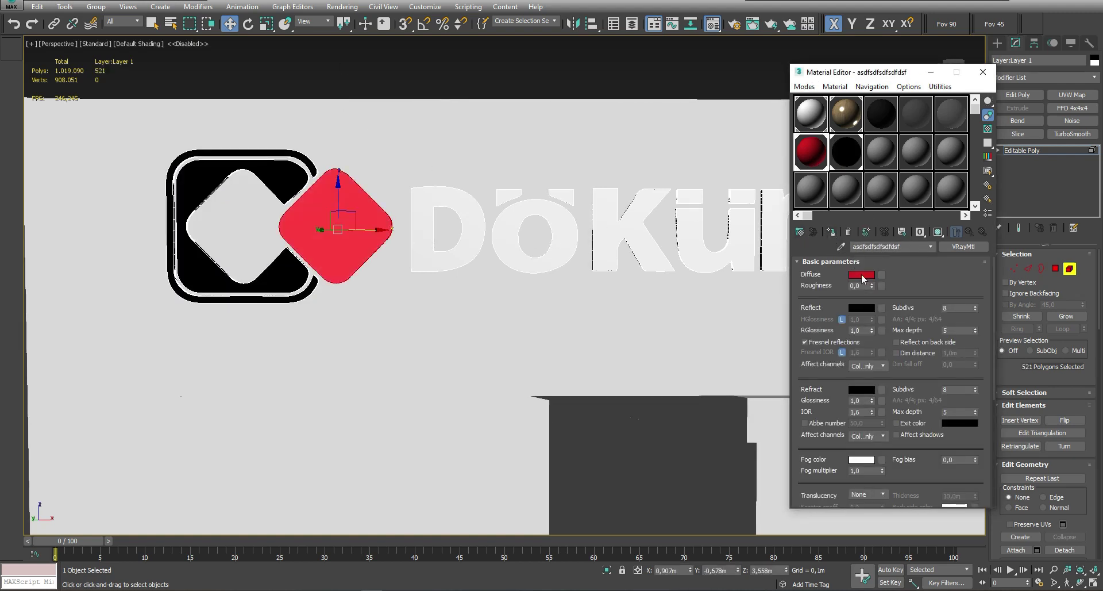
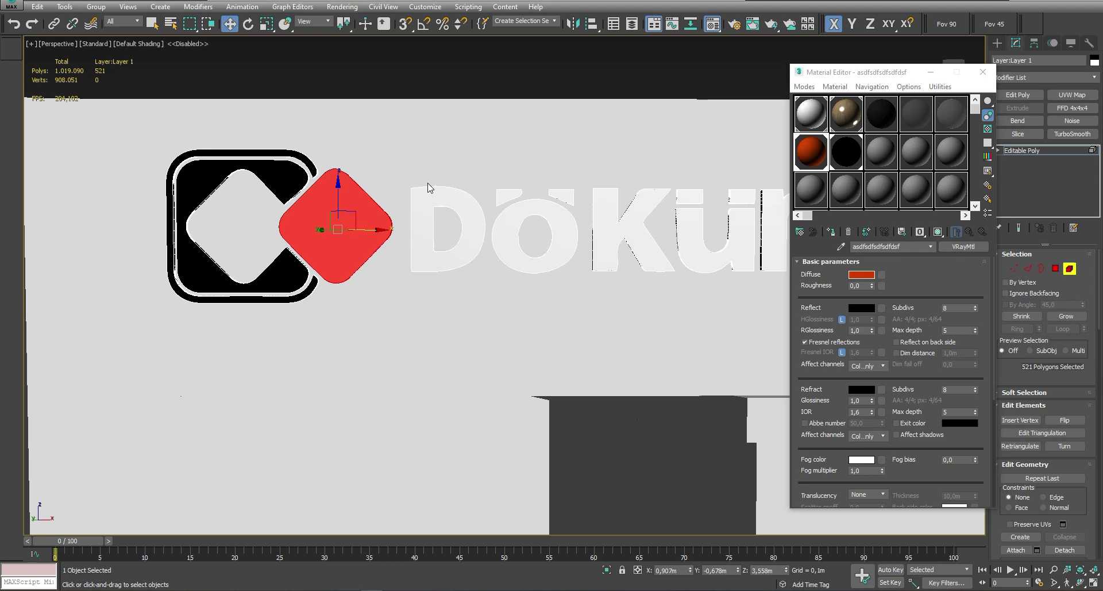
Apply the black material to the DöKümas lettering polygons
scroll(264, 259, "down", 3)
left_click_drag(665, 209, 236, 347)
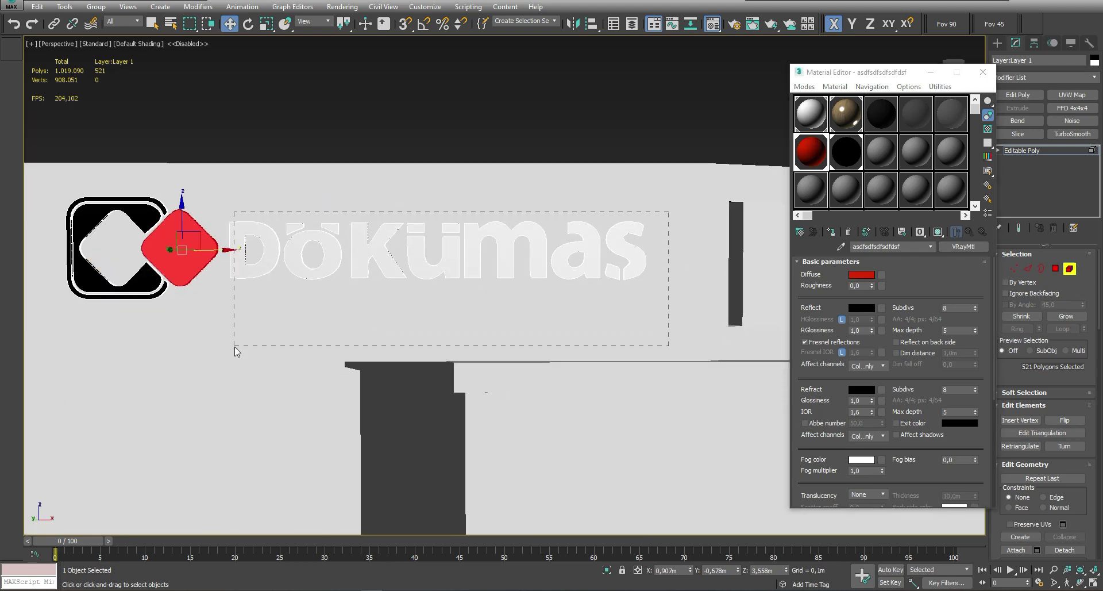
left_click_drag(843, 165, 674, 239)
mouse_move(674, 239)
middle_mouse_down("alt")
mouse_move(500, 284)
mouse_move(284, 184)
middle_mouse_up("alt")
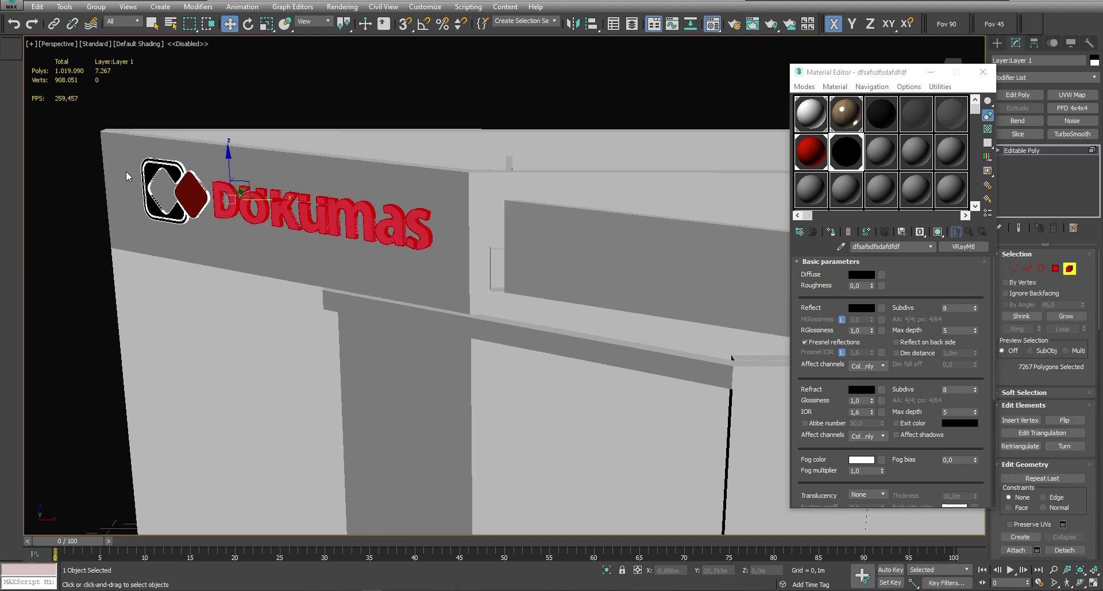
Clone the logo's polygons downward as a separate object just below the lettering
key("4")
key("r")
key("w")
key("shift+z")
key("4")
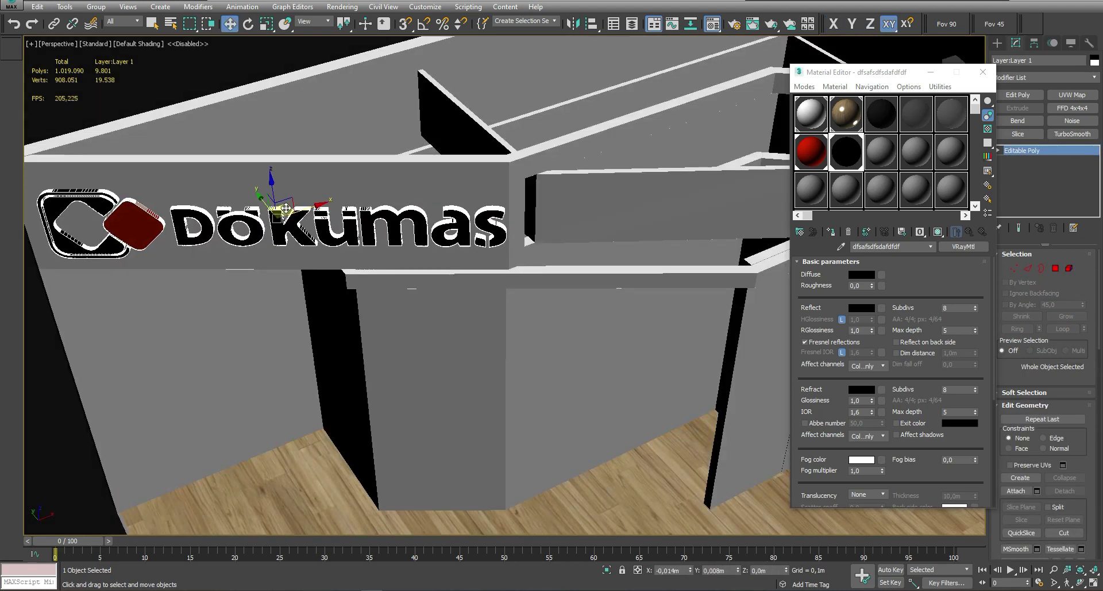
left_click(127, 227)
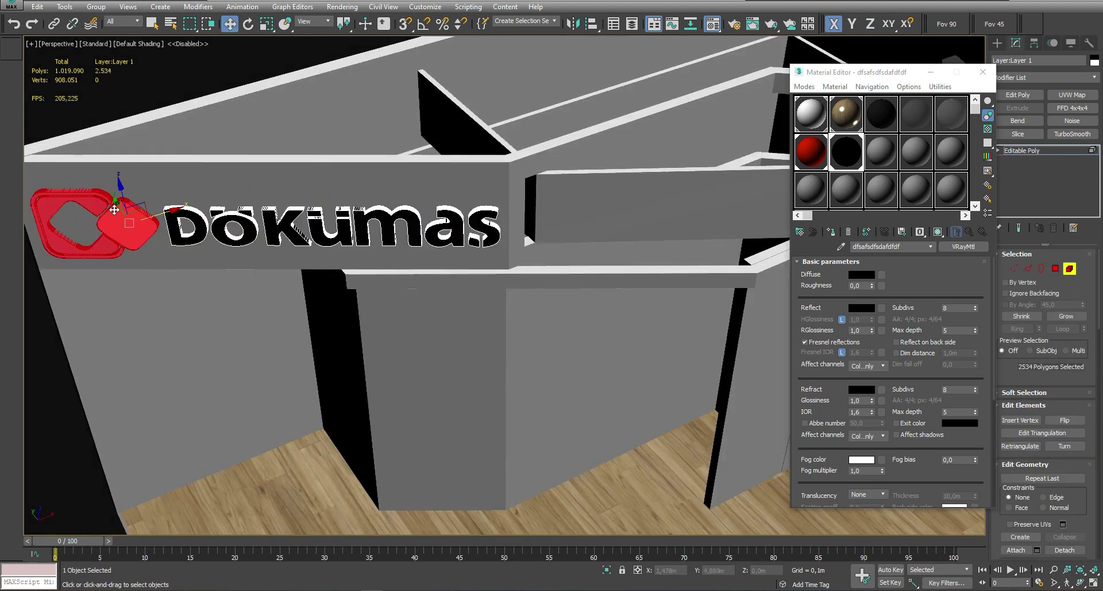
middle_click_drag(140, 158, 206, 198, "alt")
left_click_drag(210, 201, 379, 271, "shift")
left_click(595, 309)
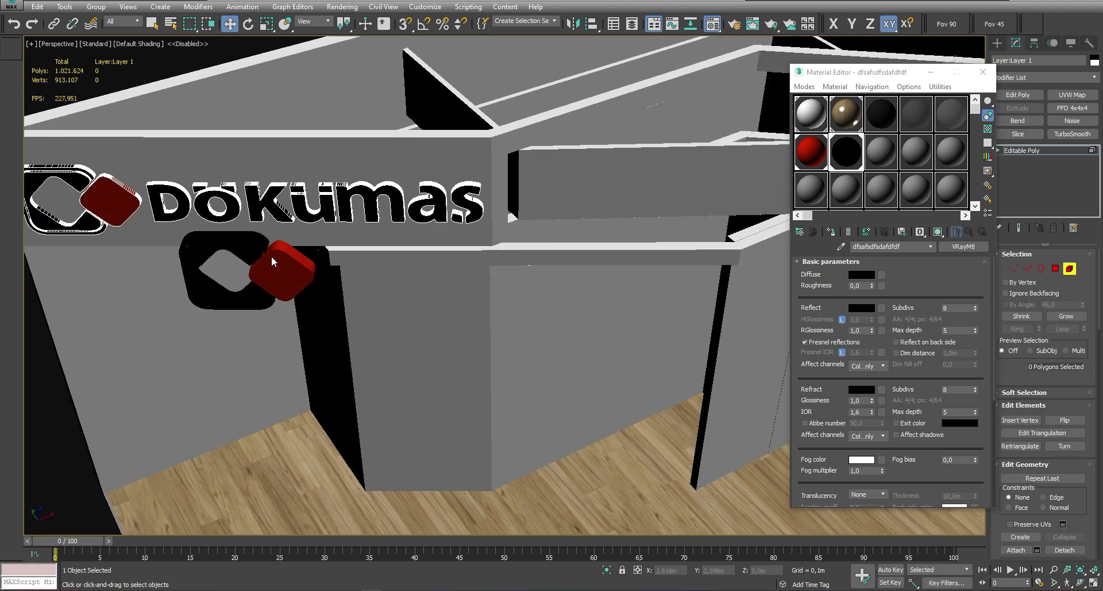
left_click(271, 257)
Center the logo copy's pivot on the object with Affect Pivot Only
scroll(271, 256, "down", 3)
left_click(983, 72)
left_click(1034, 43)
left_click(1032, 121)
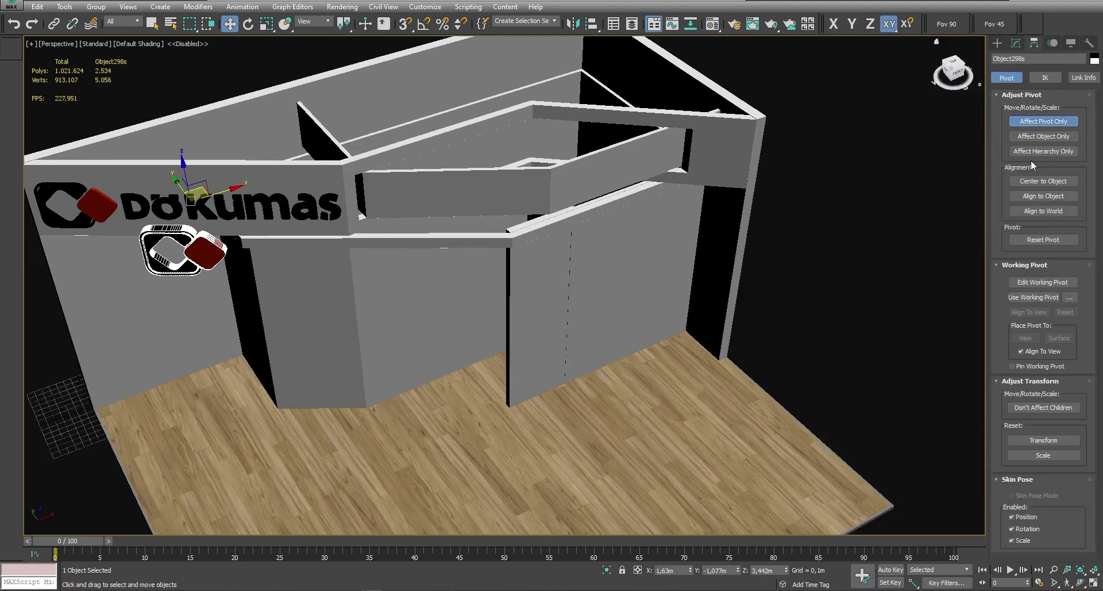
left_click(1043, 181)
left_click(997, 43)
Move the logo copy onto the right corner fascia and rotate it -7° about Z
left_click_drag(202, 238, 706, 148)
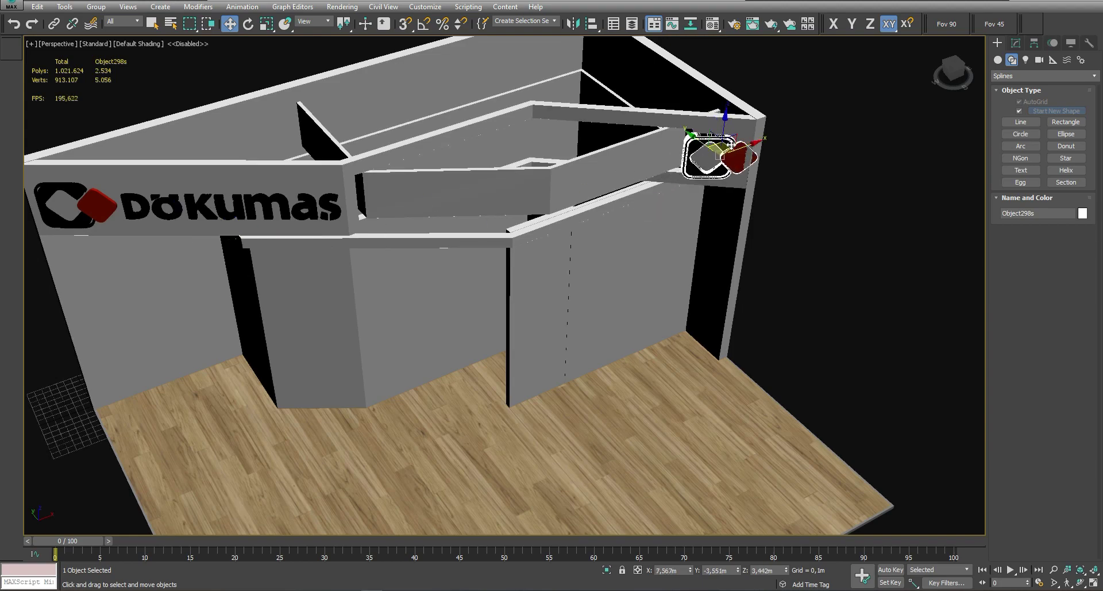
key("t")
key("z")
key("e")
mouse_move(525, 256)
left_mouse_down()
mouse_move(540, 260)
mouse_move(517, 283)
left_mouse_up()
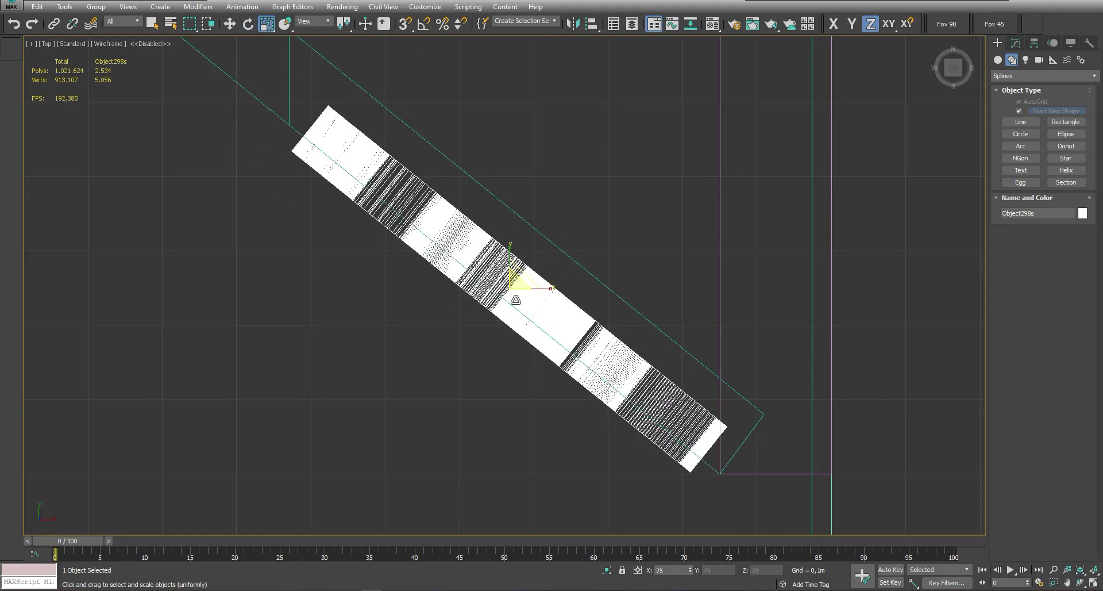
key("p")
key("w")
mouse_move(517, 284)
middle_mouse_down("alt")
mouse_move(508, 211)
mouse_move(519, 229)
middle_mouse_up("alt")
scroll(518, 229, "down", 2)
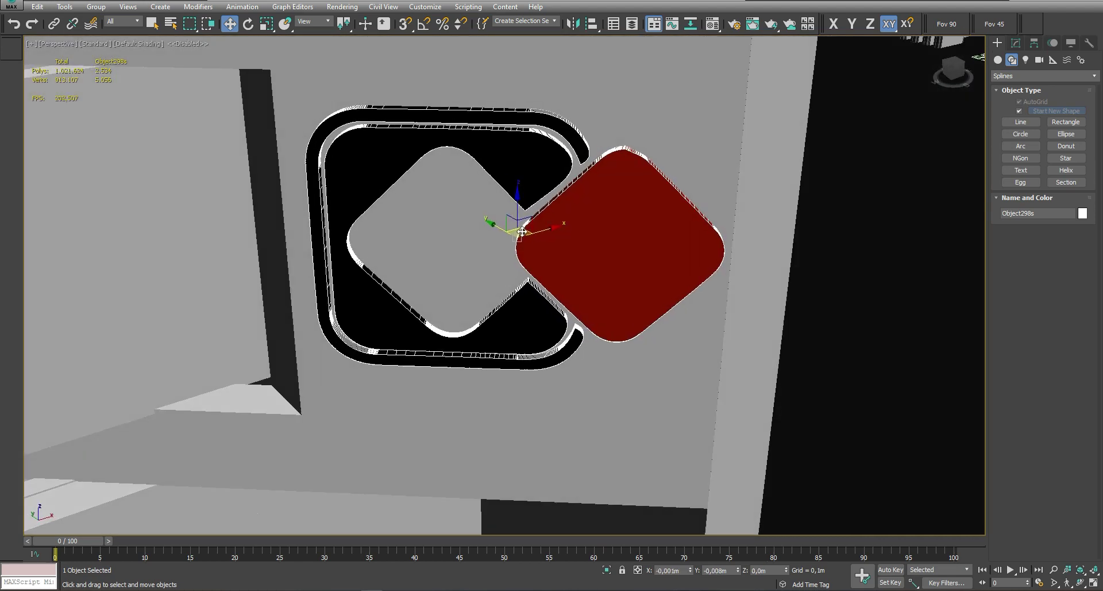
scroll(518, 229, "down", 6)
scroll(518, 230, "down", 1)
middle_click_drag(428, 228, 435, 231, "alt")
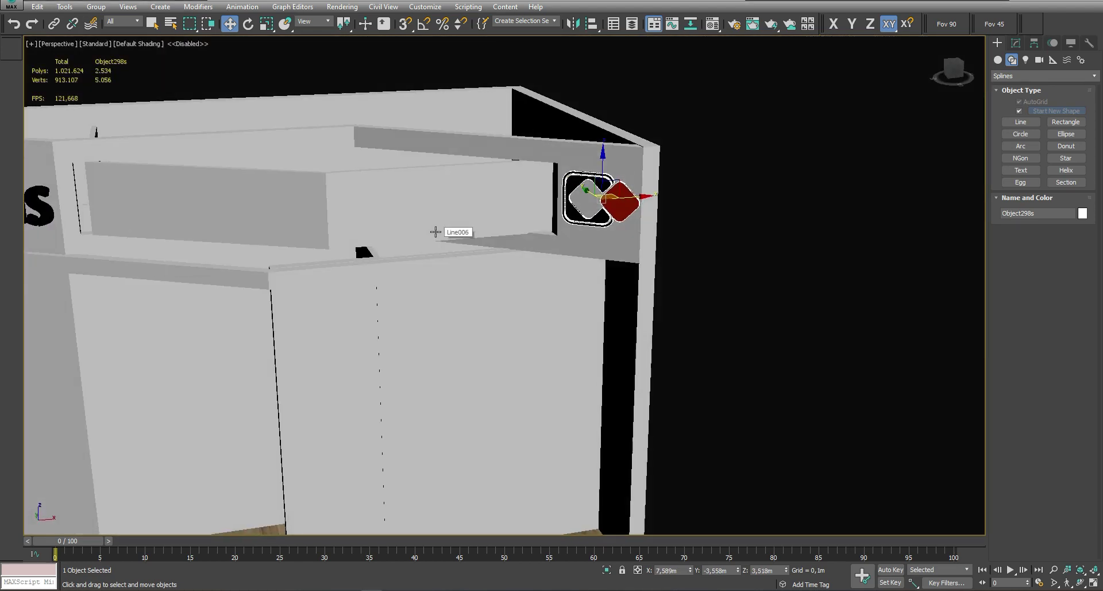
scroll(437, 248, "down", 3)
scroll(438, 249, "down", 3)
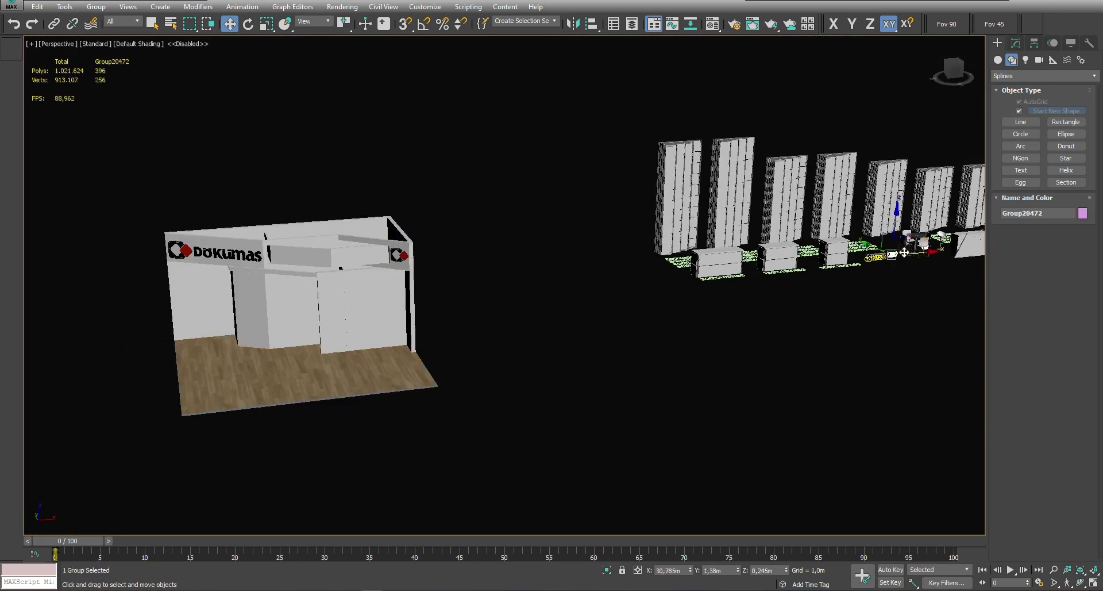
Move the lamp group from the object row onto the booth floor
left_click_drag(892, 254, 653, 416)
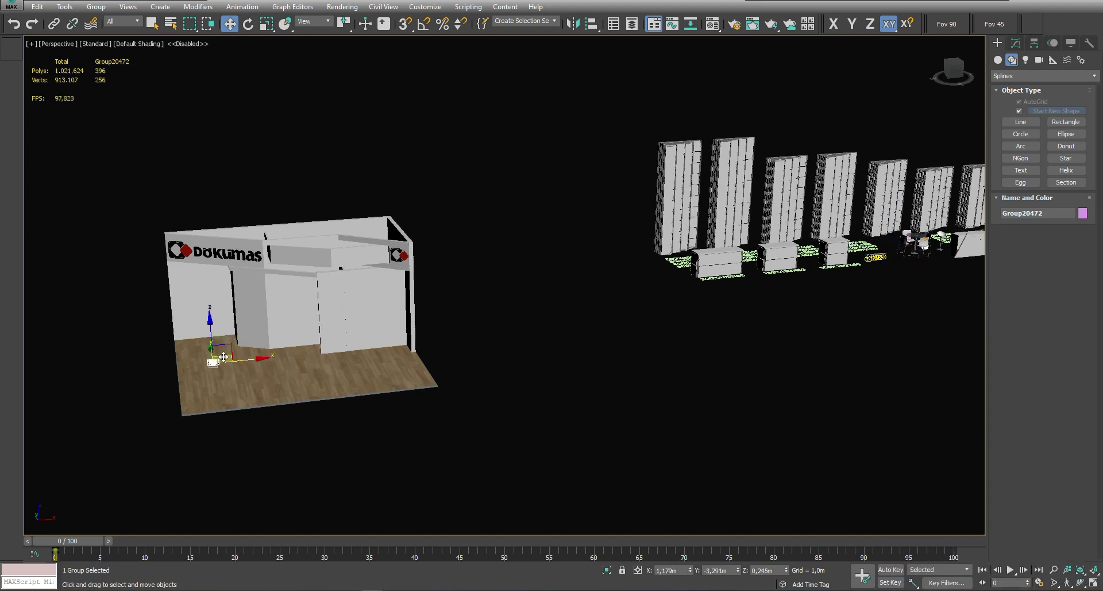
key("z")
key("r")
middle_click_drag(270, 355, 540, 355)
left_click(639, 343)
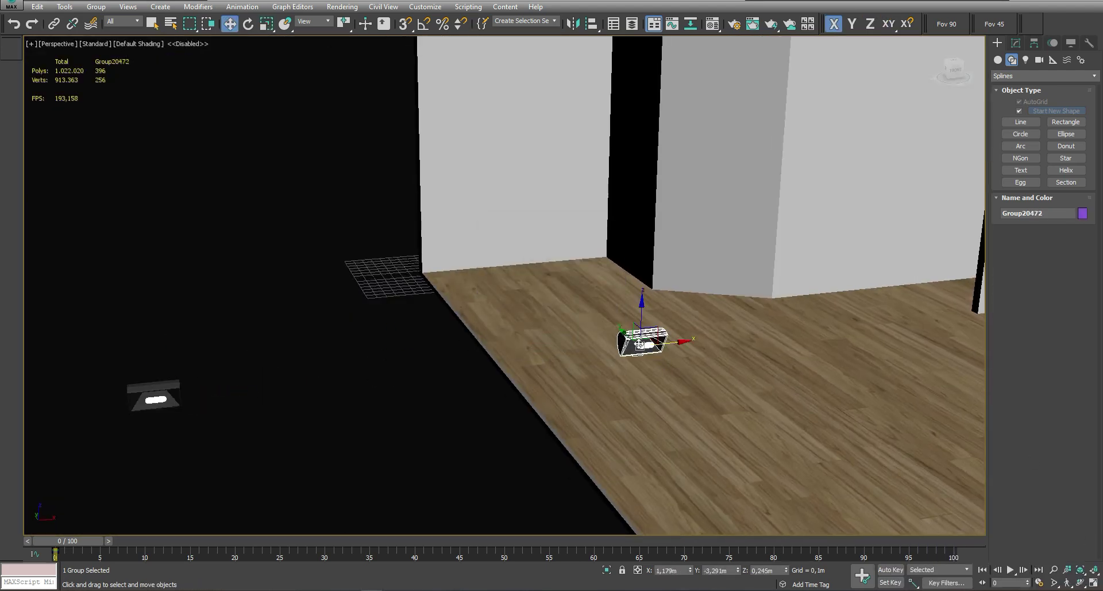
middle_click_drag(630, 345, 546, 393)
key("e")
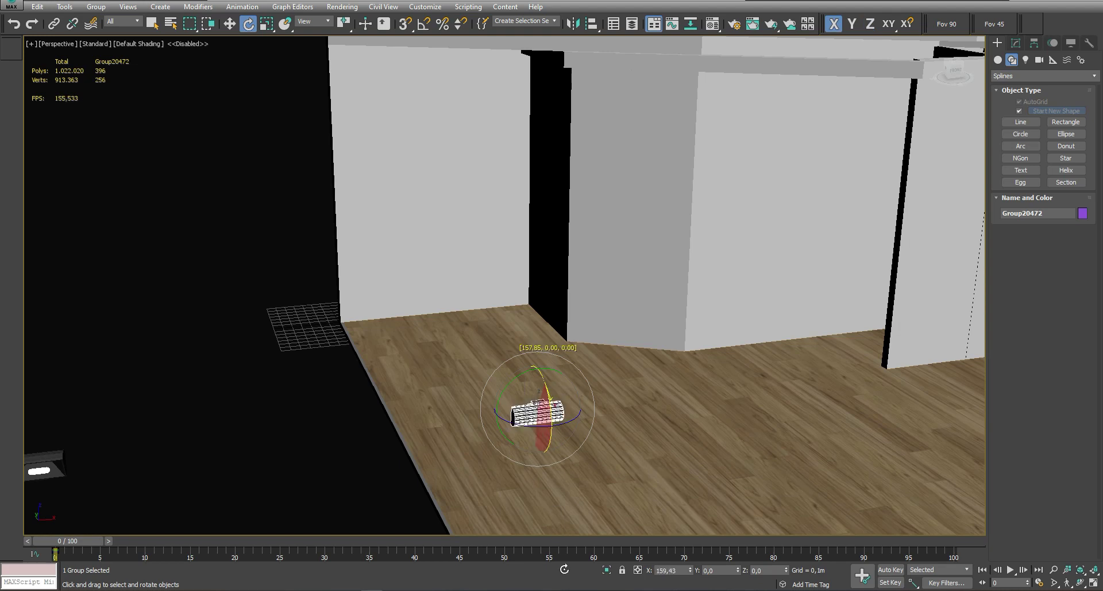
key("w")
scroll(497, 447, "down", 5)
middle_click_drag(508, 254, 594, 317, "alt")
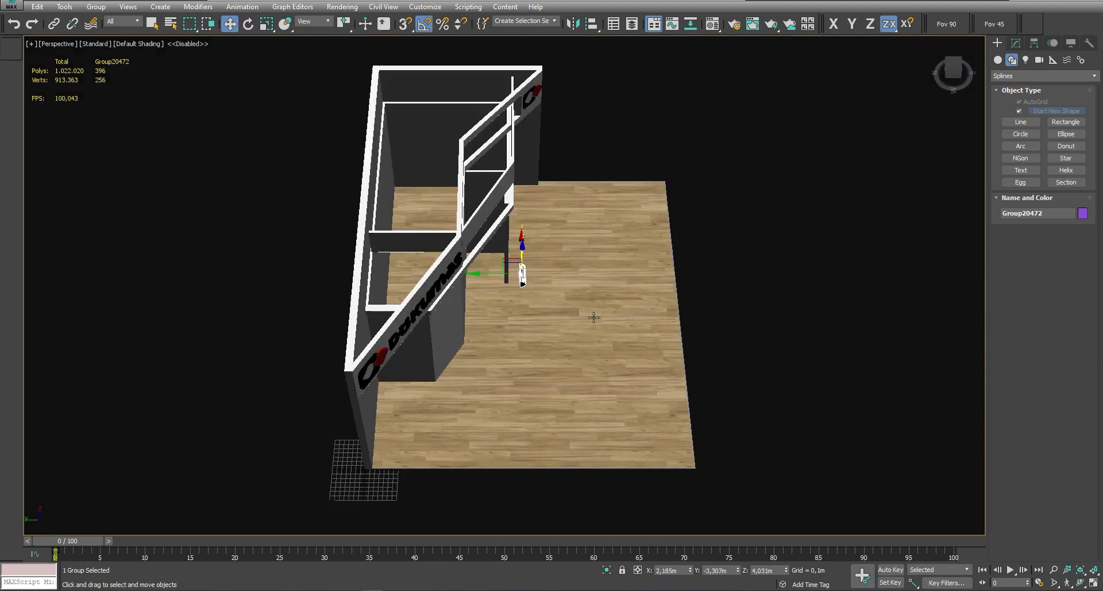
Rotate the lamp group -25° about Z in Top view to match the angled fascia
key("t")
key("z")
key("e")
left_click_drag(496, 237, 503, 250)
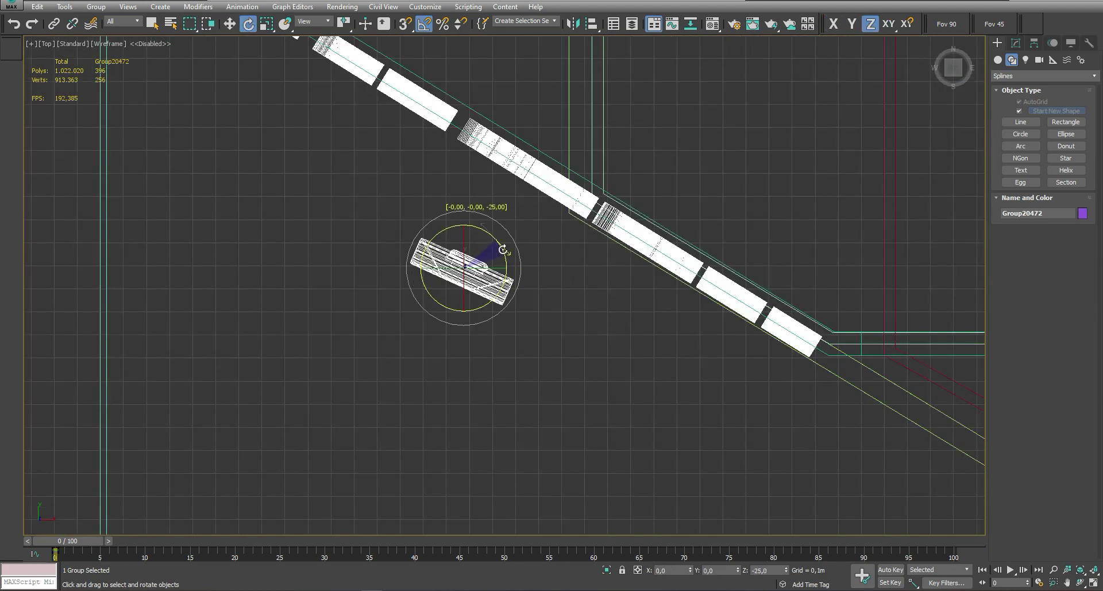
key("w")
scroll(498, 298, "down", 3)
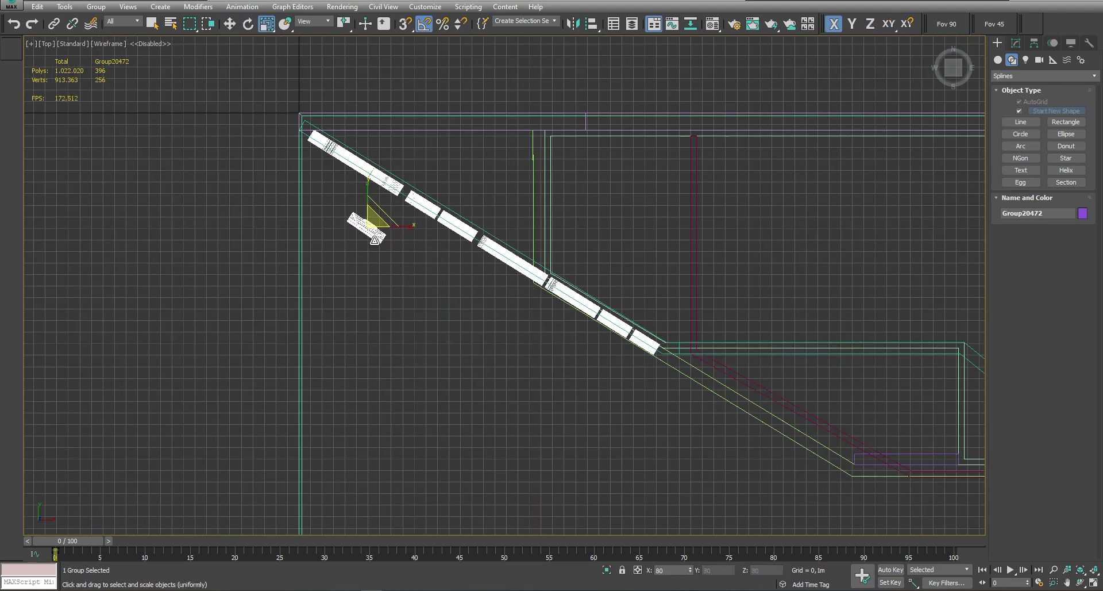
Create a thin cylinder pole hanging down from the fascia
left_click(998, 60)
left_click(1021, 136)
key("shift+z")
left_click(283, 136)
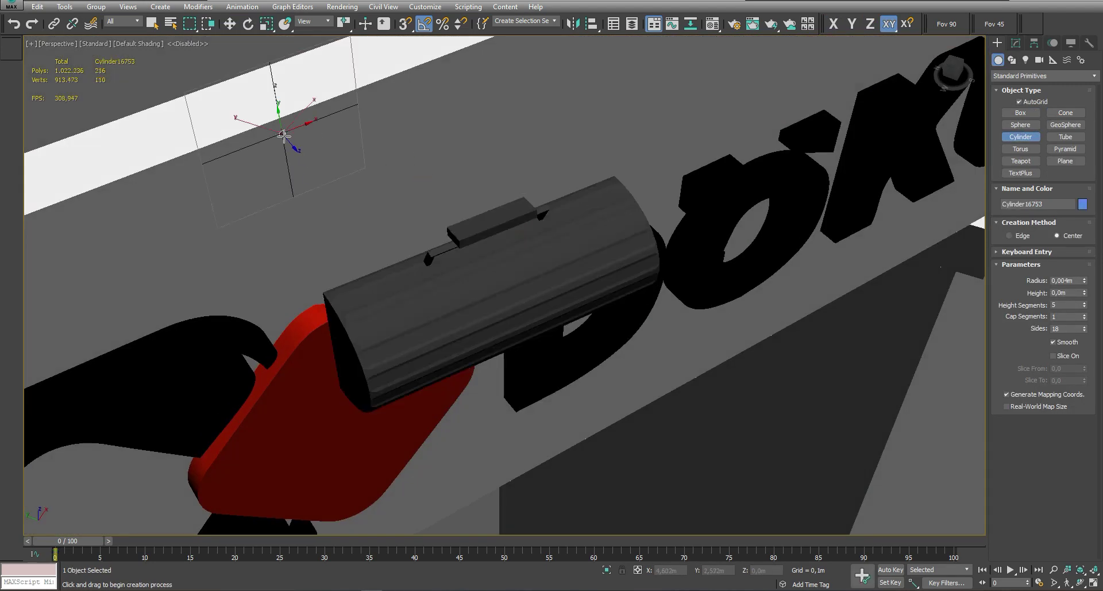
left_click(551, 417)
key("w")
left_click(1016, 43)
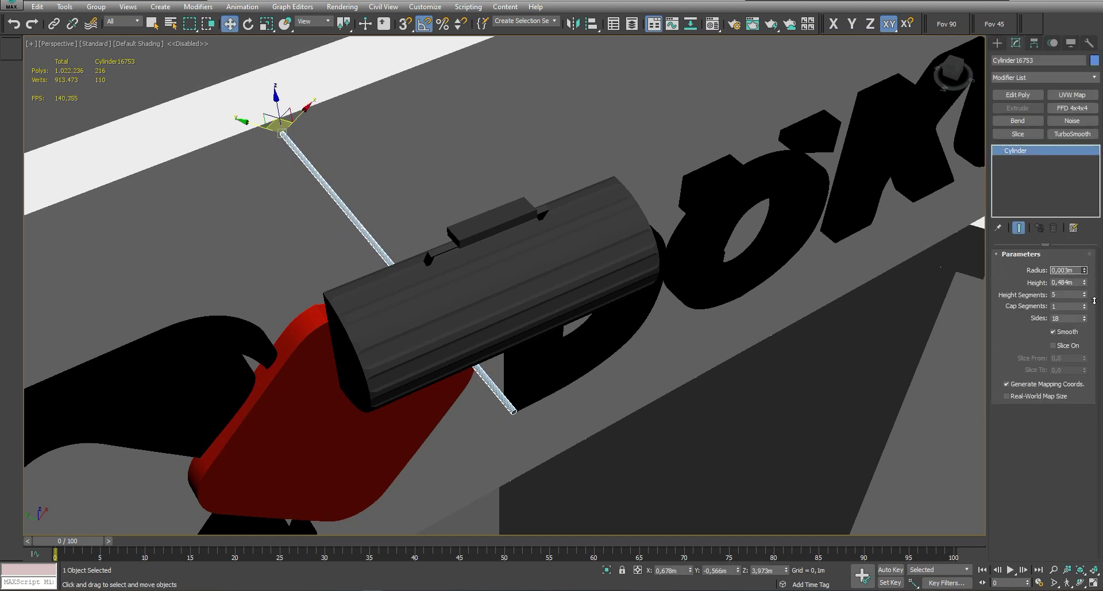
Lower the lamp group onto the end of the pole
middle_click_drag(517, 258, 574, 241, "alt")
left_click(439, 221)
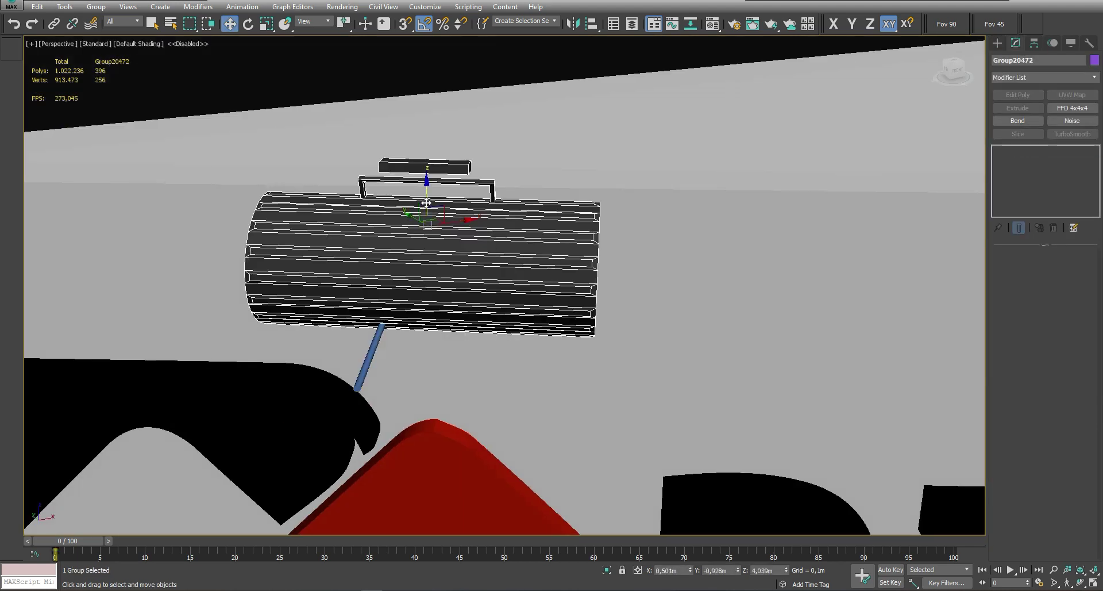
mouse_move(439, 221)
left_mouse_down()
mouse_move(441, 311)
mouse_move(372, 444)
left_mouse_up()
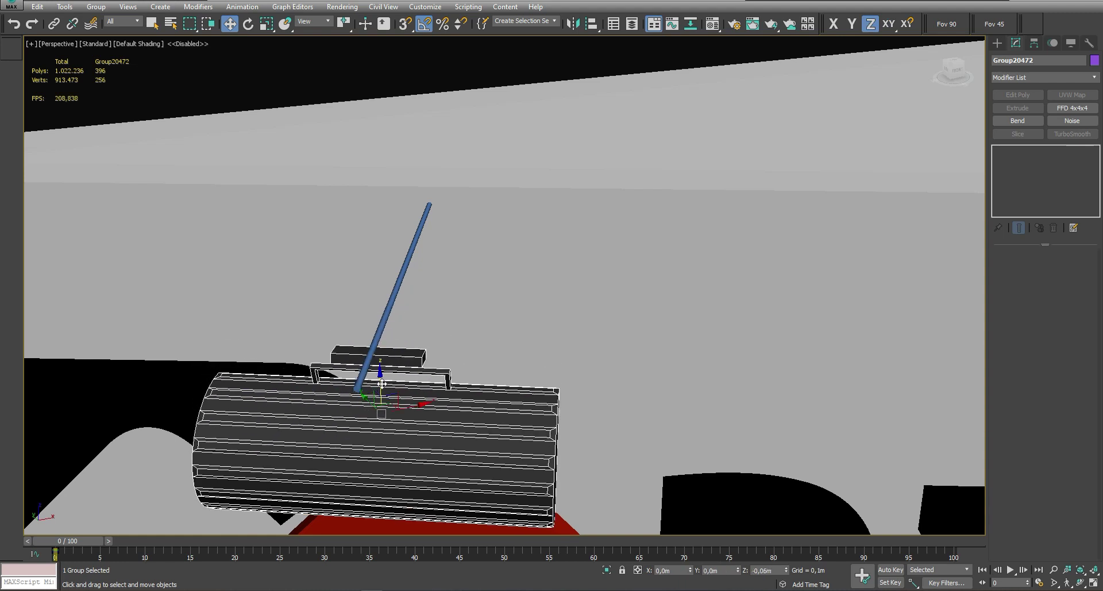
left_click(368, 354)
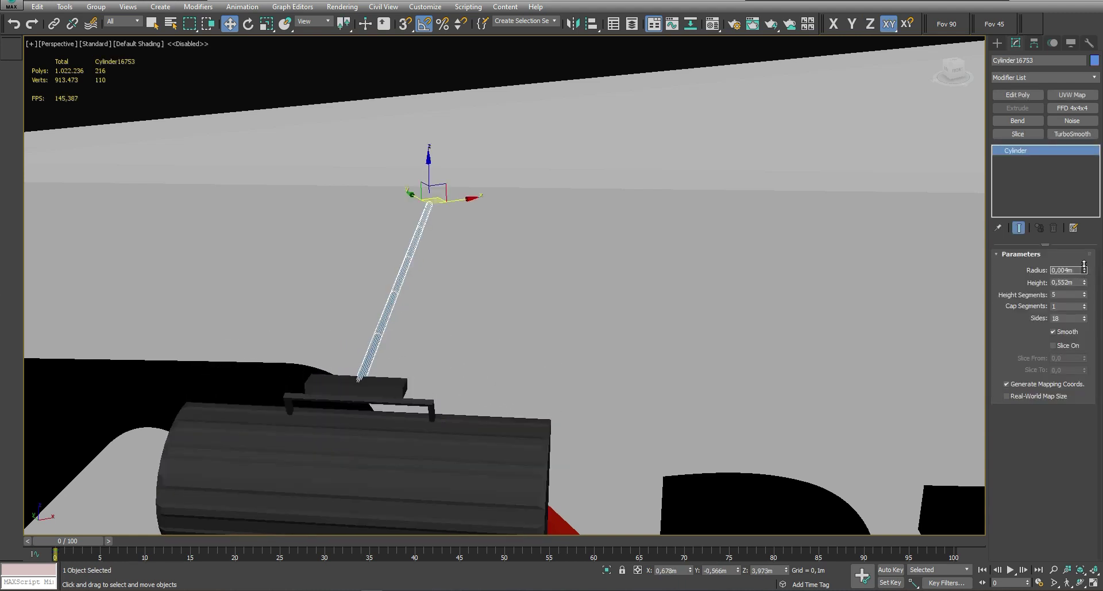
Draw a flat box bracket at the pole's top and give it the grey material
left_click(998, 42)
left_click(1021, 112)
left_click_drag(410, 211, 447, 181)
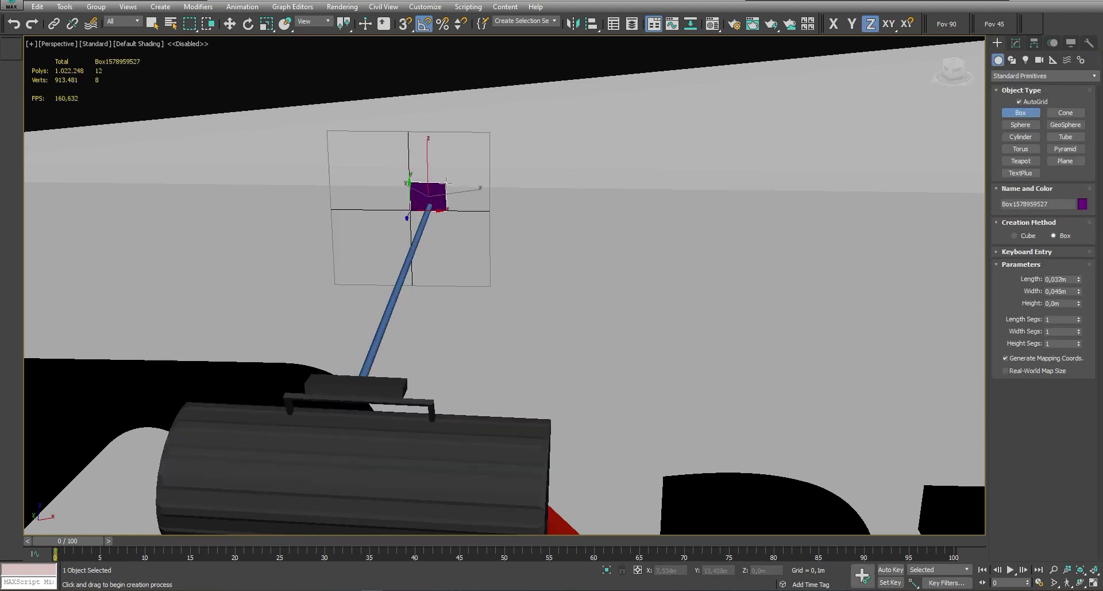
left_click(454, 167)
key("w")
scroll(431, 216, "up", 5)
middle_click_drag(431, 216, 407, 336, "alt")
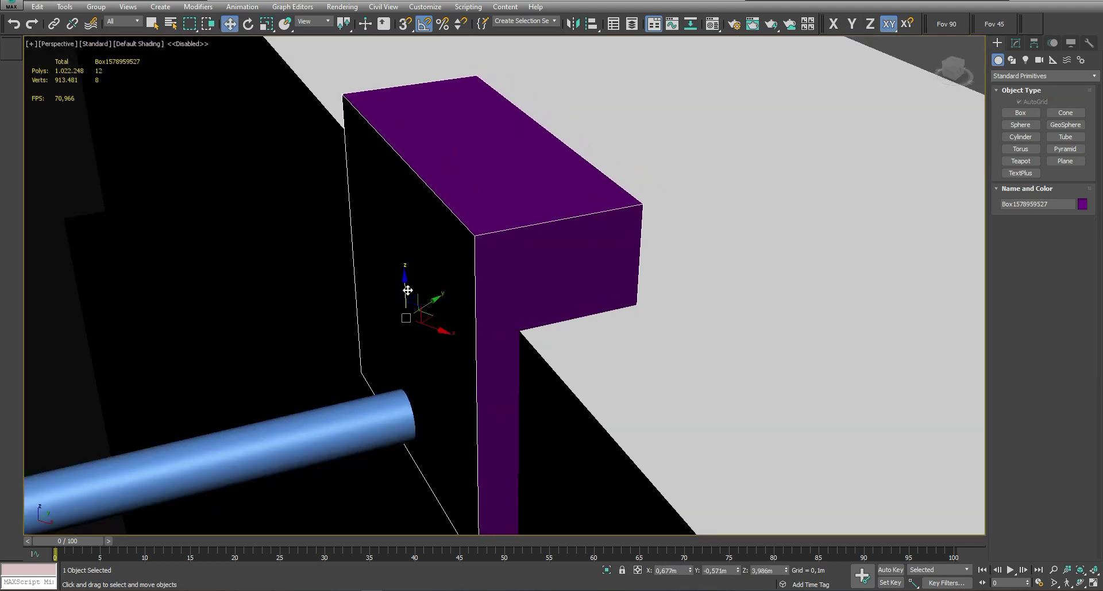
scroll(407, 335, "down", 5)
middle_click_drag(504, 290, 525, 296, "alt")
key("m")
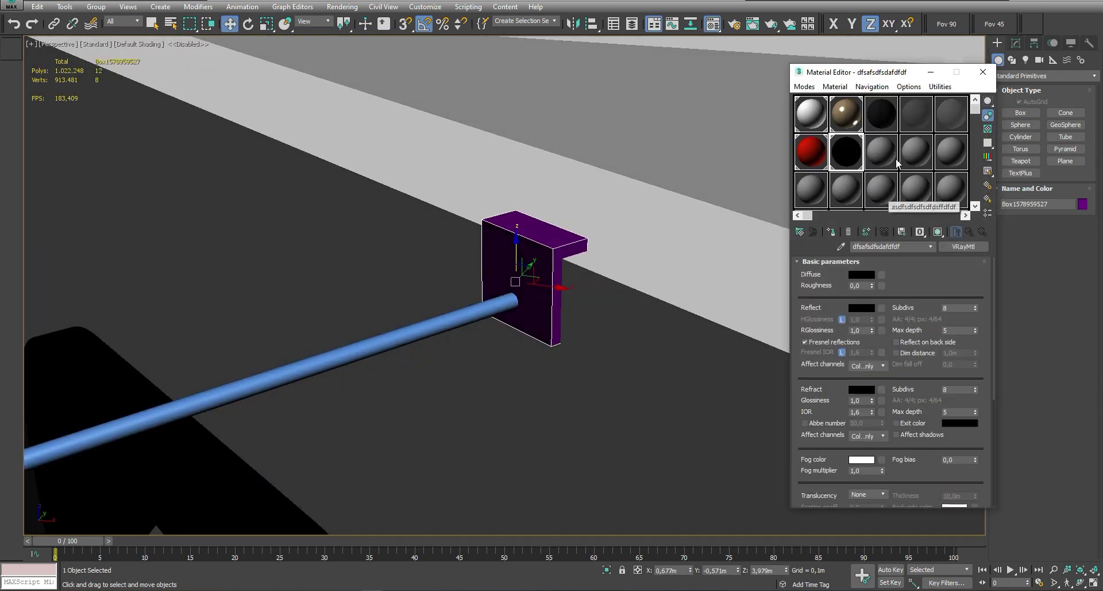
left_click_drag(913, 149, 524, 313)
Square up the lamp and select it together with the pole, nudging them into place
left_click(506, 305)
scroll(505, 306, "down", 3)
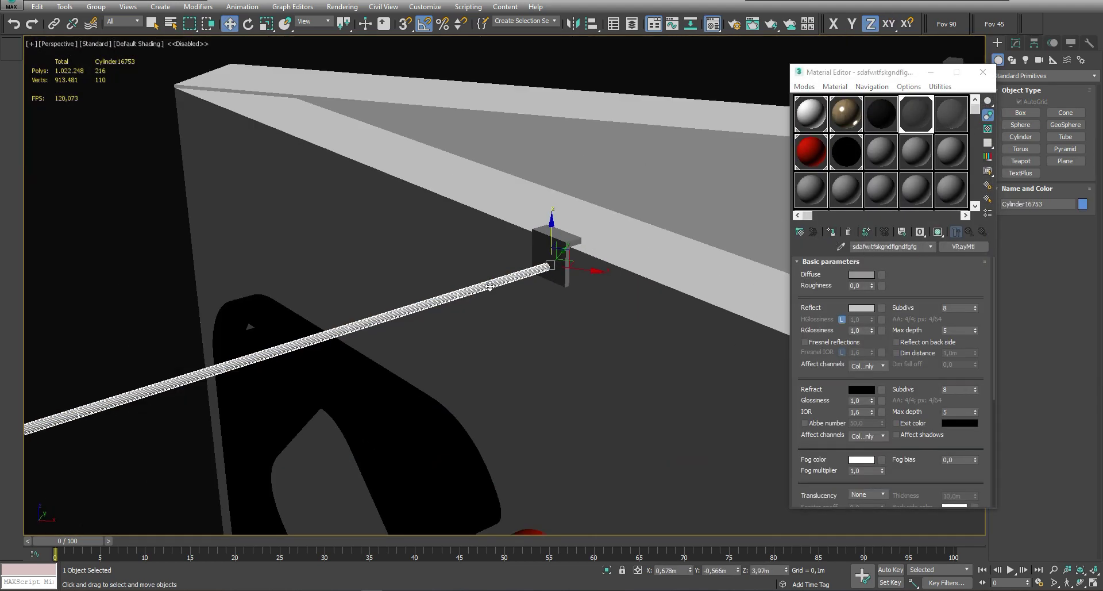
middle_click_drag(506, 306, 500, 230, "alt")
key("alt+w")
left_click(361, 215)
key("alt+w")
key("alt+w")
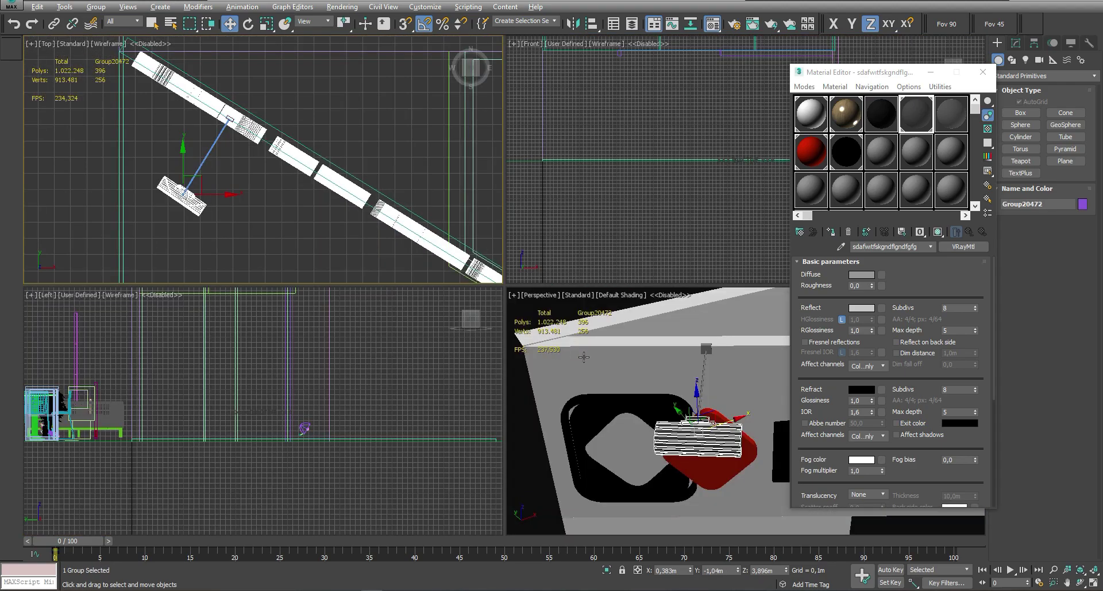
key("alt+w")
middle_click_drag(574, 278, 472, 89, "alt")
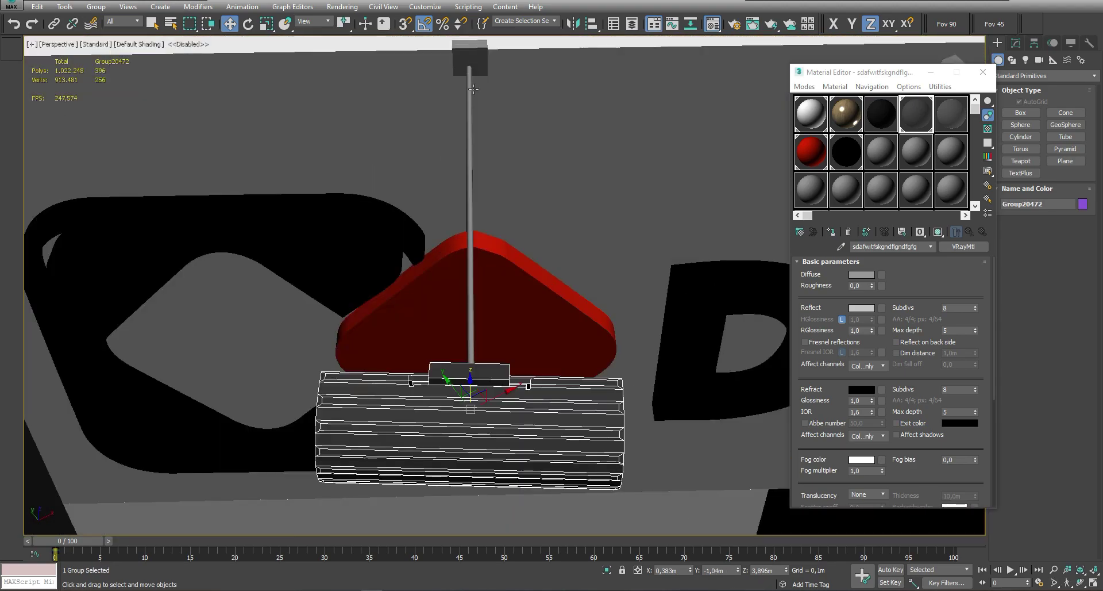
left_click_drag(484, 441, 484, 445)
left_click(467, 273, "ctrl")
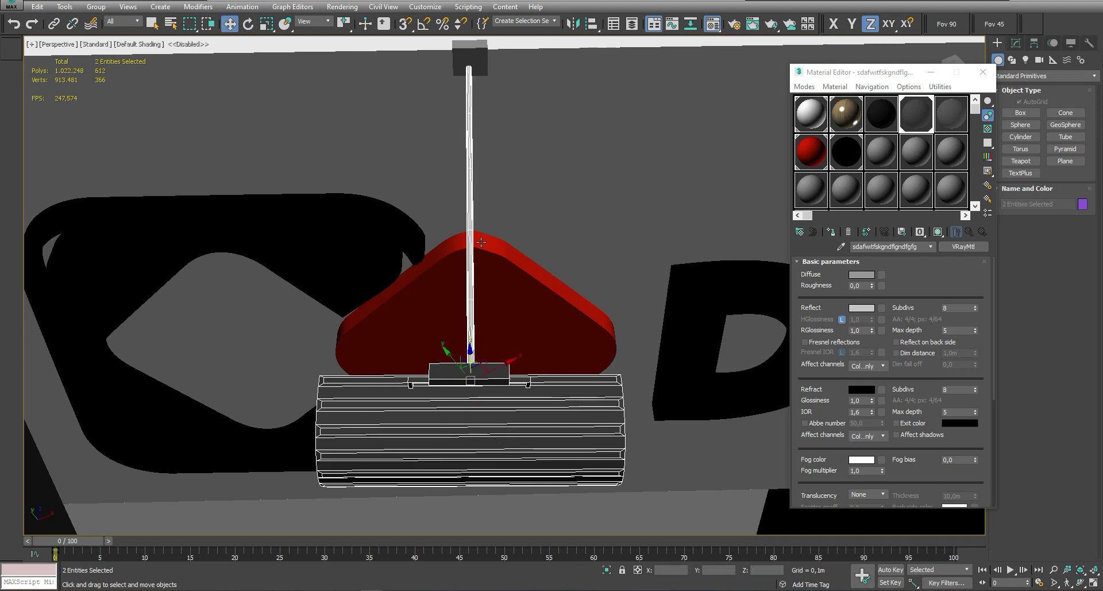
left_click_drag(471, 370, 481, 367)
Group the lamp, pole and bracket into one lamp group
left_click(96, 6)
left_click(101, 19)
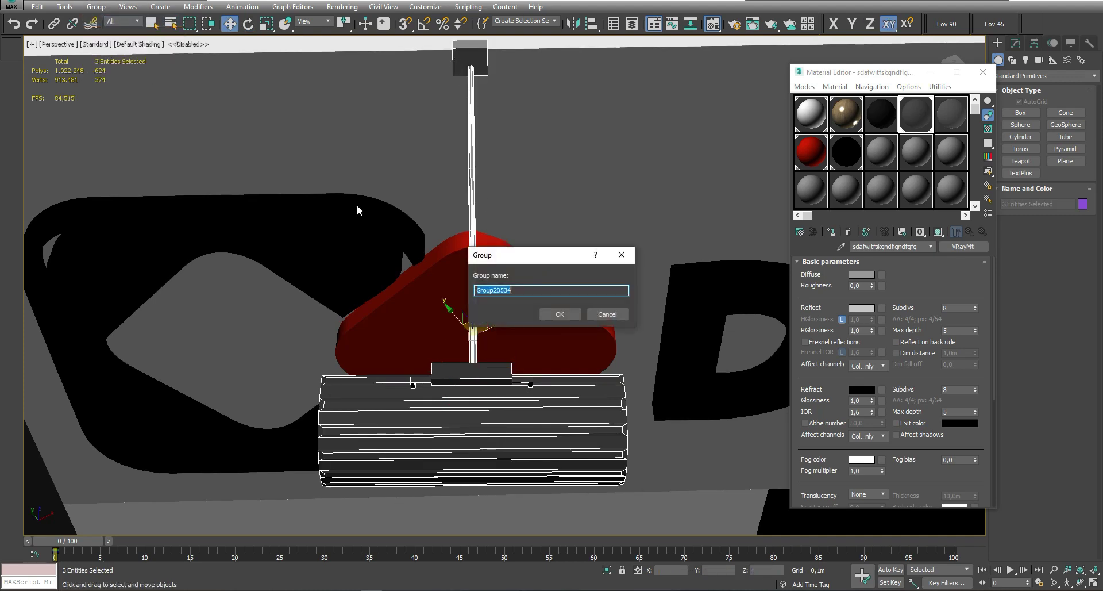
key("Return")
middle_click_drag(381, 294, 315, 288, "alt")
scroll(314, 288, "up", 5)
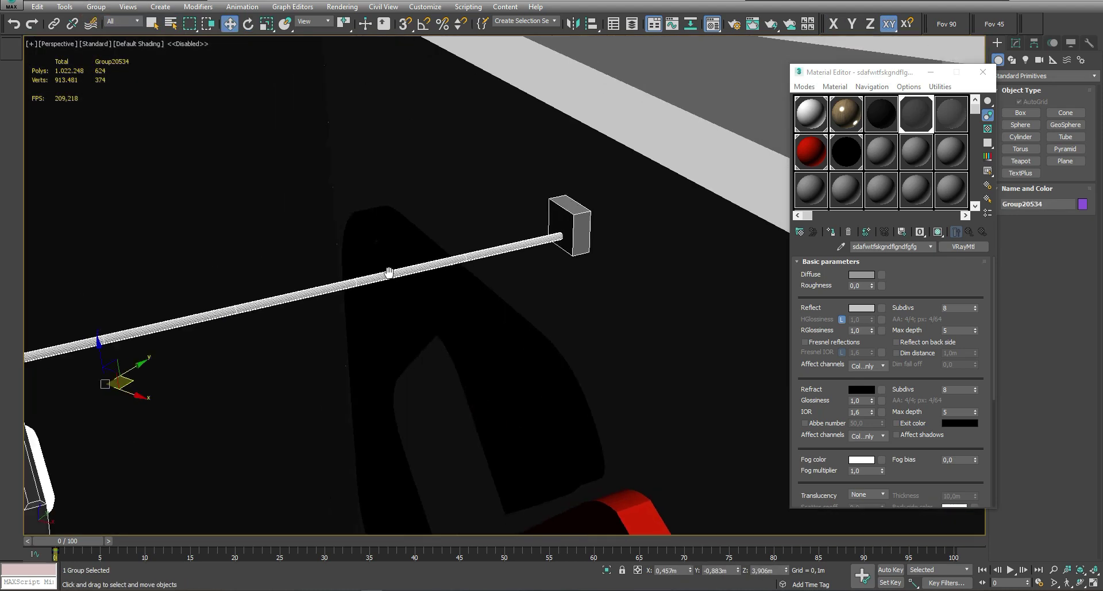
key("w")
mouse_move(172, 368)
middle_mouse_down()
mouse_move(274, 345)
mouse_move(298, 328)
middle_mouse_up()
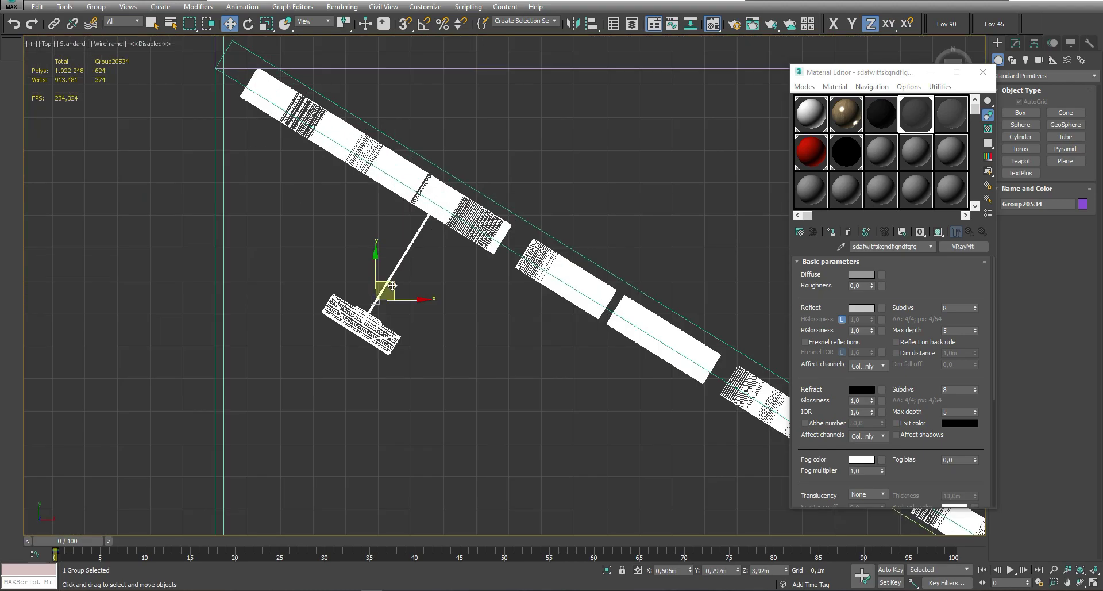
Clone the lamp group and slide the copy along the DÖKUMAS sign
key("t")
left_click_drag(323, 310, 461, 380, "shift")
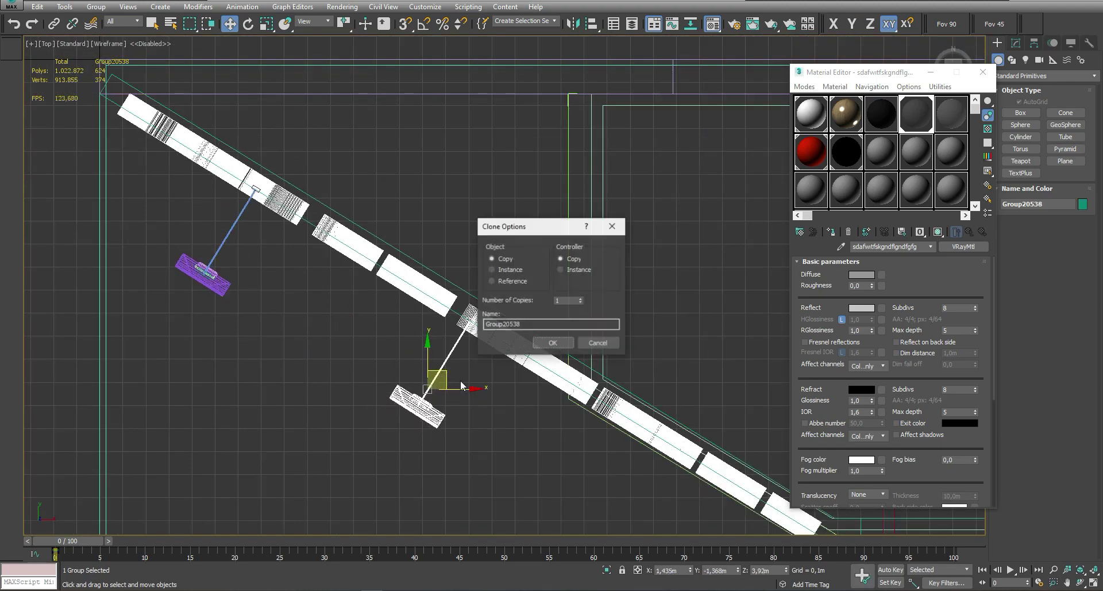
key("Return")
key("shift+z")
middle_click_drag(593, 338, 517, 321, "alt")
key("m")
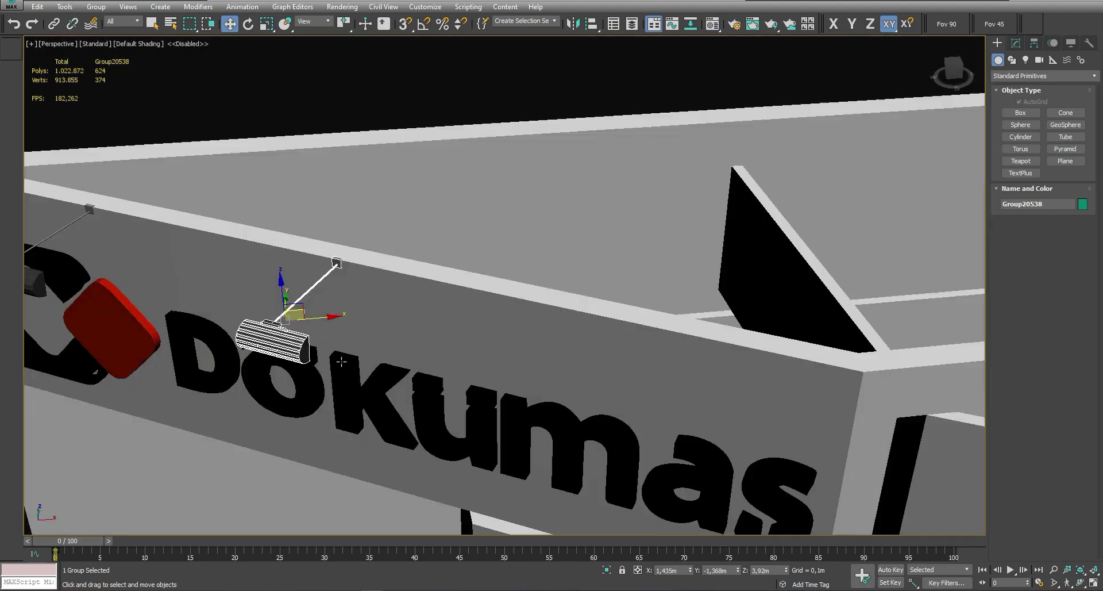
scroll(402, 322, "up", 3)
left_click_drag(290, 313, 695, 326, "shift")
middle_click_drag(692, 323, 644, 345, "alt")
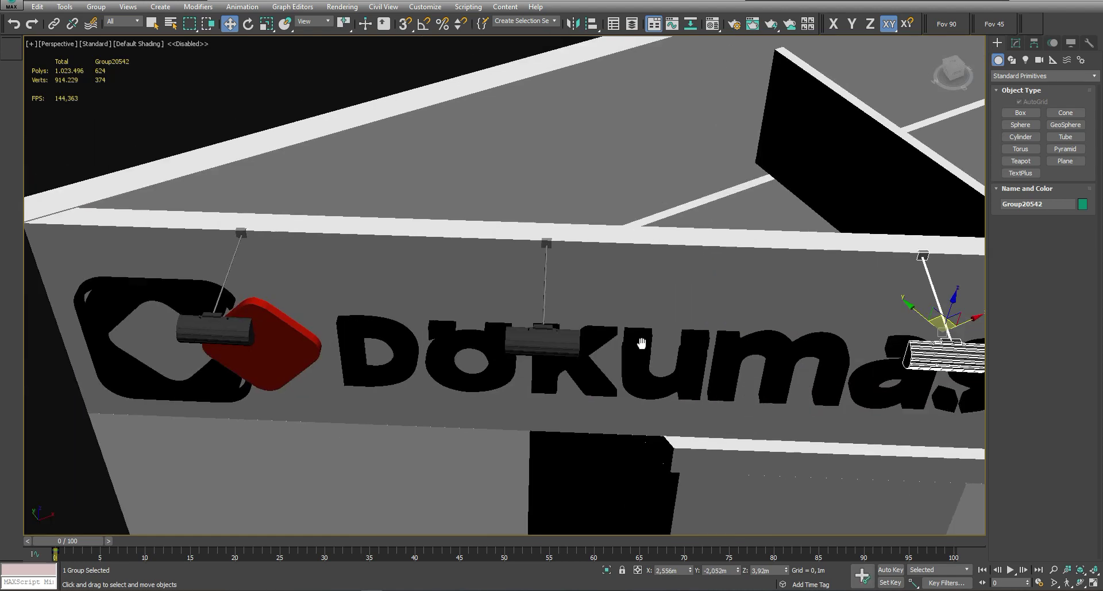
scroll(643, 345, "down", 3)
Try moving a lamp onto the inner wall, then undo the move
key("z")
left_click(530, 354)
left_click(530, 355)
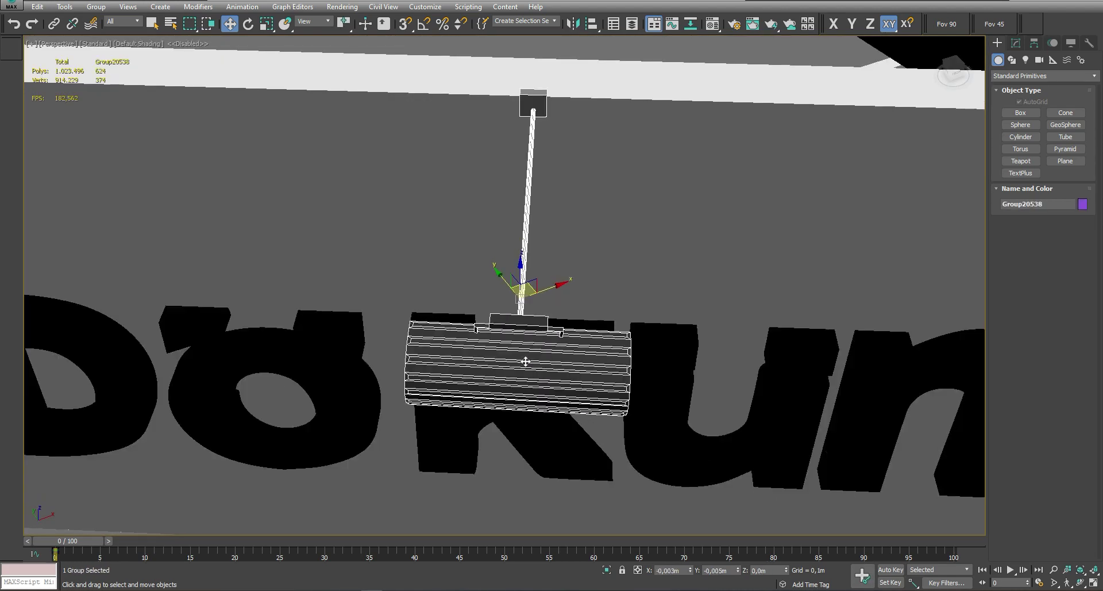
scroll(260, 315, "down", 10)
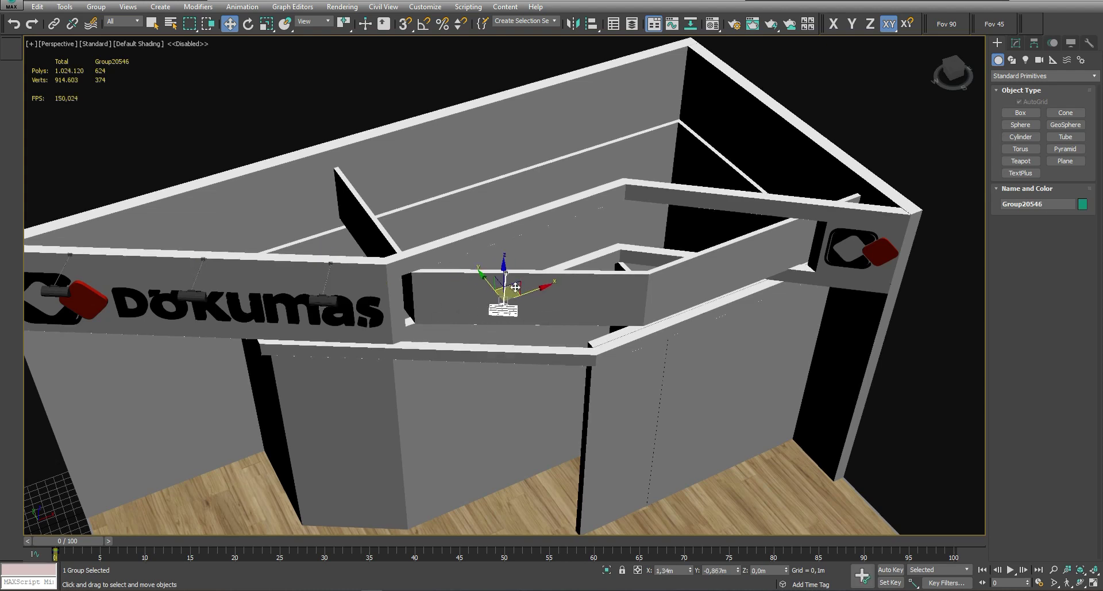
key("z")
middle_click_drag(515, 287, 585, 386, "alt")
scroll(585, 386, "up", 2)
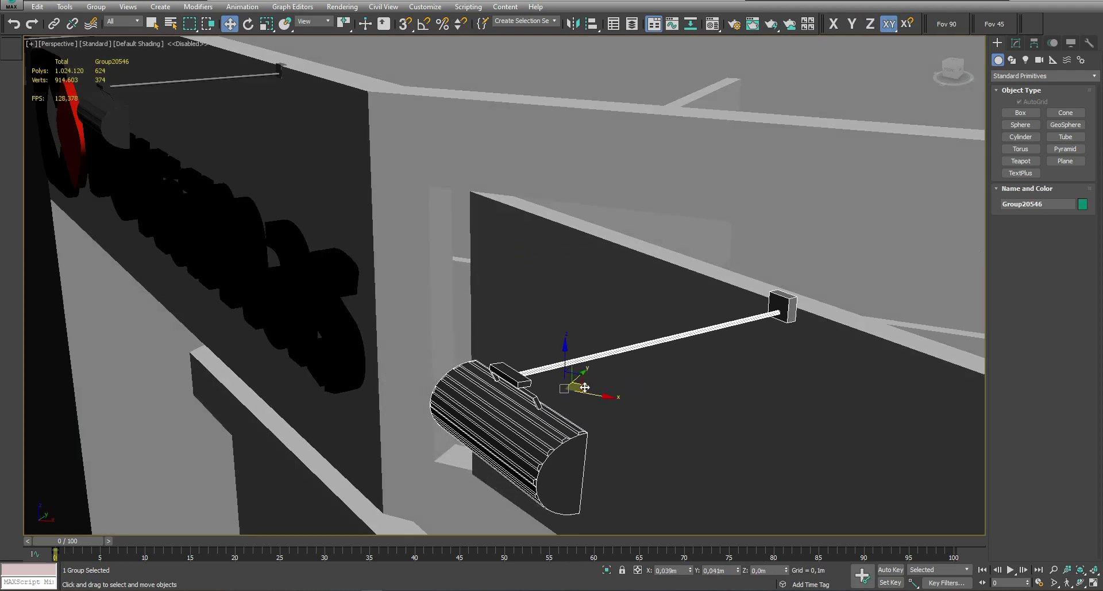
left_click_drag(585, 387, 580, 357)
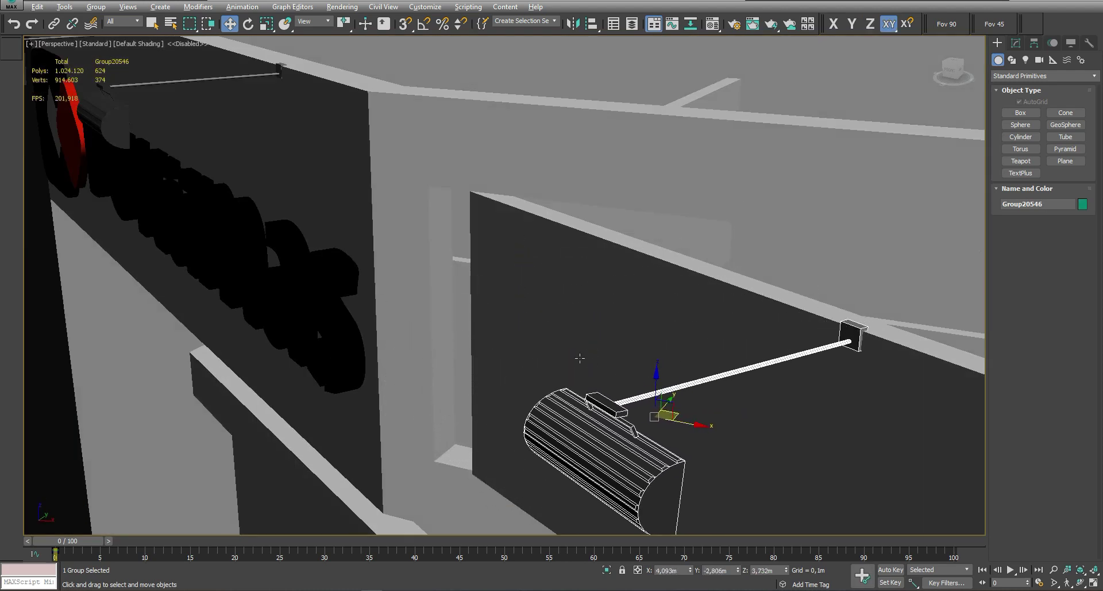
key("ctrl+z")
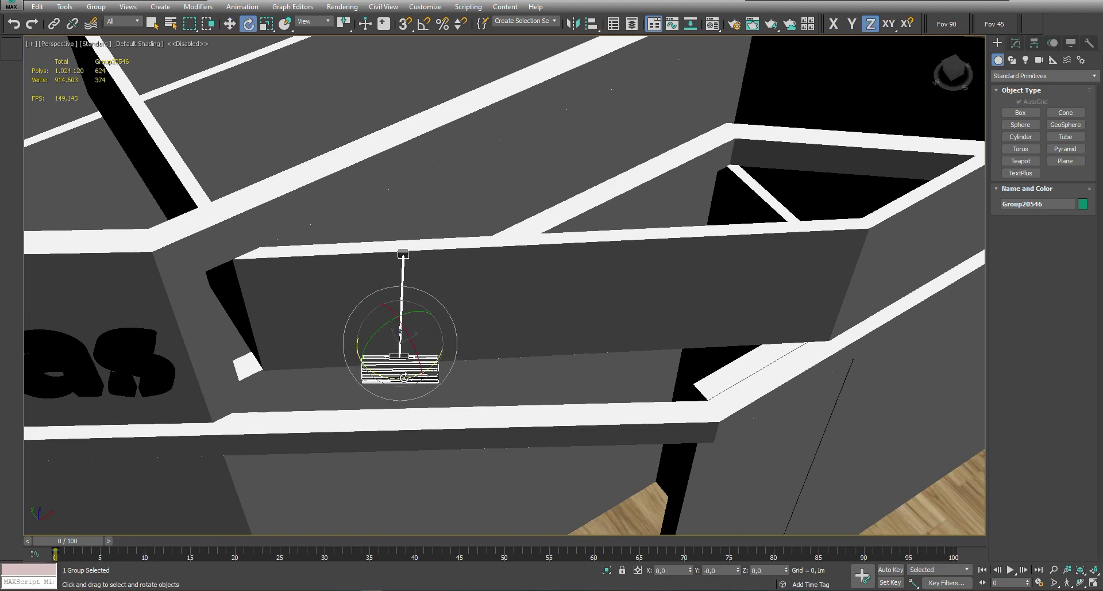
Copy the lamp rightward along the inner header
scroll(406, 356, "up", 2)
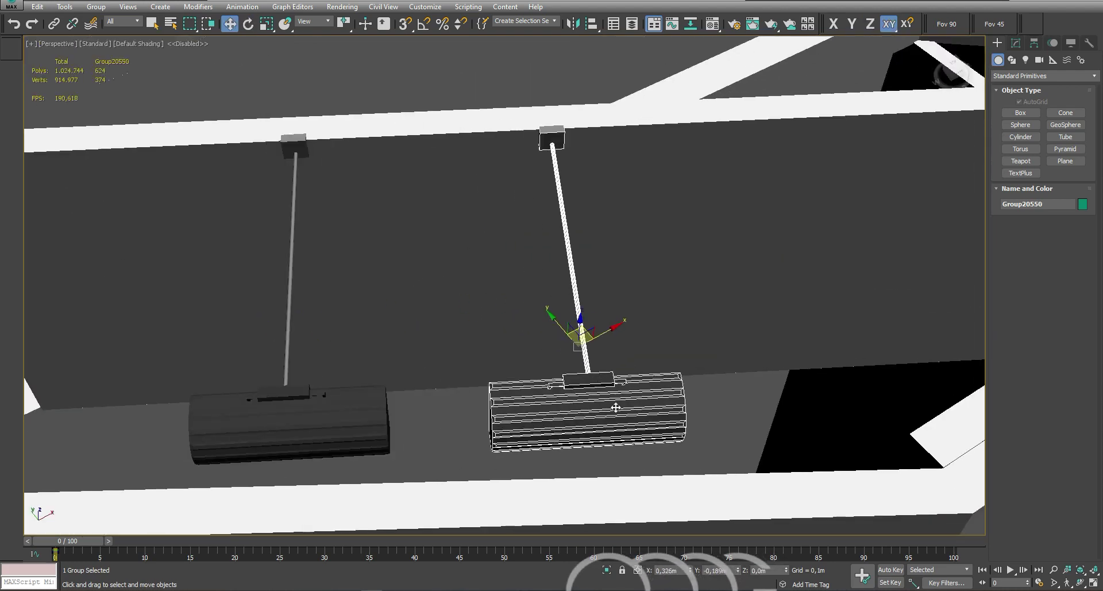
left_click_drag(291, 344, 892, 308, "shift")
scroll(524, 310, "down", 2)
scroll(524, 310, "down", 2)
left_click_drag(524, 311, 594, 302)
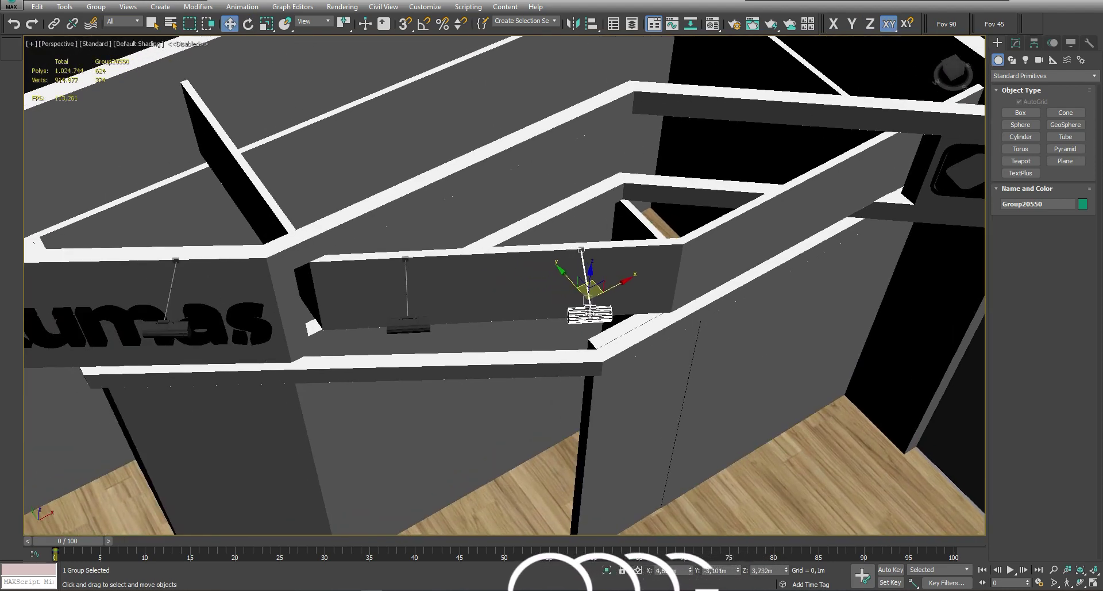
scroll(595, 301, "down", 2)
Position a lamp copy above the right-hand logo
mouse_move(356, 319)
left_mouse_down()
mouse_move(437, 322)
mouse_move(638, 219)
left_mouse_up()
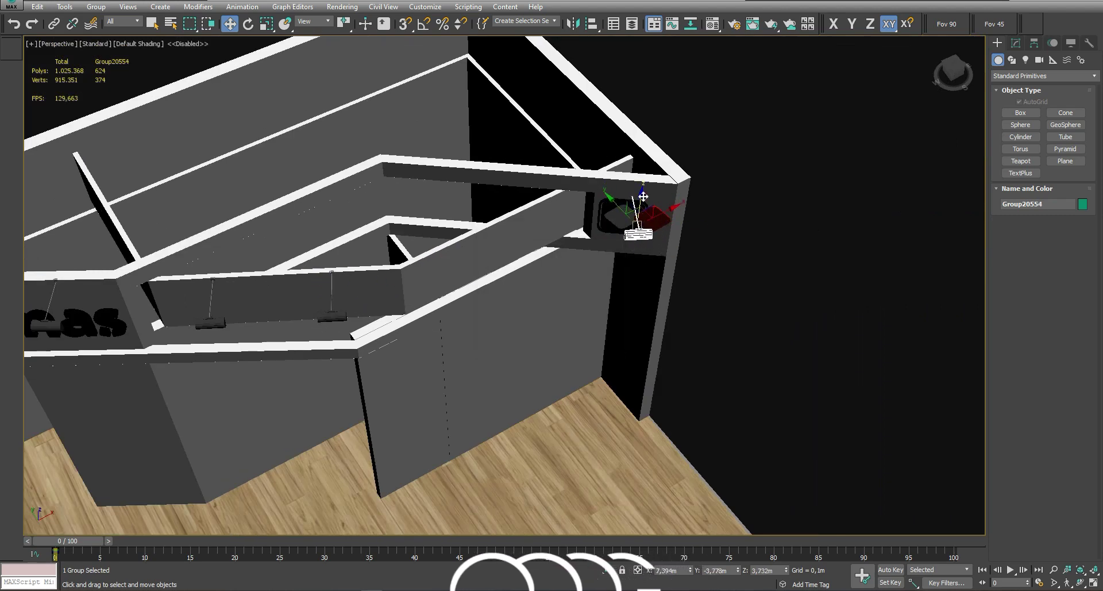
key("e")
key("z")
key("w")
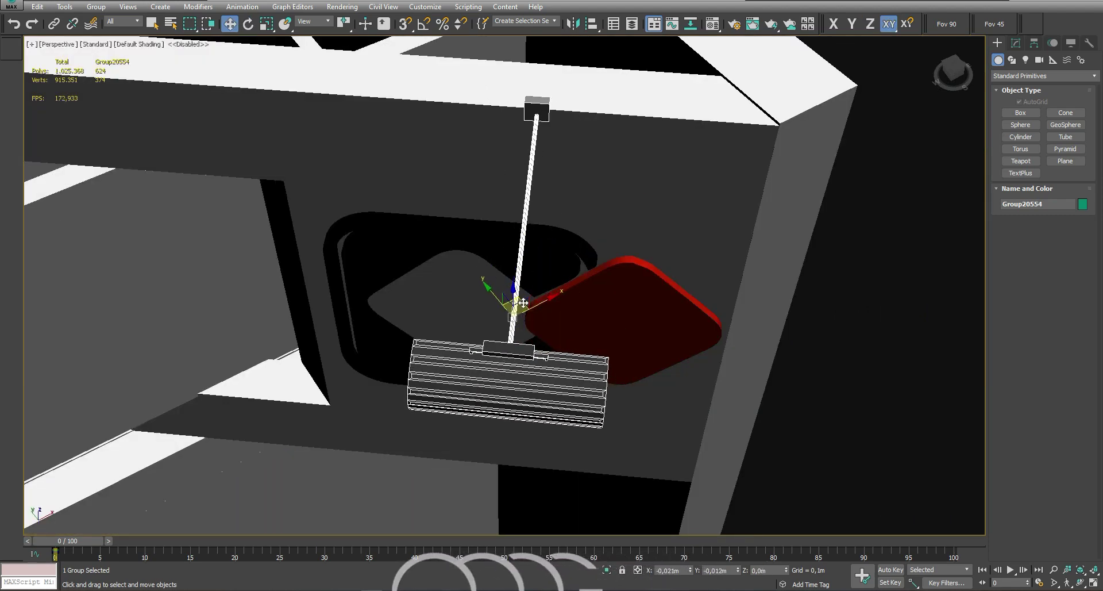
mouse_move(517, 295)
middle_mouse_down("alt")
mouse_move(586, 199)
mouse_move(557, 173)
middle_mouse_up("alt")
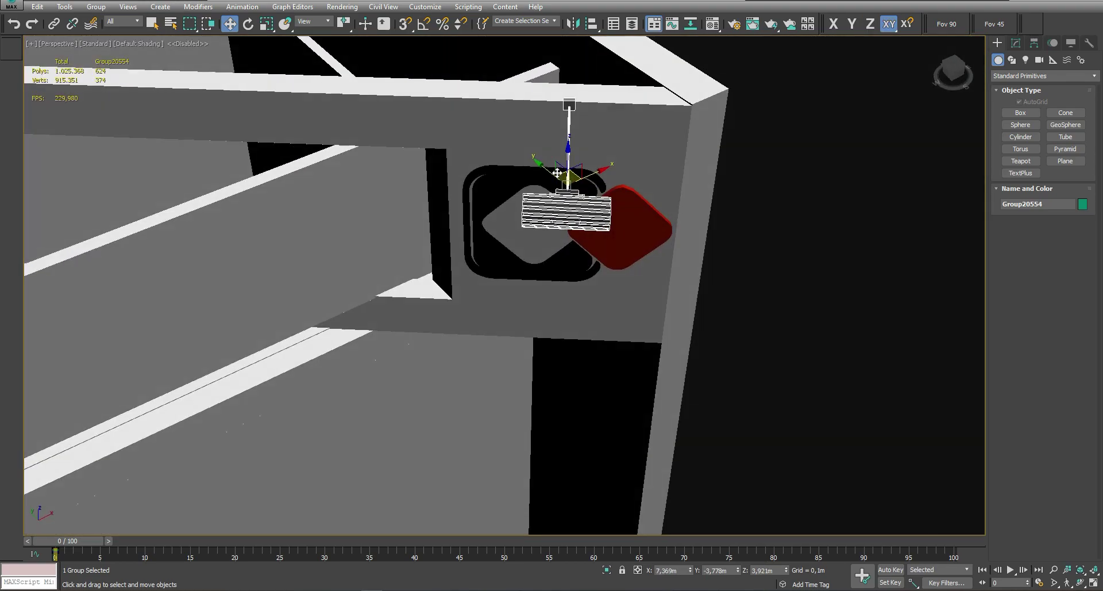
scroll(555, 214, "down", 3)
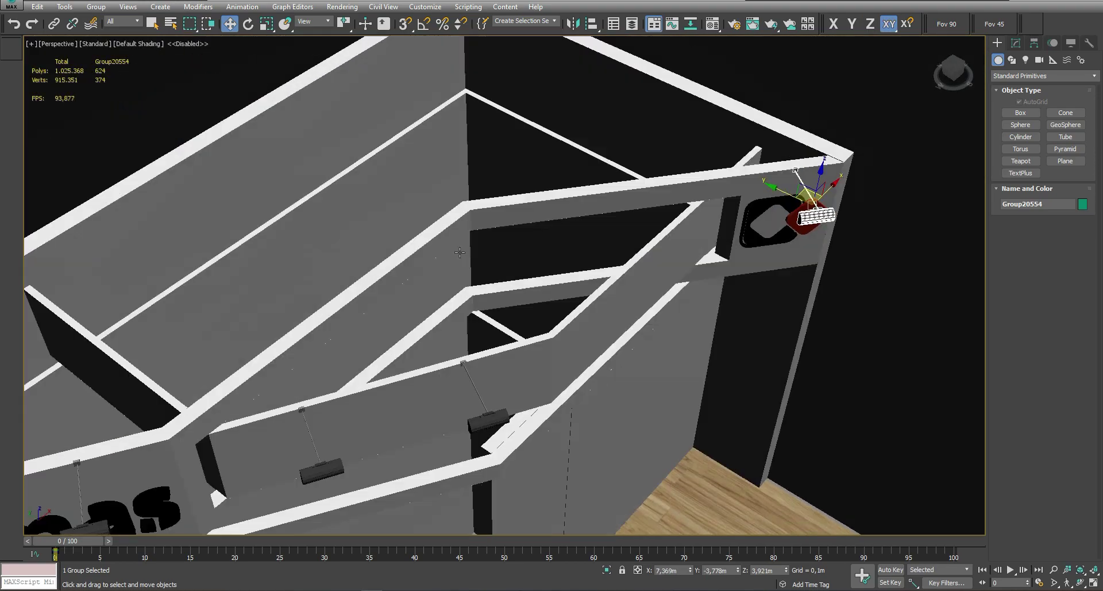
middle_click_drag(555, 214, 198, 235, "alt")
In Top view, nudge the top vertices of the Line003 wall outline slightly along Y
key("t")
scroll(302, 257, "down", 5)
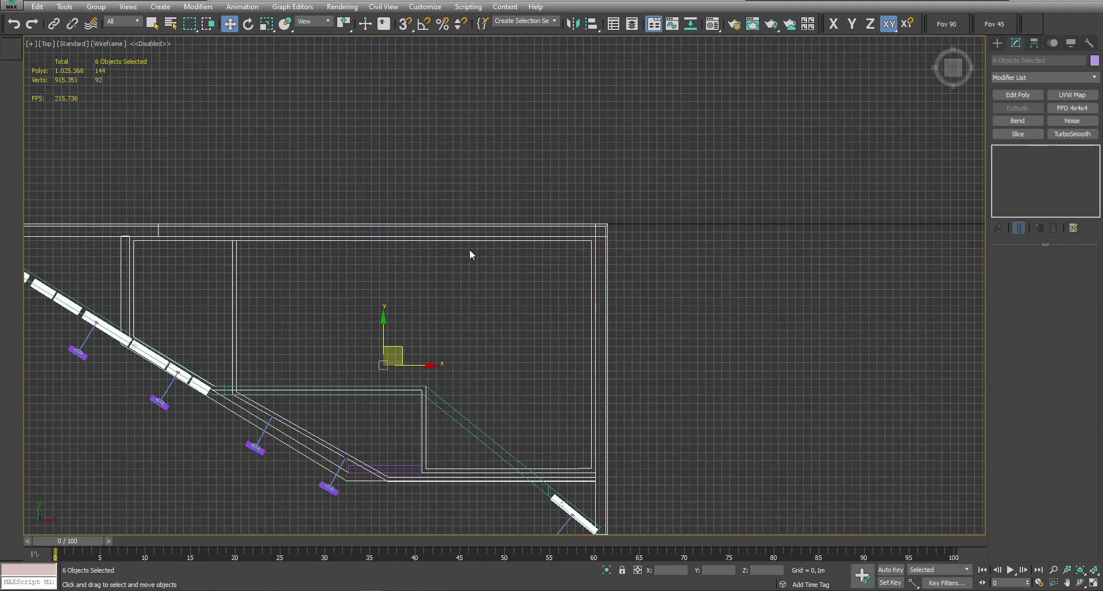
left_click(1026, 150)
left_click(1012, 160)
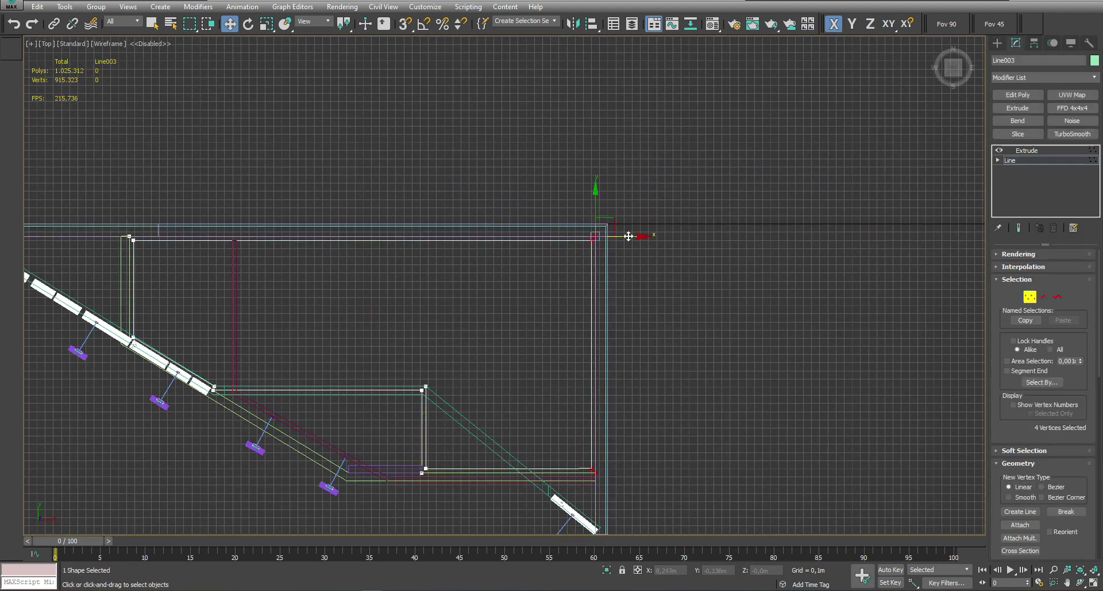
left_click_drag(597, 207, 597, 204)
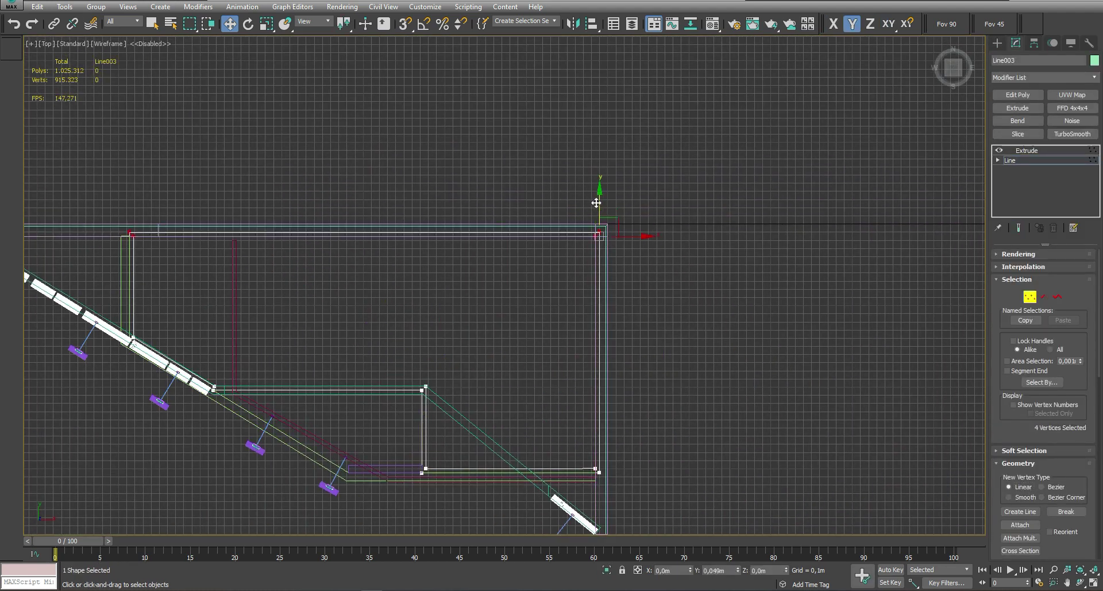
Exit vertex editing and orbit the perspective view to review the reshaped wall
key("1")
key("z")
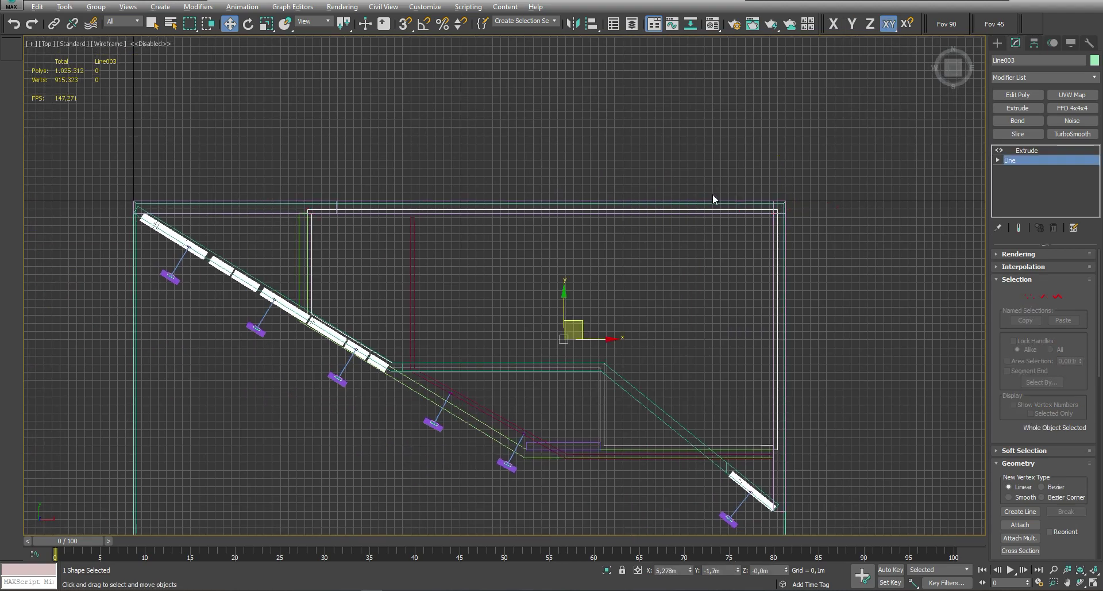
key("p")
key("z")
scroll(536, 269, "down", 3)
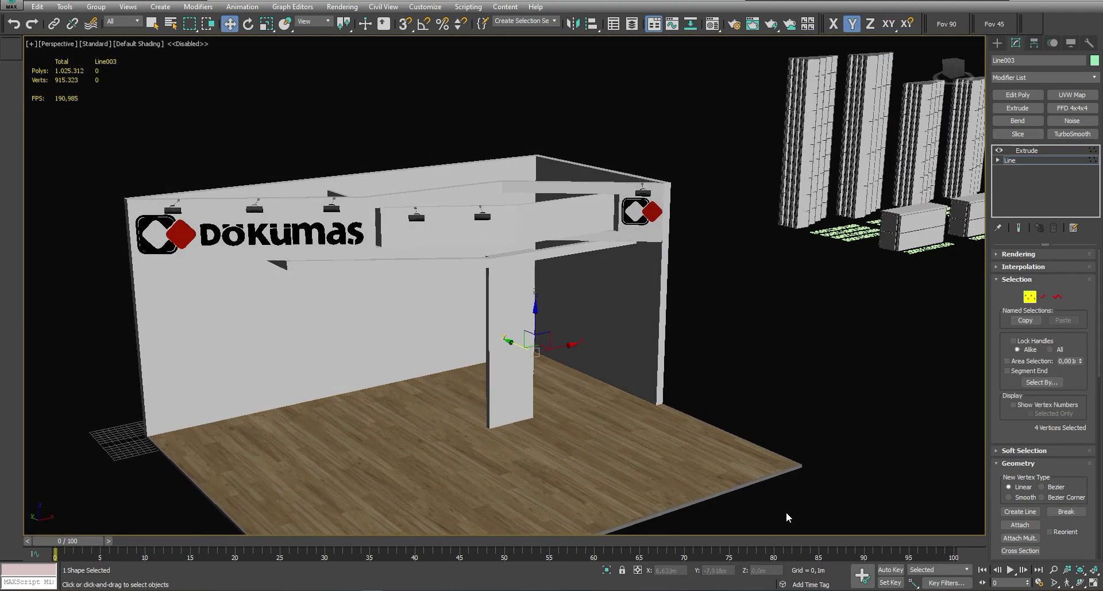
mouse_move(535, 269)
middle_mouse_down("alt")
mouse_move(493, 304)
mouse_move(460, 271)
mouse_move(490, 197)
middle_mouse_up("alt")
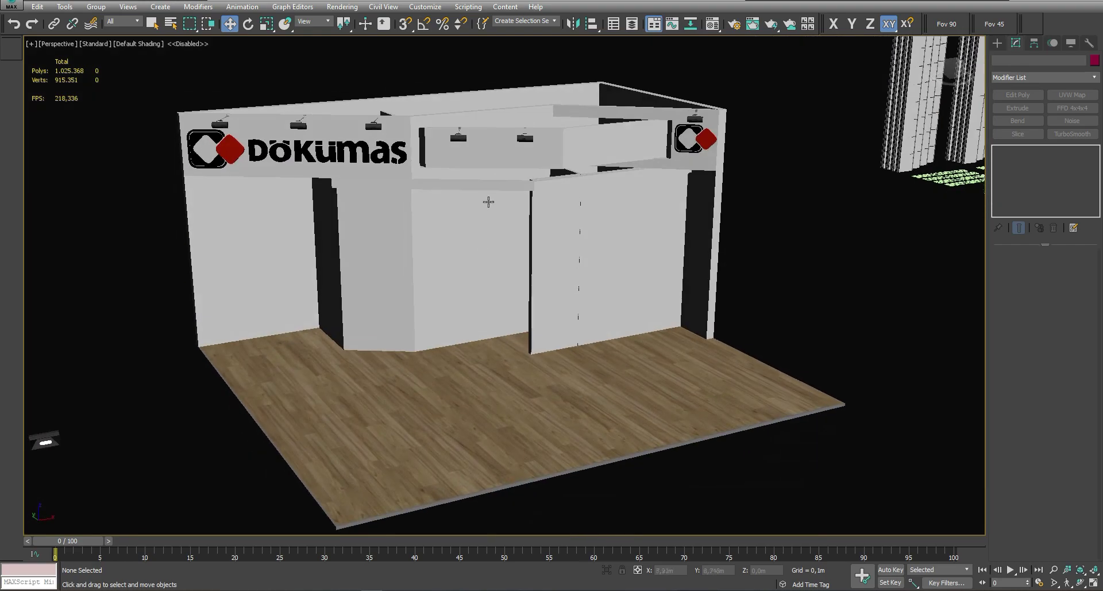
scroll(490, 197, "up", 2)
scroll(531, 216, "up", 2)
scroll(529, 283, "down", 2)
Connect the selected left-wall edges with a new edge in isolated wireframe view
left_click(529, 306)
scroll(529, 305, "up", 2)
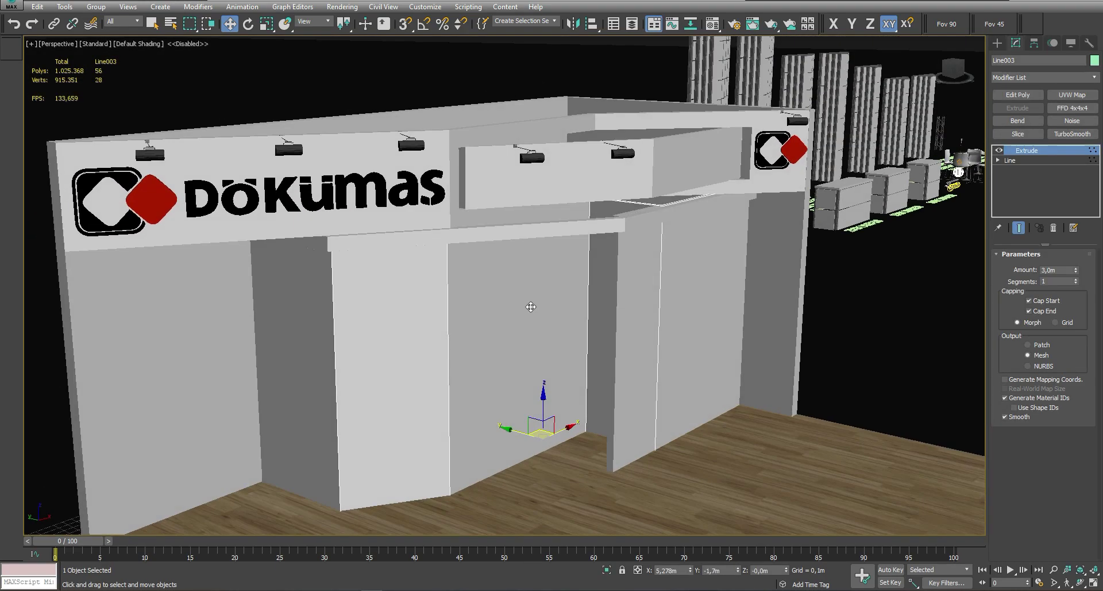
key("2")
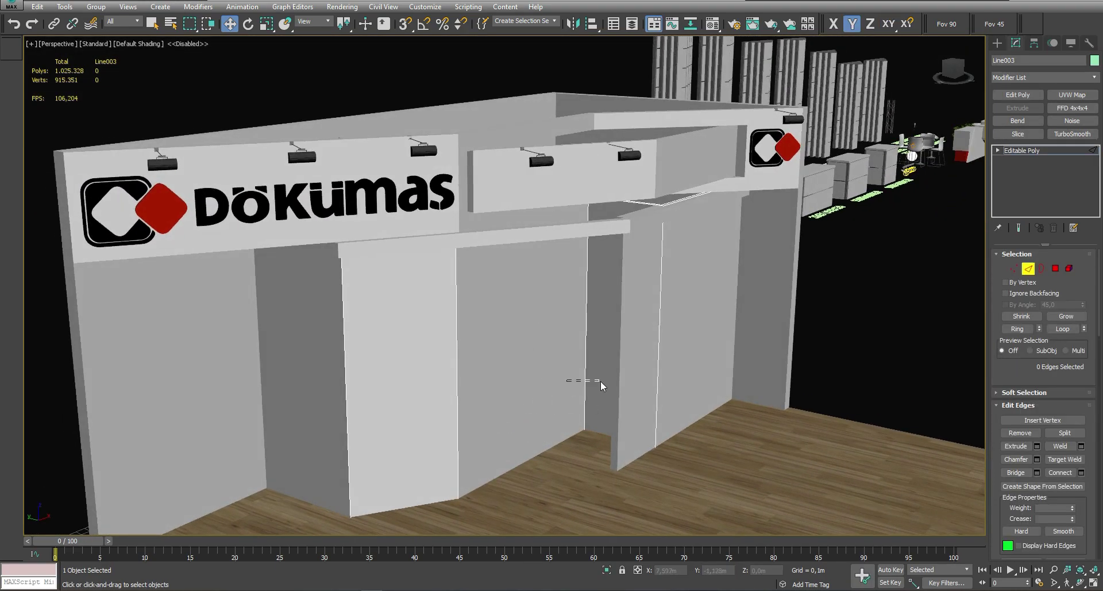
scroll(559, 479, "down", 3)
mouse_move(545, 192)
middle_mouse_down("alt")
mouse_move(550, 321)
mouse_move(512, 353)
mouse_move(409, 306)
middle_mouse_up("alt")
key("F3")
key("alt+q")
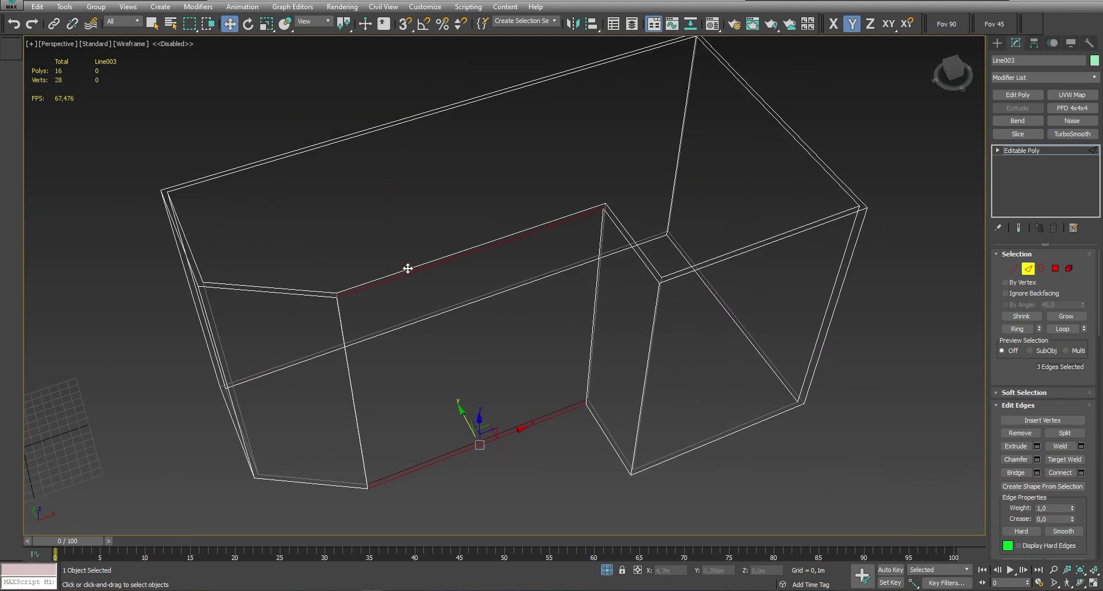
left_click(1081, 473)
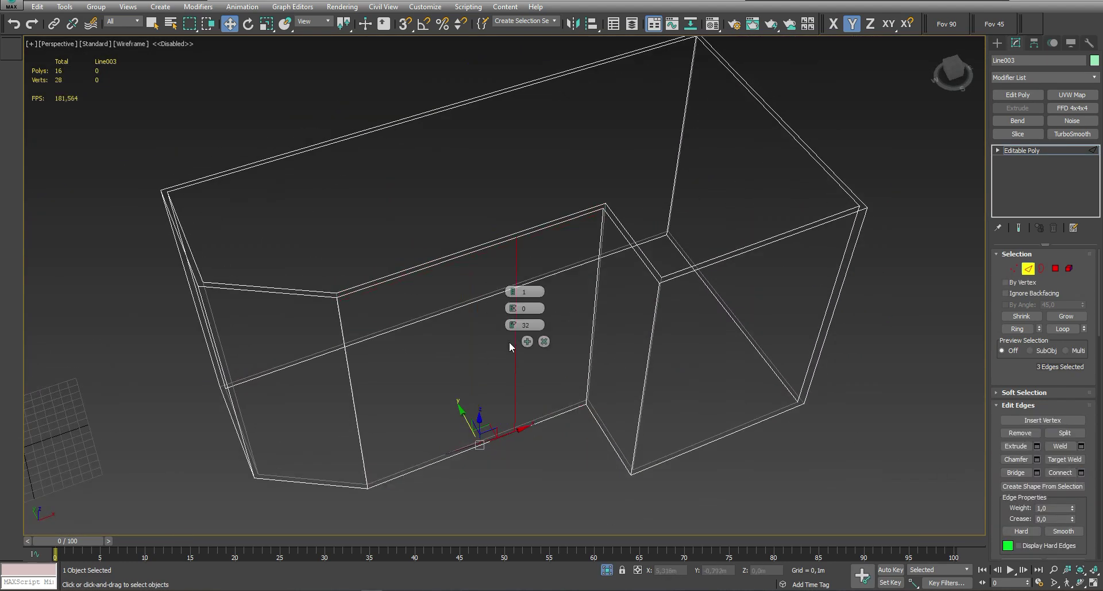
left_click(509, 342)
key("1")
left_click(516, 235)
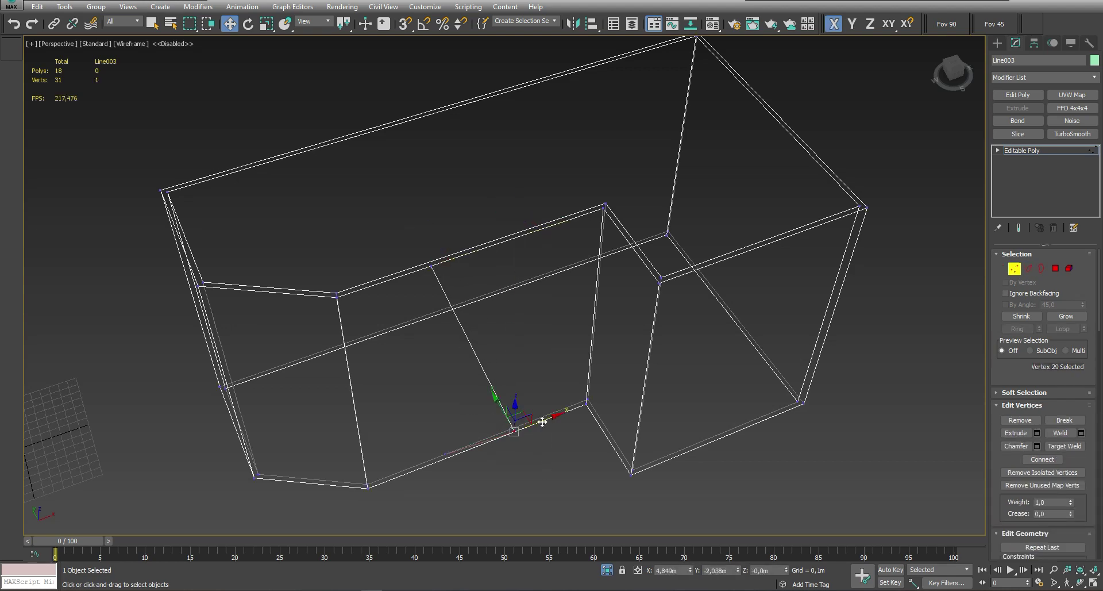
Restore the full shaded scene, select two wall faces and bring up the Material Editor
key("F3")
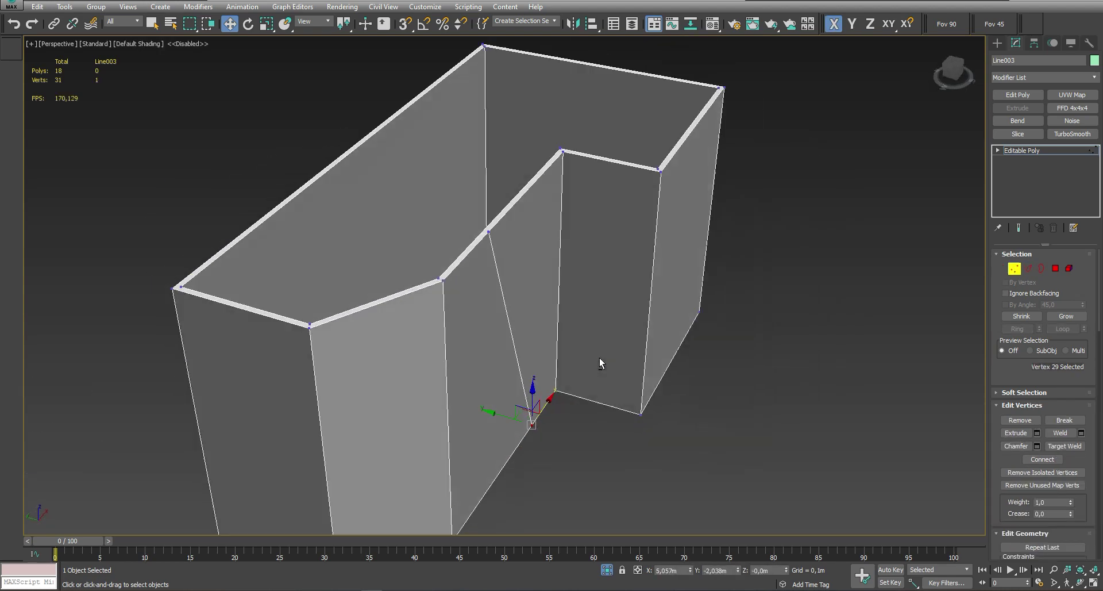
key("alt+q")
scroll(639, 340, "up", 5)
key("4")
left_click(592, 276)
left_click(574, 281, "ctrl")
mouse_move(574, 281)
middle_mouse_down("alt")
mouse_move(598, 332)
mouse_move(564, 310)
middle_mouse_up("alt")
key("m")
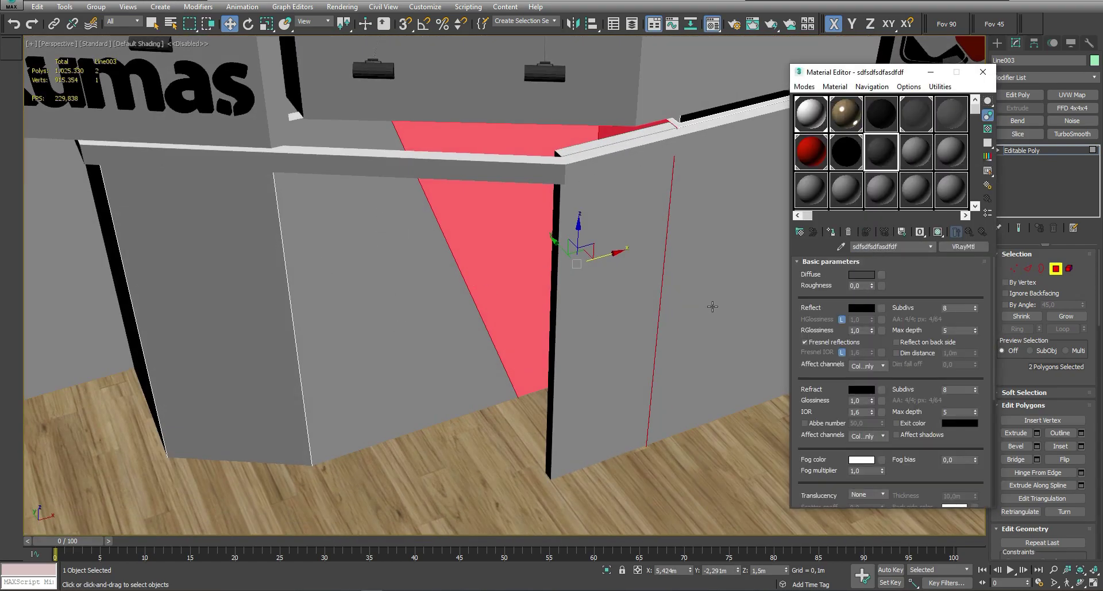
scroll(505, 389, "down", 5)
scroll(591, 321, "down", 3)
middle_click_drag(591, 320, 263, 327, "alt")
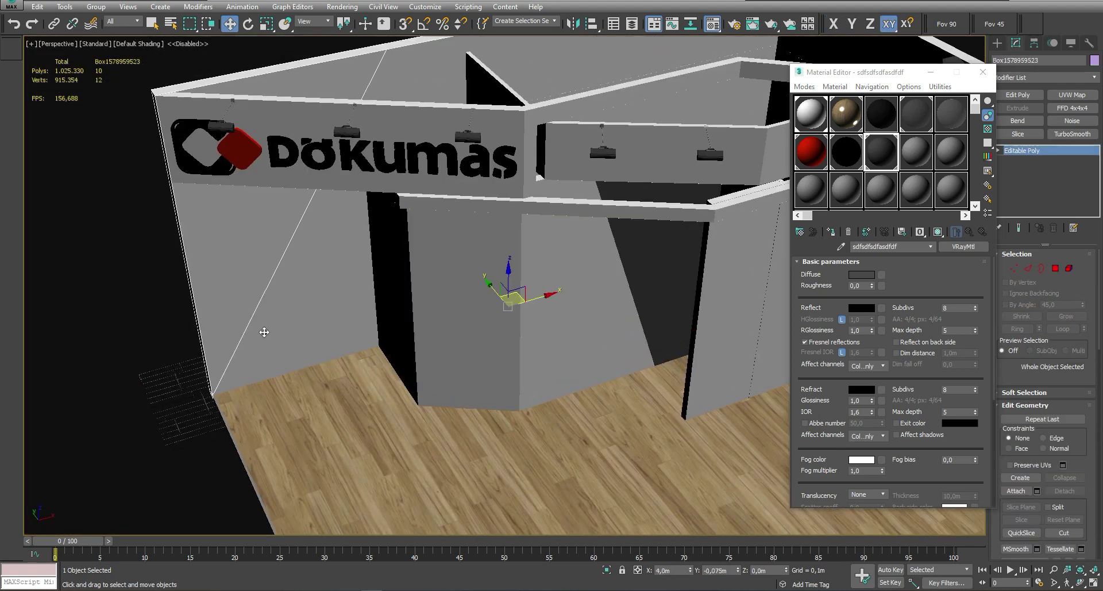
Cut the diagonal edge into the left wall and assign the red VRayMtl to its lower triangle
key("2")
left_click(261, 307)
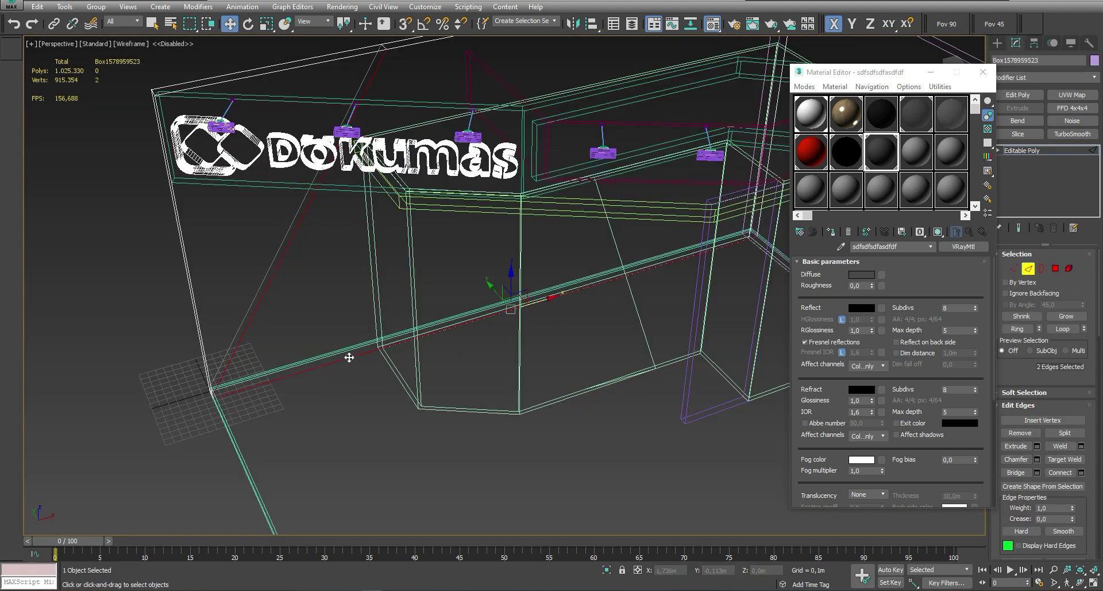
left_click(1080, 472)
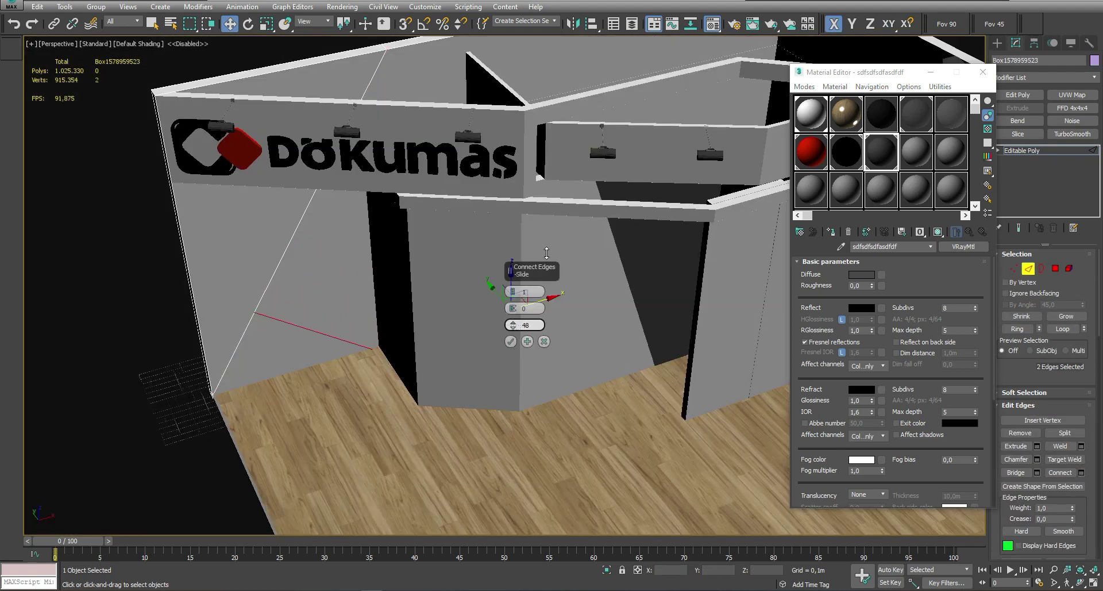
left_click(510, 342)
key("4")
left_click(280, 345)
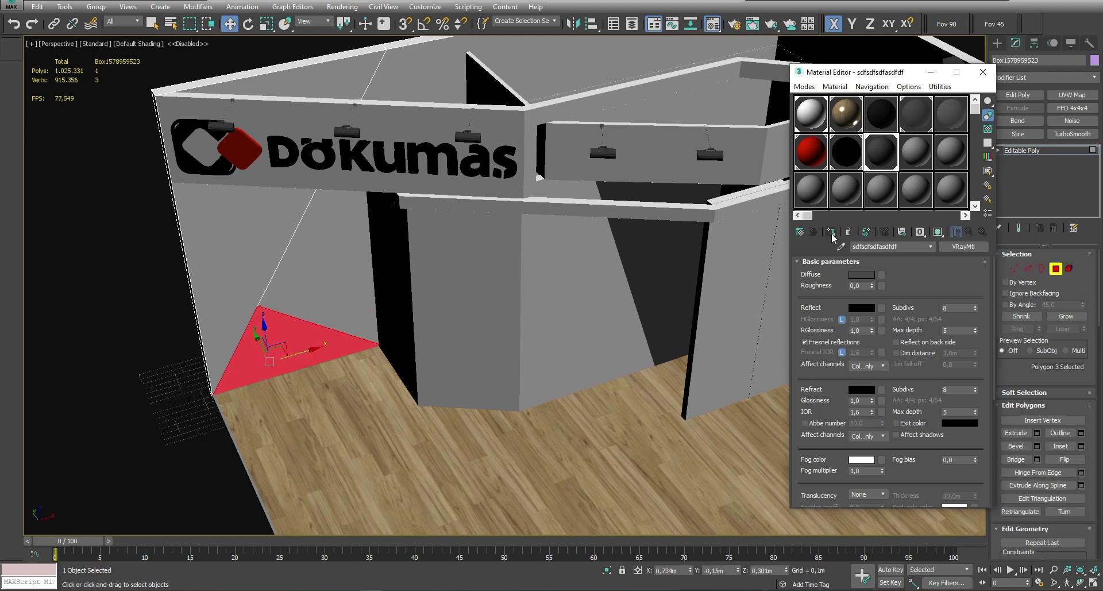
left_click(811, 151)
left_click(830, 231)
Connect the selected right-wall edges with a new edge
middle_click_drag(403, 287, 292, 317)
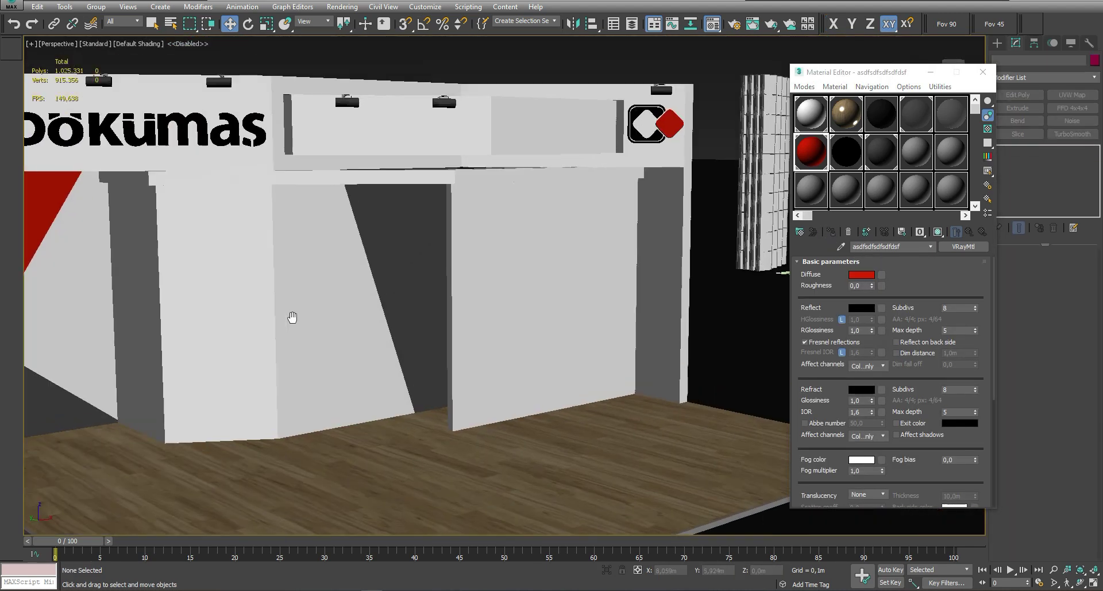
left_click(661, 314)
middle_click_drag(661, 314, 685, 330, "alt")
key("2")
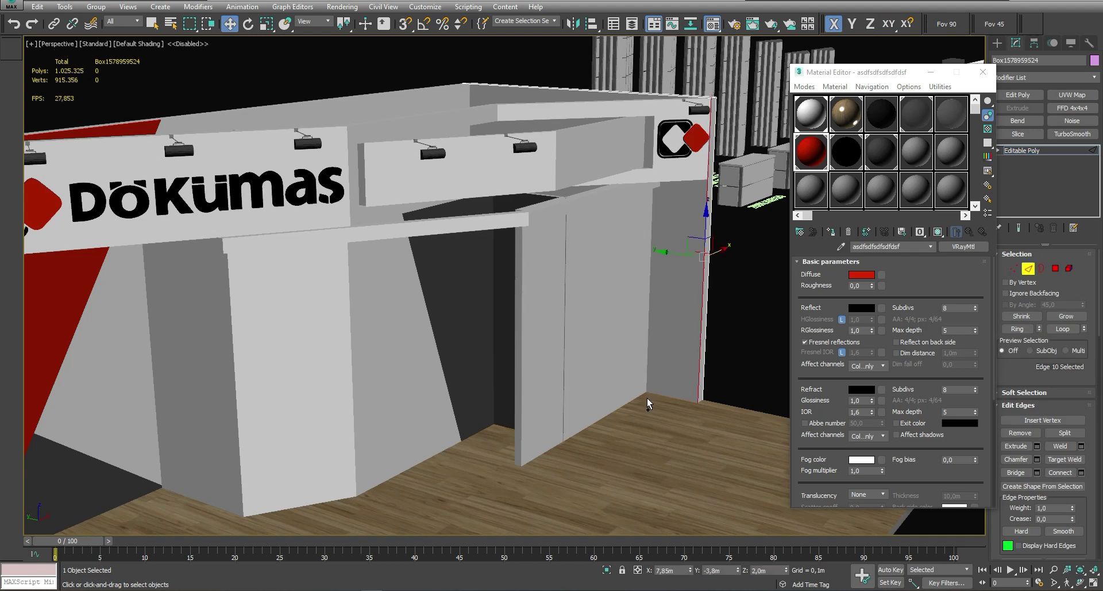
left_click(1081, 473)
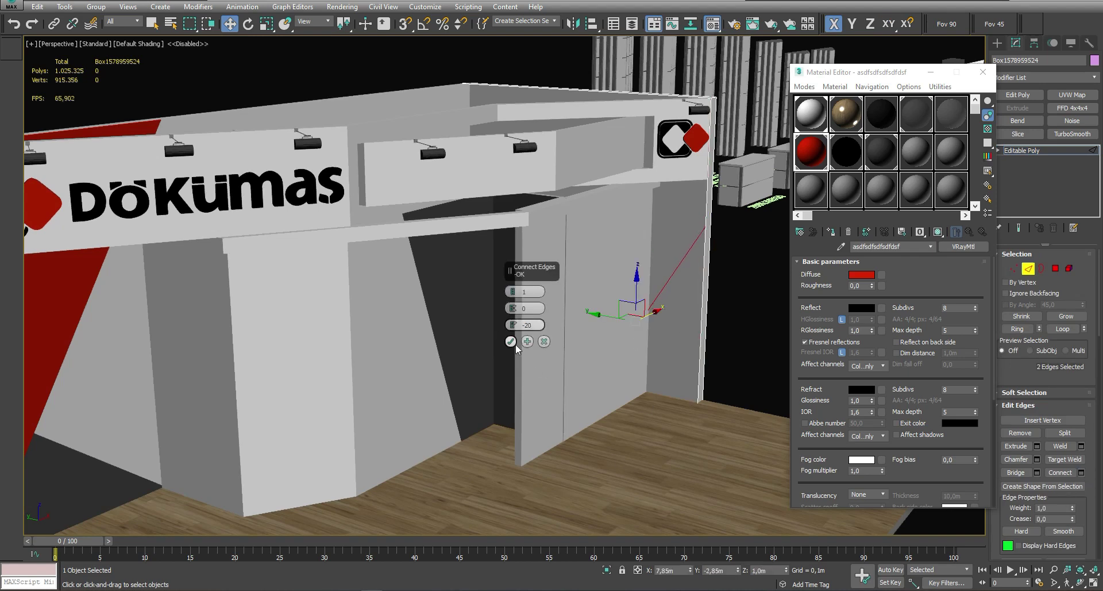
left_click(512, 343)
key("F3")
key("1")
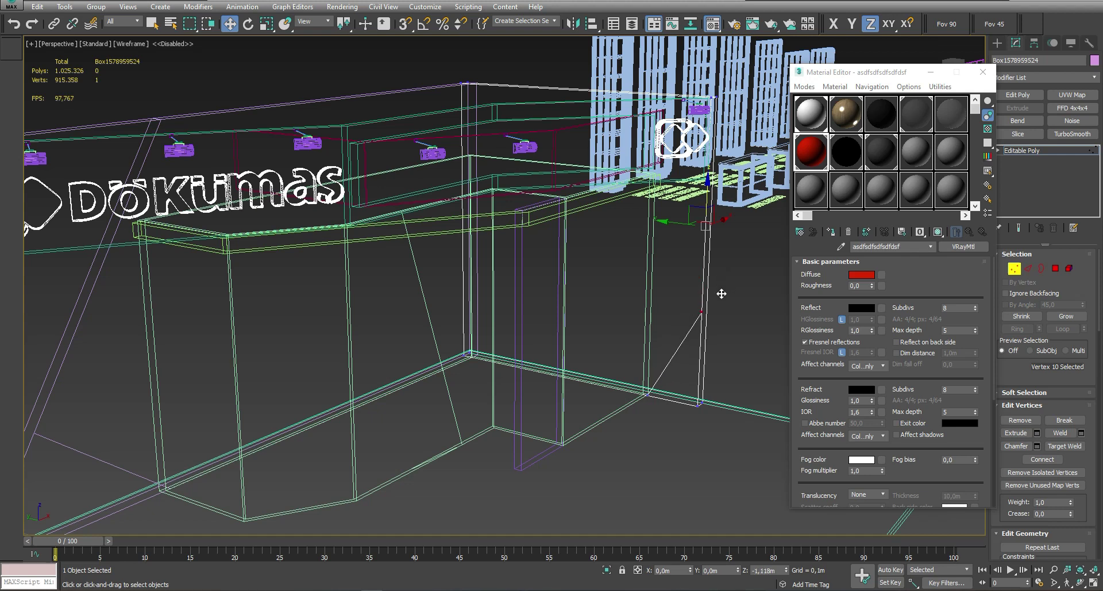
Join a vertical and the top wall edge with a diagonal using Connect (Ctrl+Shift+E)
middle_click_drag(691, 341, 637, 342, "alt")
key("F3")
key("2")
left_click(637, 342)
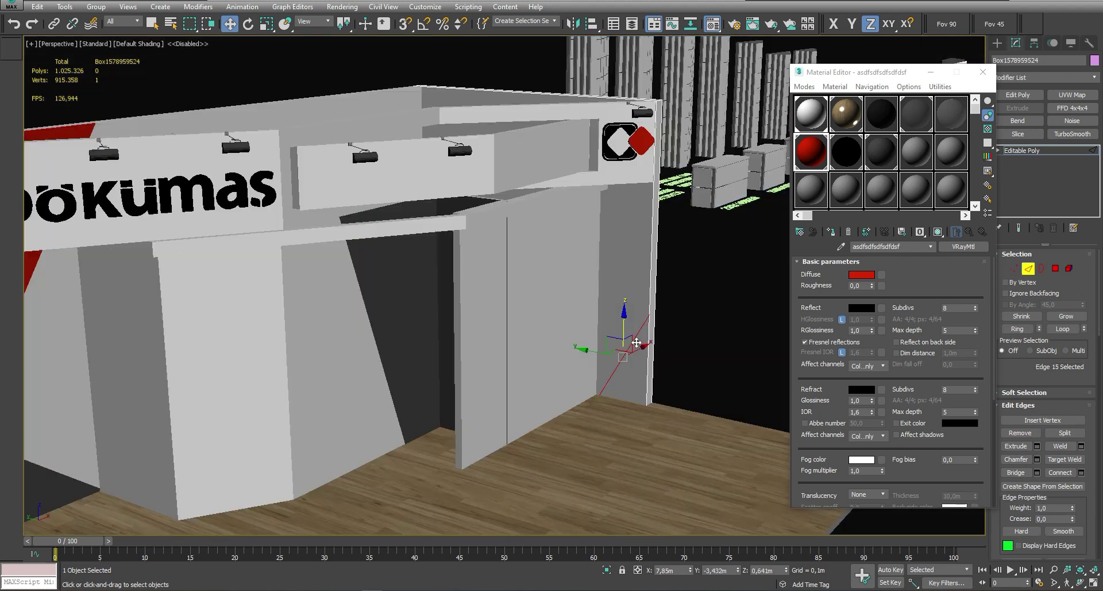
left_click(573, 99, "ctrl")
middle_click_drag(576, 225, 559, 284, "alt")
key("ctrl+shift+e")
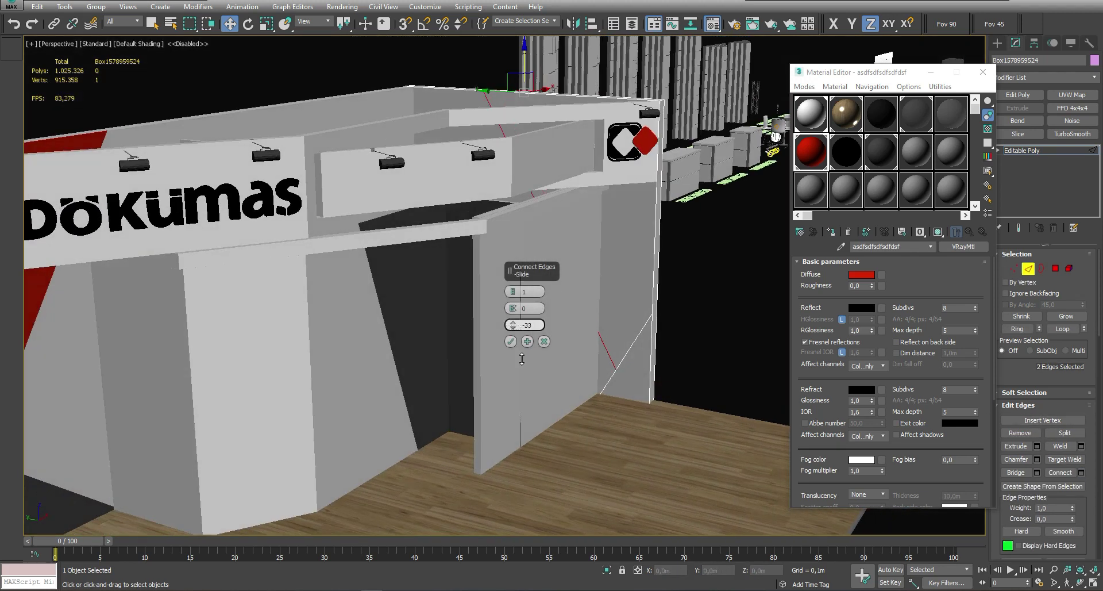
left_click(510, 342)
key("1")
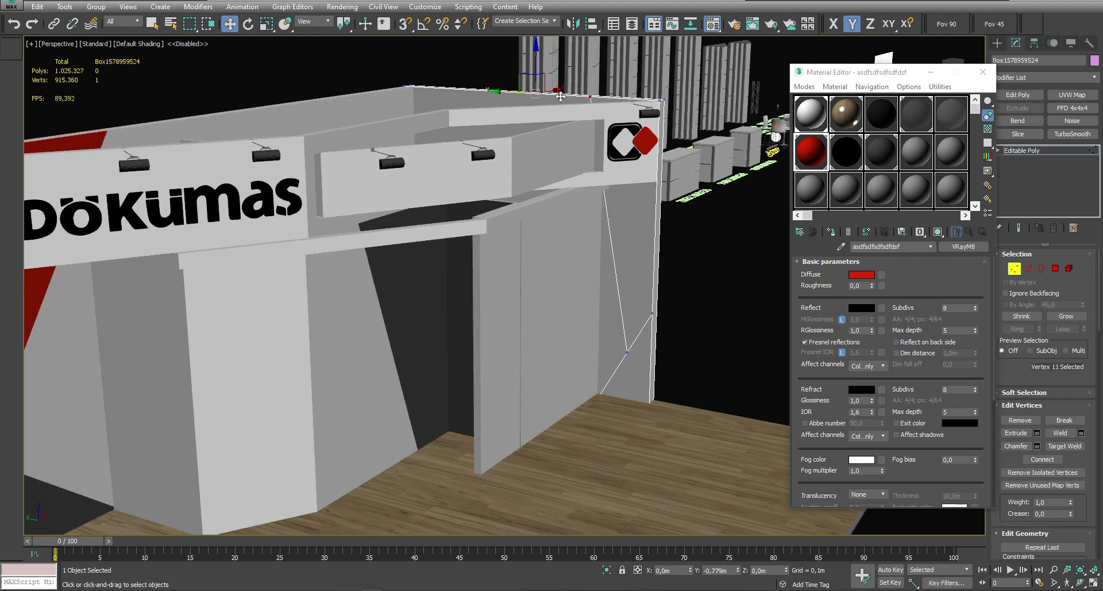
Add another connecting edge across the right front wall
mouse_move(560, 96)
middle_mouse_down("alt")
mouse_move(423, 115)
mouse_move(466, 123)
middle_mouse_up("alt")
middle_click_drag(375, 111, 498, 260, "alt")
key("4")
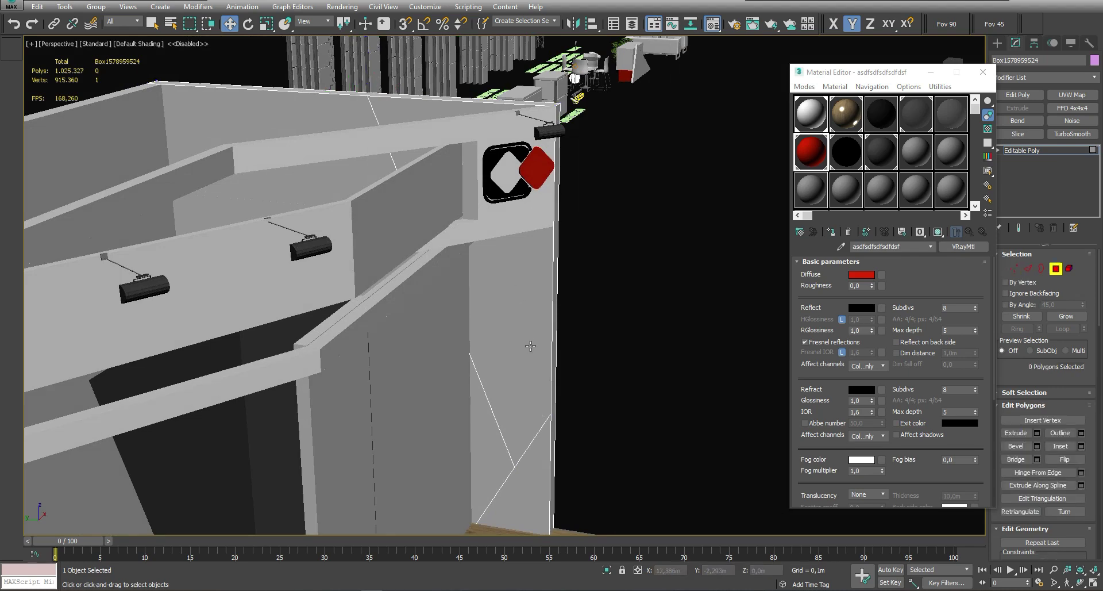
scroll(529, 348, "down", 5)
mouse_move(530, 347)
middle_mouse_down("alt")
mouse_move(575, 270)
mouse_move(536, 266)
mouse_move(574, 270)
middle_mouse_up("alt")
scroll(536, 266, "up", 4)
scroll(574, 270, "up", 2)
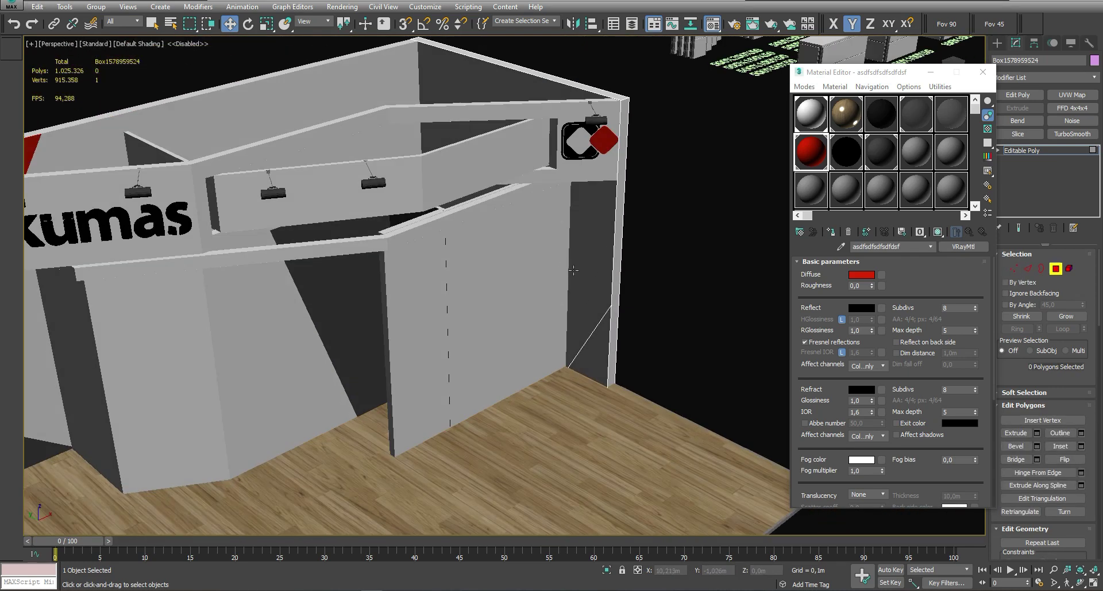
left_click(565, 108)
key("2")
left_click(1080, 473)
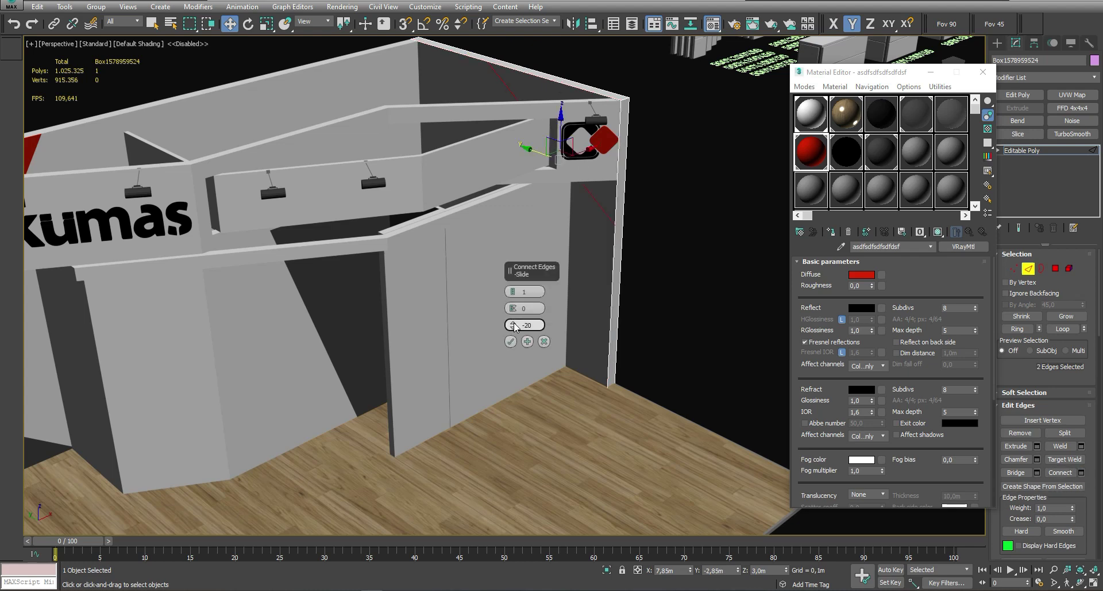
left_click(510, 341)
Reset the diagonal's slide to 0 and make the triangular wall piece red
key("1")
left_click(610, 289)
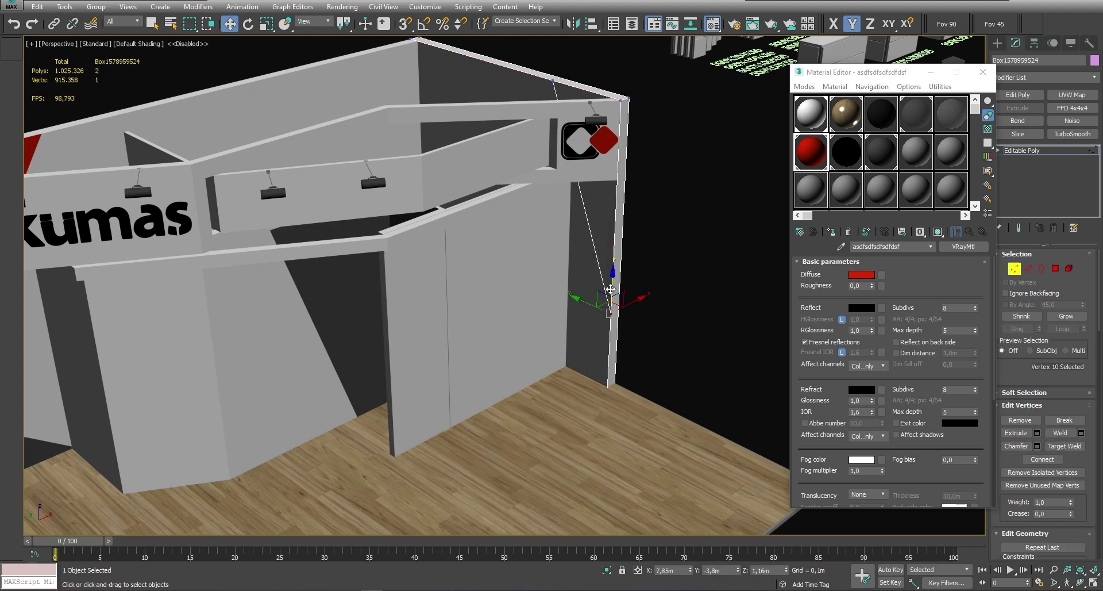
middle_click_drag(620, 366, 572, 139, "alt")
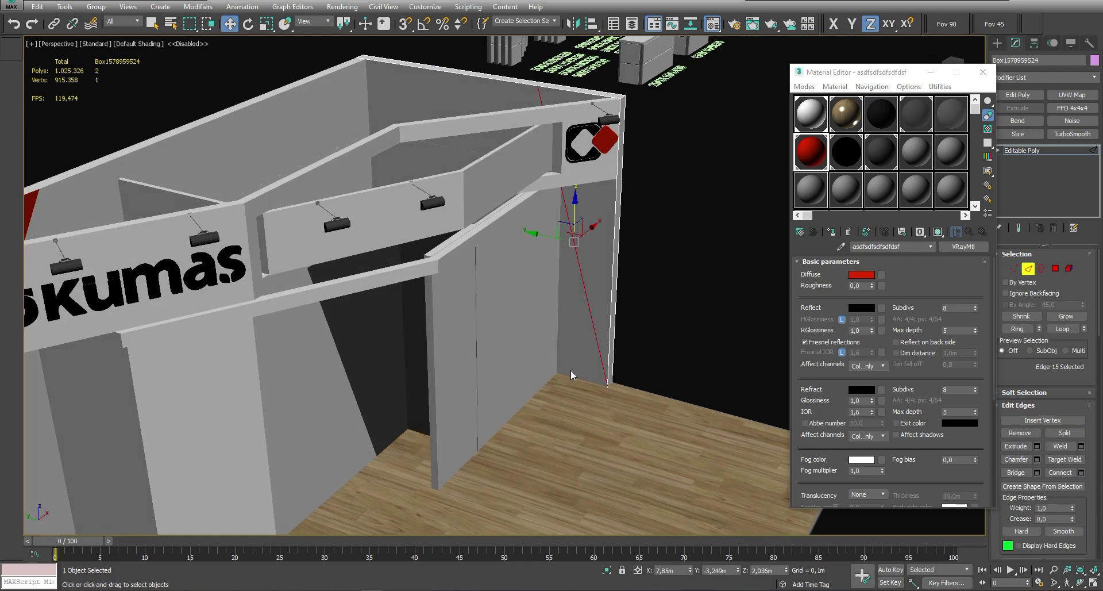
key("2")
left_click_drag(512, 328, 546, 424)
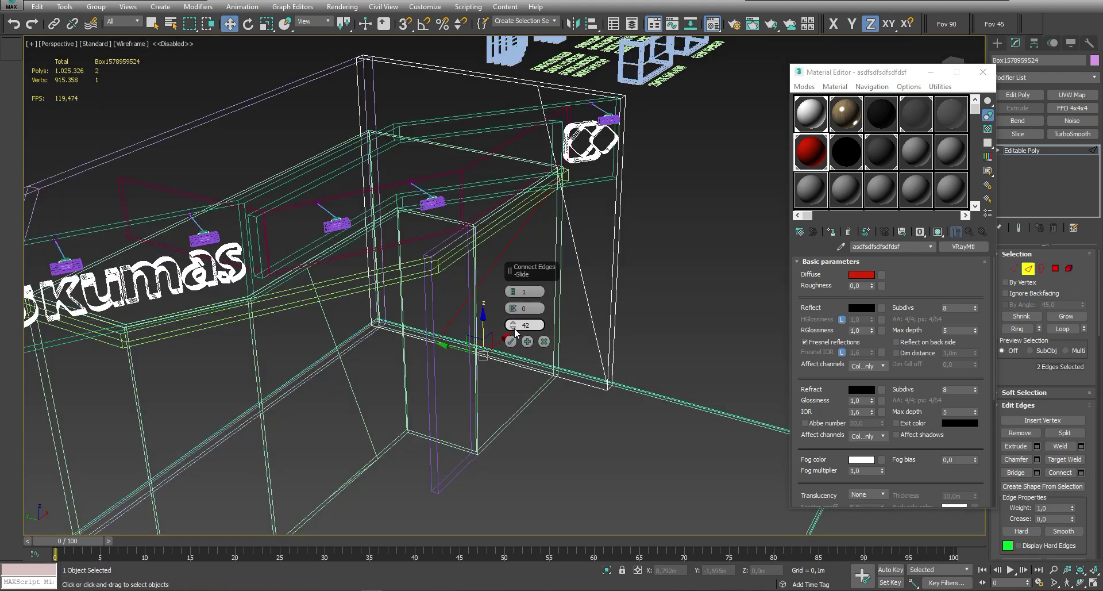
left_click(510, 342)
key("4")
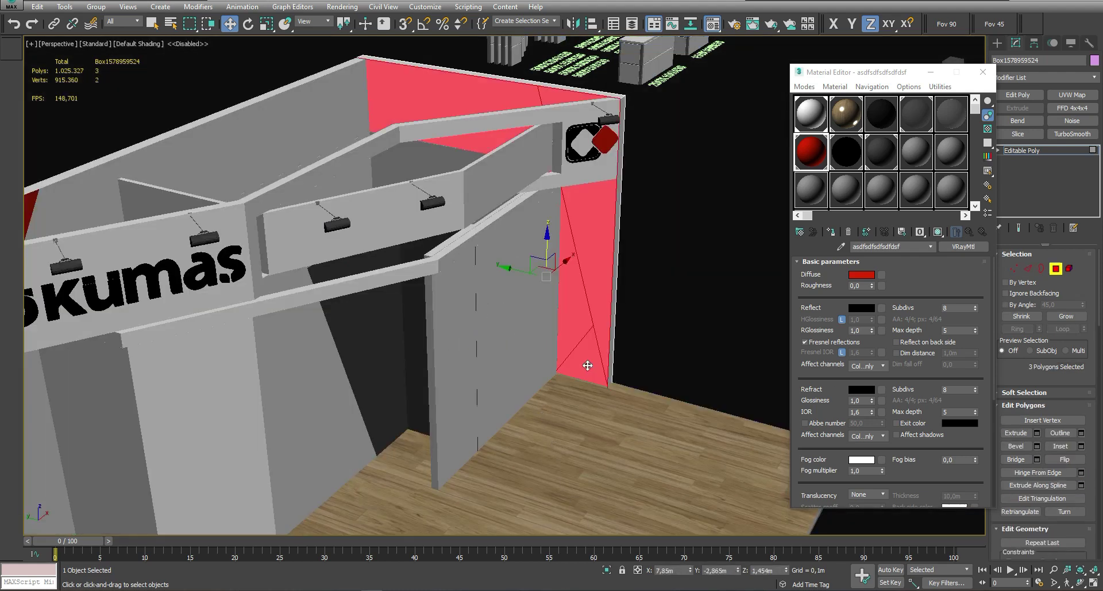
left_click(585, 370)
left_click(810, 151)
left_click(831, 231)
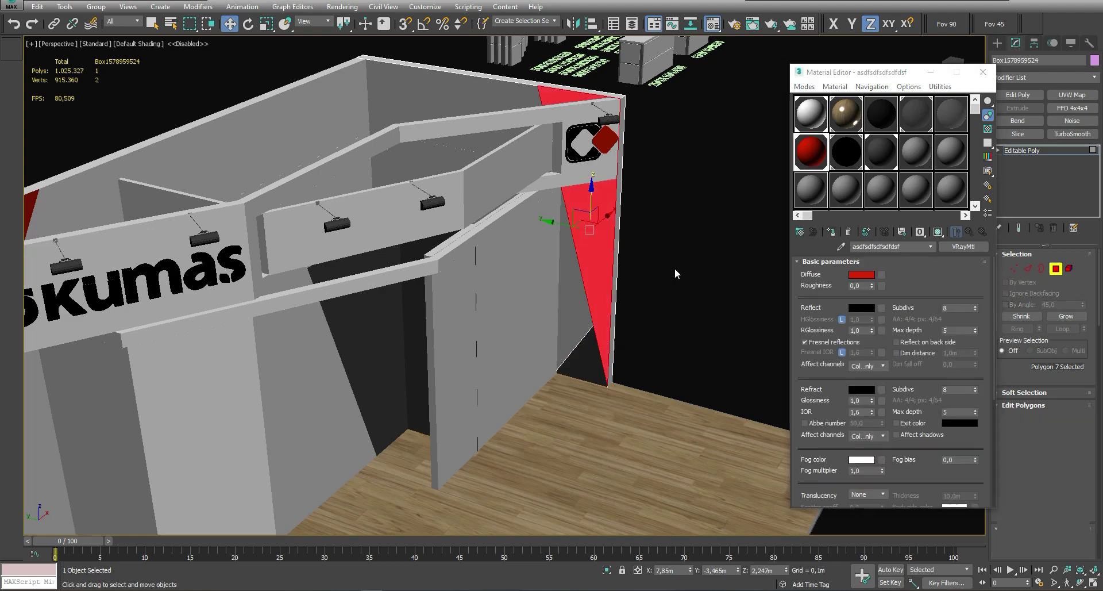
middle_click_drag(675, 268, 532, 251, "alt")
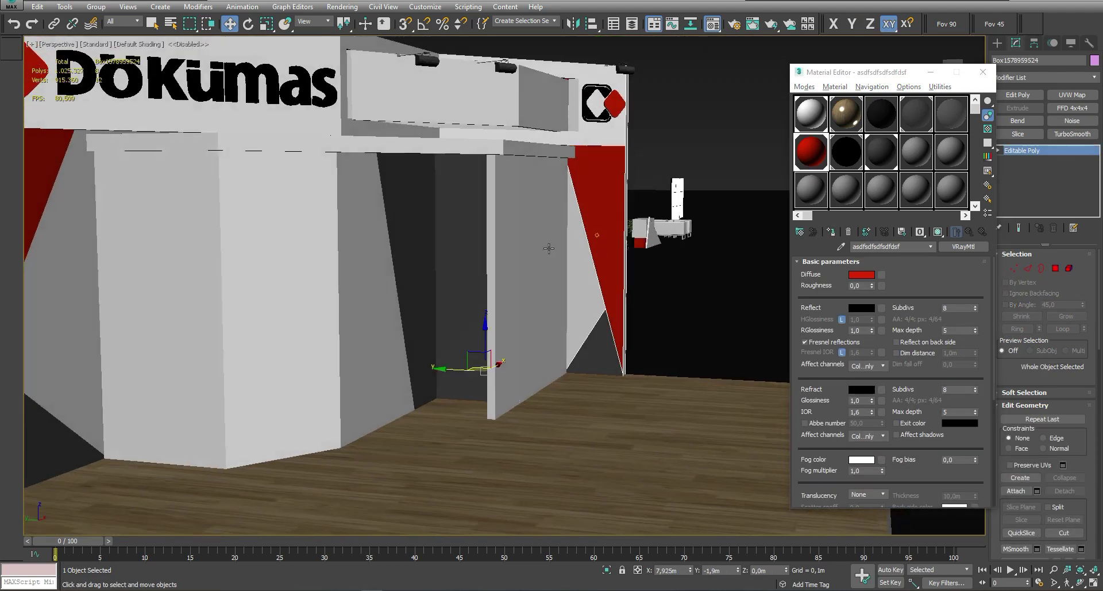
Stand the logo upright at 90° on X and turn it -30° about Z
scroll(507, 204, "down", 2)
left_click(505, 207)
mouse_move(506, 207)
middle_mouse_down("alt")
mouse_move(486, 244)
mouse_move(382, 280)
mouse_move(498, 227)
mouse_move(264, 279)
middle_mouse_up("alt")
scroll(487, 244, "down", 2)
scroll(264, 279, "up", 3)
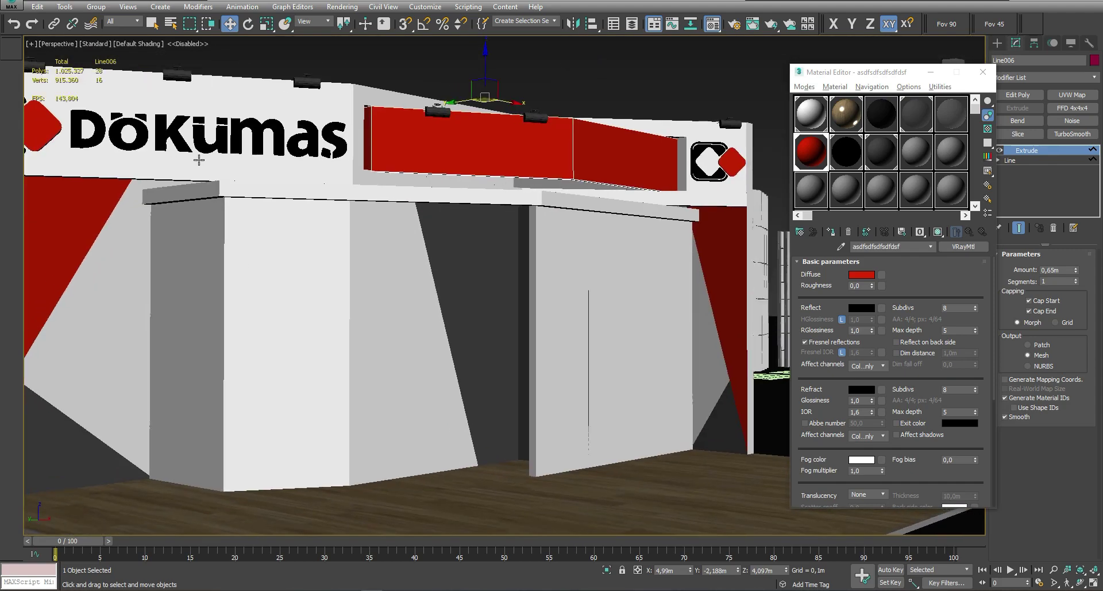
middle_click_drag(199, 160, 287, 230, "alt")
key("e")
left_click(666, 570)
type("90")
key("Return")
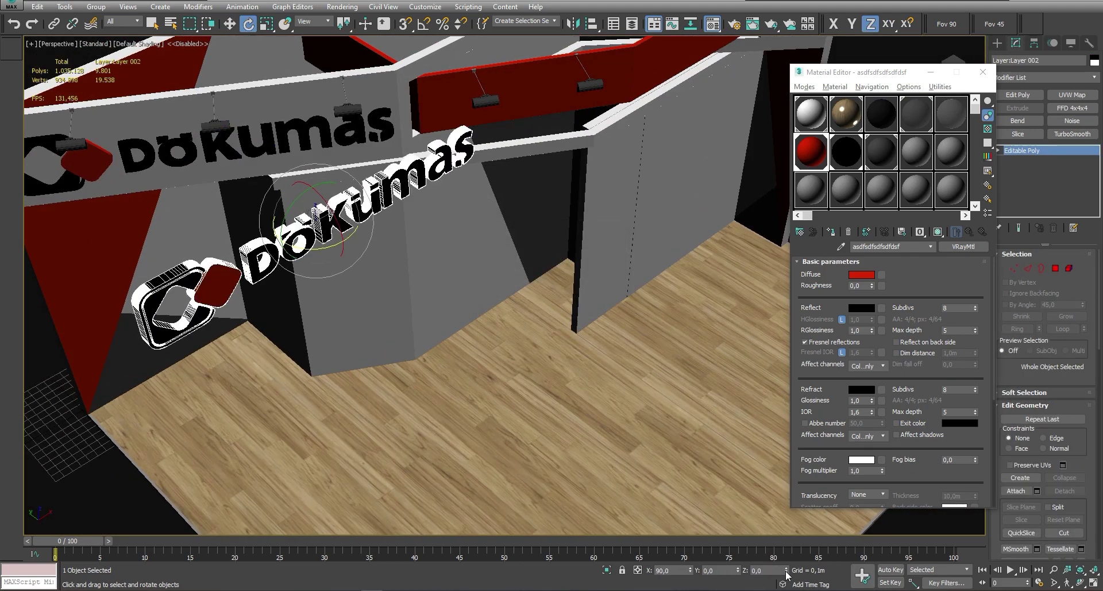
mouse_move(314, 252)
left_mouse_down()
mouse_move(300, 253)
mouse_move(315, 232)
mouse_move(330, 99)
left_mouse_up()
Close the Material Editor, enable angle snap, and position the logo on the pillar wall
key("w")
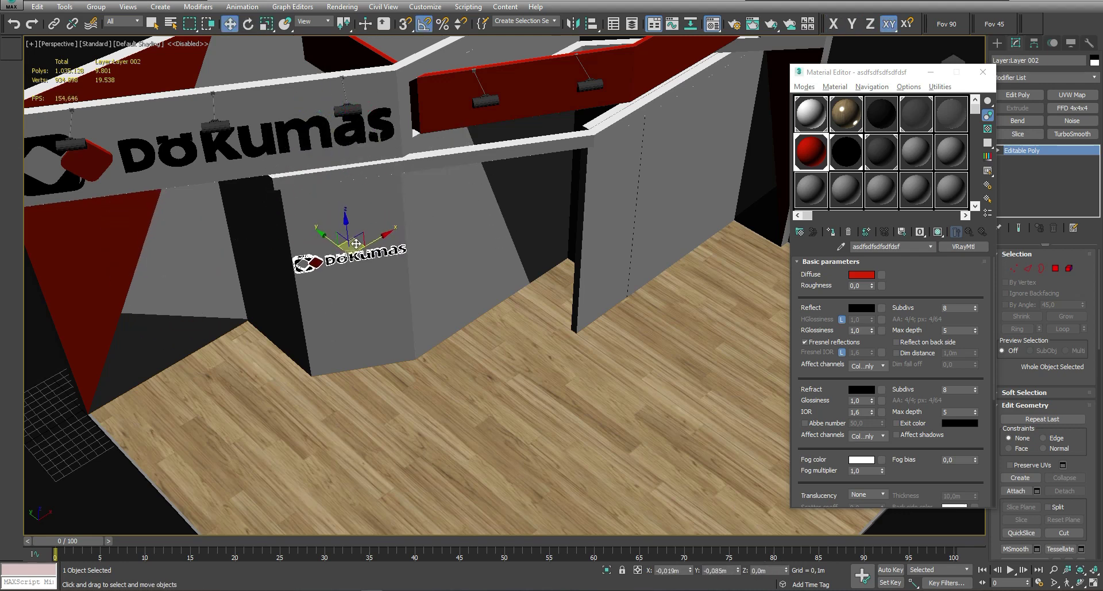
key("z")
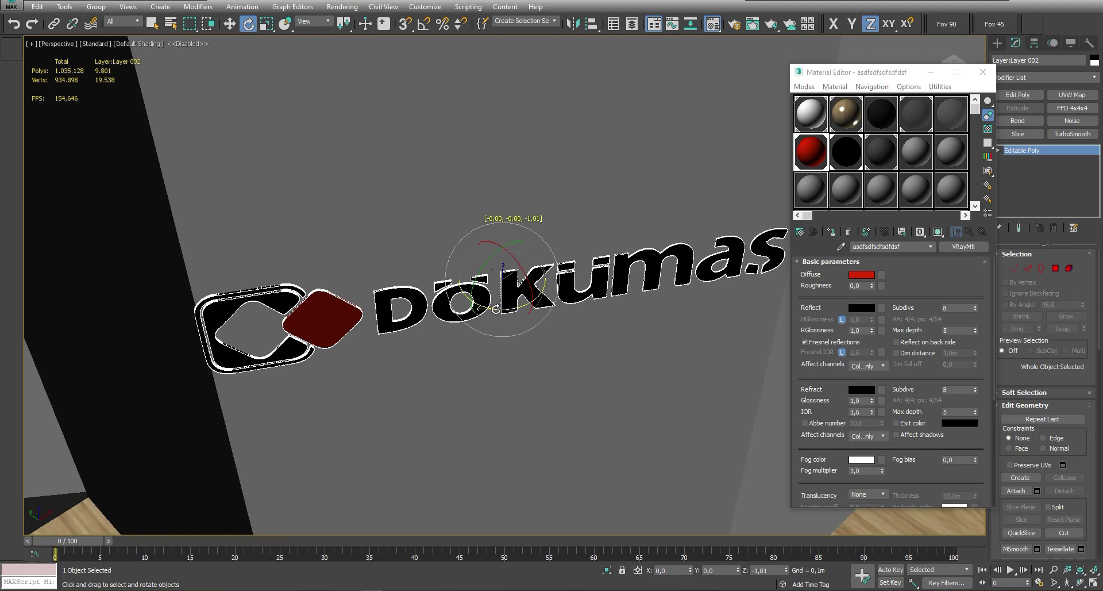
scroll(489, 369, "down", 2)
left_click(983, 72)
scroll(388, 331, "up", 2)
key("a")
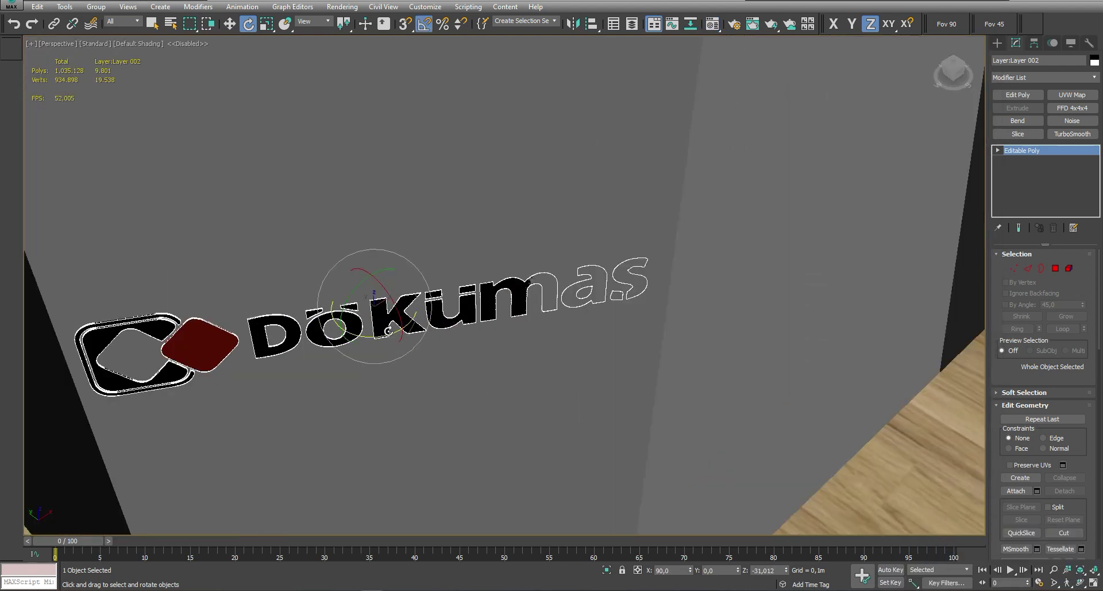
key("w")
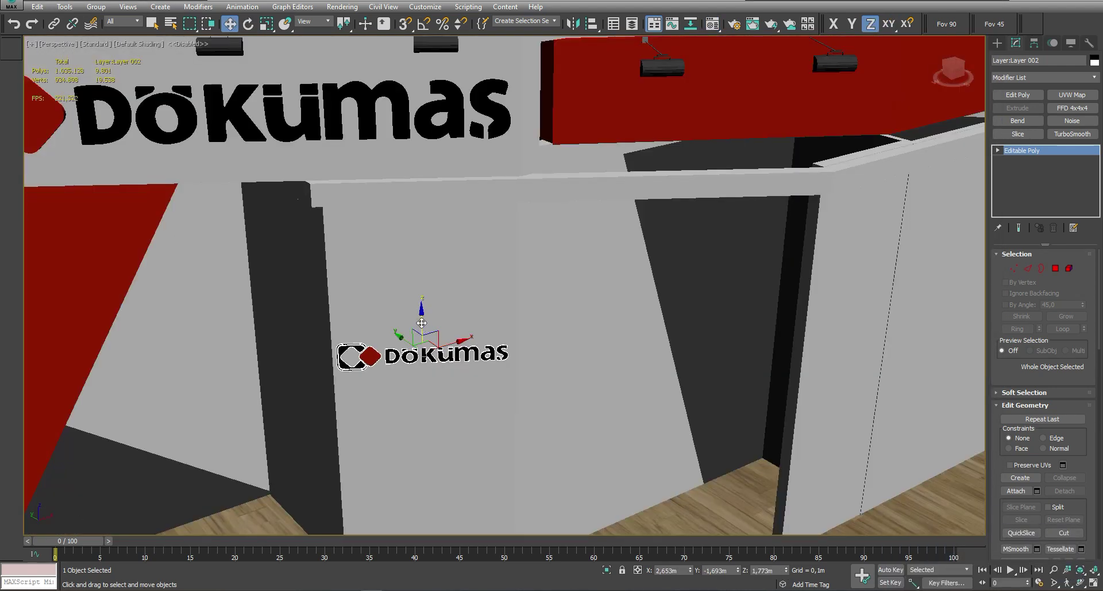
key("z")
scroll(470, 317, "down", 3)
scroll(483, 172, "down", 3)
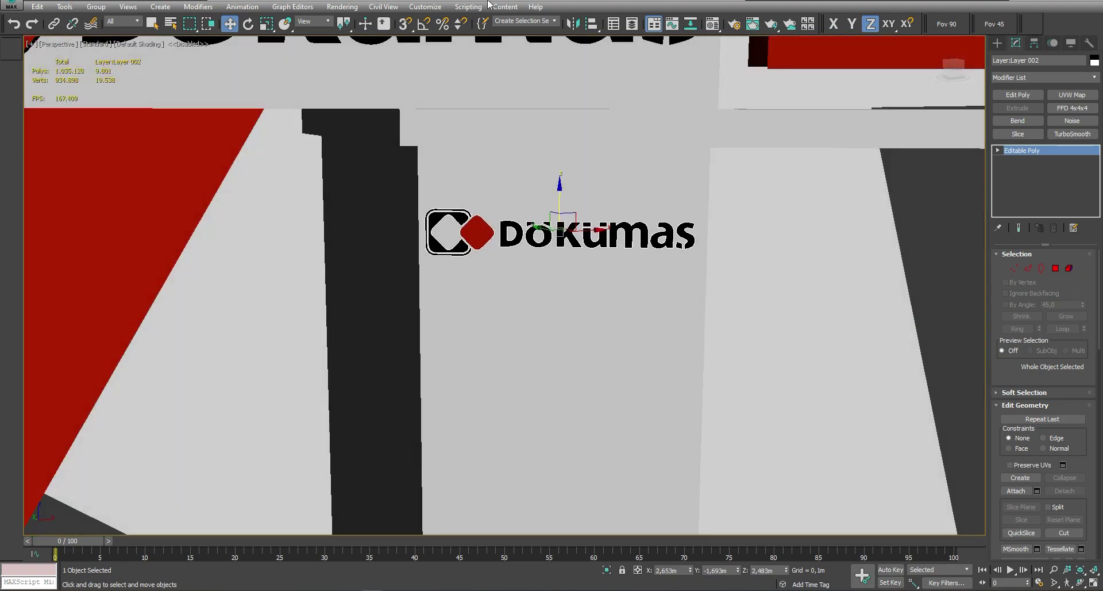
scroll(597, 293, "down", 5)
scroll(283, 273, "down", 4)
Select the TV group and rotate it about -31° on Z to match the wall
left_click(936, 248)
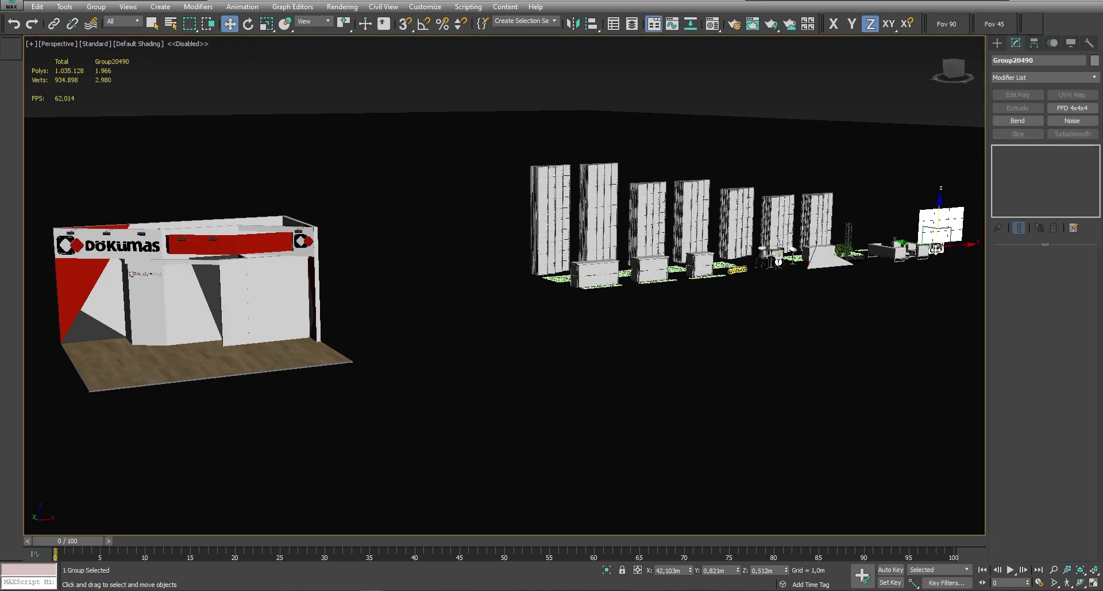
key("z")
scroll(505, 483, "down", 4)
middle_click_drag(412, 360, 401, 382, "alt")
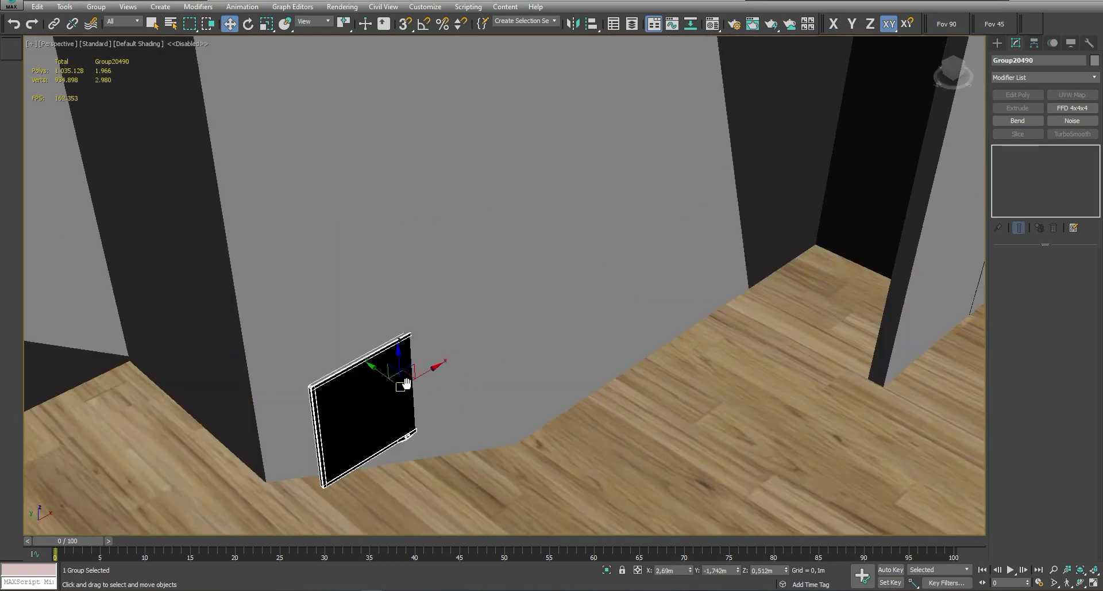
scroll(397, 368, "down", 4)
key("e")
key("z")
key("w")
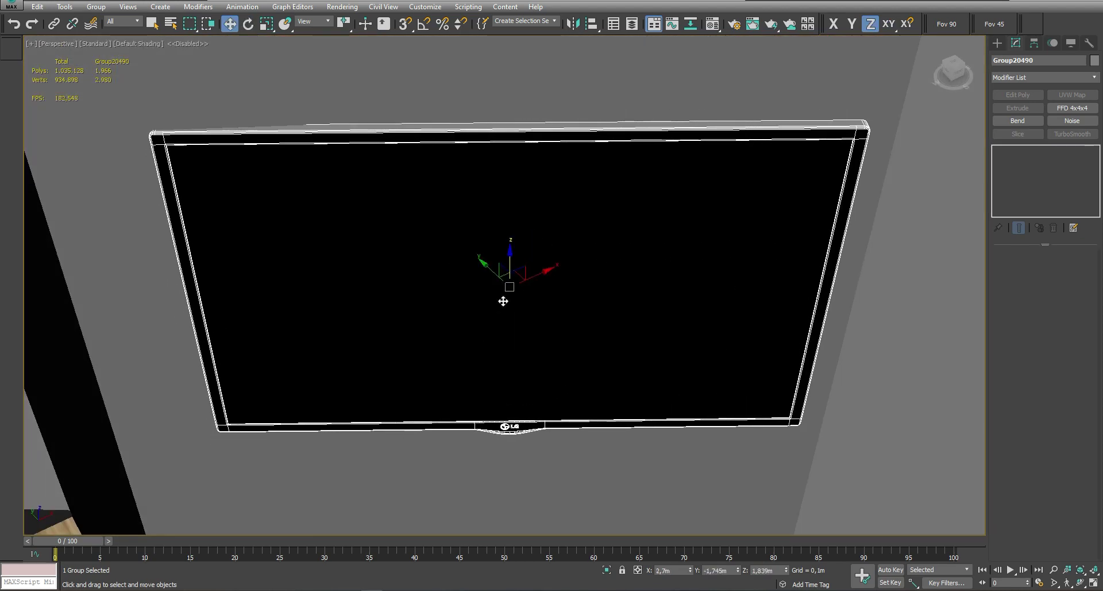
key("e")
left_click_drag(489, 304, 476, 314)
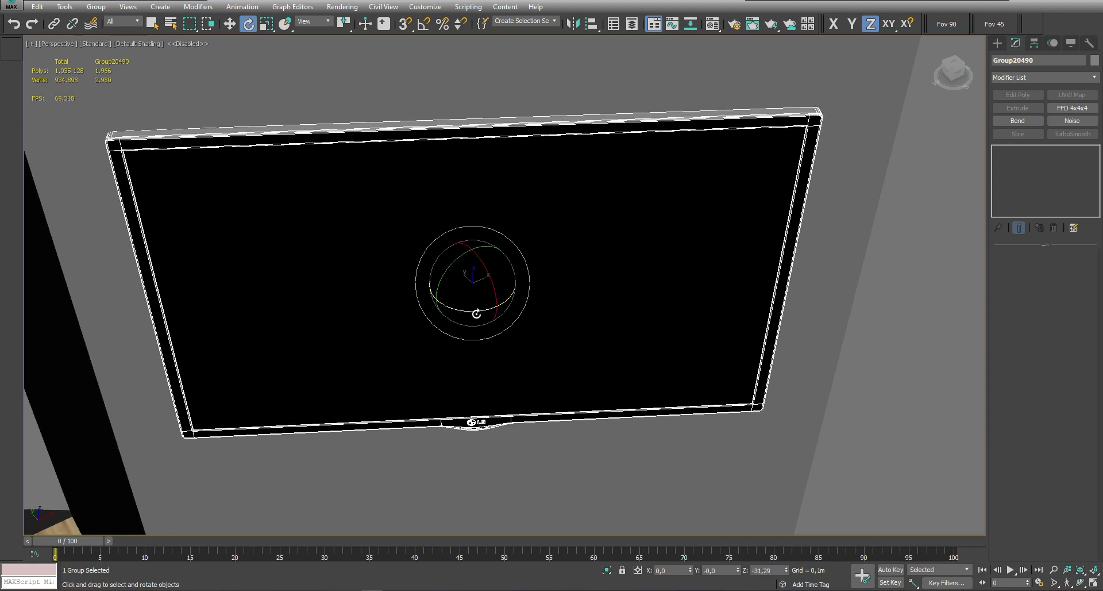
Scale the TV and move it flat onto the pillar wall below the logo
scroll(477, 314, "down", 2)
key("w")
mouse_move(483, 365)
middle_mouse_down("alt")
mouse_move(468, 443)
mouse_move(510, 286)
mouse_move(520, 316)
mouse_move(534, 253)
mouse_move(480, 290)
mouse_move(532, 264)
mouse_move(455, 269)
middle_mouse_up("alt")
scroll(515, 266, "down", 3)
key("r")
key("w")
scroll(553, 281, "down", 2)
scroll(532, 264, "up", 3)
Select the shelf piece under the fascia and check its material
scroll(455, 269, "down", 3)
middle_click_drag(313, 284, 467, 295, "alt")
left_click(436, 241)
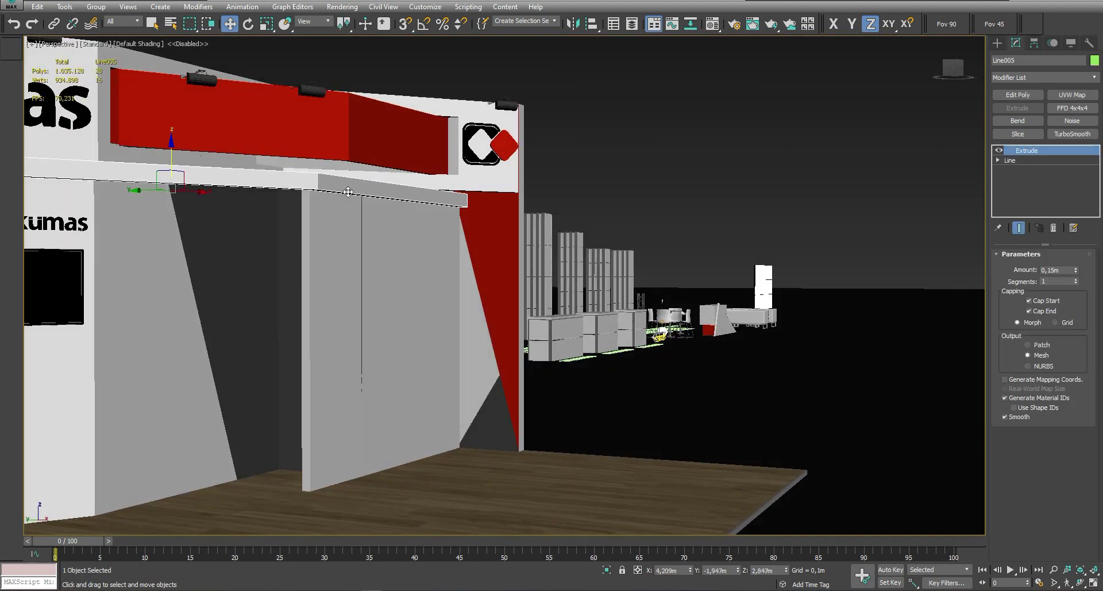
key("m")
key("m")
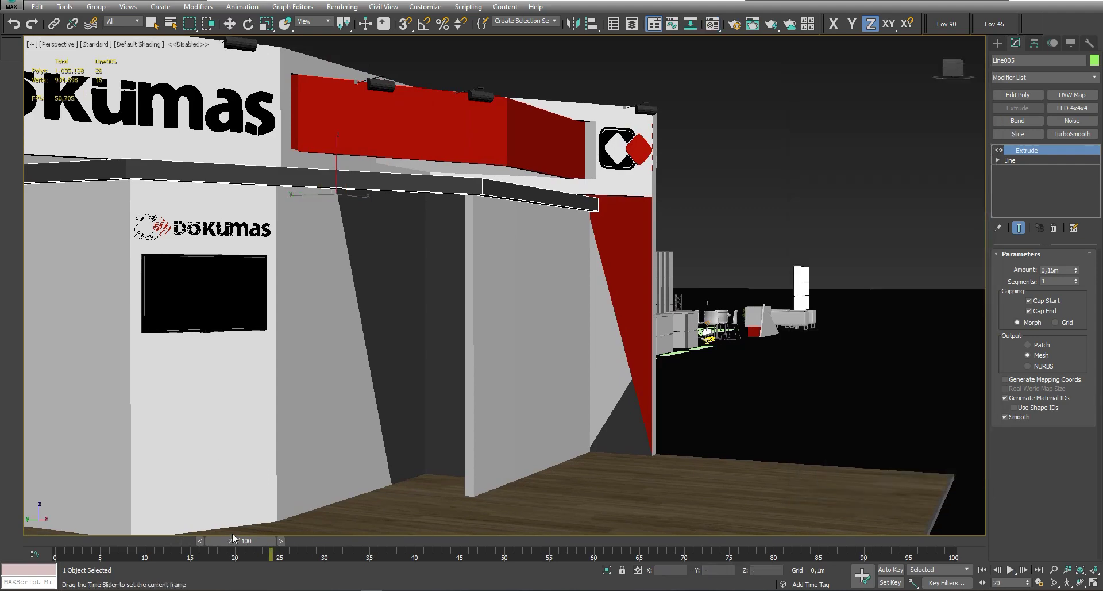
key("Home")
scroll(497, 251, "down", 5)
middle_click_drag(603, 322, 404, 344)
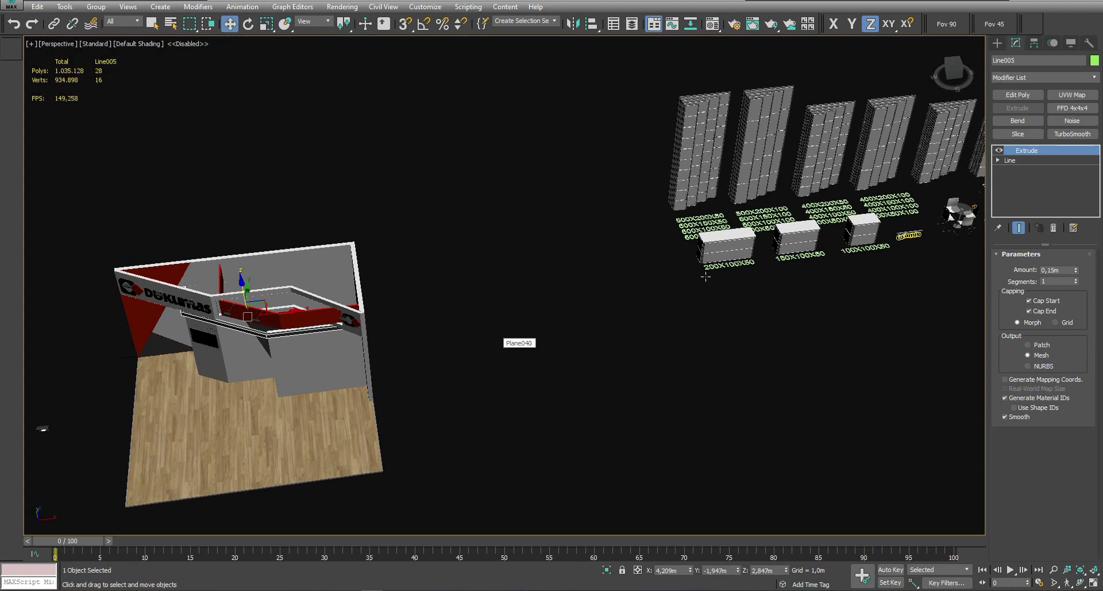
Move the two counter box pieces to the booth floor's front-left corner, then select the table-and-chair groups
middle_click_drag(517, 339, 218, 339)
mouse_move(449, 334)
middle_mouse_down()
mouse_move(522, 334)
mouse_move(94, 291)
middle_mouse_up()
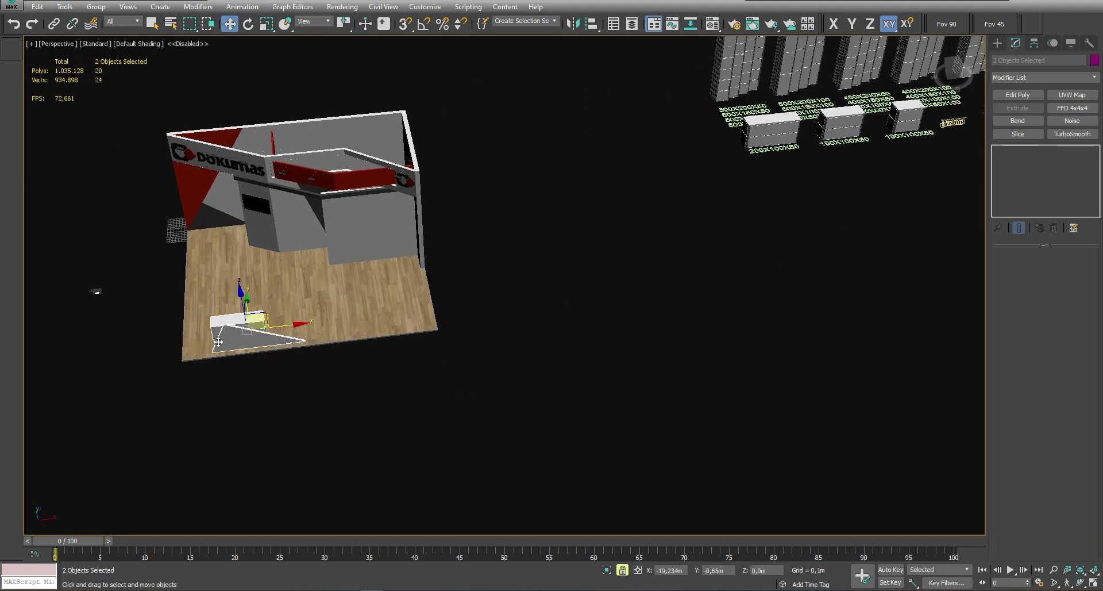
scroll(387, 303, "up", 5)
middle_click_drag(387, 303, 444, 287, "alt")
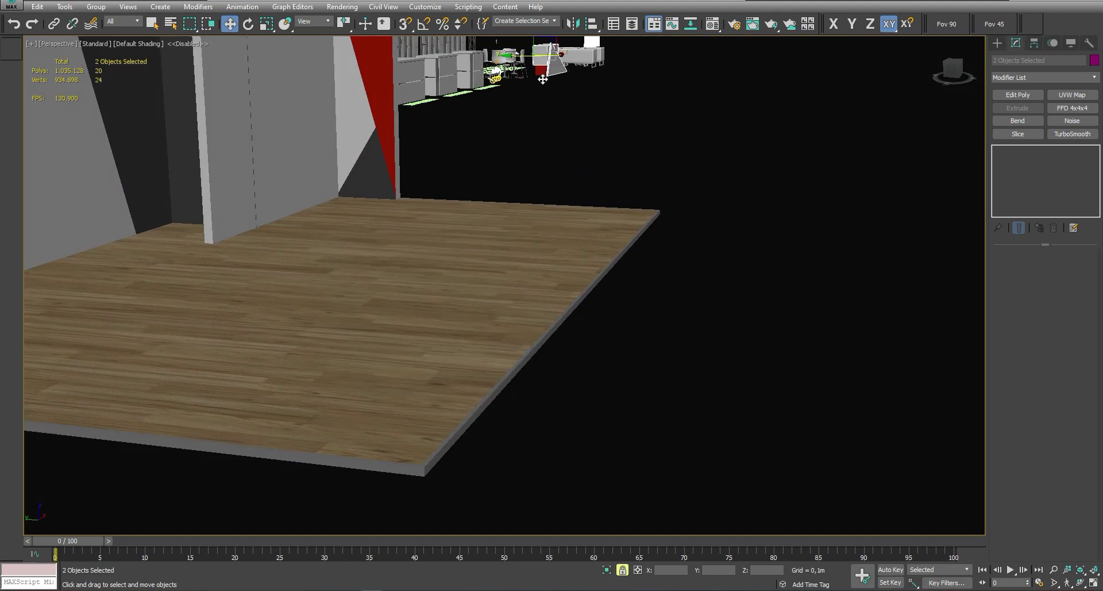
left_click_drag(543, 80, 538, 382)
mouse_move(537, 382)
middle_mouse_down("alt")
mouse_move(400, 413)
mouse_move(424, 394)
mouse_move(443, 347)
mouse_move(786, 229)
mouse_move(862, 159)
middle_mouse_up("alt")
left_click(780, 214)
left_click(738, 225, "ctrl")
Place the bar stool beside the counter and slide the table-and-chairs set toward the back wall
scroll(866, 161, "down", 6)
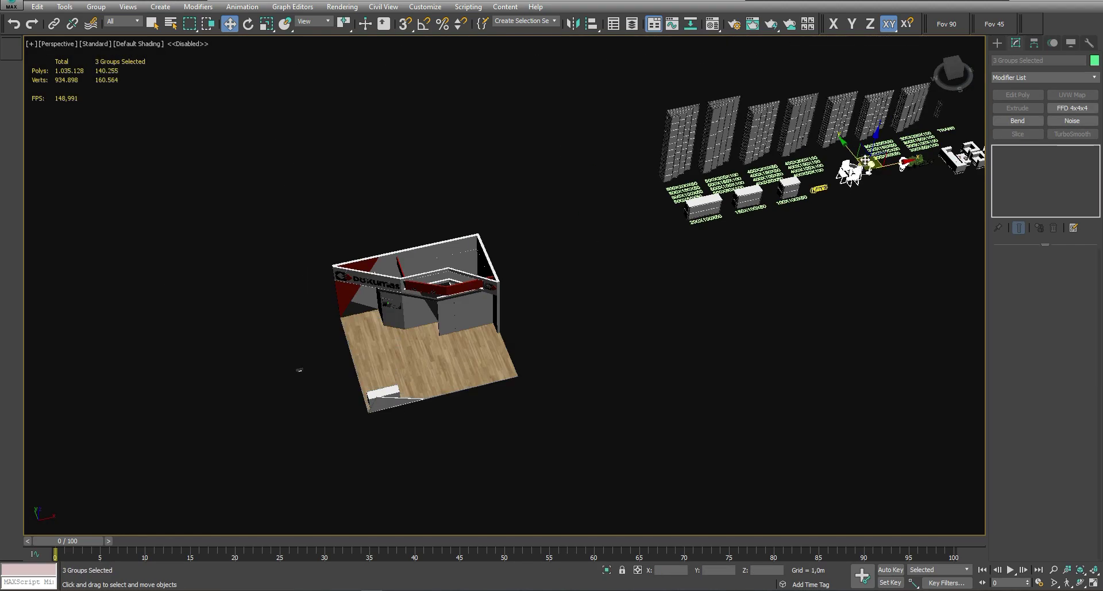
scroll(529, 312, "up", 5)
middle_click_drag(530, 312, 501, 308, "alt")
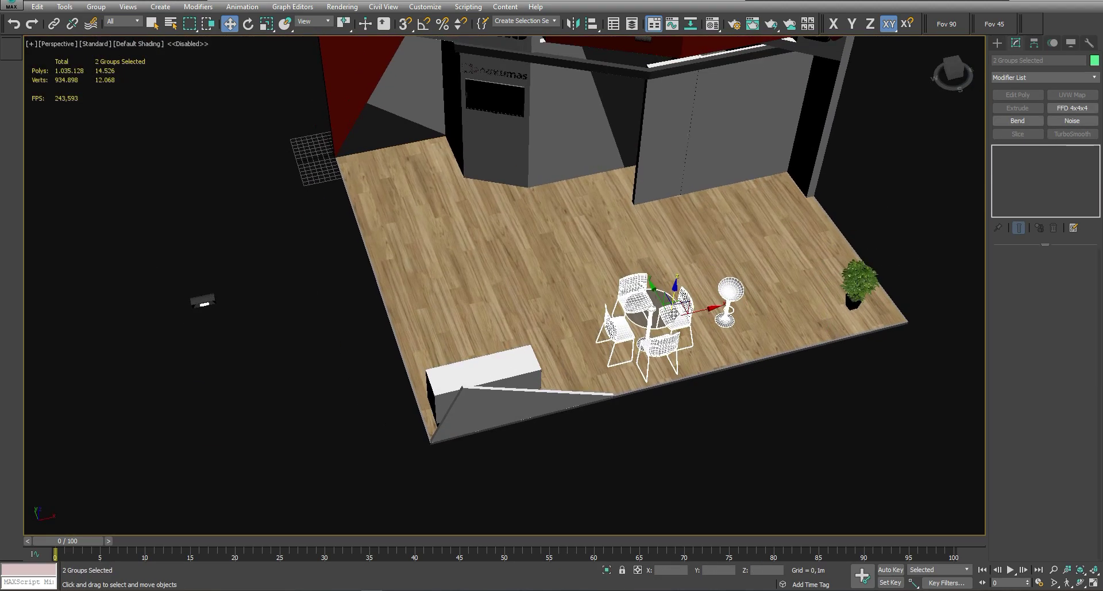
left_click_drag(553, 302, 471, 319)
key("z")
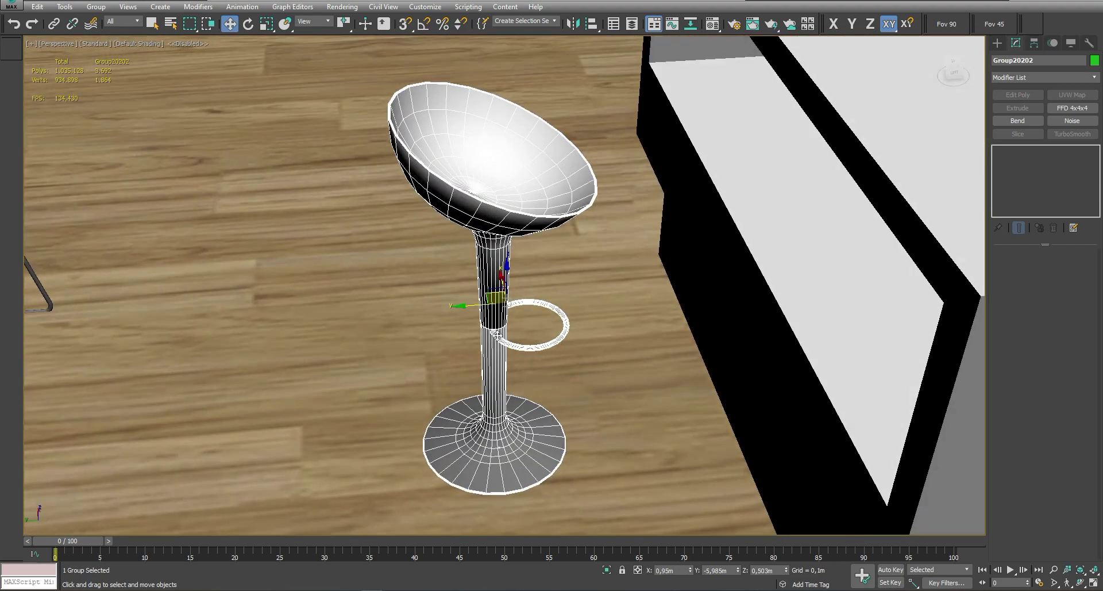
left_click_drag(609, 263, 629, 270)
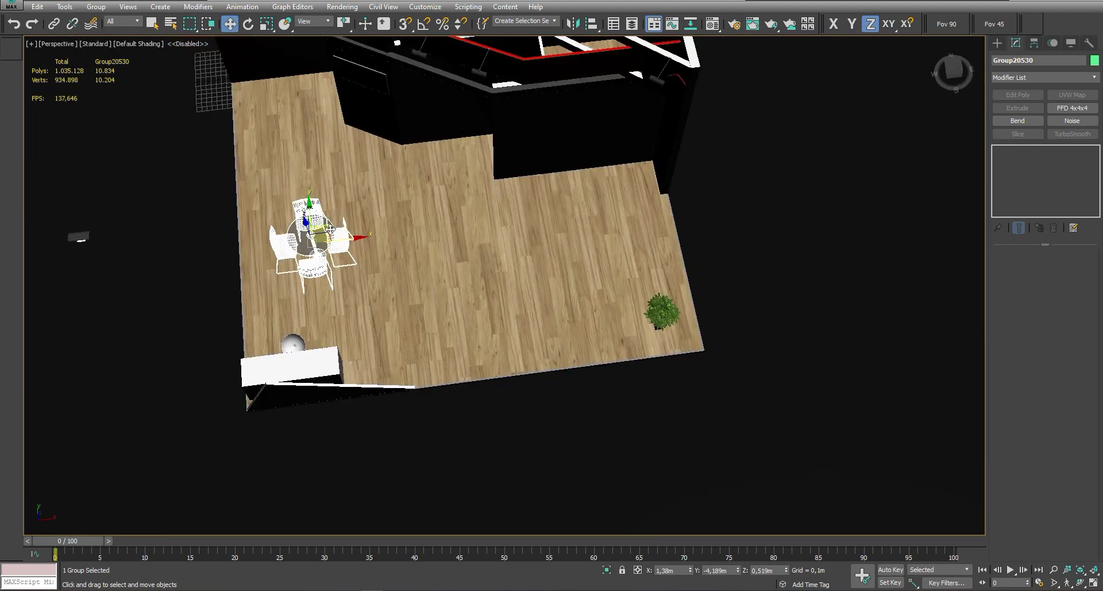
left_click_drag(320, 235, 592, 205)
middle_click_drag(592, 205, 446, 221, "alt")
Select the back wall Line003 and connect a new vertical edge near the wall's end
left_click(446, 221)
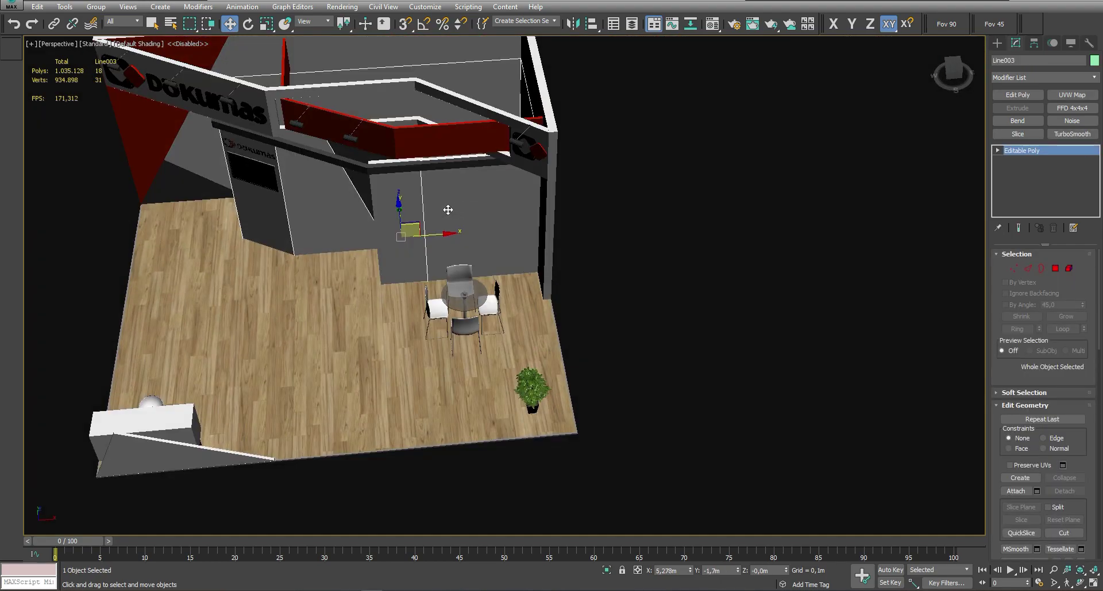
scroll(446, 222, "up", 3)
scroll(446, 221, "up", 2)
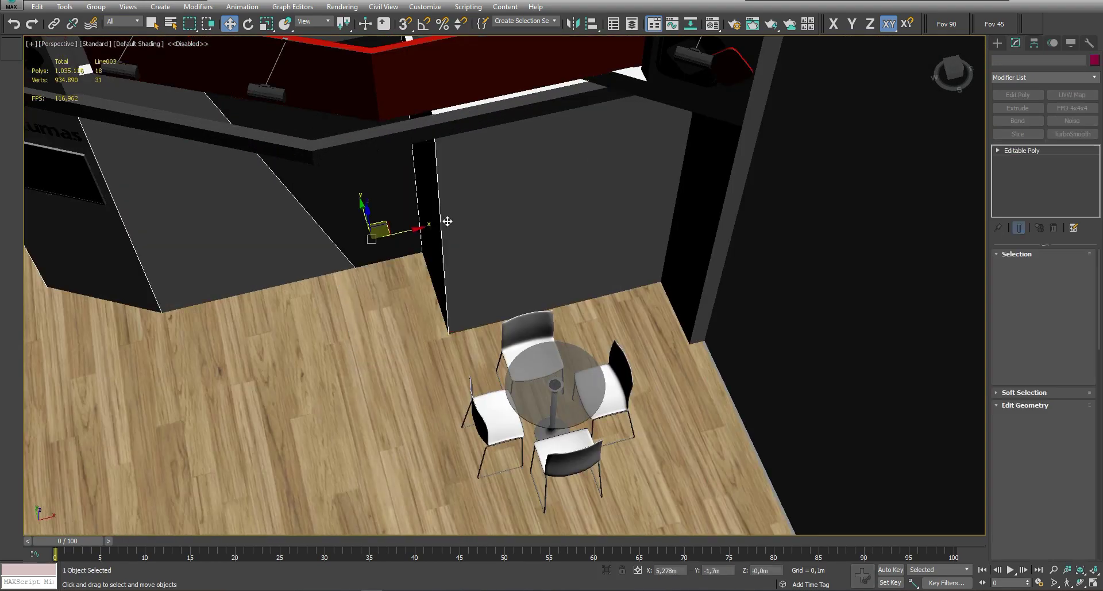
mouse_move(446, 222)
middle_mouse_down("alt")
mouse_move(487, 309)
mouse_move(440, 108)
middle_mouse_up("alt")
key("2")
left_click(441, 409)
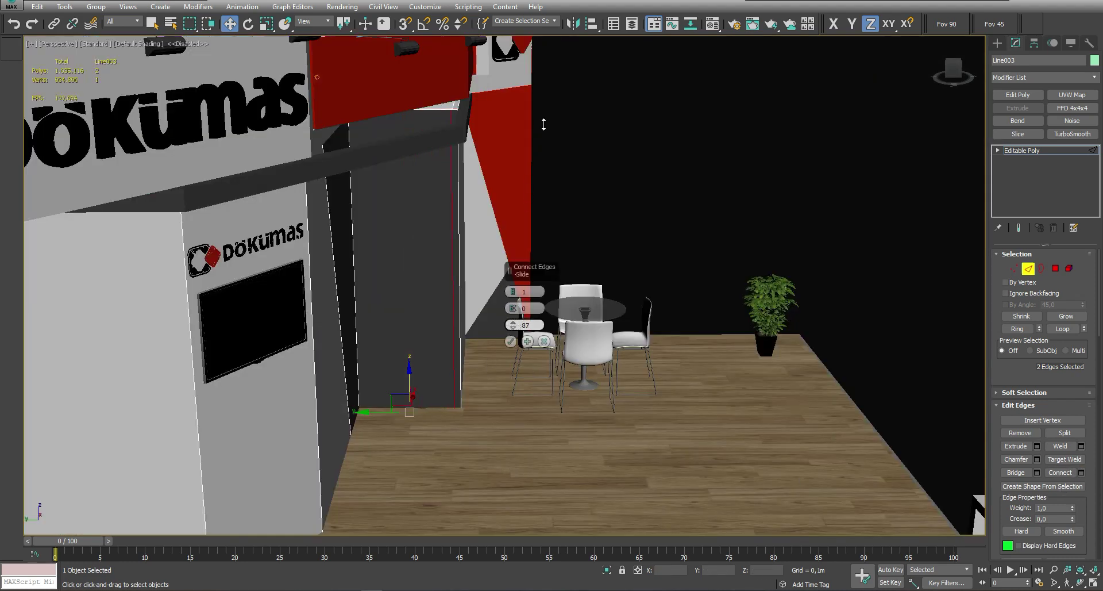
scroll(544, 124, "down", 3)
scroll(539, 137, "up", 4)
scroll(554, 167, "up", 4)
key("F3")
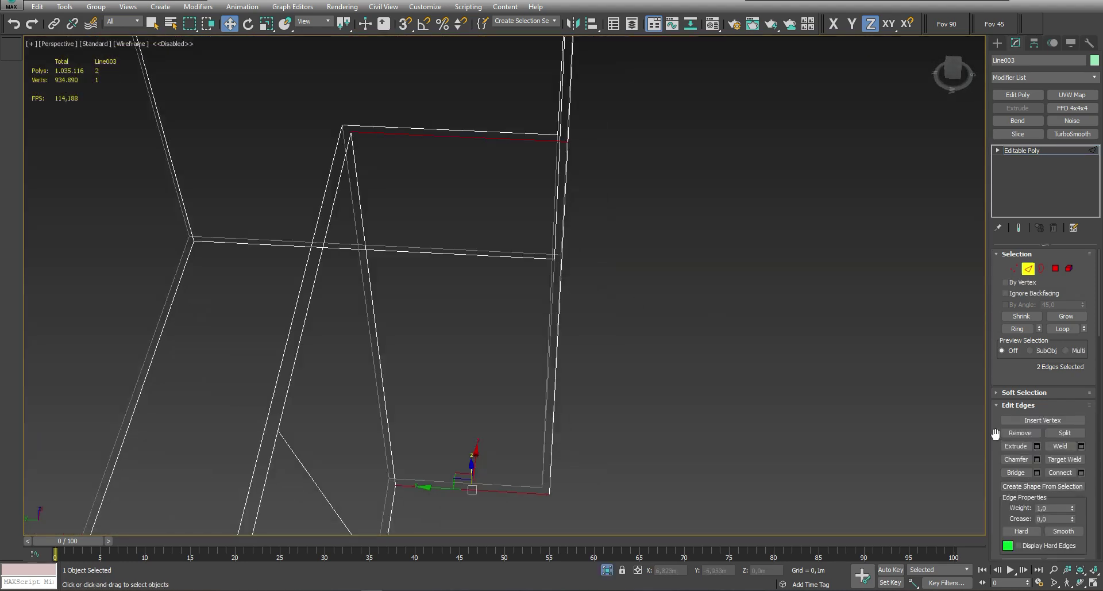
key("F3")
left_click(1081, 471)
left_click_drag(513, 326, 513, 326)
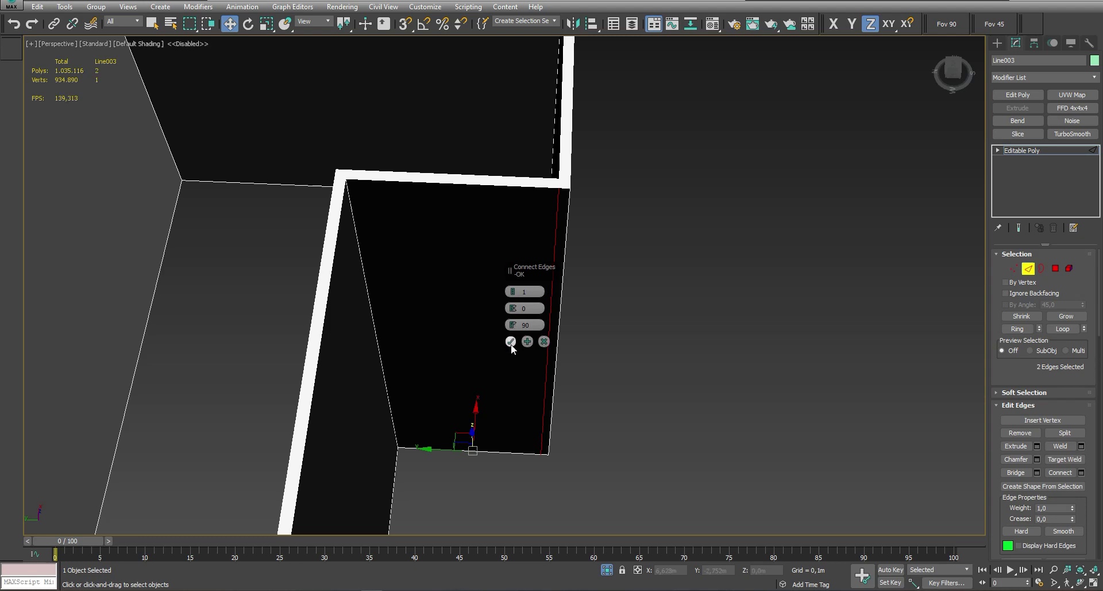
left_click(510, 341)
Extrude the thin strip polygon outward by 0.1 m
key("4")
left_click(556, 290)
middle_click_drag(556, 291, 529, 318, "alt")
left_click(546, 318)
left_click(1037, 433)
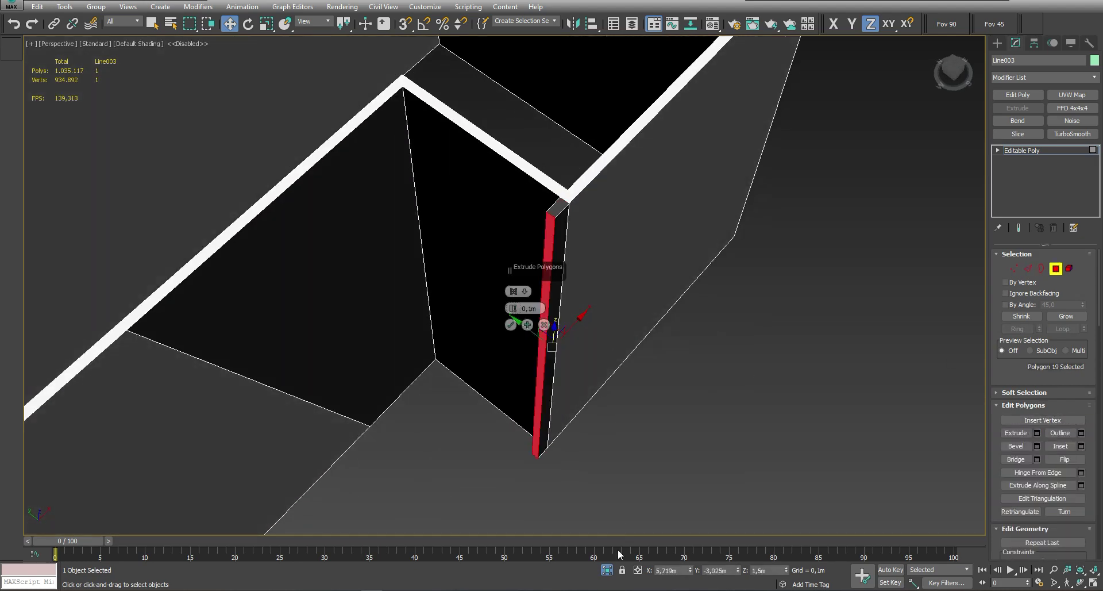
scroll(526, 356, "down", 5)
scroll(562, 362, "up", 3)
scroll(553, 300, "up", 3)
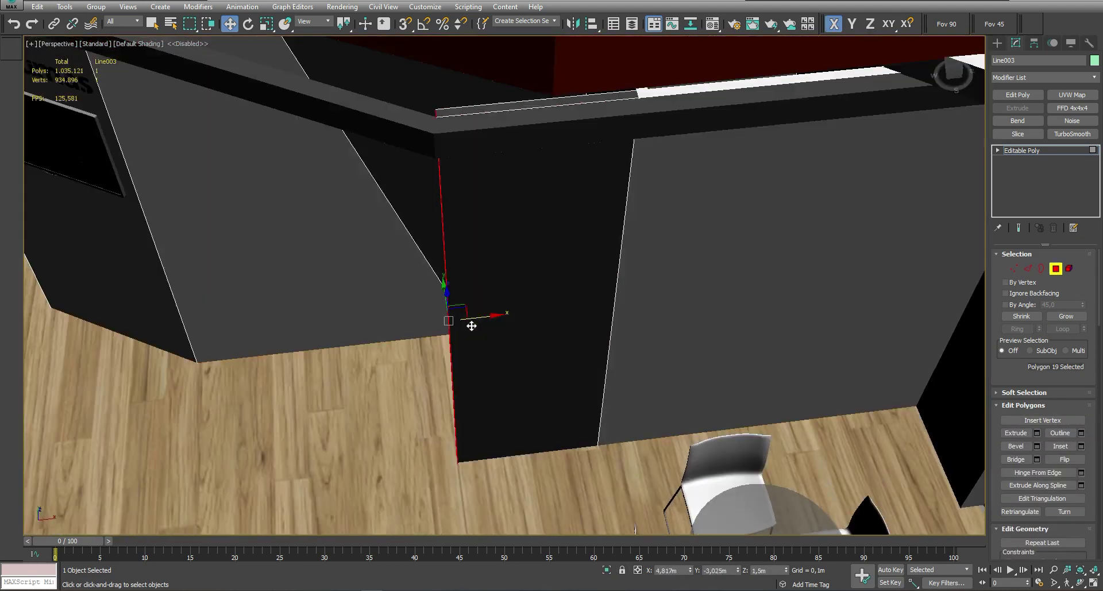
mouse_move(468, 323)
middle_mouse_down()
mouse_move(515, 281)
mouse_move(356, 308)
mouse_move(464, 354)
middle_mouse_up()
Assign a light grey material to the jutting column and top strip faces
left_click(485, 284)
left_click(356, 308, "ctrl")
key("m")
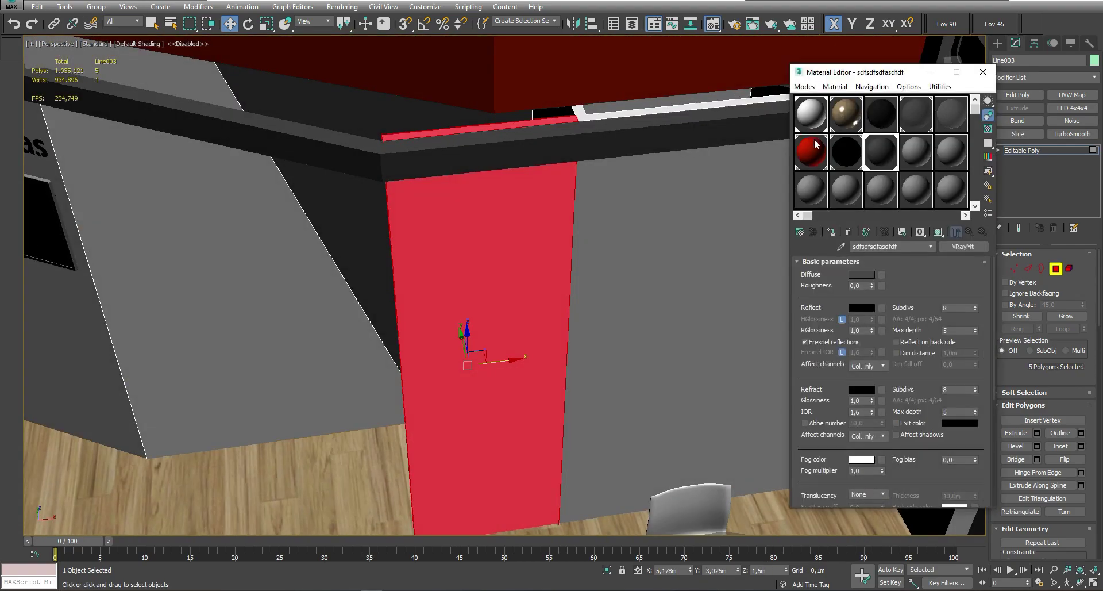
left_click(810, 115)
left_click(751, 270)
mouse_move(647, 330)
middle_mouse_down("alt")
mouse_move(694, 311)
mouse_move(510, 344)
middle_mouse_up("alt")
left_click(505, 295)
middle_click_drag(505, 295, 443, 296, "alt")
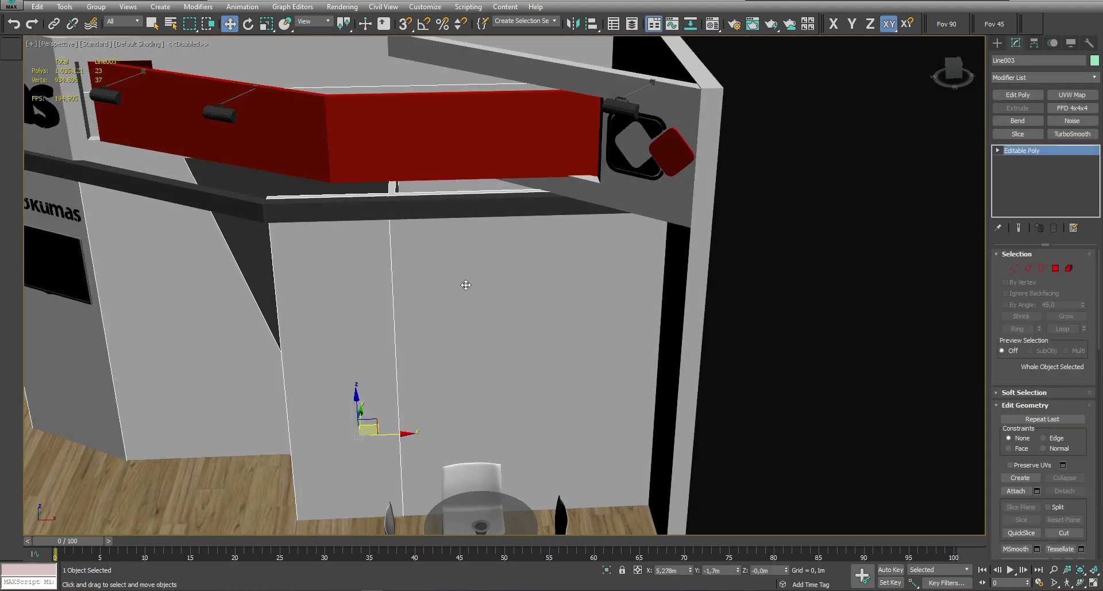
Connect a new edge across the jutting back-wall panel, sliding it along the wall
middle_click_drag(465, 285, 350, 158, "alt")
key("2")
left_click(595, 276, "ctrl")
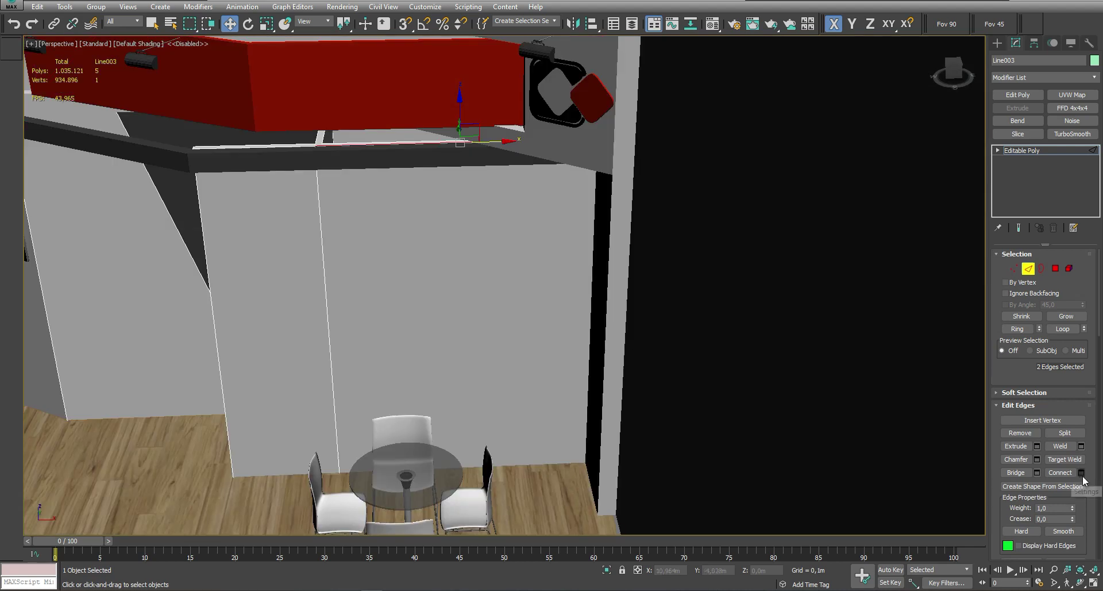
left_click_drag(516, 328, 515, 304)
key("Return")
scroll(421, 315, "up", 5)
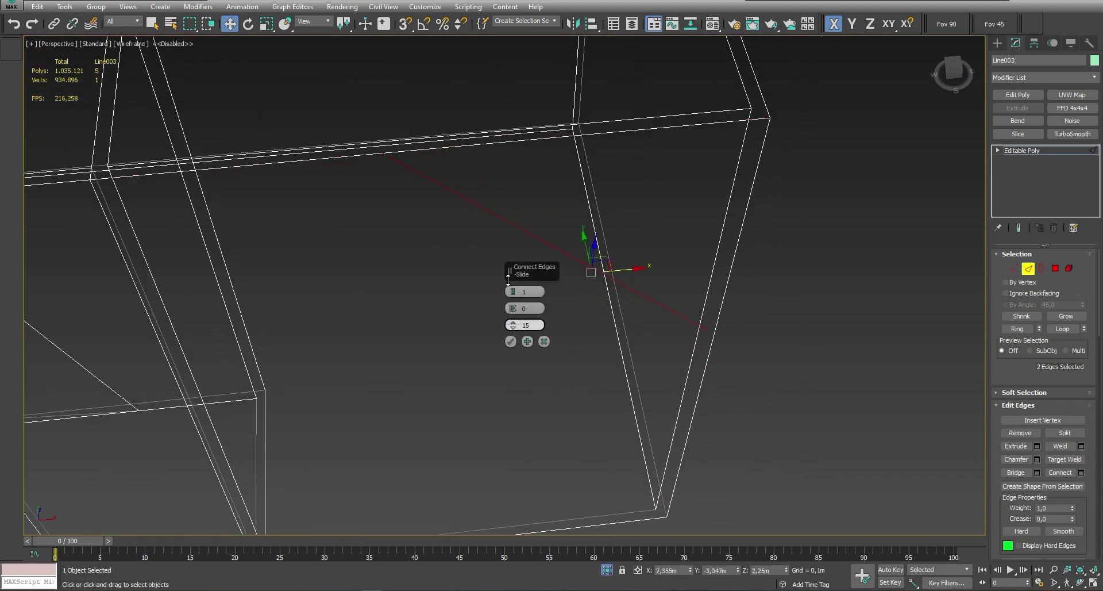
left_click_drag(508, 279, 483, 367)
Lower the new edge's end vertex so the edge runs diagonally
key("1")
left_click(712, 402)
scroll(710, 404, "down", 3)
left_click_drag(670, 273, 669, 297)
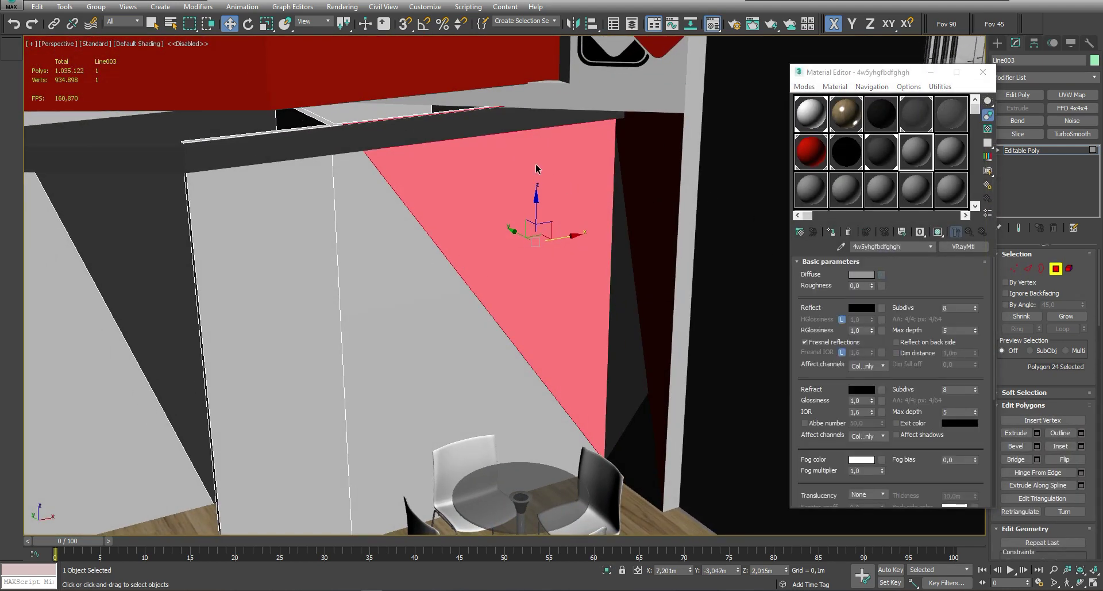
Add a Box UVW Map modifier to the wall triangle with V flipped
key("alt+z")
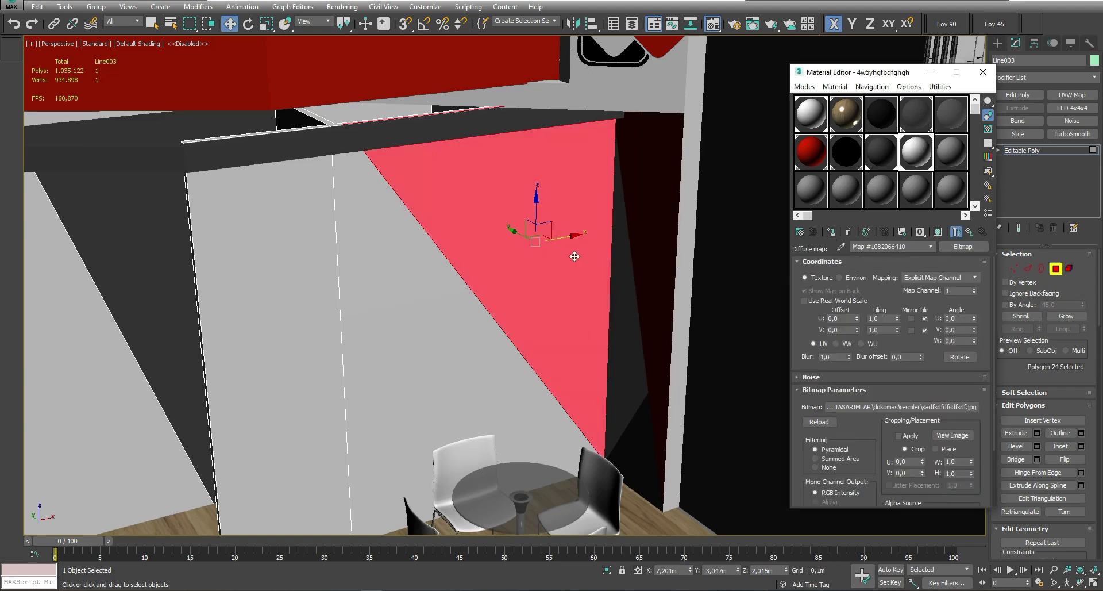
left_click_drag(574, 251, 396, 253)
left_click(1073, 95)
scroll(628, 322, "up", 3)
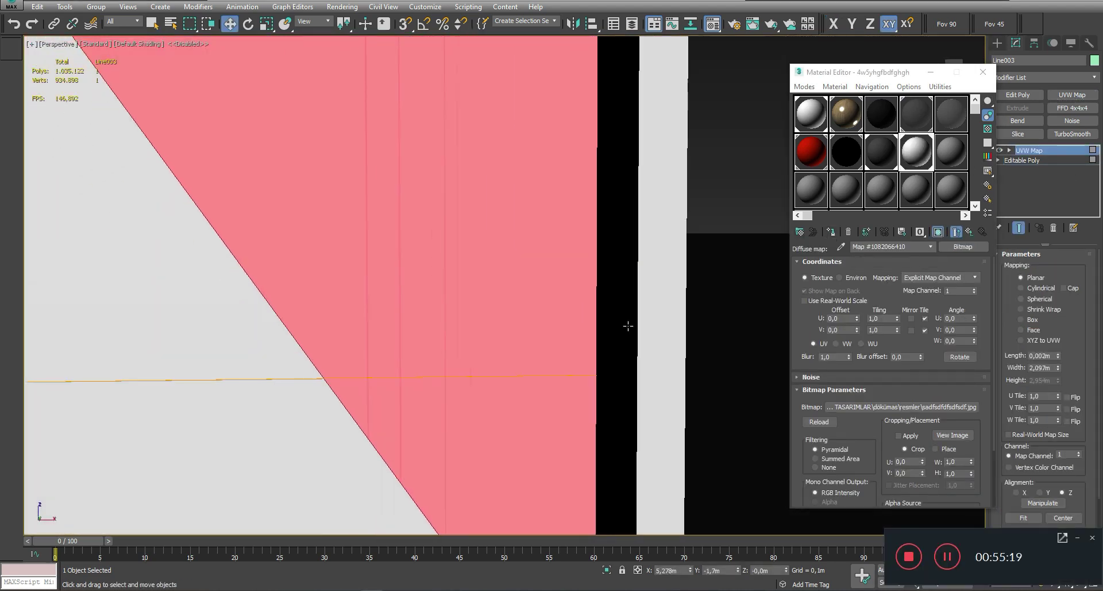
key("w")
scroll(632, 282, "down", 3)
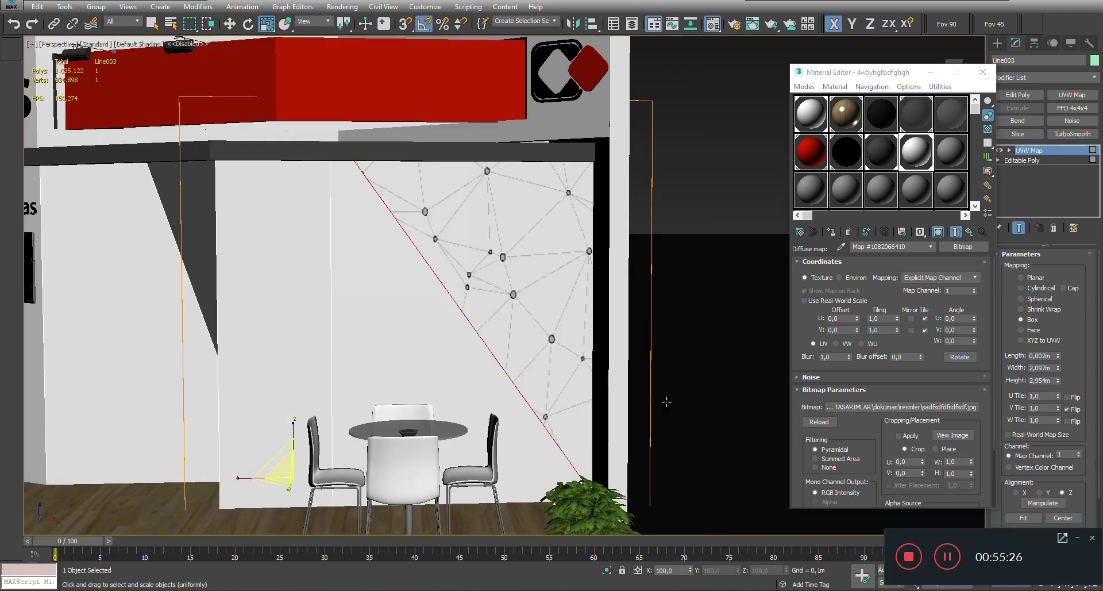
left_click(1077, 539)
Move and scale the mapping gizmo to align the network pattern along the diagonal
middle_click_drag(429, 358, 363, 347)
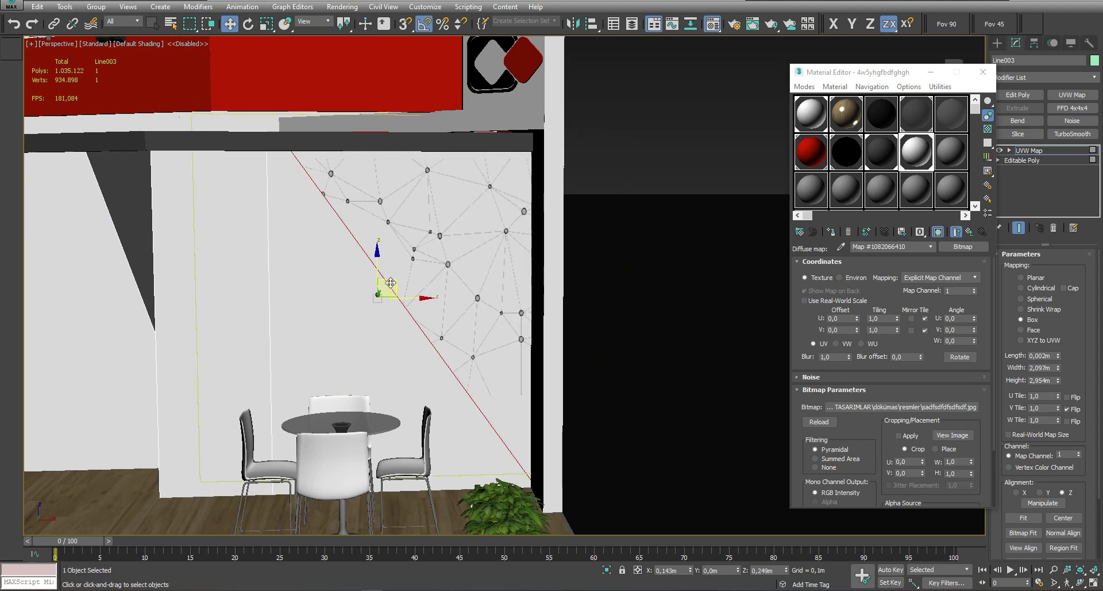
scroll(468, 305, "up", 2)
scroll(477, 296, "up", 2)
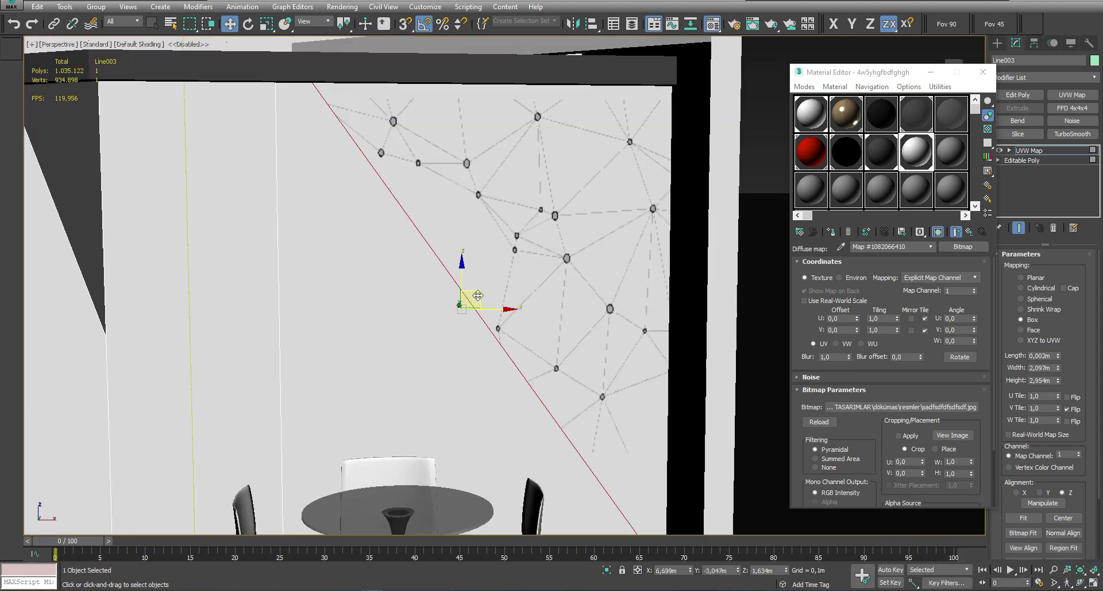
mouse_move(478, 295)
left_mouse_down()
mouse_move(486, 281)
mouse_move(486, 314)
left_mouse_up()
key("w")
scroll(485, 313, "down", 2)
scroll(494, 313, "down", 2)
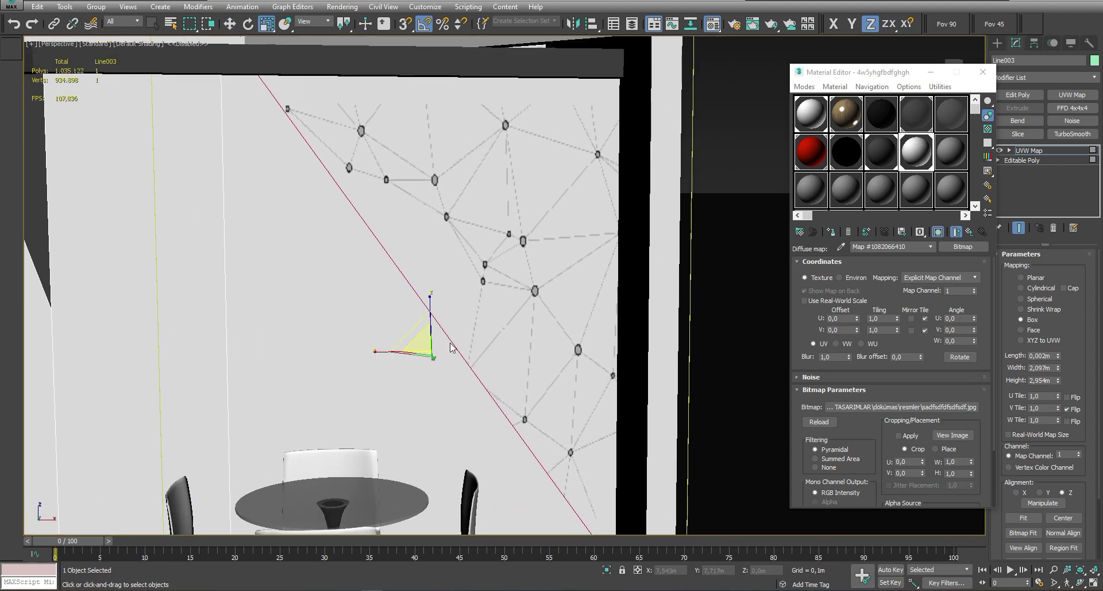
key("r")
scroll(506, 310, "down", 3)
left_click(510, 309)
scroll(510, 310, "down", 3)
scroll(333, 276, "down", 4)
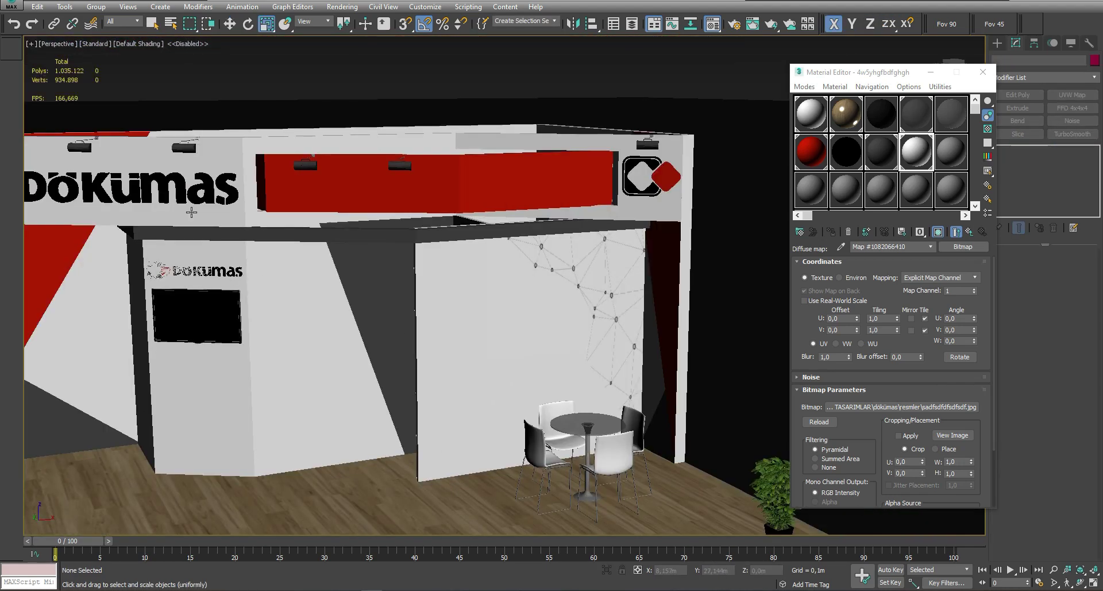
left_click(188, 208)
mouse_move(414, 286)
middle_mouse_down("alt")
mouse_move(520, 278)
mouse_move(583, 459)
middle_mouse_up("alt")
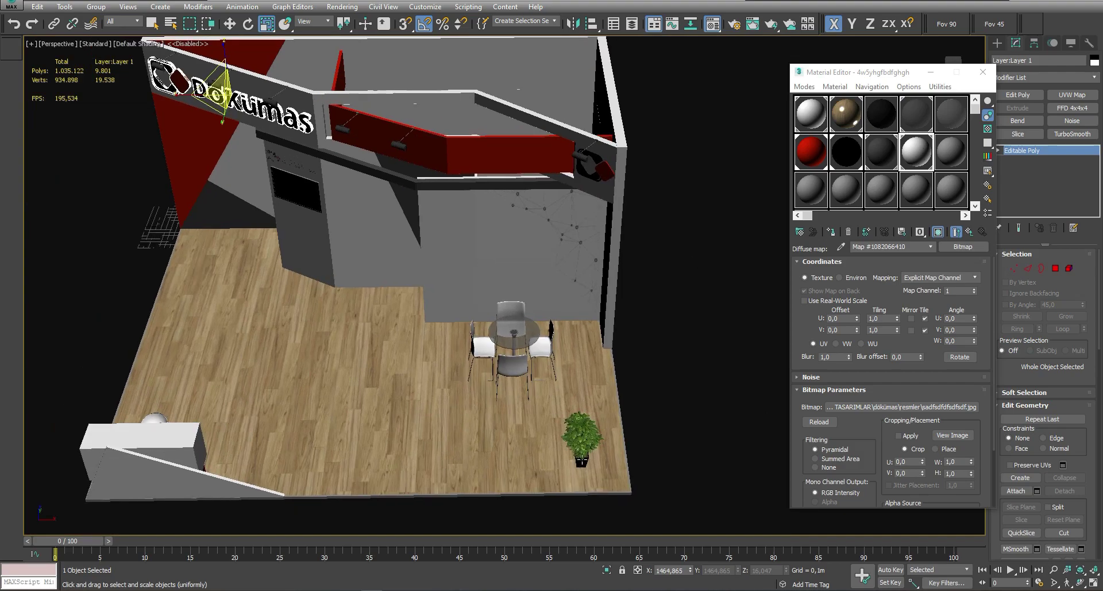
Draw a thin 1,91 m × 0,05 m box partition inside the booth from the top view
left_click(582, 385)
key("w")
mouse_move(601, 314)
middle_mouse_down("alt")
mouse_move(580, 356)
mouse_move(575, 460)
middle_mouse_up("alt")
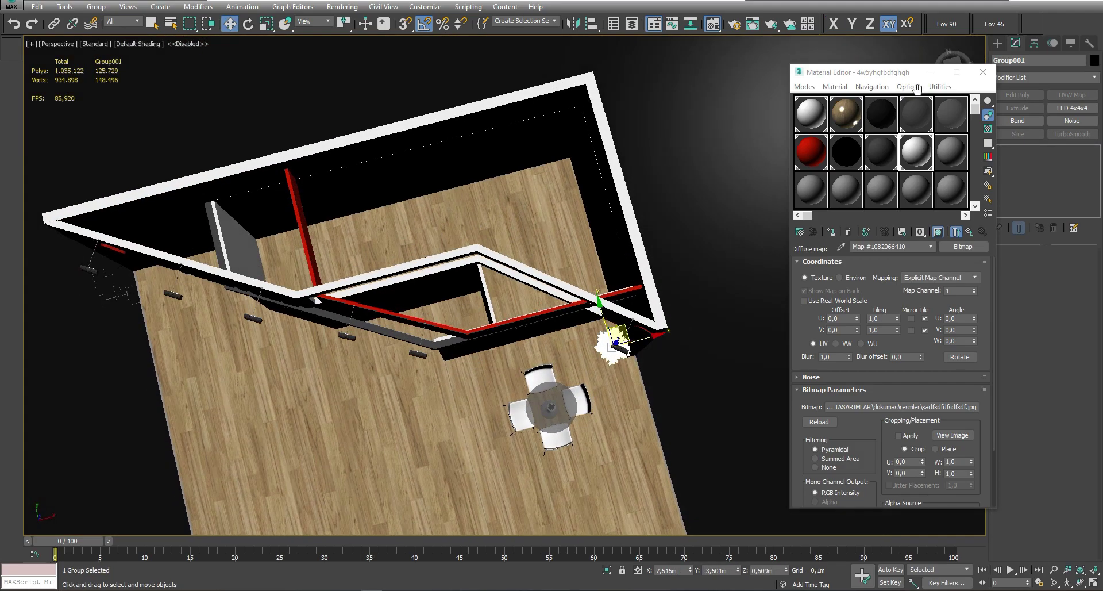
left_click(982, 71)
left_click(997, 42)
left_click(1020, 113)
middle_click_drag(498, 248, 423, 341, "alt")
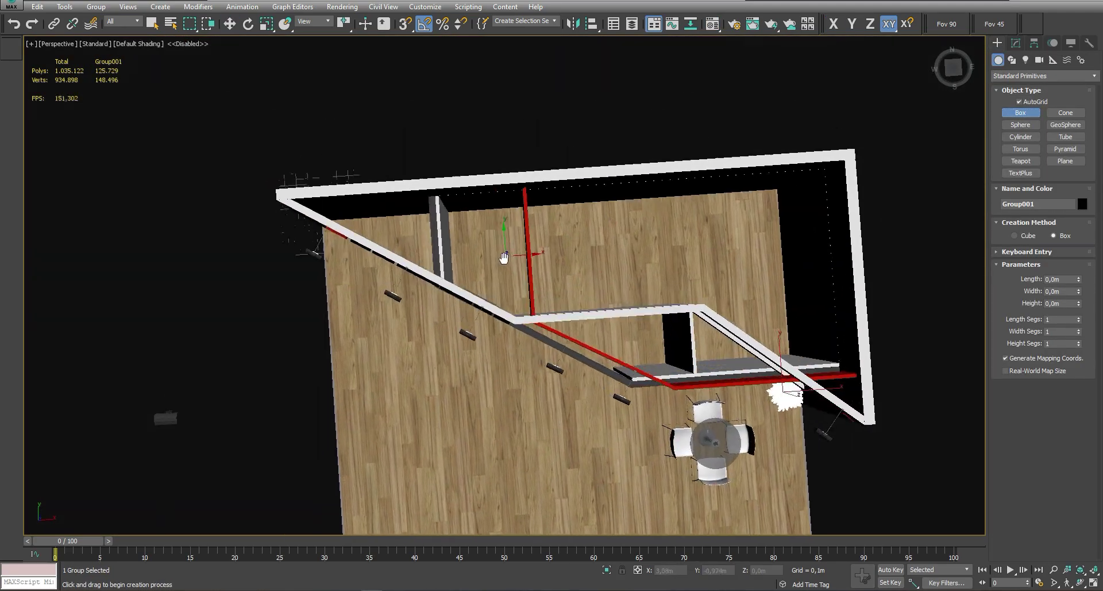
key("t")
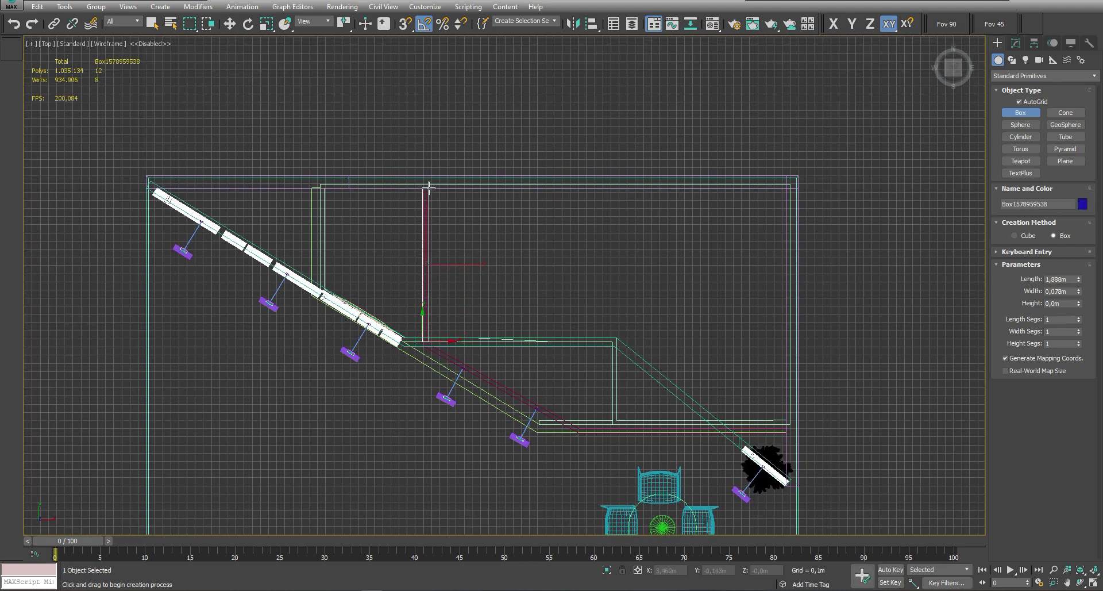
key("w")
middle_click_drag(409, 101, 419, 180)
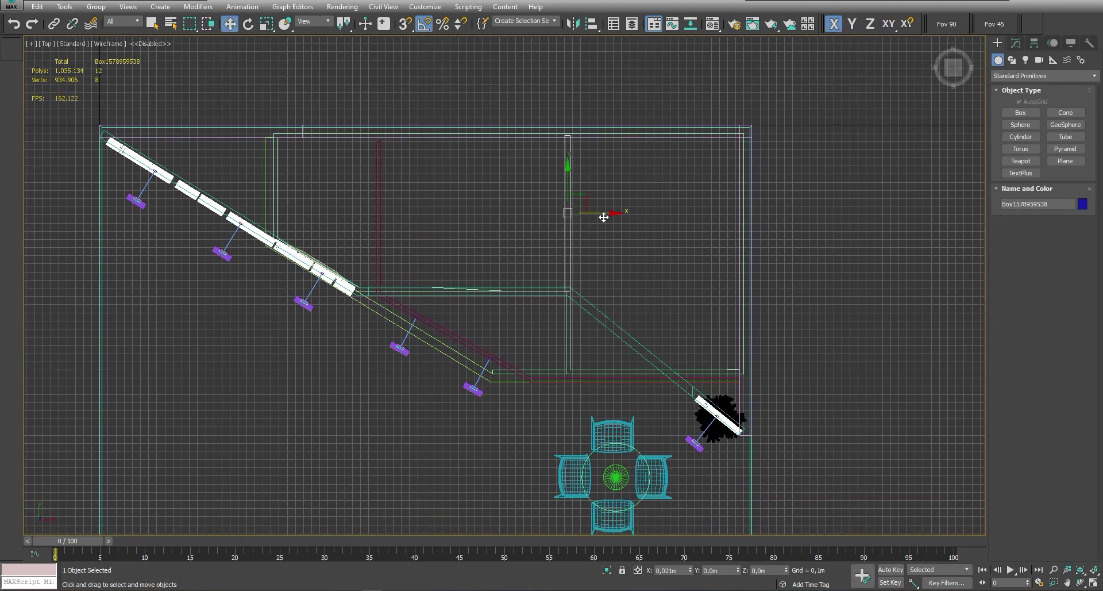
key("alt+w")
right_click(674, 372)
key("alt+w")
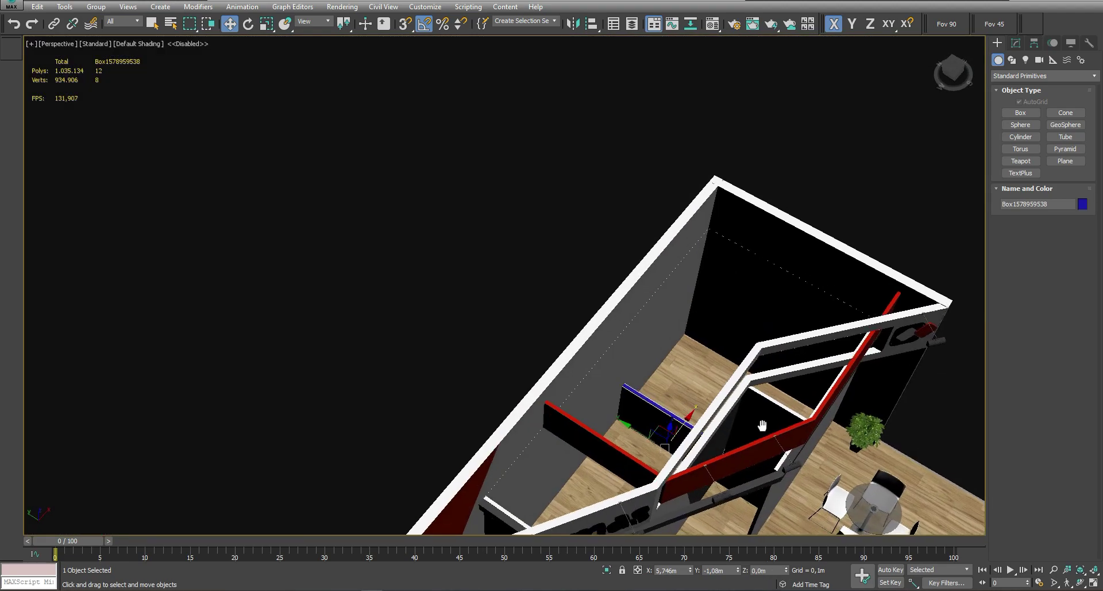
key("n")
key("n")
key("m")
key("m")
Set the box height to 3,0 m and orbit out to view the booth
left_click(1015, 43)
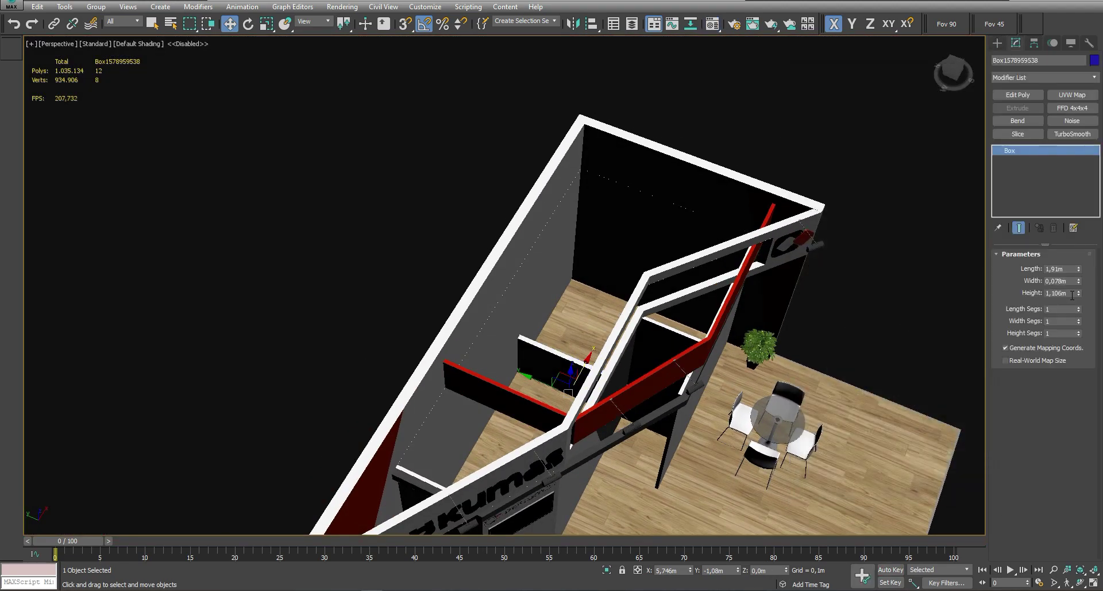
double_click(1068, 293)
type("3")
key("Return")
key("z")
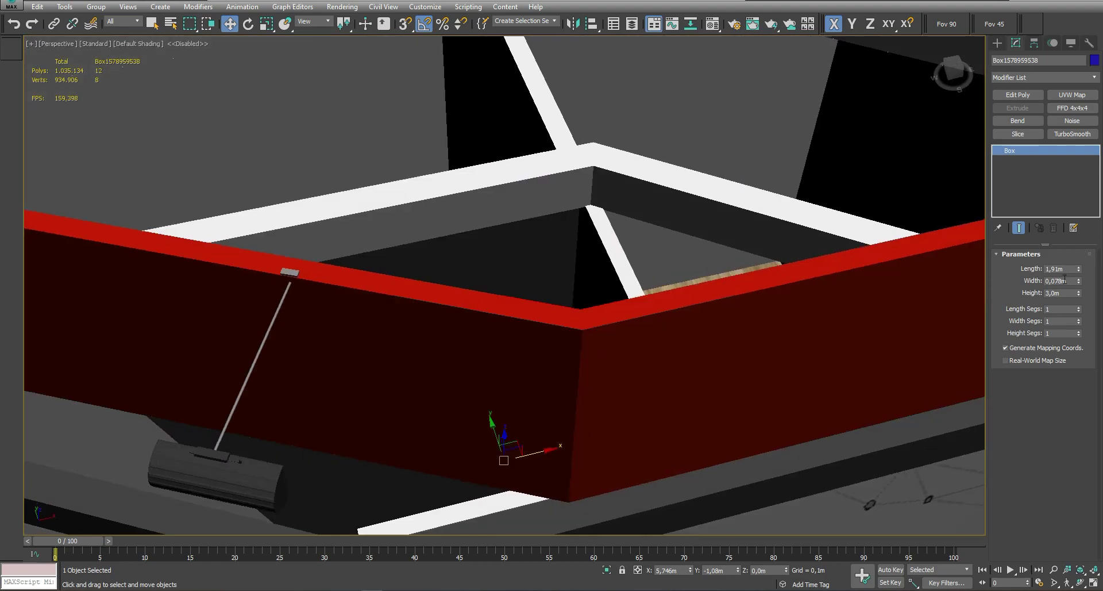
mouse_move(836, 223)
middle_mouse_down("alt")
mouse_move(510, 294)
mouse_move(552, 299)
mouse_move(550, 268)
middle_mouse_up("alt")
scroll(549, 268, "down", 5)
Move the lamp fixture Group20533 onto the top of the wall
key("w")
left_click(424, 300)
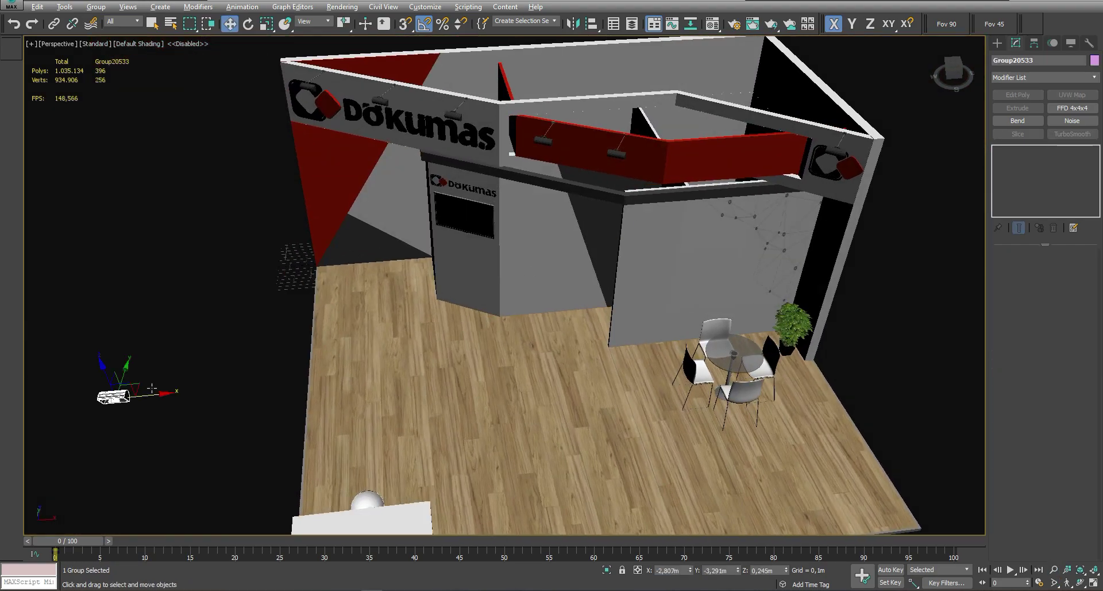
middle_click_drag(424, 300, 424, 300, "alt")
left_click_drag(448, 290, 430, 317)
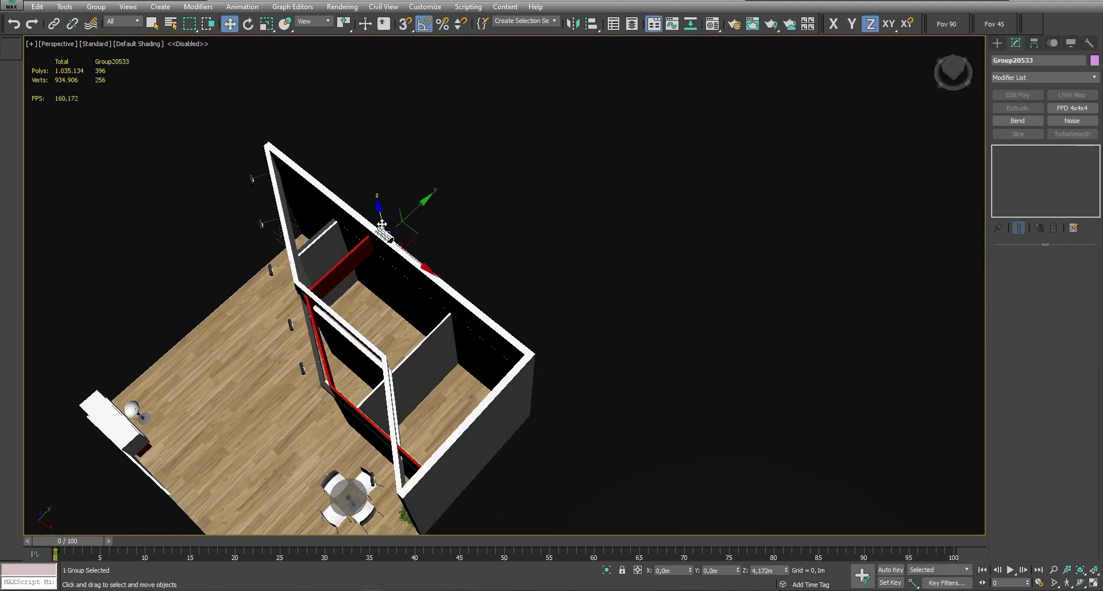
key("z")
left_click_drag(500, 305, 489, 423)
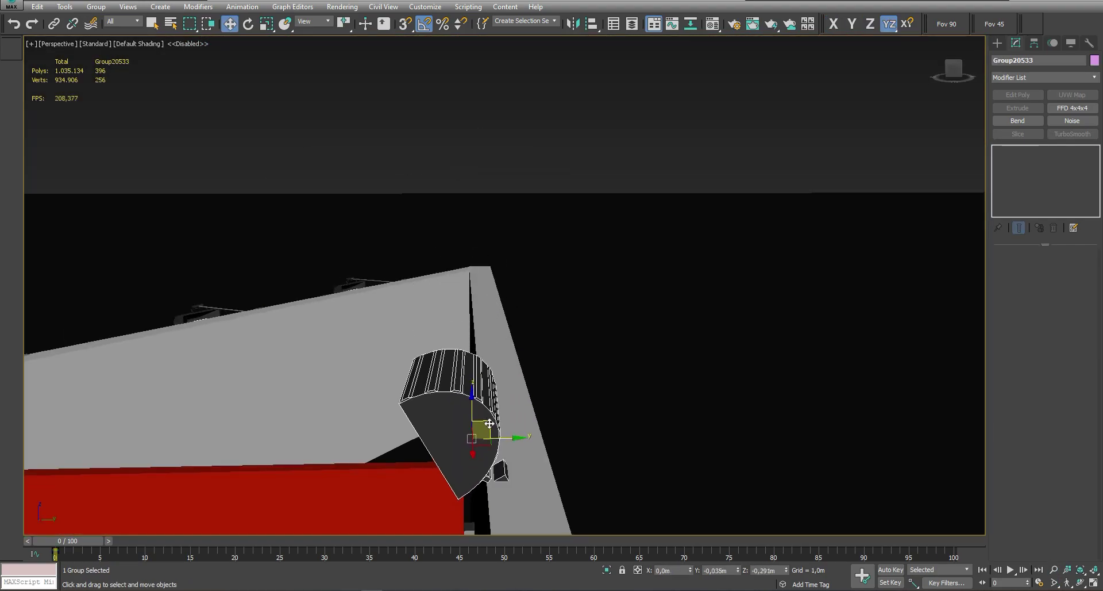
middle_click_drag(489, 423, 502, 372, "alt")
left_click_drag(490, 347, 482, 347)
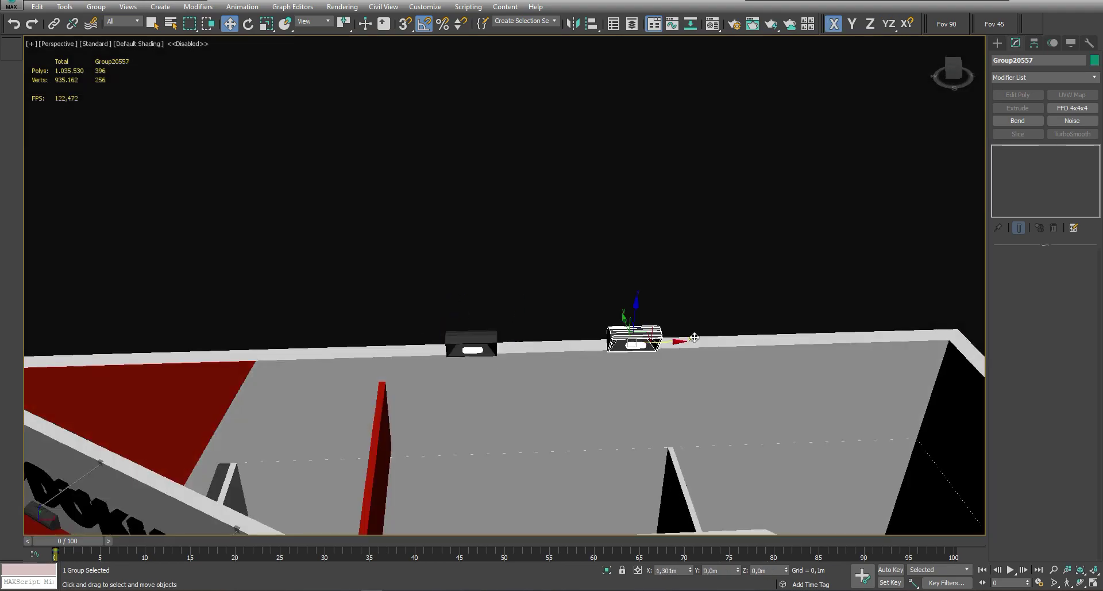
scroll(694, 337, "down", 5)
mouse_move(694, 338)
middle_mouse_down("alt")
mouse_move(632, 259)
mouse_move(598, 431)
middle_mouse_up("alt")
Shift-drag the table-and-chairs set twice to place copies in the inner rooms
left_click(598, 431)
scroll(598, 431, "up", 2)
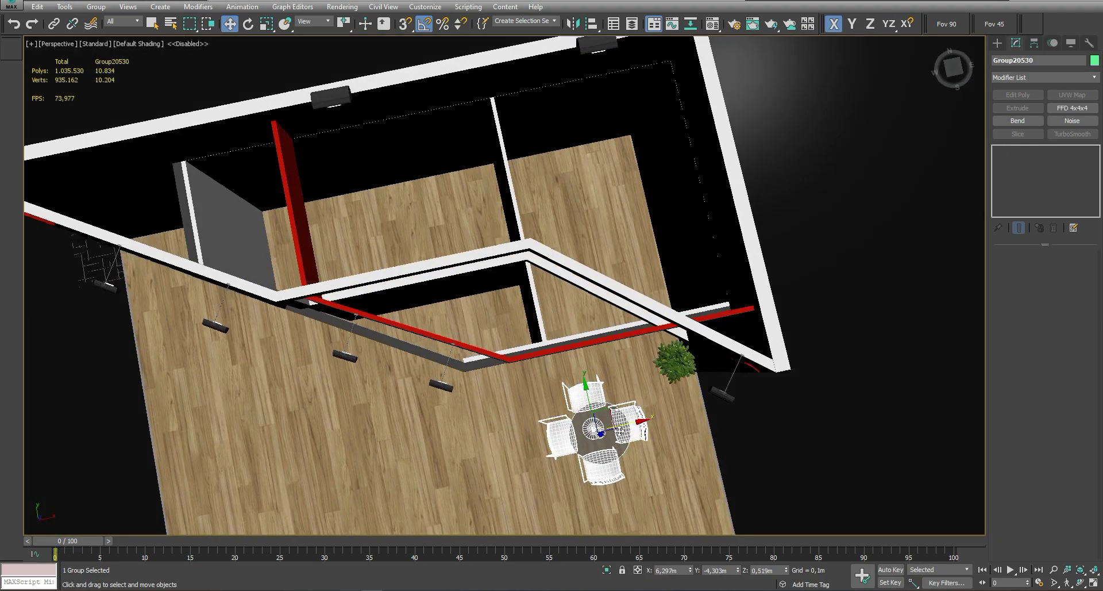
left_click_drag(598, 431, 595, 224, "shift")
key("Return")
mouse_move(595, 224)
middle_mouse_down("alt")
mouse_move(615, 292)
mouse_move(677, 176)
middle_mouse_up("alt")
mouse_move(677, 175)
left_mouse_down()
mouse_move(509, 135)
mouse_move(694, 161)
left_mouse_up()
key("Return")
middle_click_drag(694, 161, 502, 155, "alt")
left_click(501, 155)
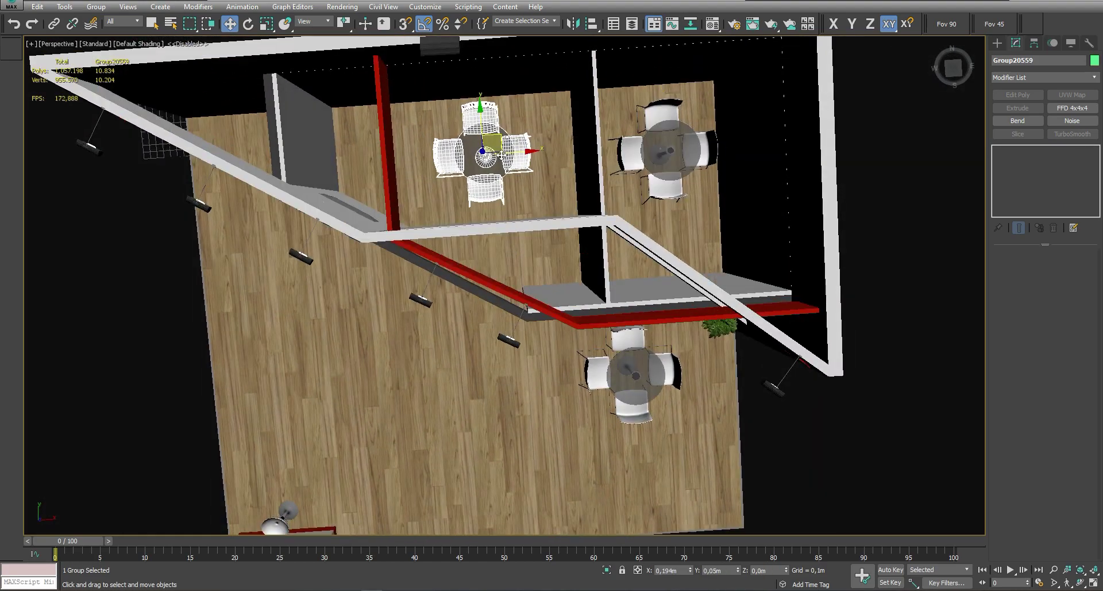
left_click(667, 151)
mouse_move(667, 151)
middle_mouse_down("alt")
mouse_move(650, 271)
mouse_move(466, 366)
middle_mouse_up("alt")
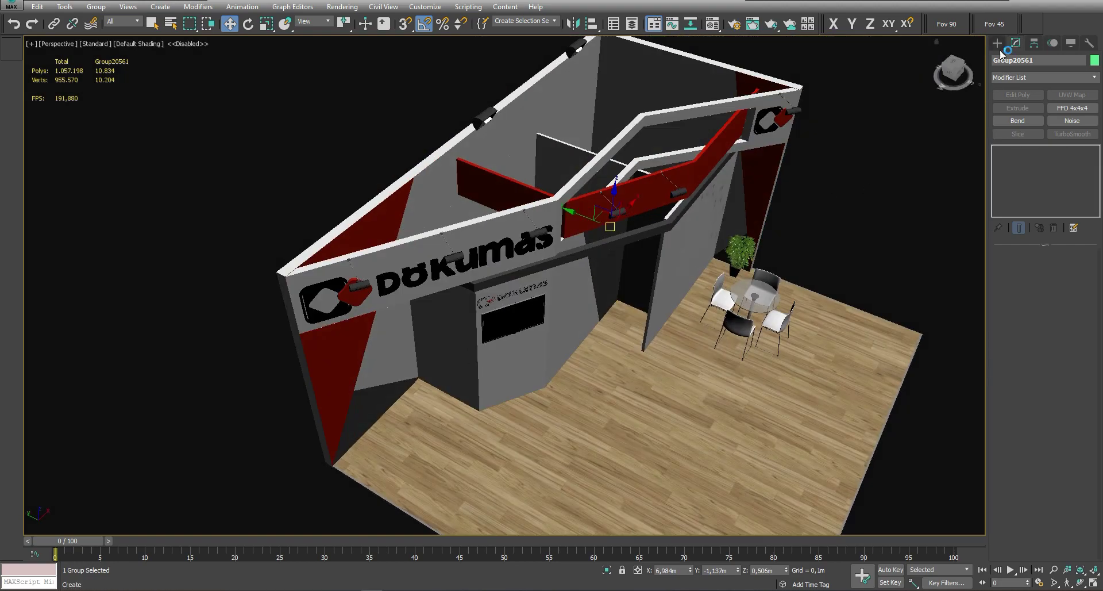
left_click(1000, 51)
left_click(1021, 113)
Draw a thin 2,1 m × 0,8 m door panel in the doorway and nudge it into place
middle_click_drag(1021, 113, 677, 221, "alt")
scroll(677, 221, "up", 5)
left_click_drag(639, 74, 728, 340)
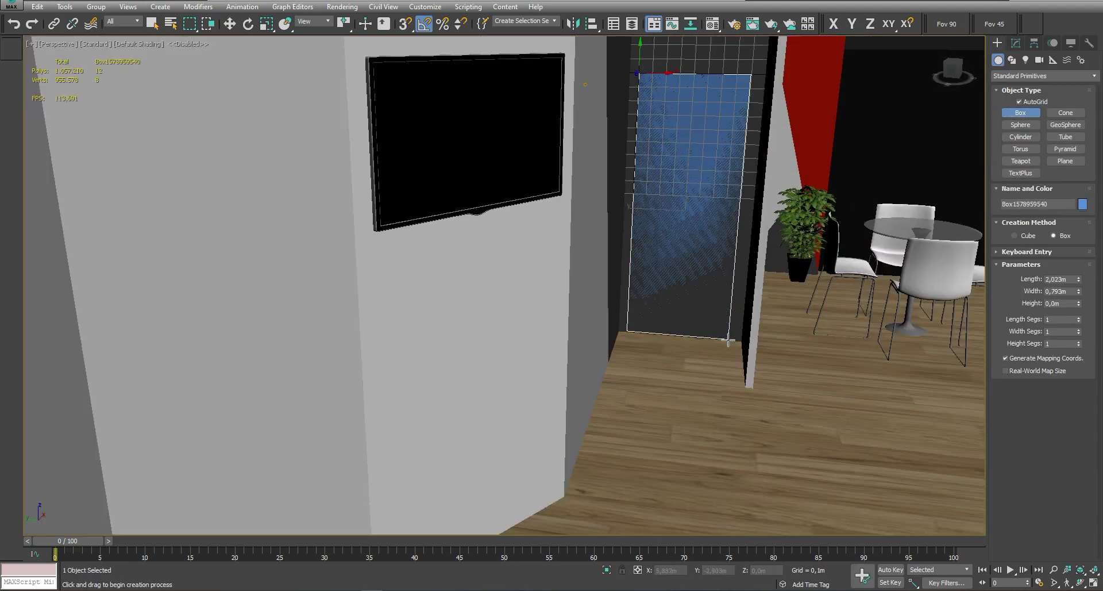
left_click(728, 340)
key("w")
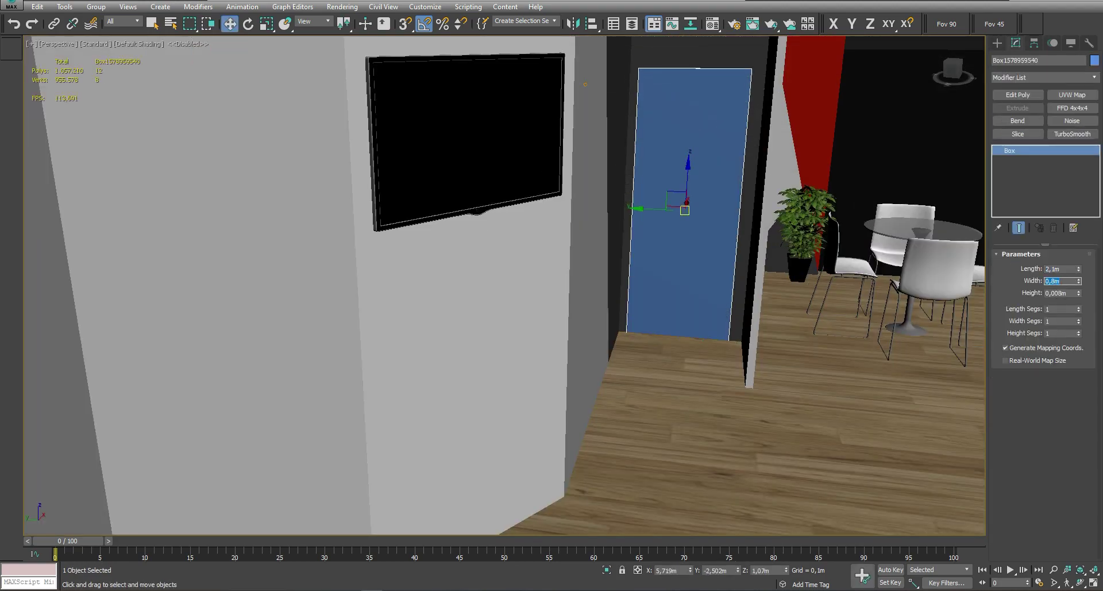
left_click_drag(681, 190, 679, 187)
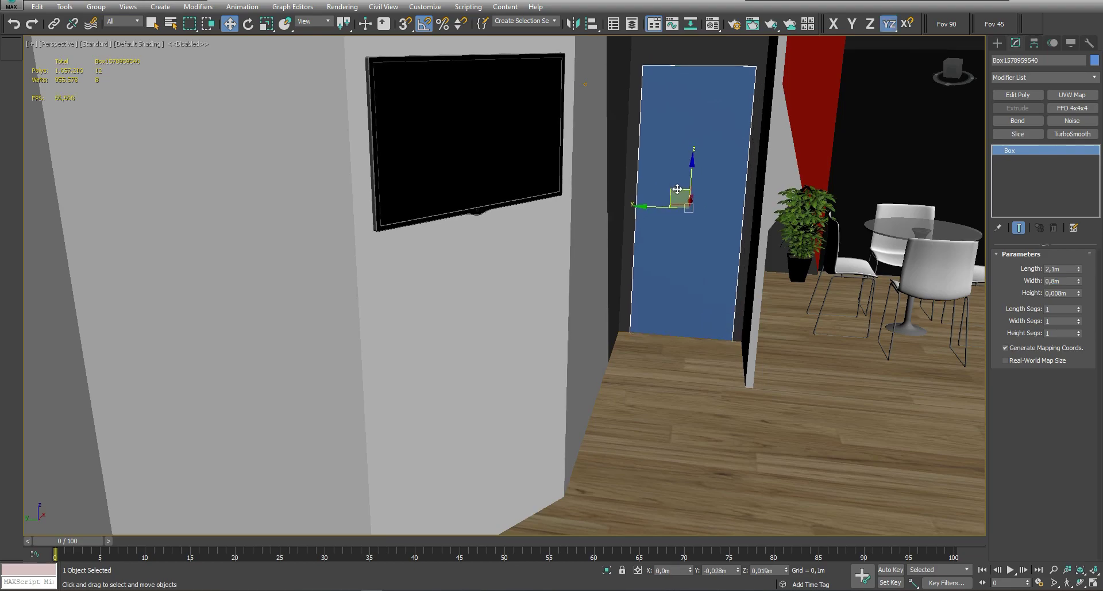
mouse_move(677, 189)
middle_mouse_down("alt")
mouse_move(1080, 302)
mouse_move(1082, 286)
middle_mouse_up("alt")
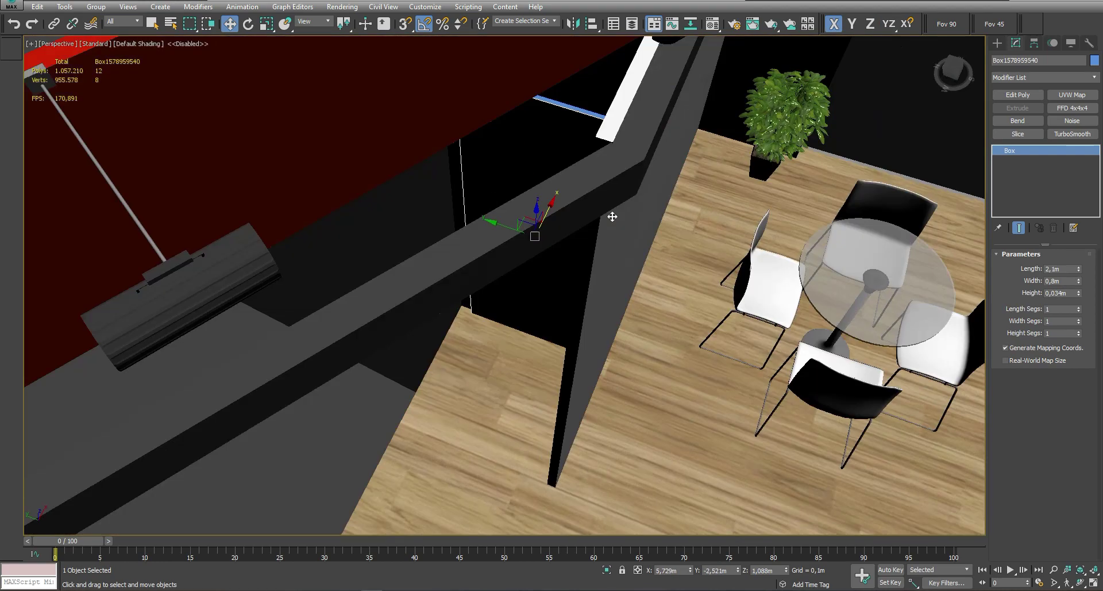
middle_click_drag(570, 250, 584, 197, "alt")
Add a small 0,033 m-radius sphere on the door as its handle
left_click(998, 42)
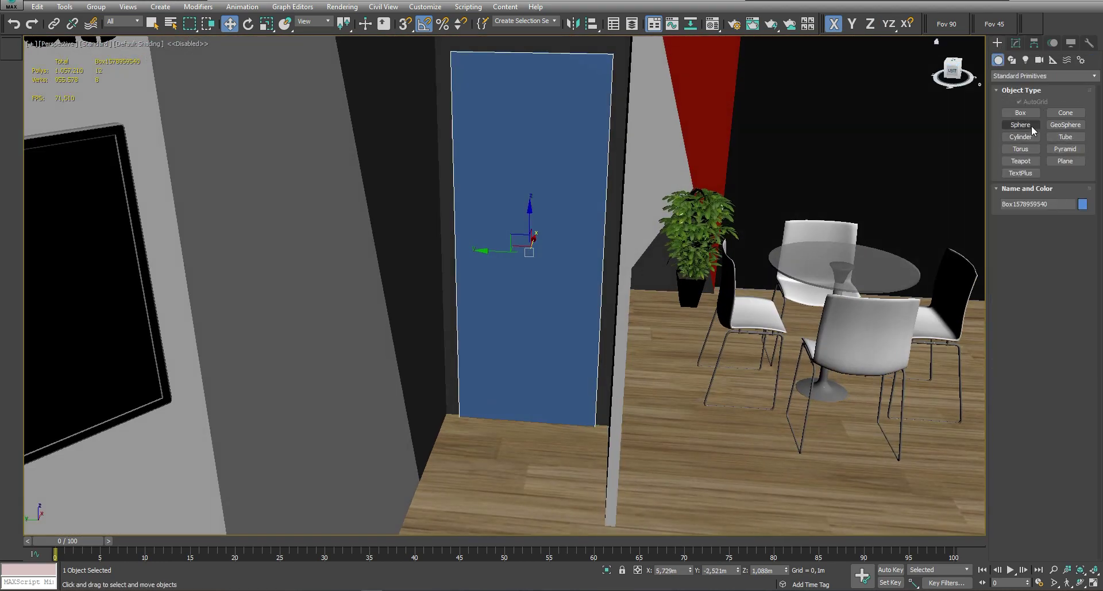
left_click(1022, 125)
left_click_drag(458, 280, 493, 290)
key("z")
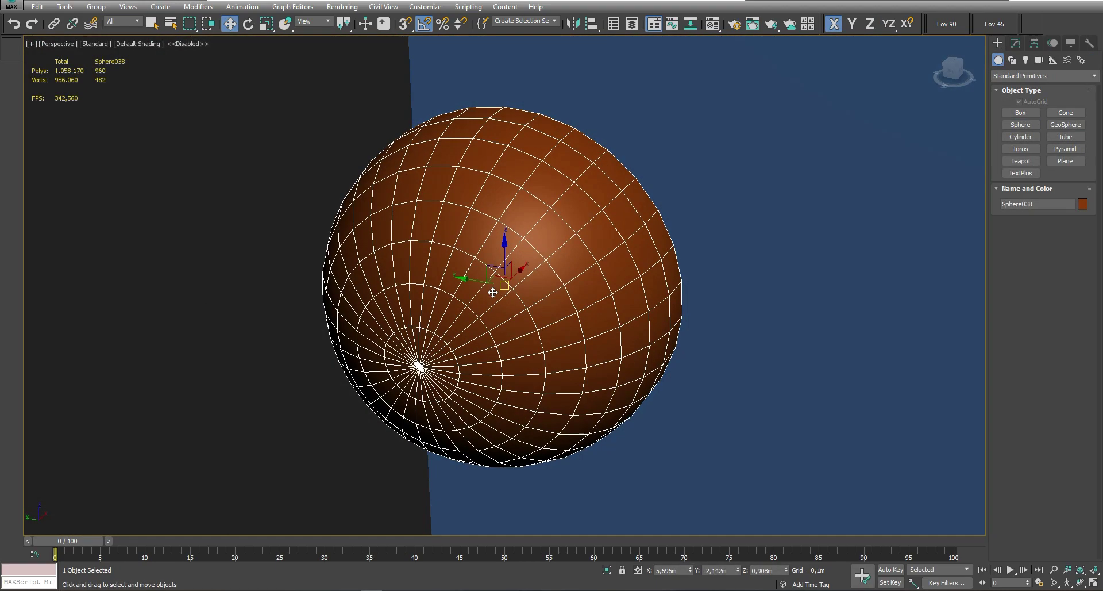
key("w")
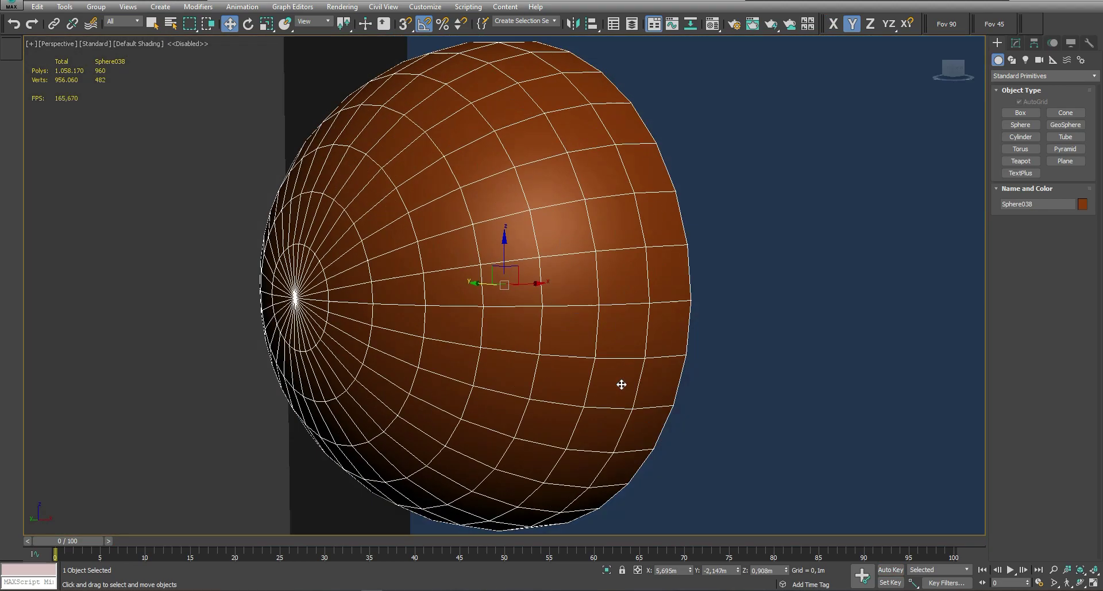
scroll(632, 344, "up", 2)
scroll(659, 394, "down", 10)
left_click(889, 24)
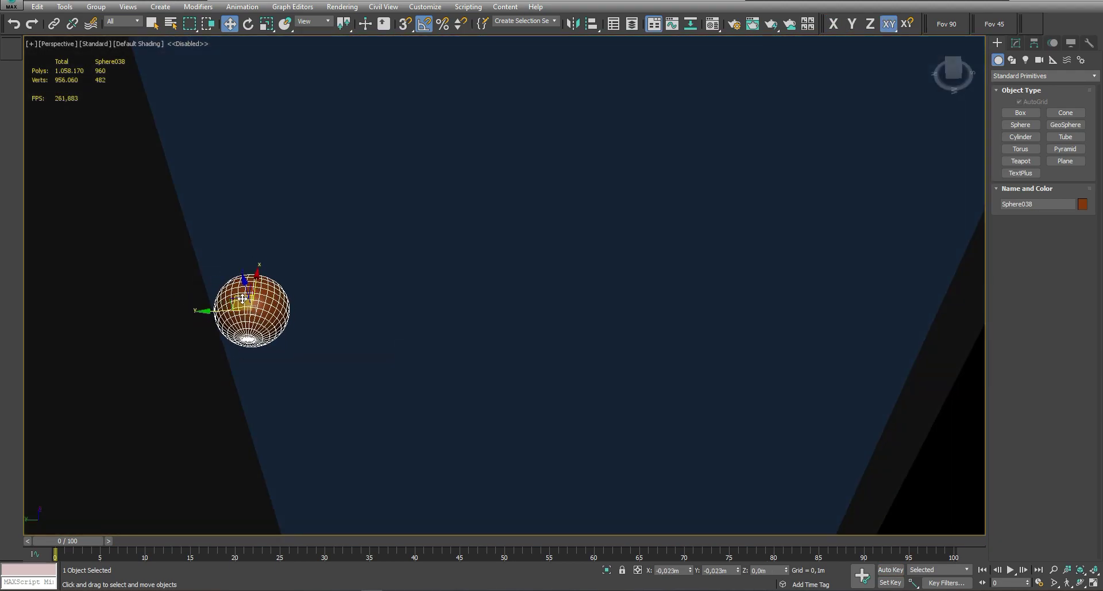
left_click(1016, 43)
Assign the dark grey VRayMtl to the door and its knob
key("m")
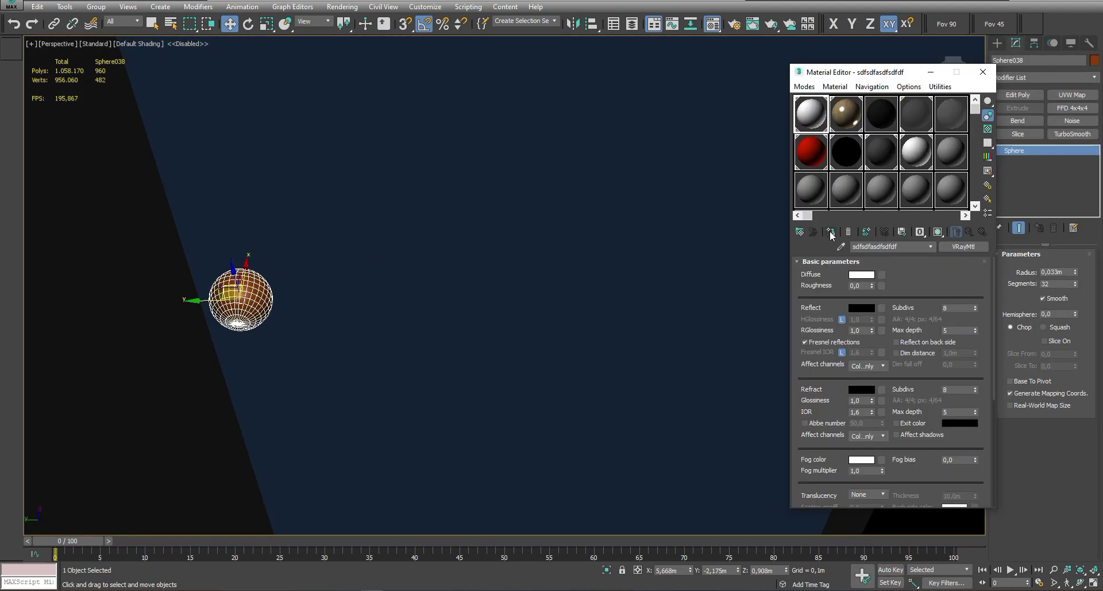
left_click(529, 234)
scroll(476, 256, "up", 10)
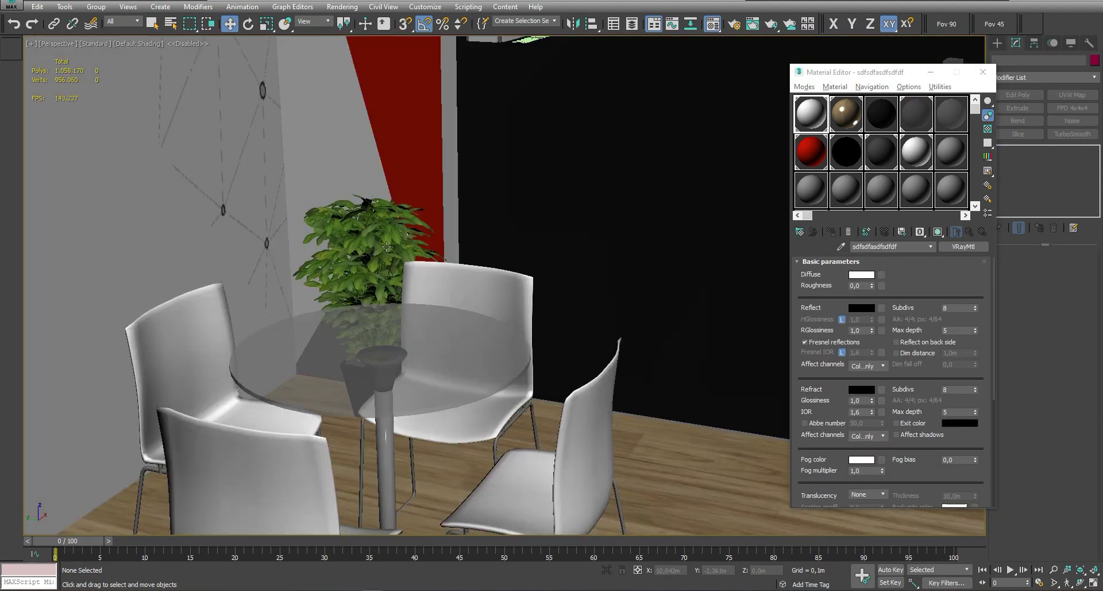
scroll(386, 246, "down", 5)
Add a Box UVW Map to the white booth wall Line003 with U Flip unticked
left_click(386, 246)
middle_click_drag(386, 247, 402, 224)
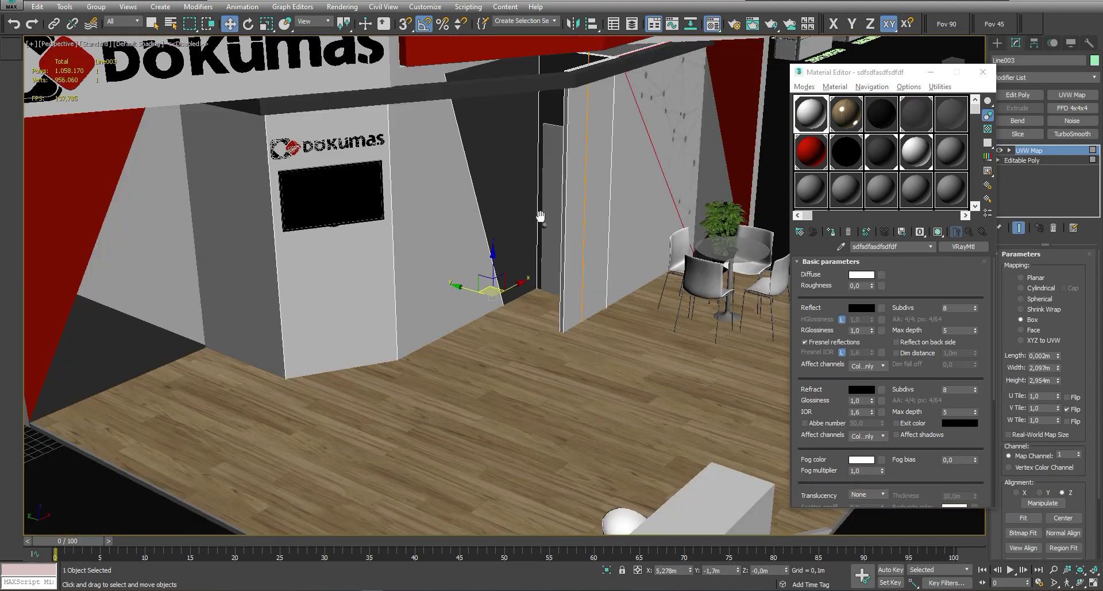
scroll(408, 217, "up", 2)
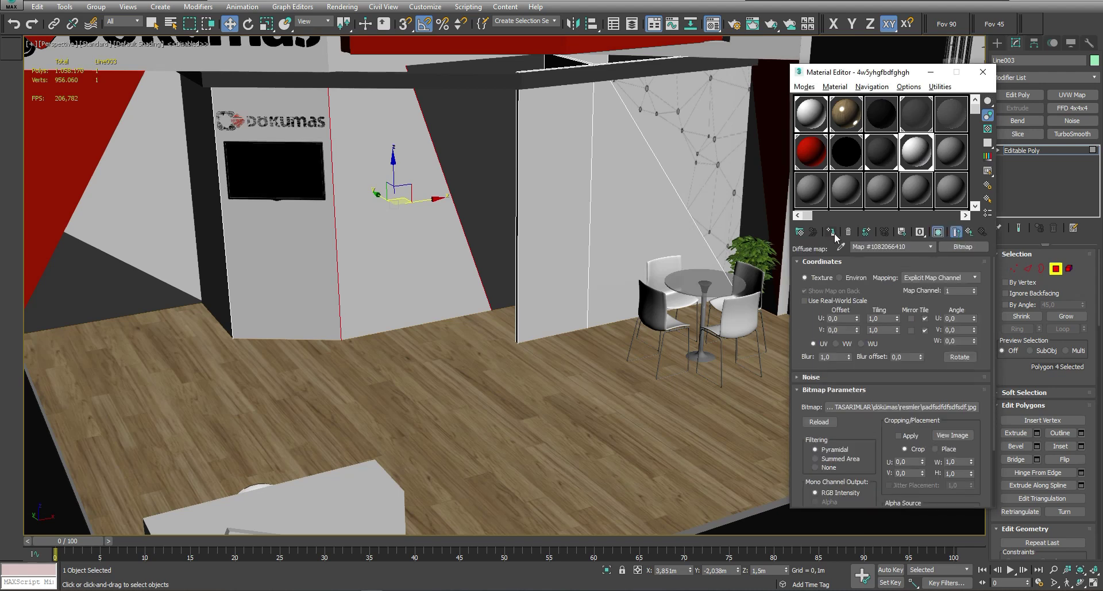
left_click(1072, 95)
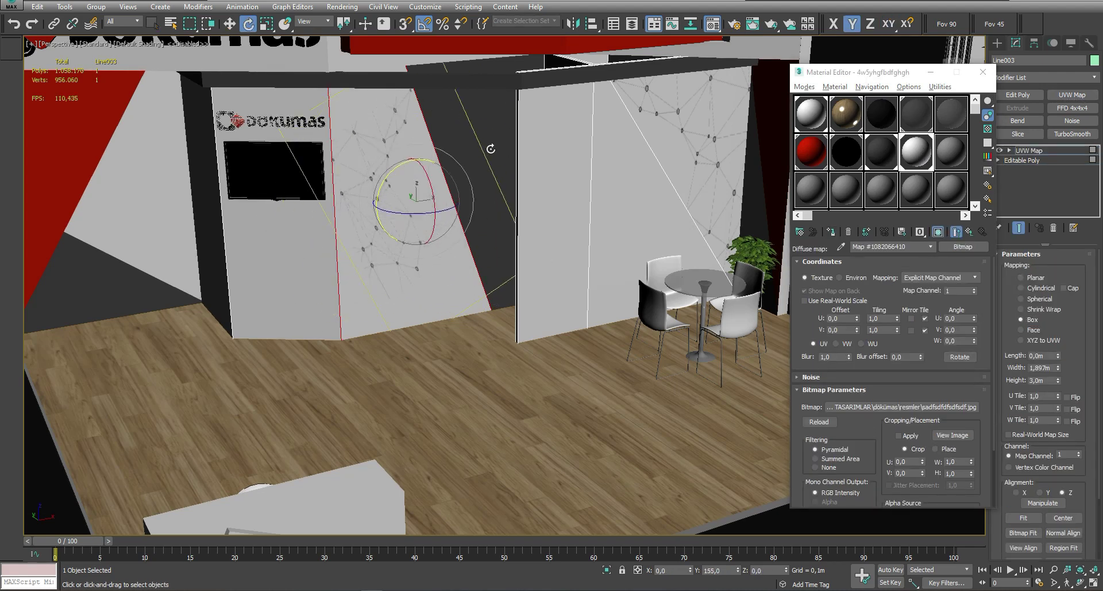
key("r")
scroll(423, 268, "down", 3)
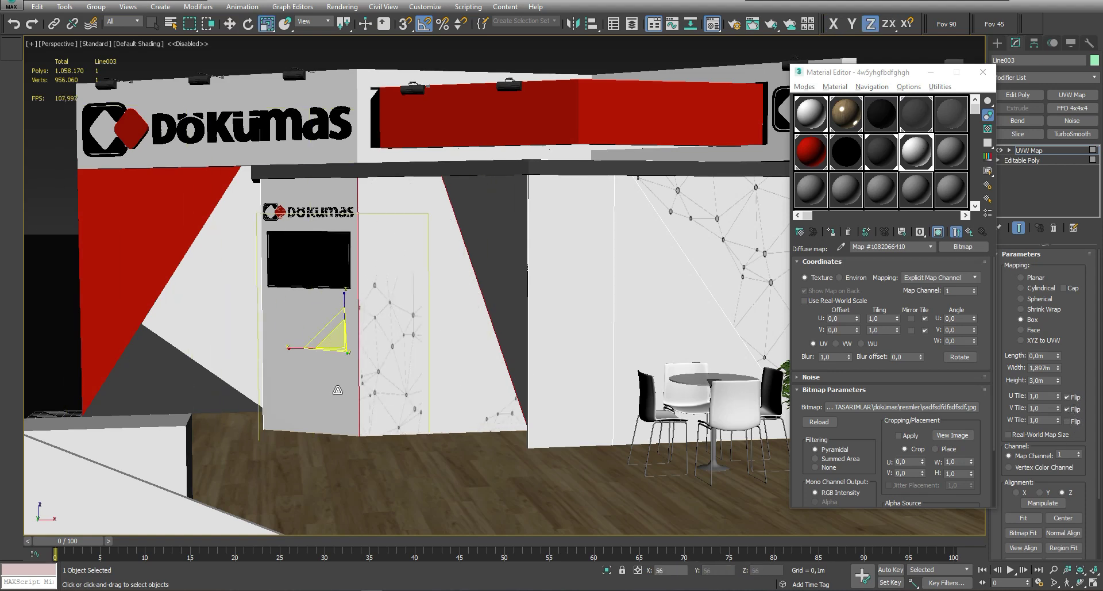
scroll(409, 296, "up", 5)
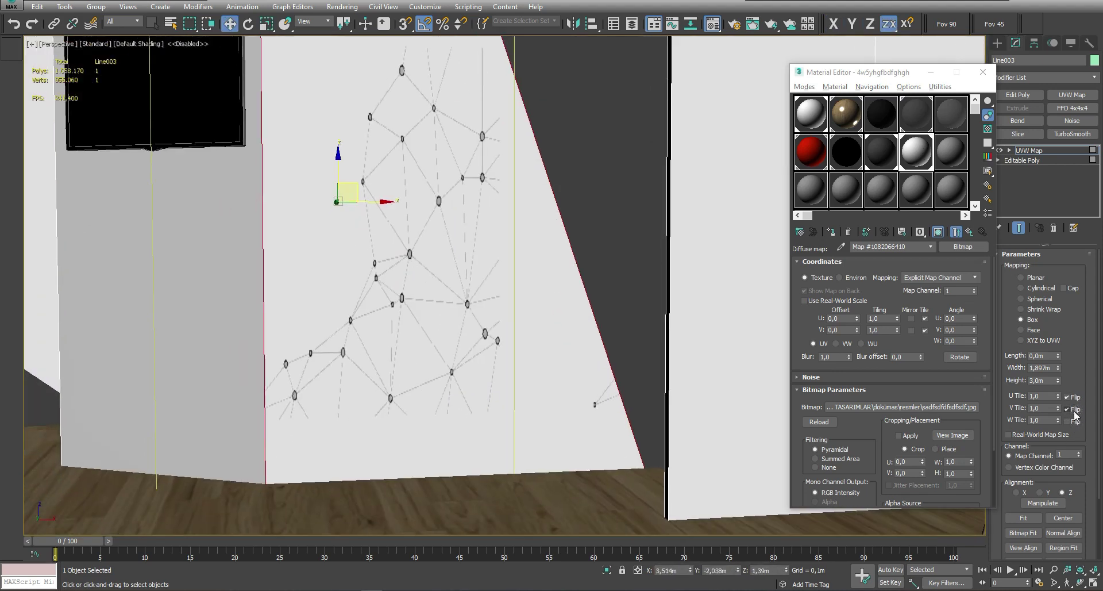
left_click(1067, 396)
scroll(424, 214, "down", 2)
Slide the wall's mapping gizmo up and left to position the network pattern
key("r")
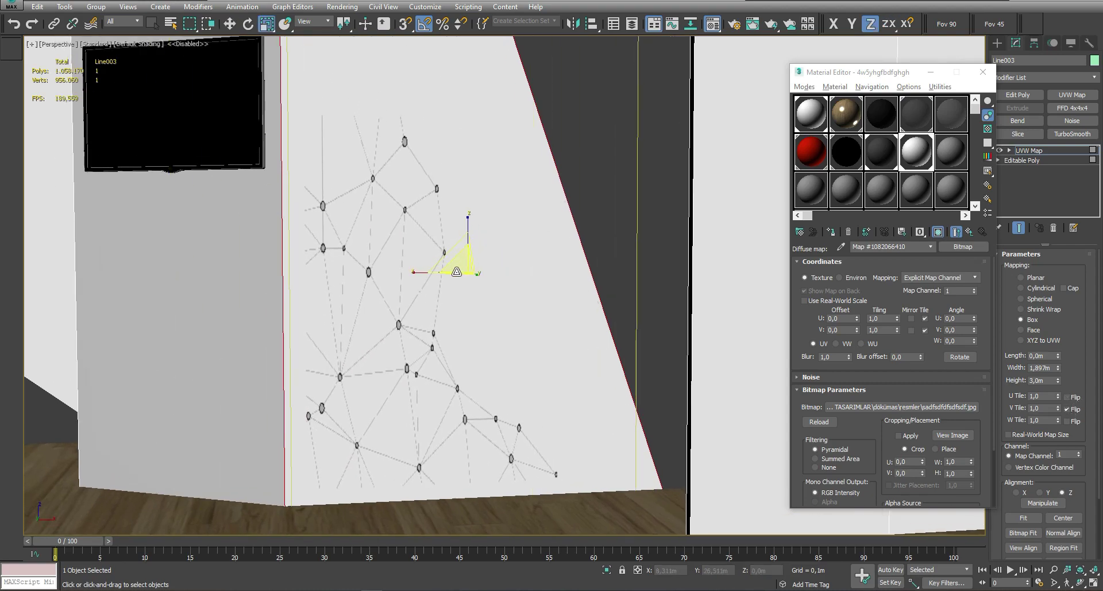
scroll(467, 268, "down", 4)
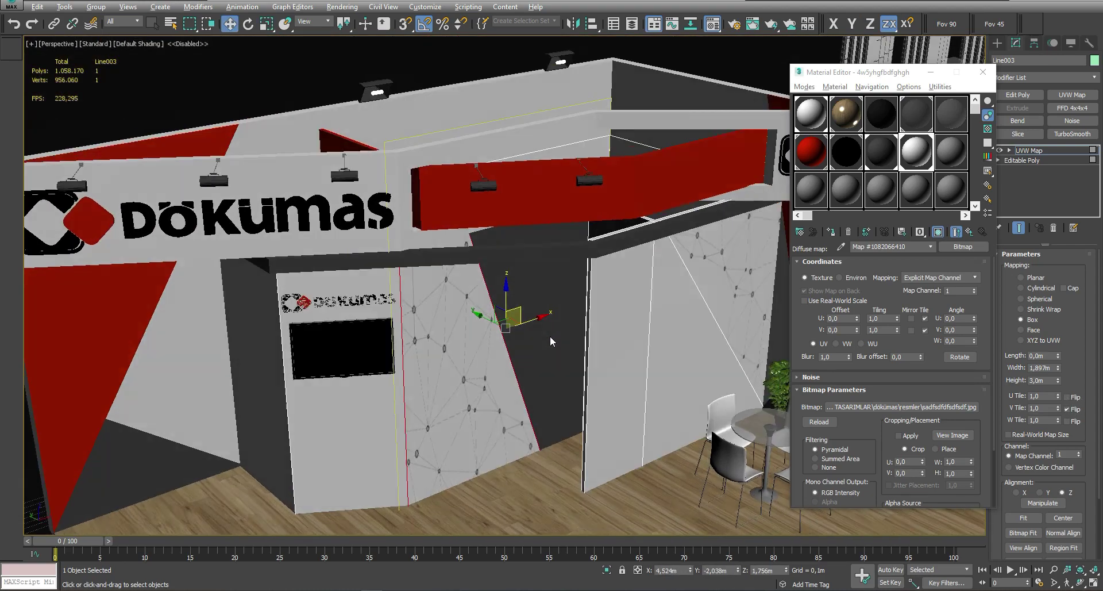
middle_click_drag(527, 210, 481, 283, "alt")
key("alt+q")
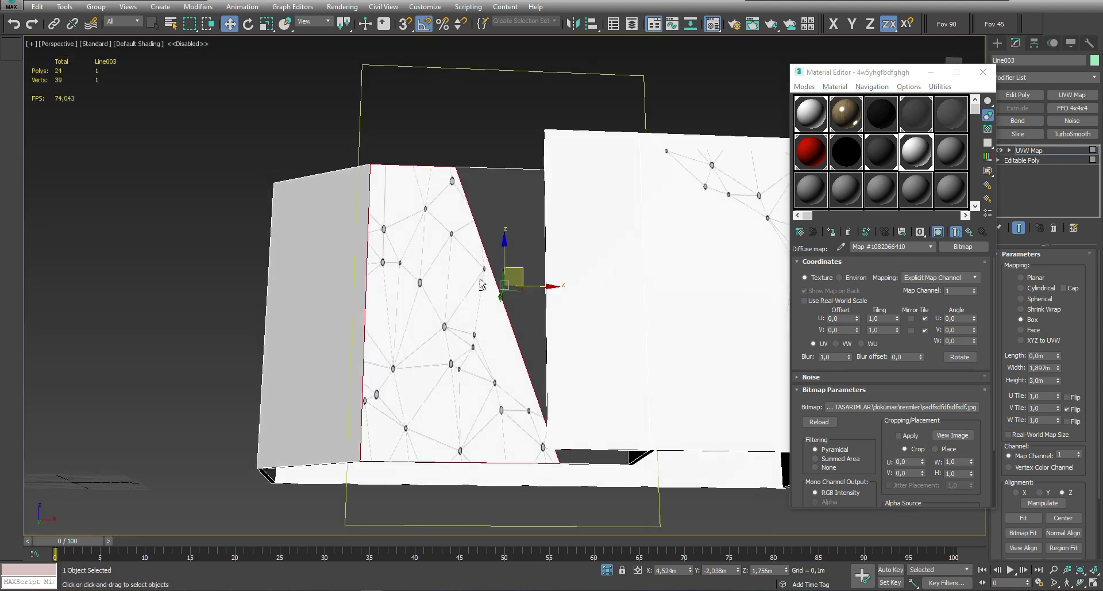
left_click_drag(522, 272, 515, 269)
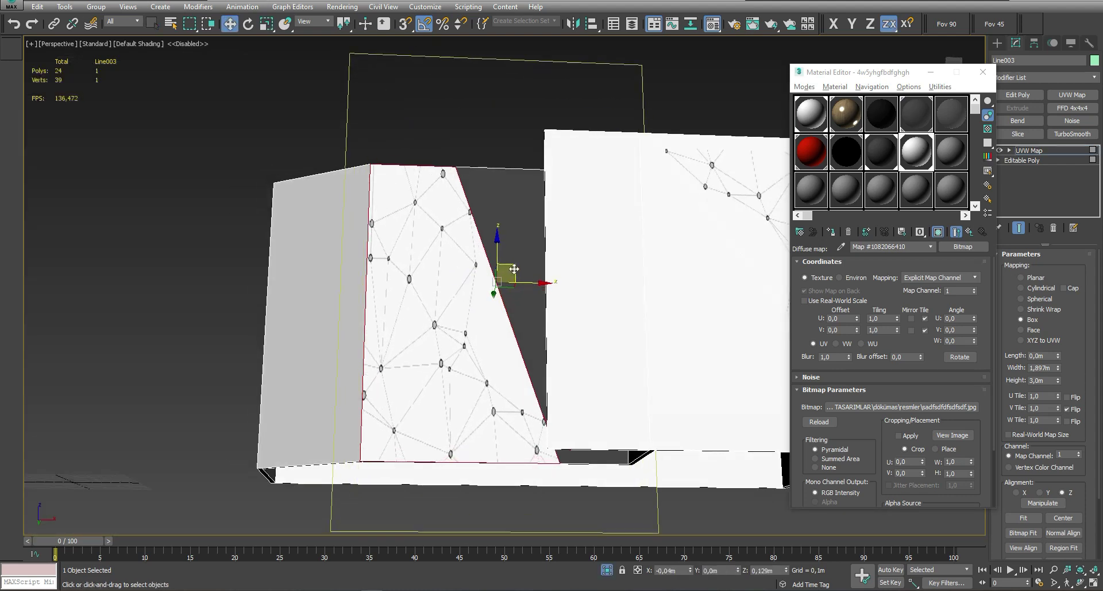
middle_click_drag(515, 269, 477, 264, "alt")
key("alt+q")
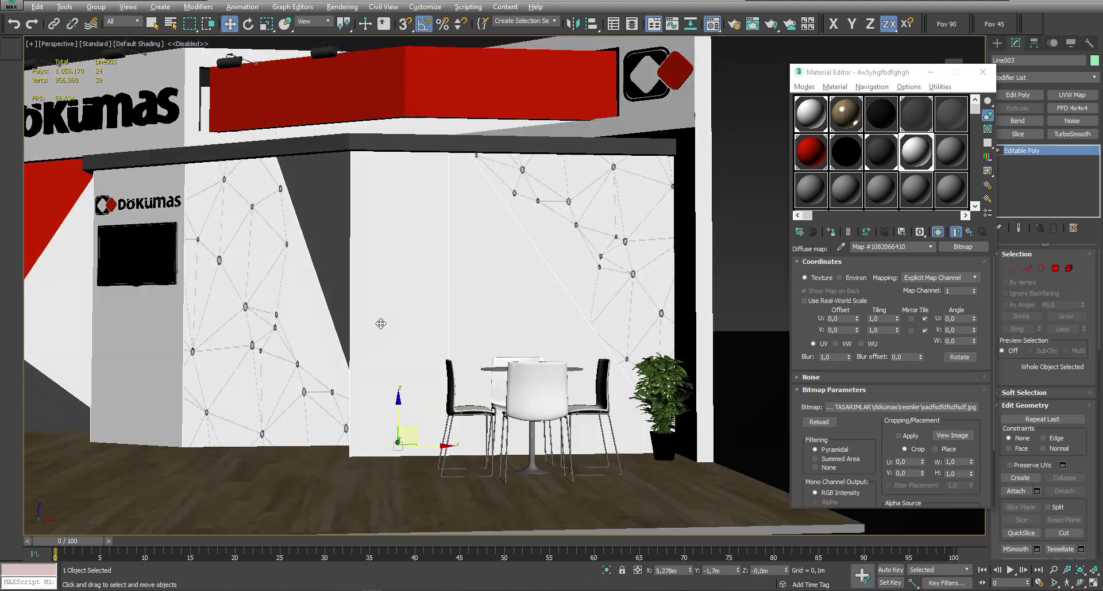
mouse_move(380, 323)
middle_mouse_down("alt")
mouse_move(662, 333)
mouse_move(510, 227)
middle_mouse_up("alt")
left_click(662, 333)
Create a thin Box panel on the wall: 0.7m length, 1.8m width, 0.001m height
key("m")
left_click(1021, 113)
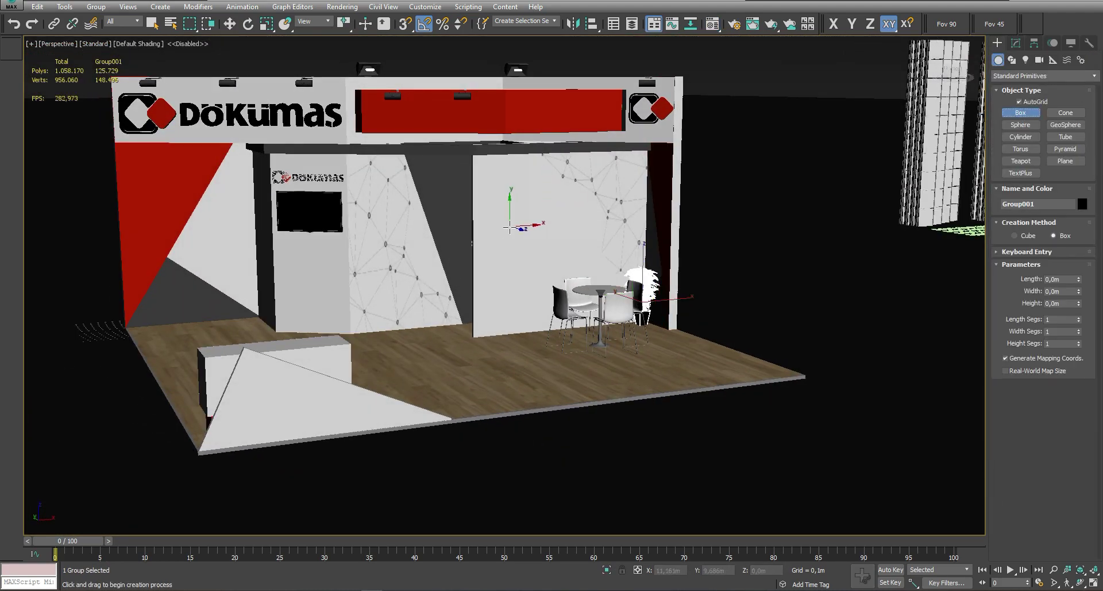
scroll(510, 227, "up", 5)
left_click_drag(368, 168, 591, 253)
right_click(565, 227)
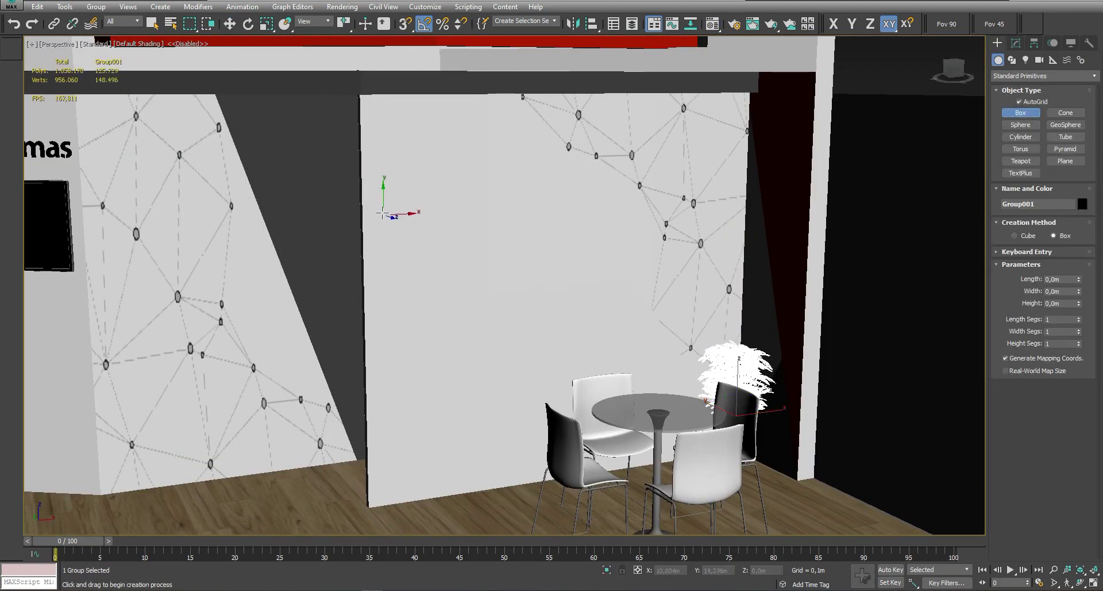
left_click_drag(381, 214, 613, 286)
key("w")
left_click(1015, 43)
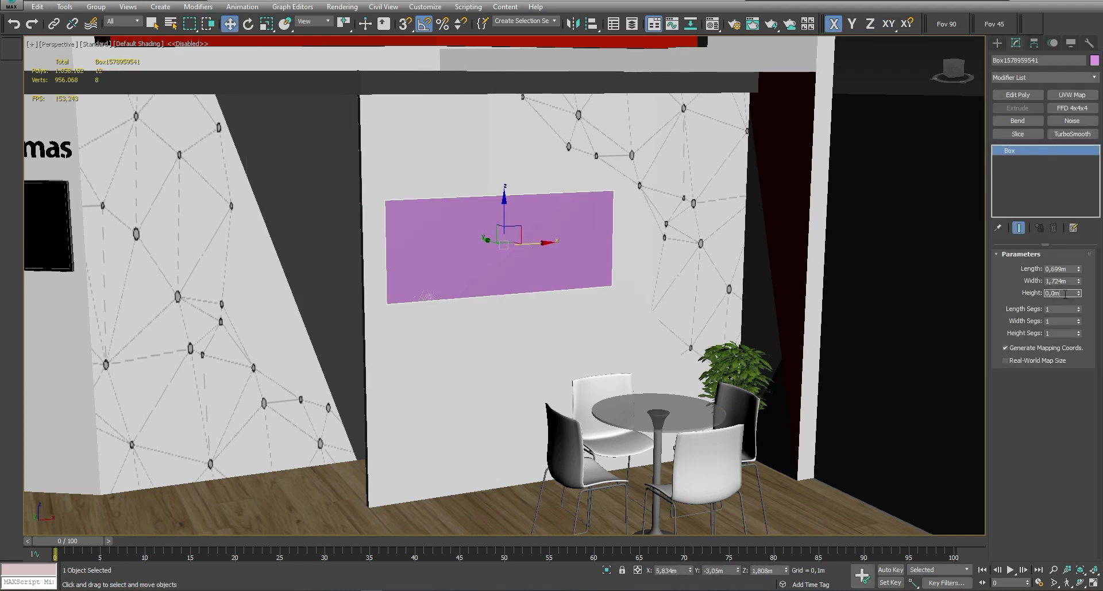
type("01")
key("Return")
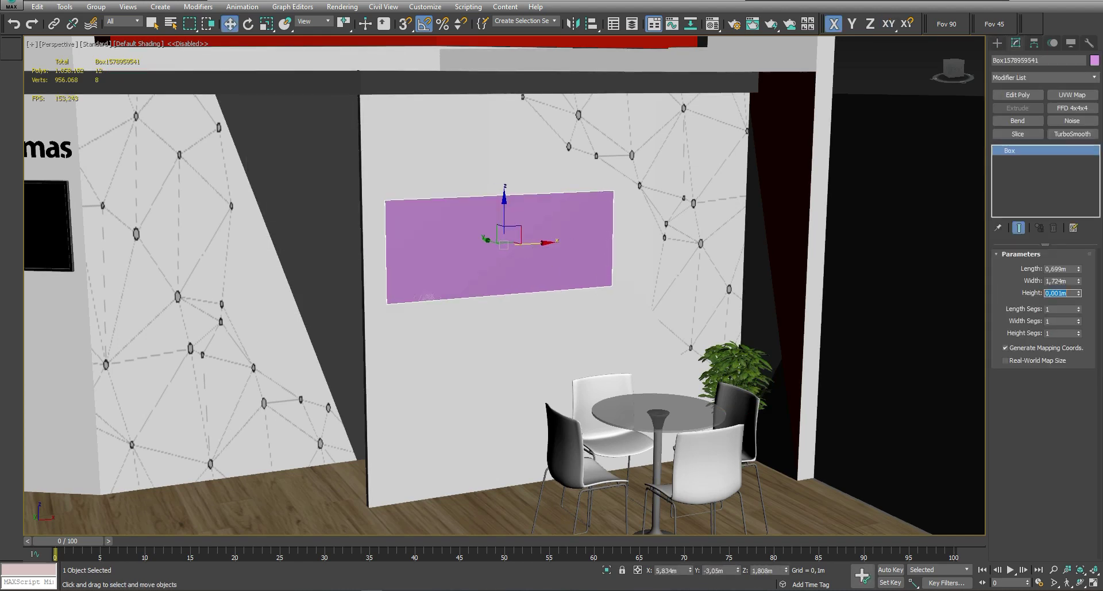
Move the panel into place on the wall and clone a second panel directly below it
middle_click_drag(598, 254, 1070, 278, "alt")
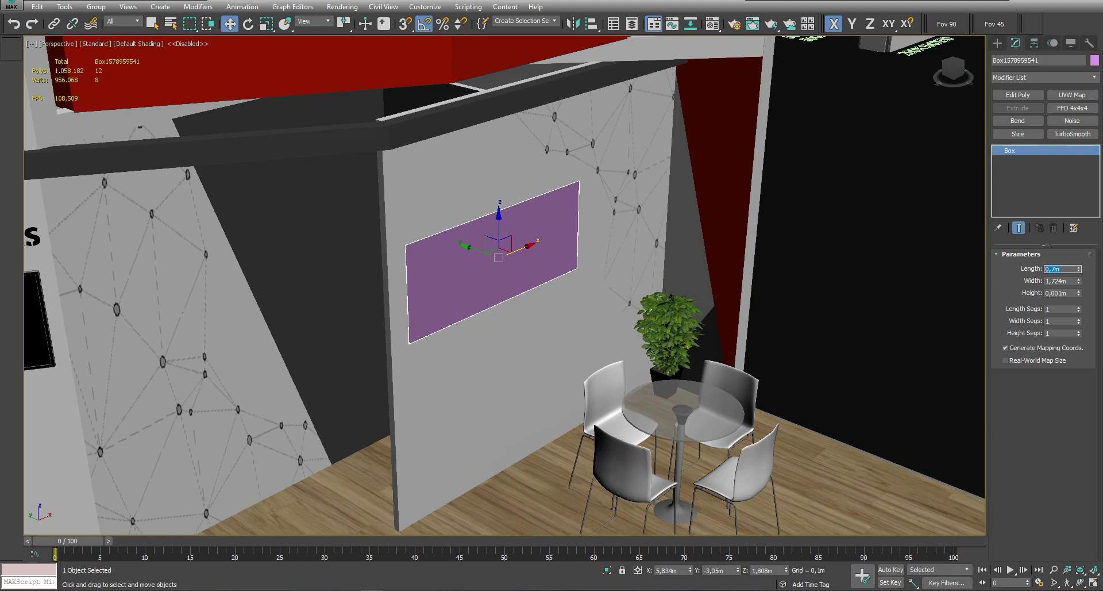
middle_click_drag(590, 284, 503, 251, "alt")
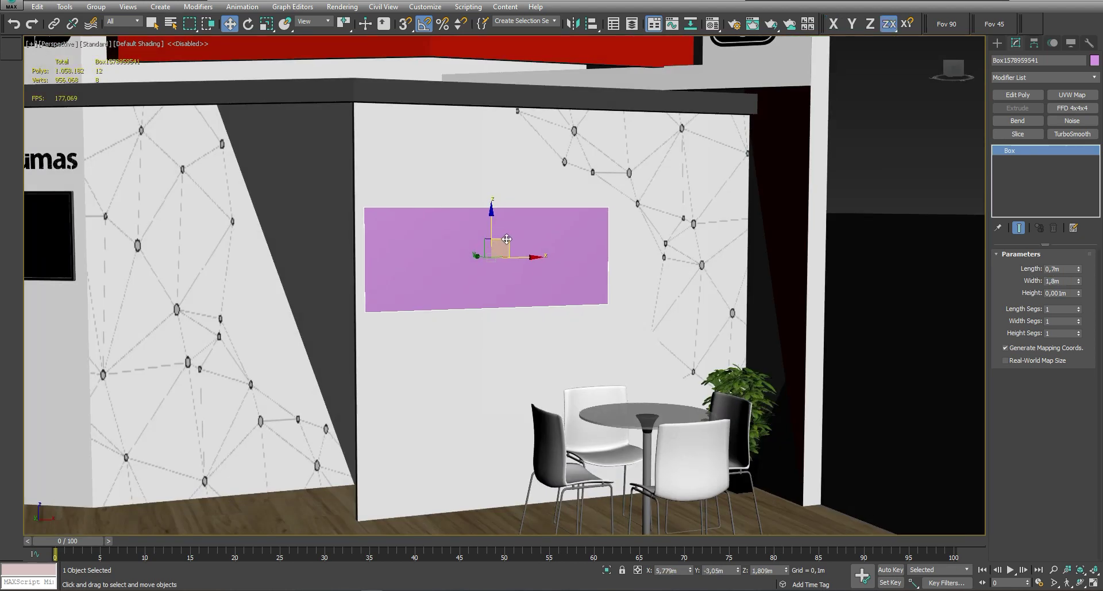
left_click_drag(507, 239, 521, 239)
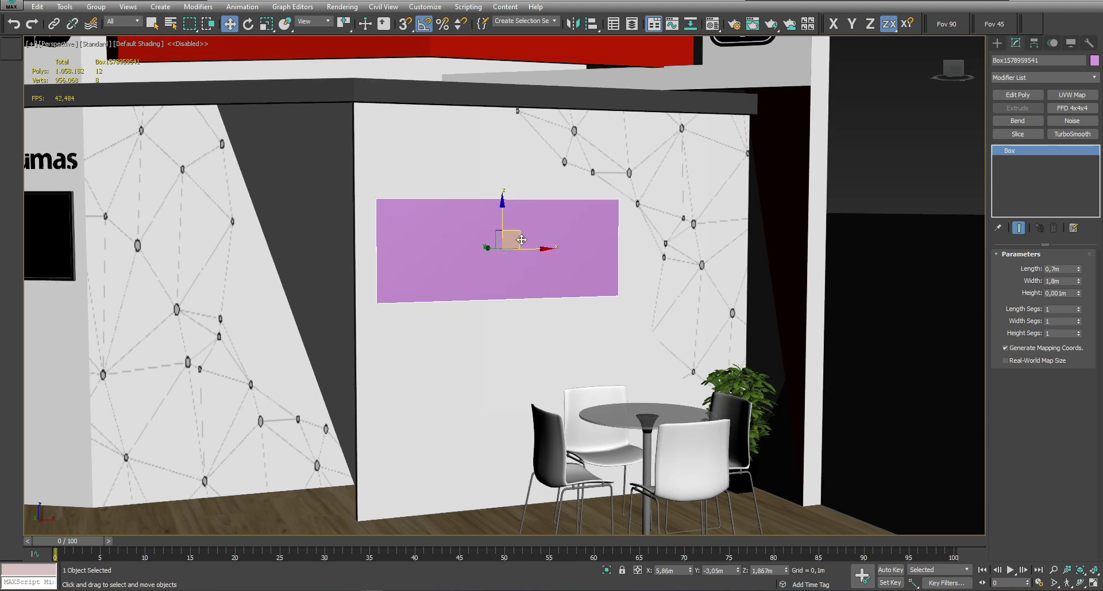
left_click_drag(464, 234, 452, 338, "shift")
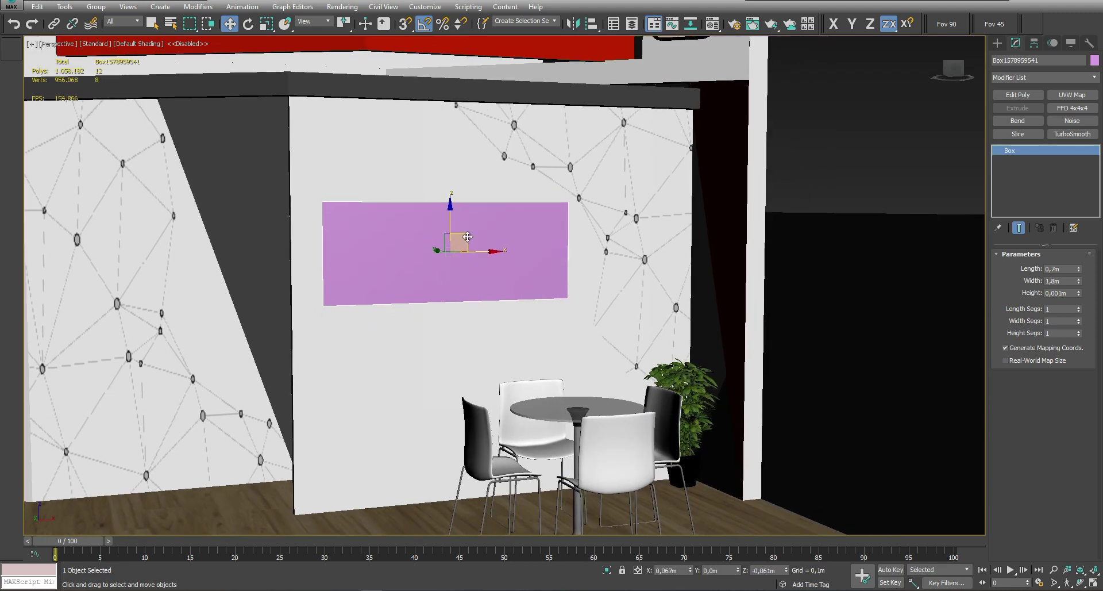
key("ctrl+z")
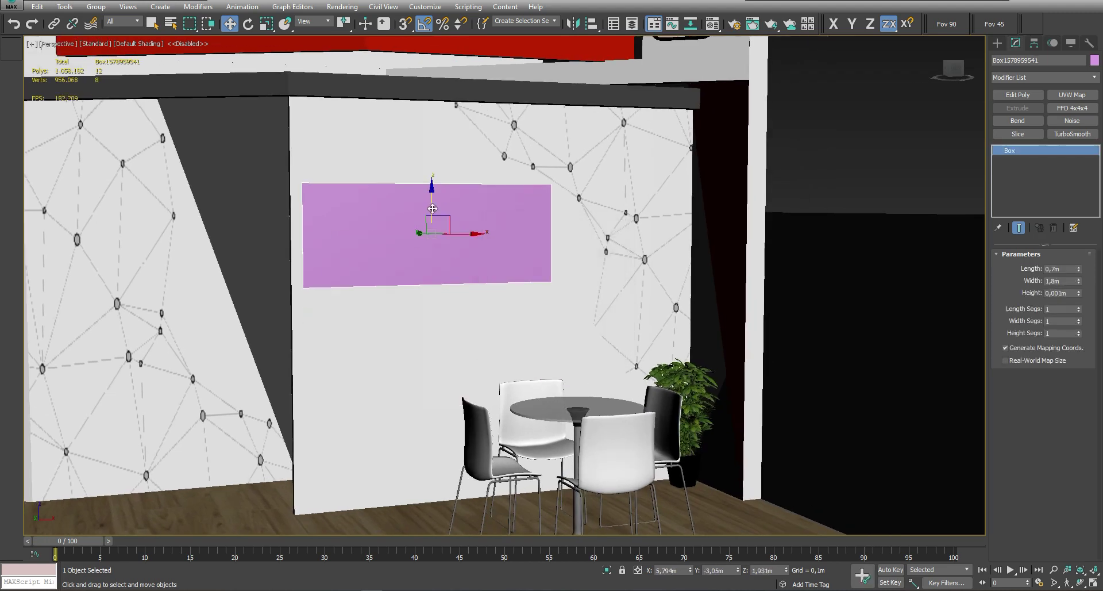
key("ctrl+y")
left_click(367, 270, "ctrl")
key("z")
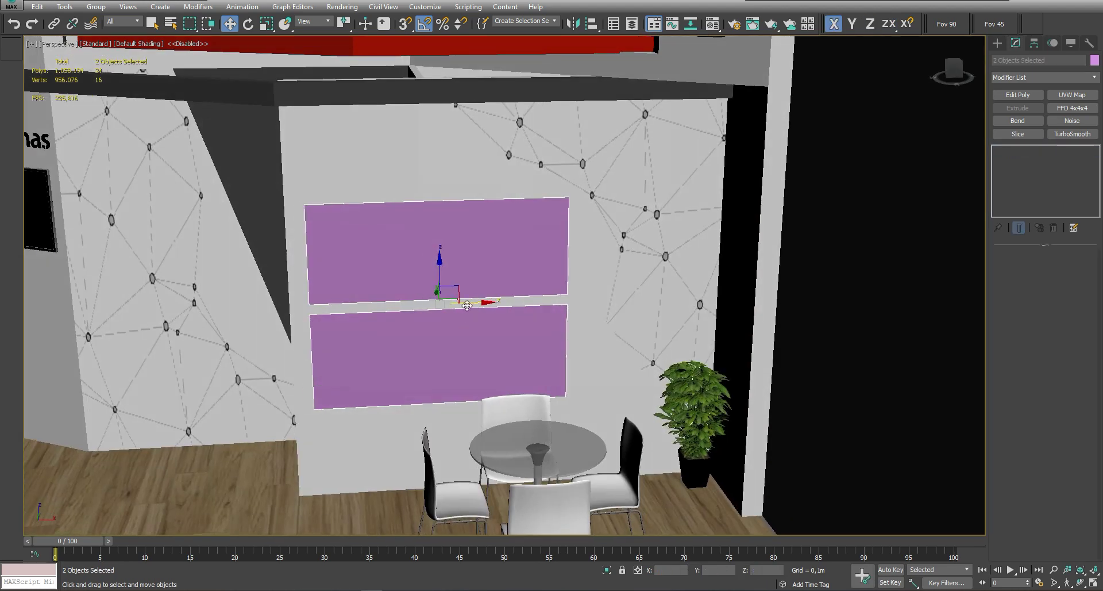
scroll(466, 305, "down", 5)
scroll(402, 304, "up", 2)
left_click(323, 305)
Connect edges across the left wall to split off its triangular section
key("4")
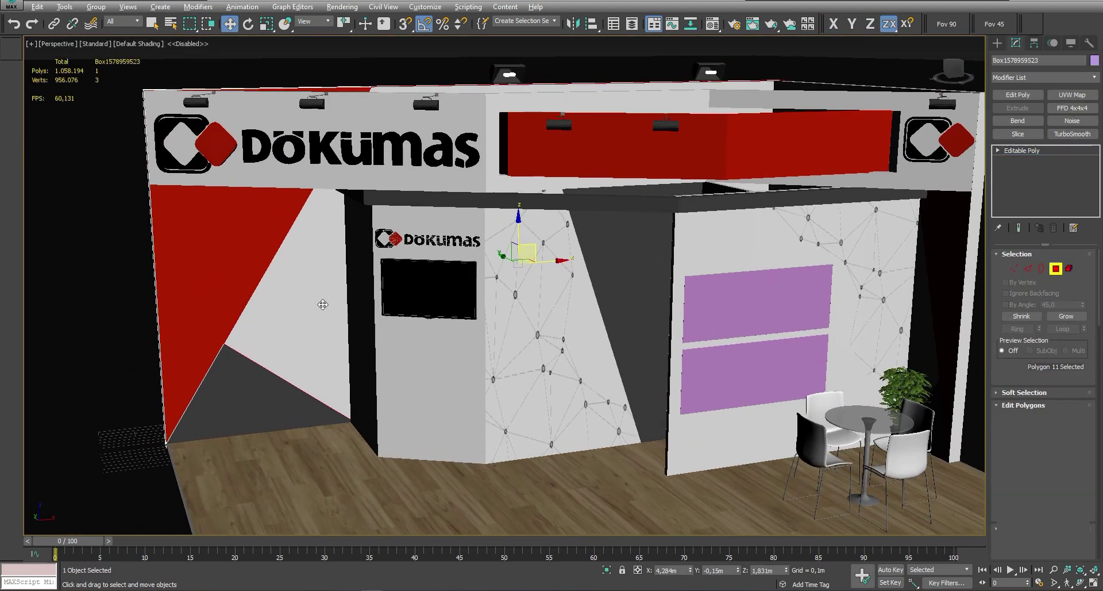
key("z")
key("2")
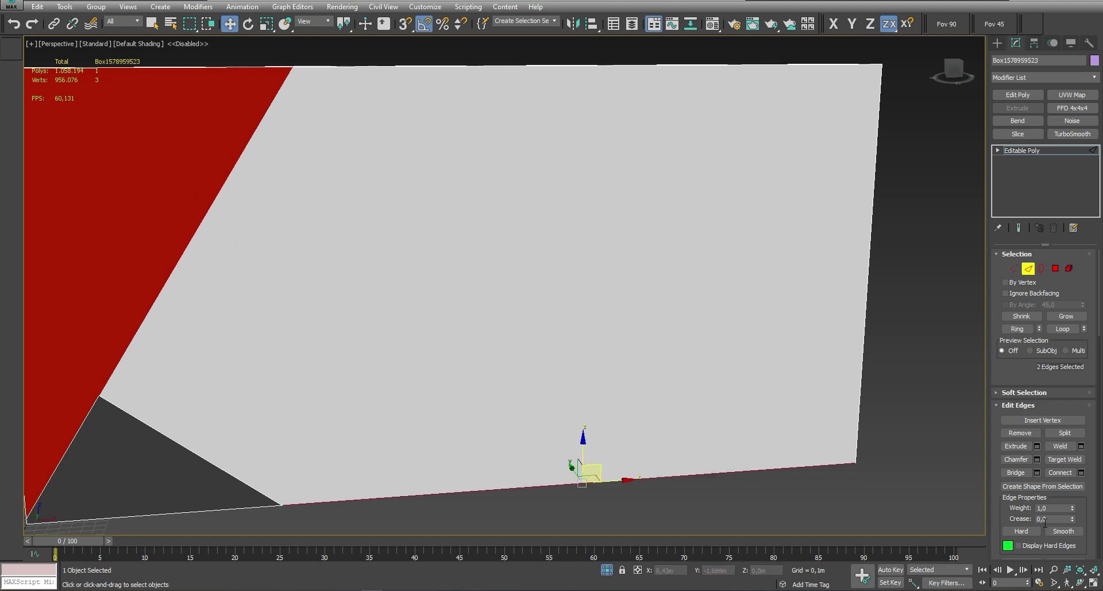
left_click(1081, 473)
left_click(544, 341)
left_click(1081, 472)
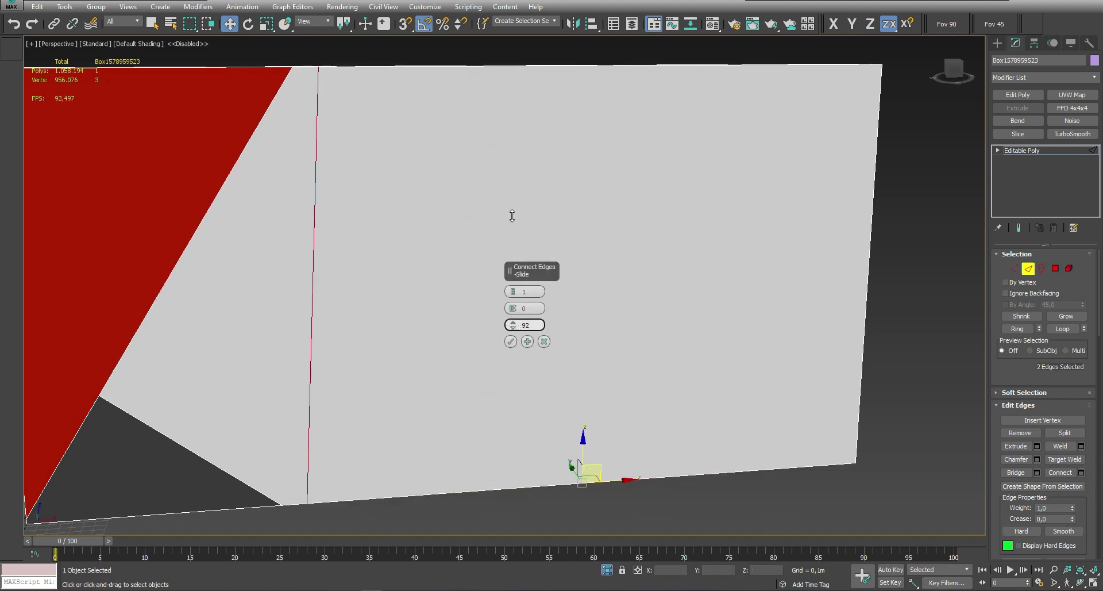
key("4")
scroll(512, 342, "down", 10)
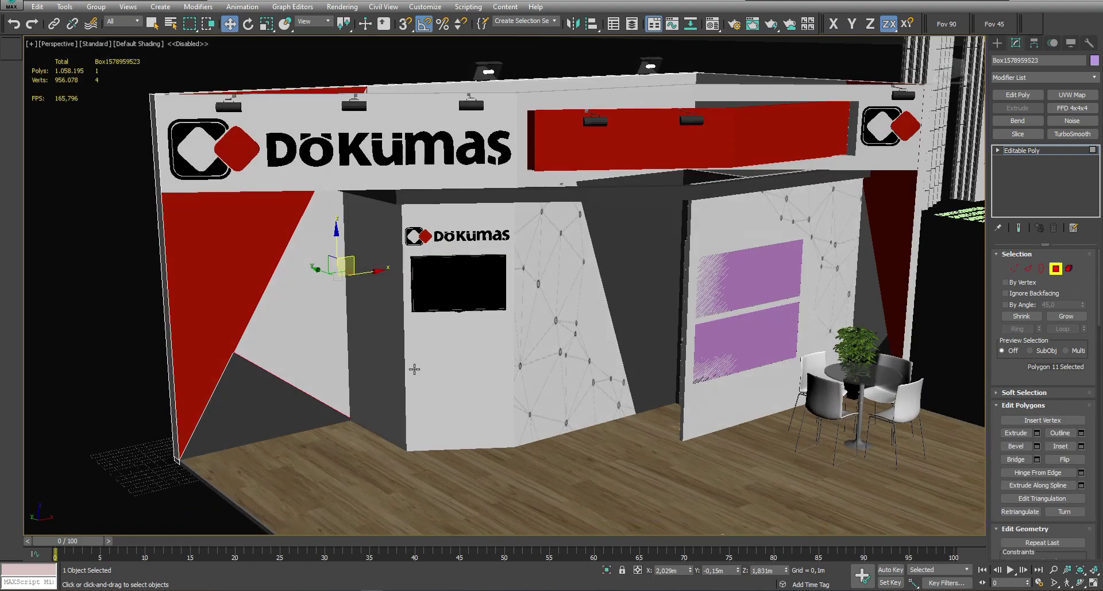
Load Ergitme-ve-Döküm-1.jpg as the Diffuse bitmap of the wall section's material
key("m")
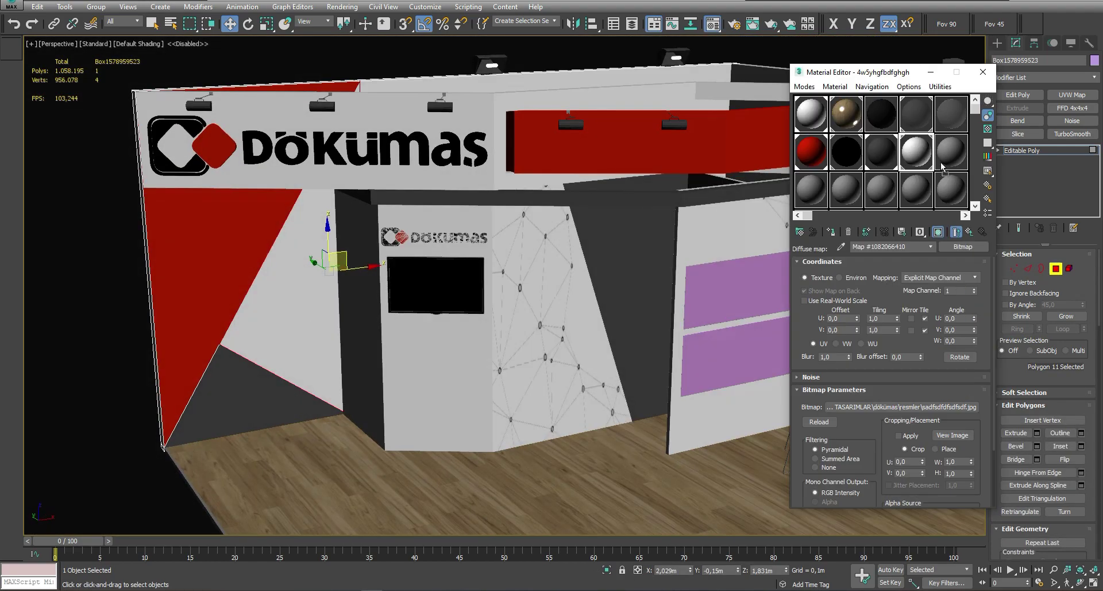
left_click_drag(900, 246, 859, 246)
left_click(882, 280)
double_click(923, 184)
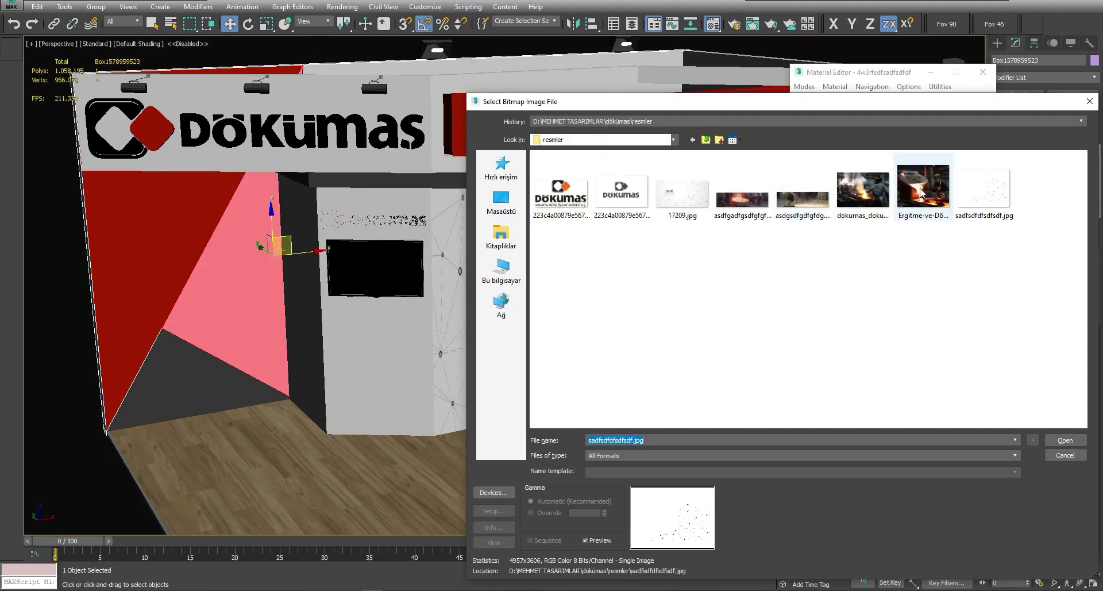
scroll(425, 248, "up", 5)
scroll(425, 248, "down", 3)
Add a UVW Map to the wall section and scale its gizmo to fit the photo
left_click(1072, 95)
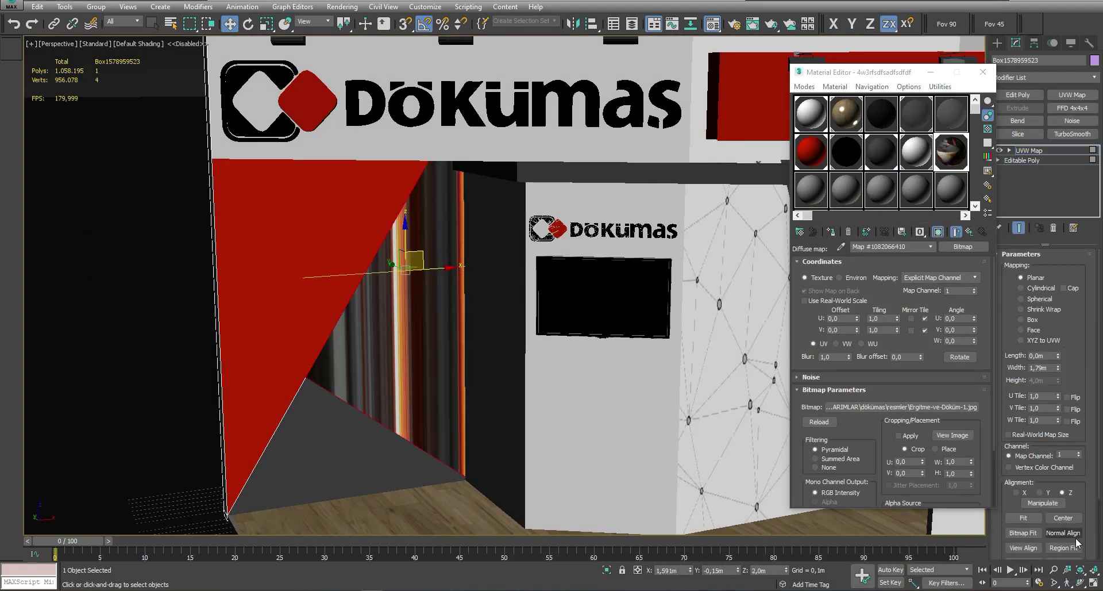
scroll(460, 306, "up", 5)
scroll(460, 306, "down", 2)
key("r")
scroll(460, 307, "down", 3)
scroll(411, 276, "up", 1)
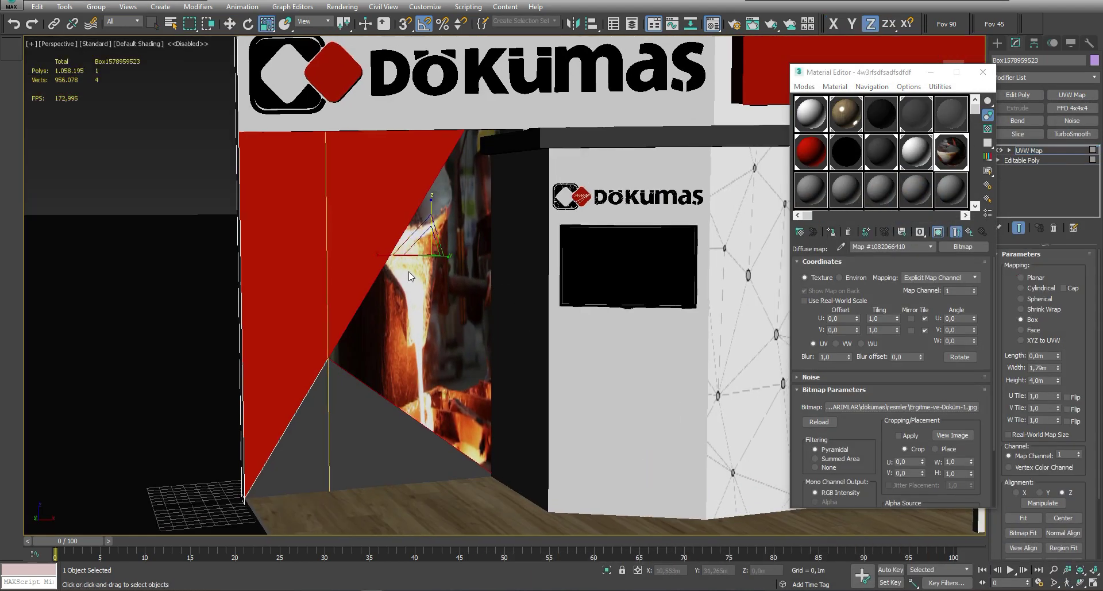
mouse_move(397, 265)
left_mouse_down()
mouse_move(399, 224)
mouse_move(390, 287)
mouse_move(643, 294)
left_mouse_up()
key("w")
Swap the photo to dokumas_dokum-15.jpg, then widen and shift its mapping left
left_click(888, 407)
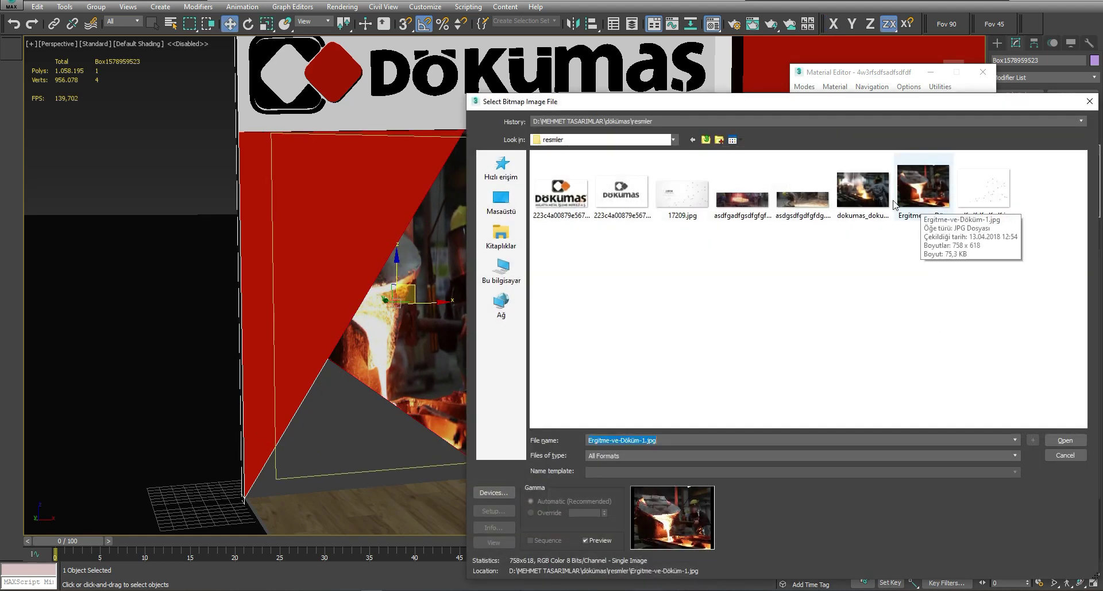
double_click(923, 185)
left_click_drag(352, 305, 287, 305)
key("w")
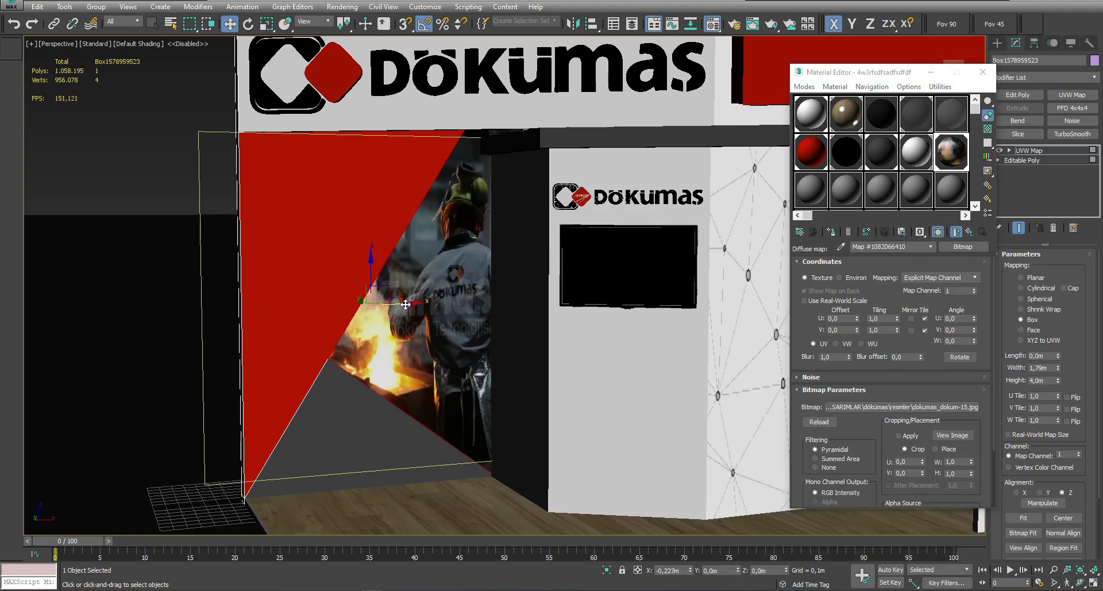
middle_click_drag(474, 321, 377, 320)
left_click(532, 258)
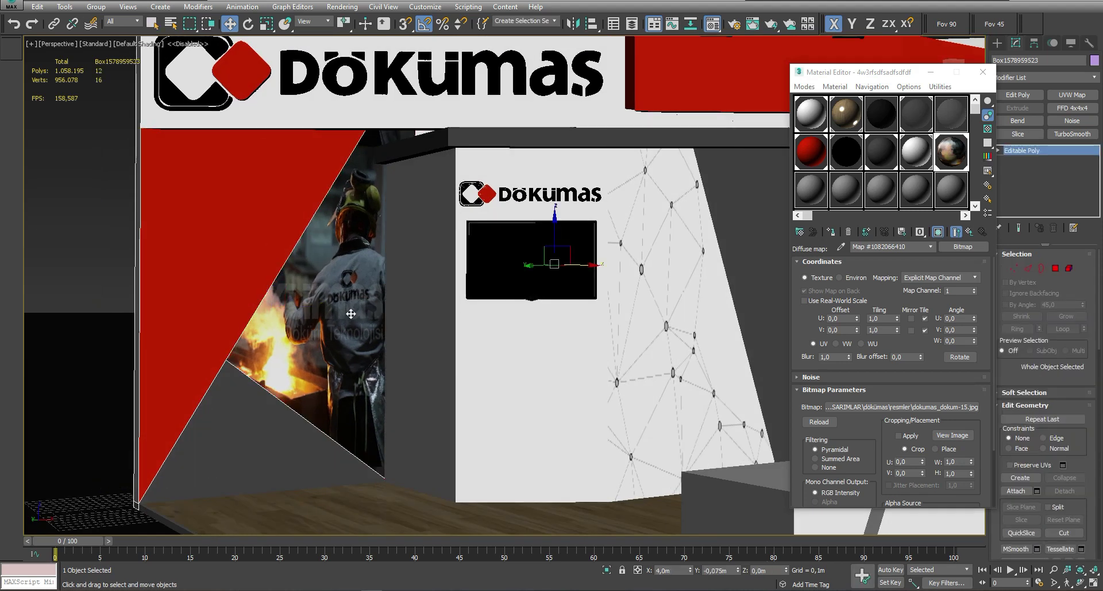
middle_click_drag(598, 315, 253, 340)
Give the upper panel a new material with the furnace photo as Diffuse bitmap
left_click(575, 299)
scroll(546, 290, "up", 4)
left_click(951, 197)
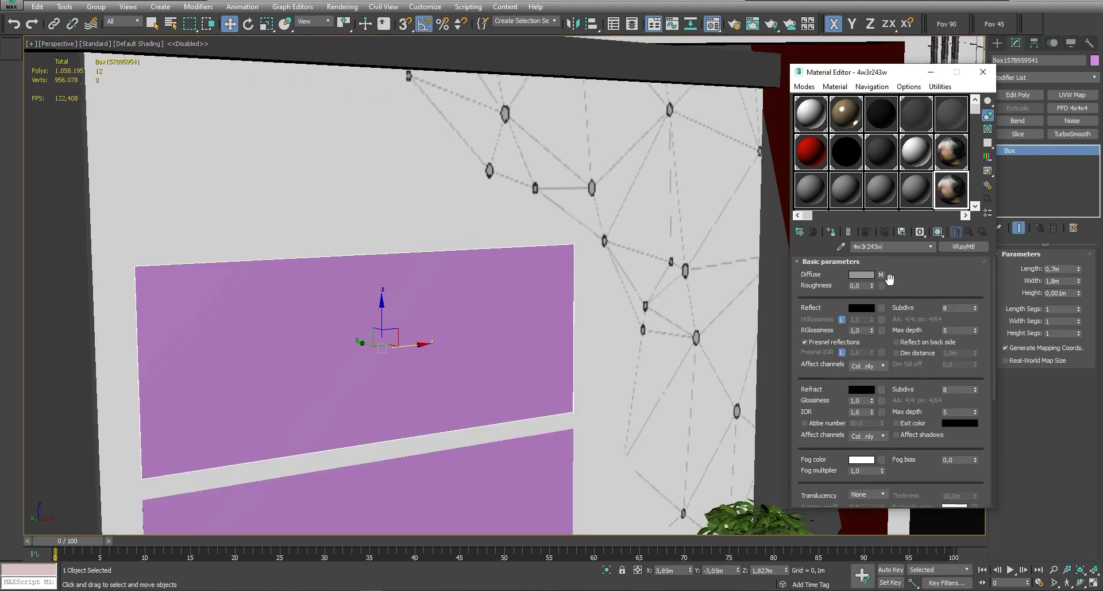
left_click(885, 279)
left_click(903, 407)
double_click(743, 185)
left_click(833, 231)
Give the lower panel a new material with the grinding sparks photo
middle_click_drag(436, 500, 453, 384)
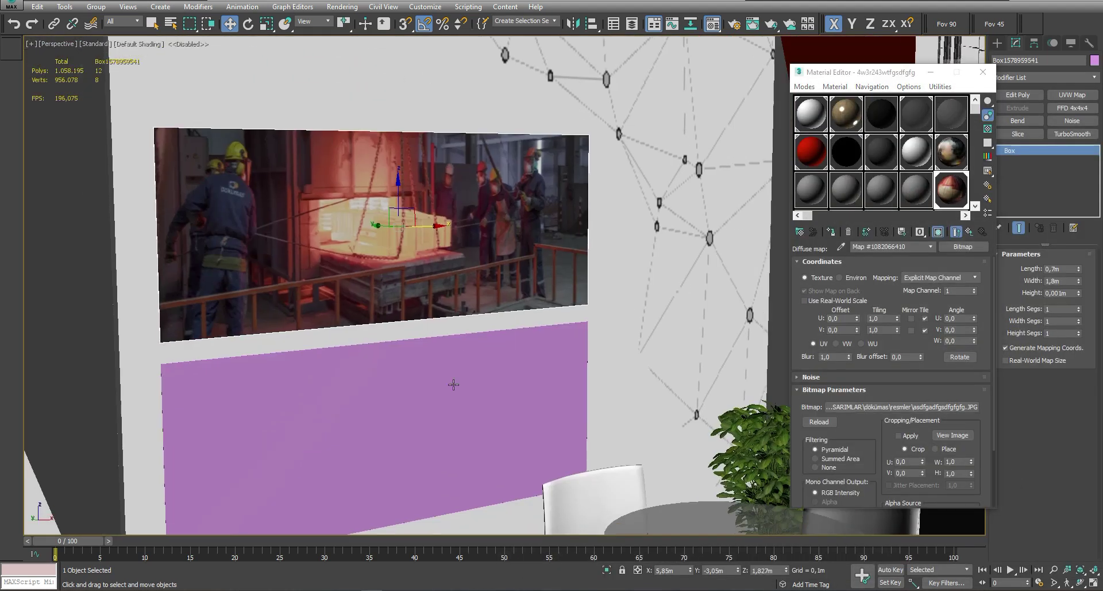
left_click(926, 188)
left_click(881, 280)
left_click(903, 407)
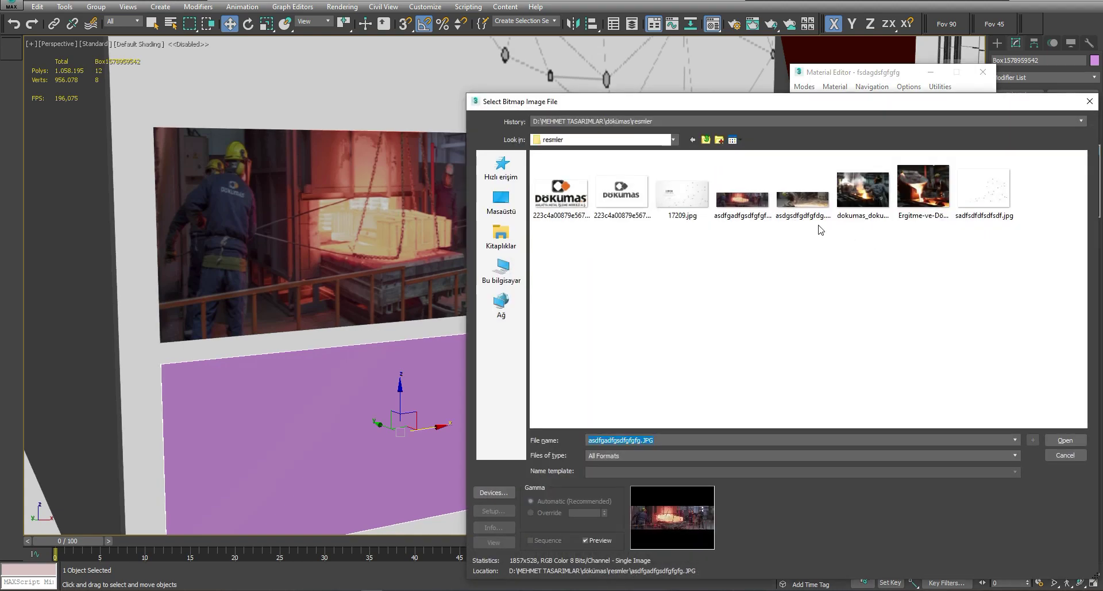
double_click(819, 224)
left_click(832, 231)
scroll(575, 345, "down", 5)
scroll(574, 345, "down", 5)
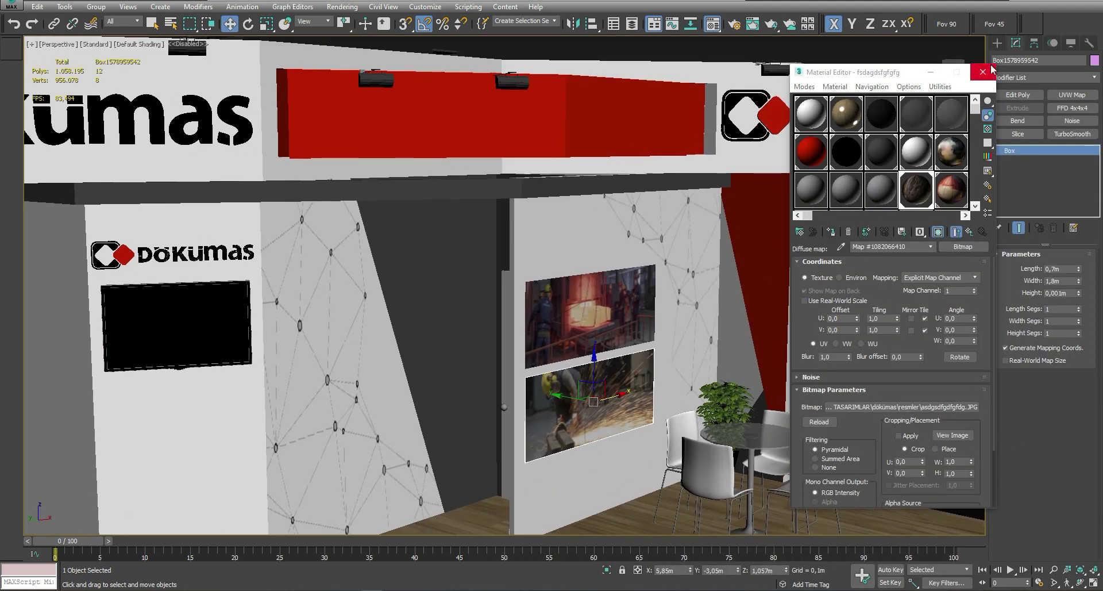
key("m")
type("www.dokumas.com.tr")
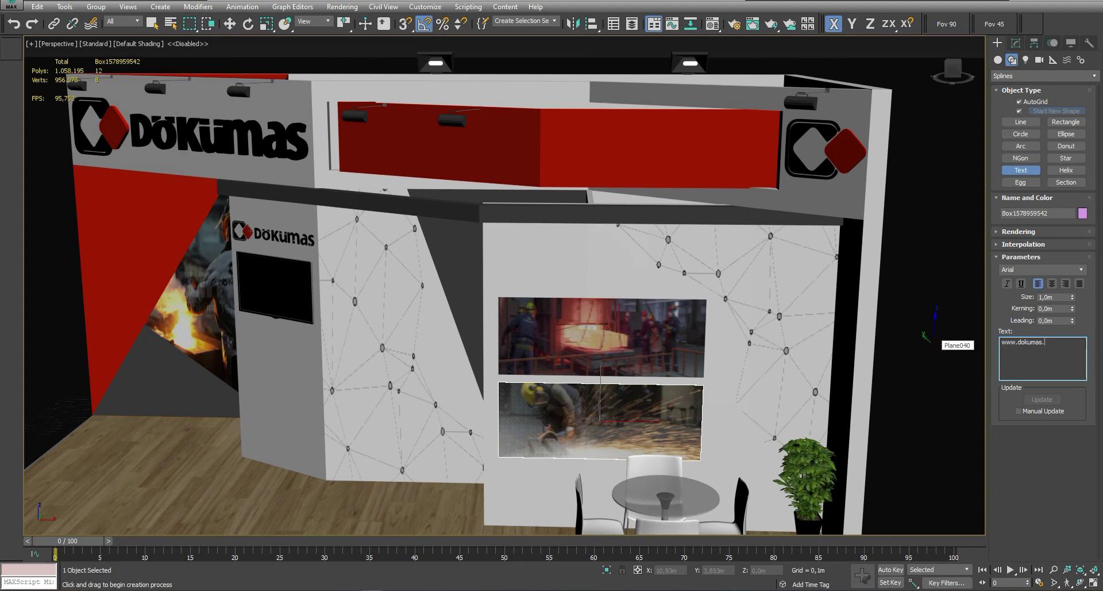
left_click(654, 167)
key("r")
left_click_drag(655, 152, 651, 350)
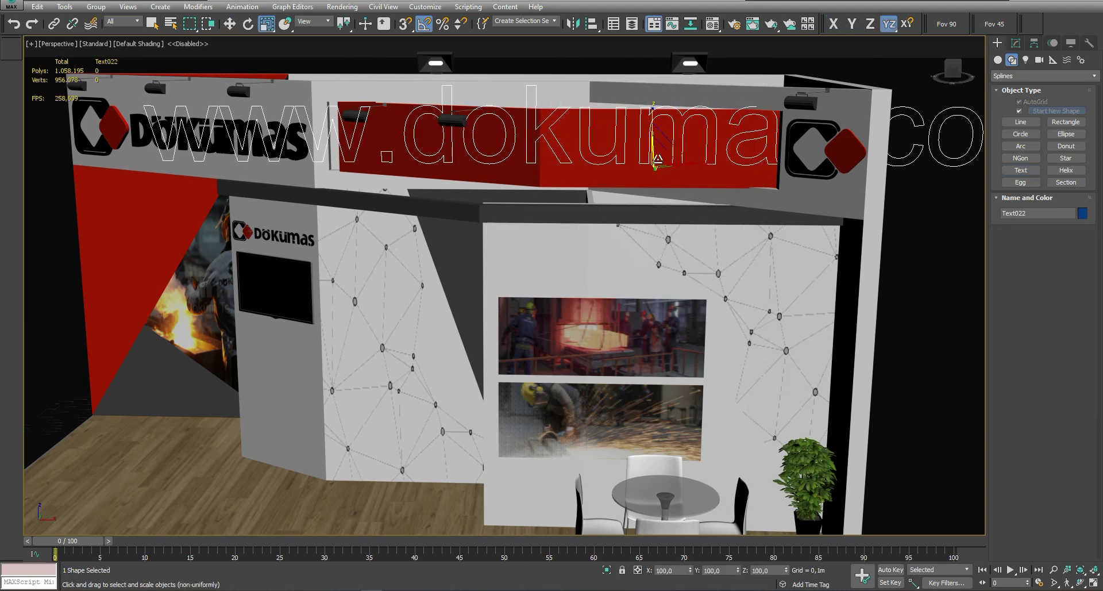
scroll(690, 149, "up", 5)
key("w")
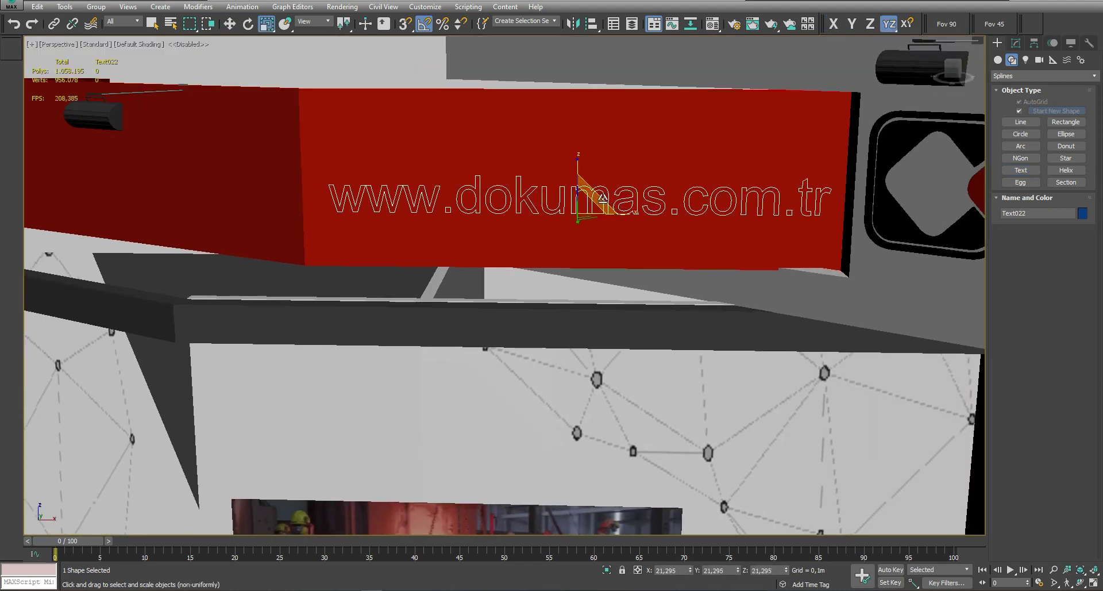
Extrude the lettering 0.005m and give it a white material
left_click(1016, 43)
left_click(1018, 108)
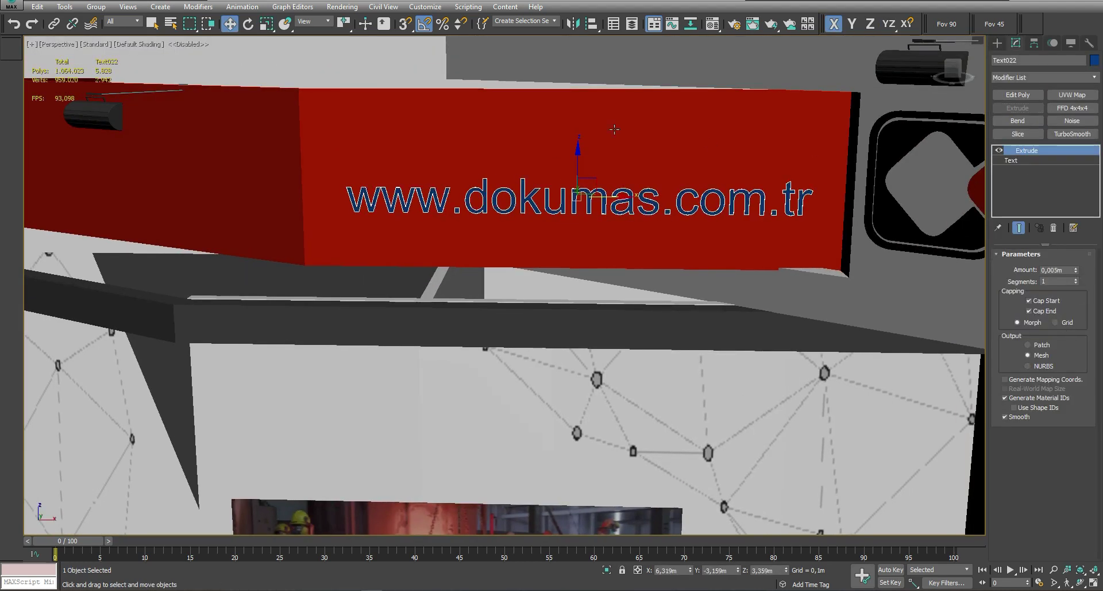
scroll(614, 129, "up", 1)
key("m")
key("m")
scroll(426, 180, "down", 5)
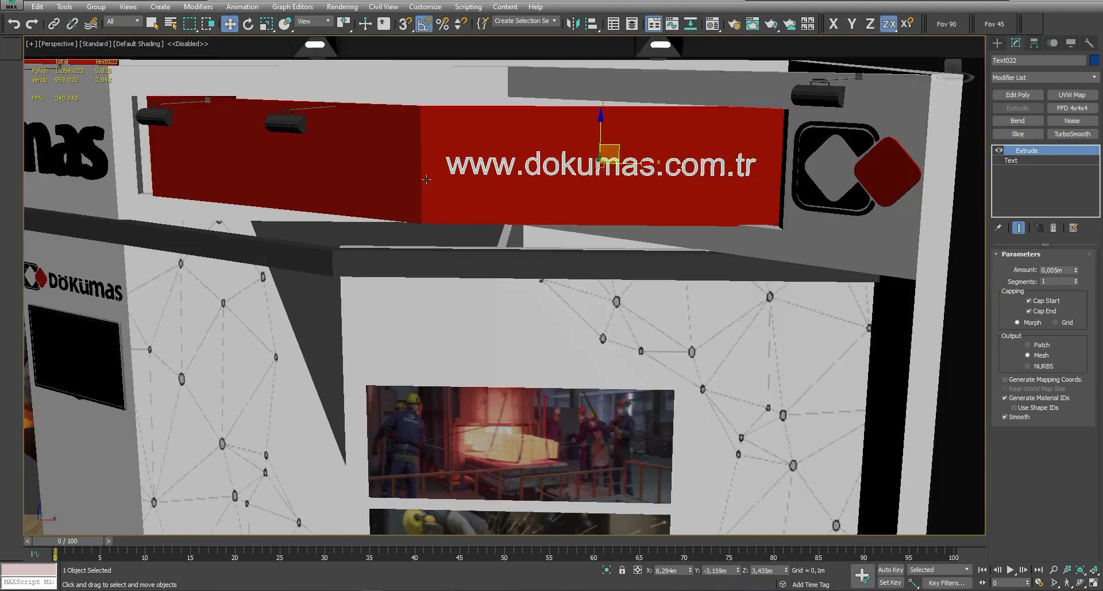
scroll(426, 179, "down", 3)
scroll(426, 179, "down", 3)
middle_click_drag(427, 180, 497, 205, "alt")
left_click(497, 205)
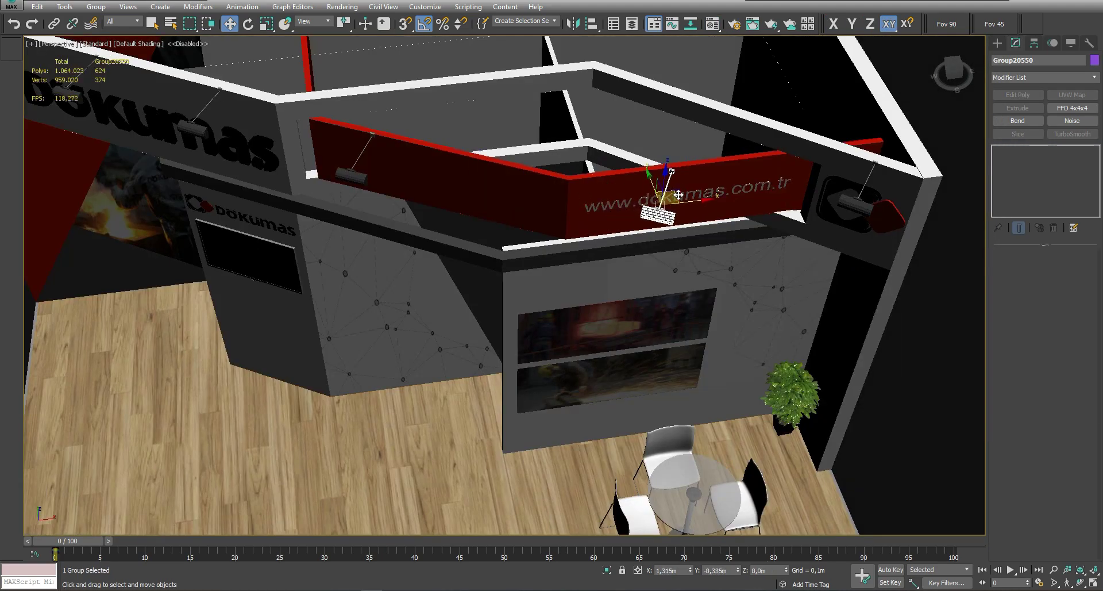
Zoom to the selected ceiling spotlight in the top and perspective views
key("t")
key("z")
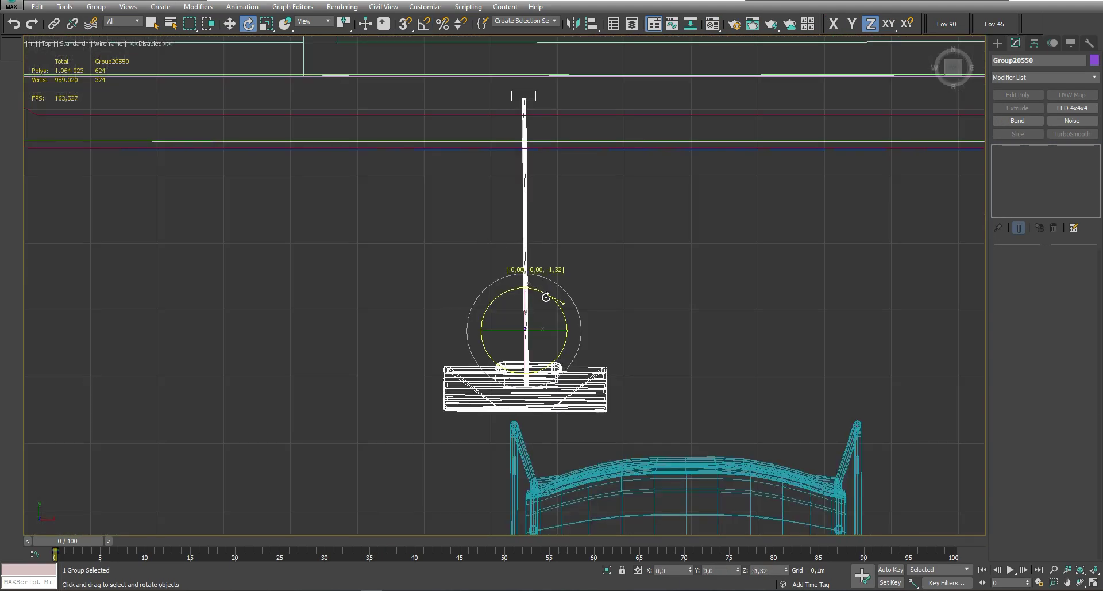
key("w")
scroll(412, 290, "down", 2)
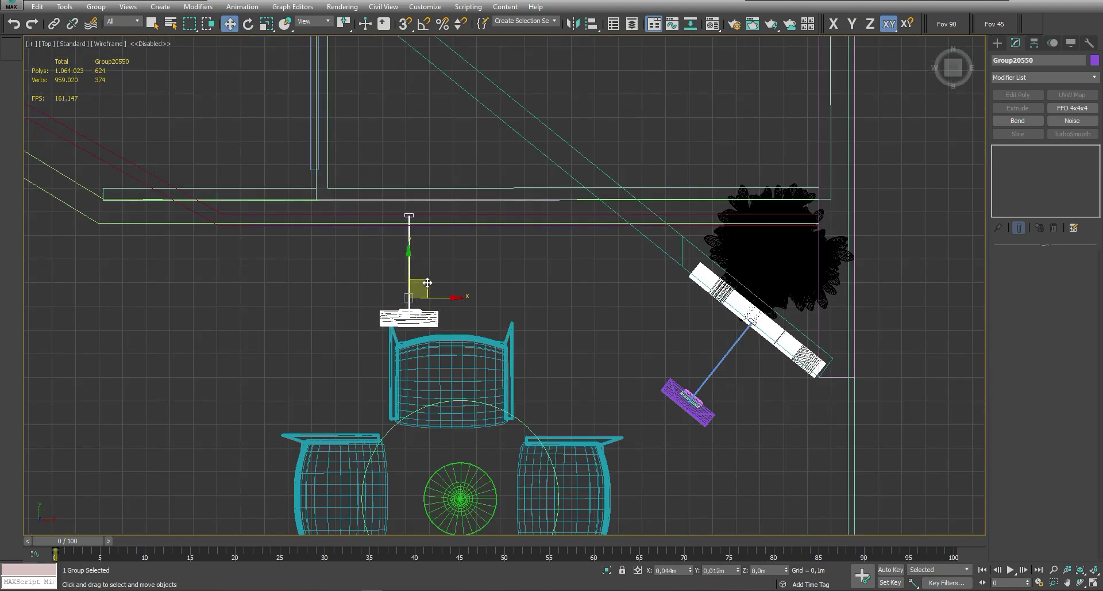
key("alt+w")
key("alt+w")
key("z")
middle_click_drag(500, 304, 287, 242, "alt")
scroll(504, 309, "up", 3)
scroll(505, 309, "down", 5)
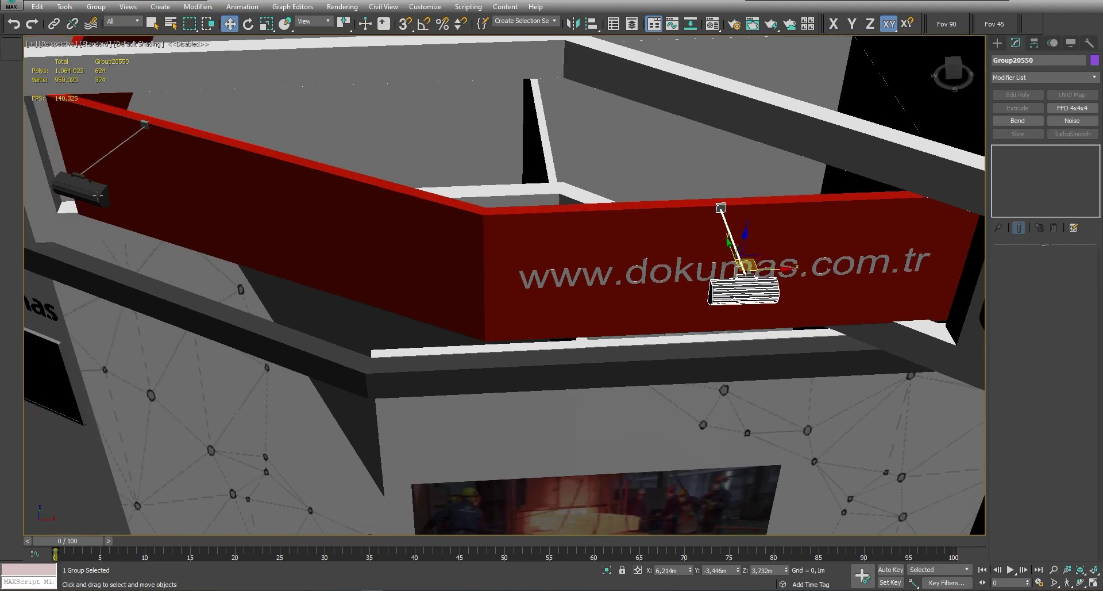
left_click(178, 221)
mouse_move(402, 241)
middle_mouse_down("alt")
mouse_move(483, 190)
mouse_move(450, 190)
mouse_move(433, 288)
mouse_move(370, 299)
middle_mouse_up("alt")
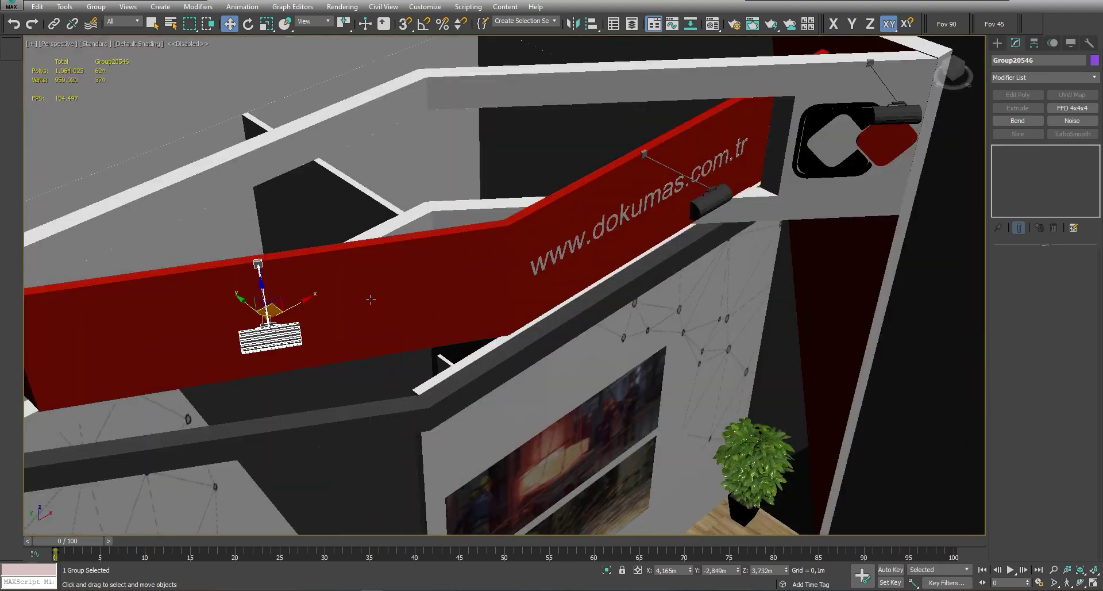
left_click(549, 277)
middle_click_drag(549, 277, 135, 306, "alt")
mouse_move(803, 230)
middle_mouse_down("alt")
mouse_move(381, 224)
mouse_move(514, 315)
mouse_move(511, 247)
mouse_move(500, 242)
middle_mouse_up("alt")
Place a Photometric Free Light beside the diamond logo at the fascia's right end
left_click(998, 43)
left_click(1025, 60)
left_click(1065, 112)
middle_click_drag(517, 287, 632, 258, "alt")
left_click(706, 228)
left_click(1016, 43)
In a maximized Top view, make an instanced copy of the free light at the next spotlight fixture
scroll(1079, 379, "down", 5)
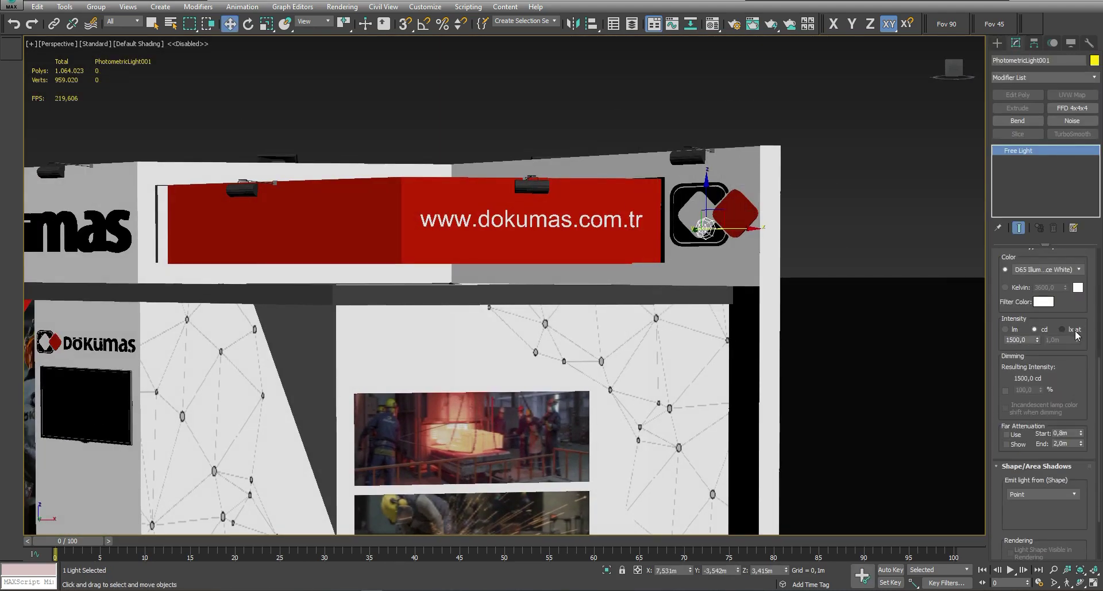
key("alt+w")
right_click(313, 165)
key("alt+w")
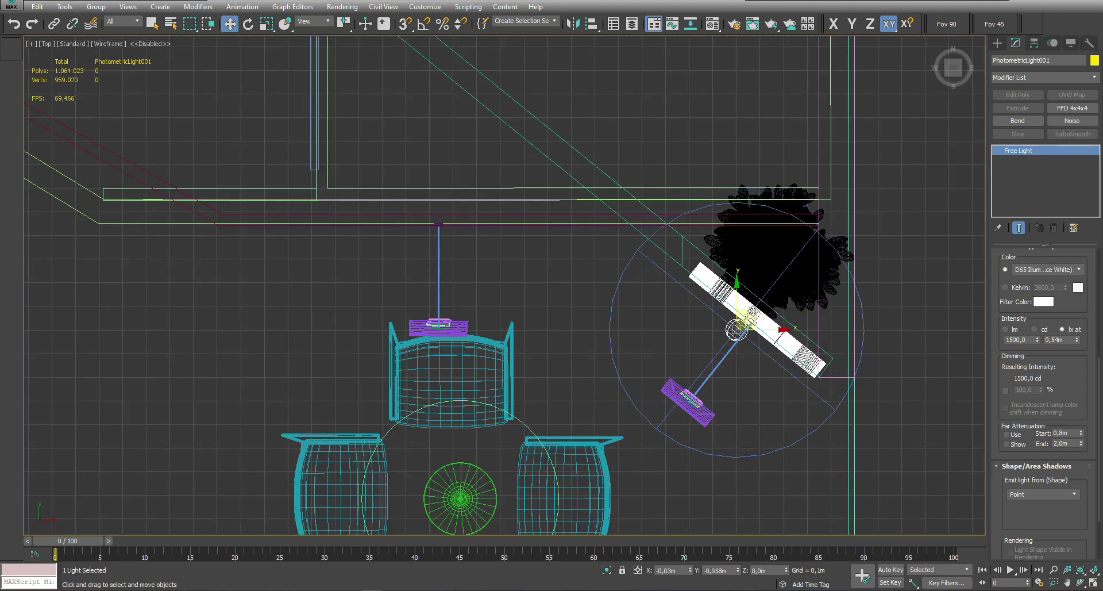
left_click_drag(466, 318, 456, 309, "shift")
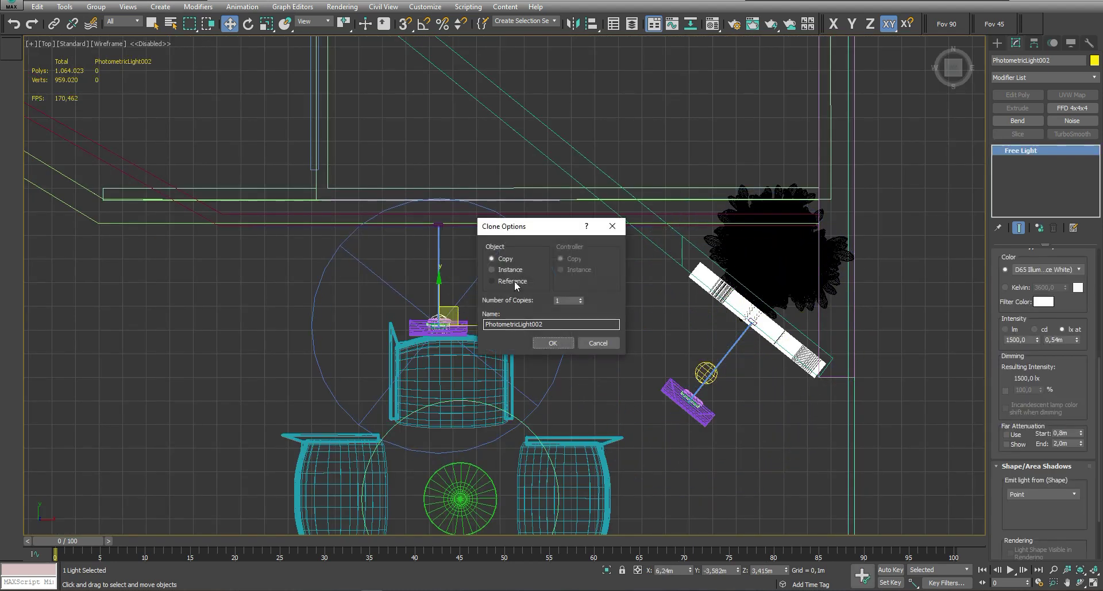
left_click(553, 343)
Pan across the Top view and select the two corner vertices of the fascia outline Line006
middle_click_drag(458, 314, 780, 364)
middle_click_drag(282, 213, 576, 417)
scroll(418, 305, "down", 2)
left_click(604, 419)
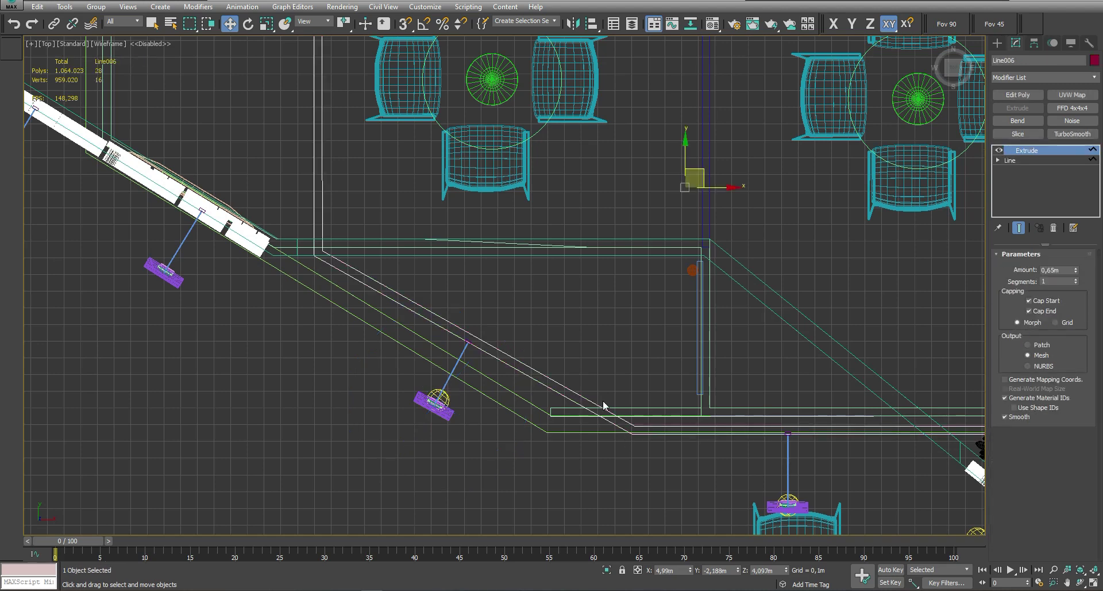
key("1")
left_click_drag(620, 424, 679, 442)
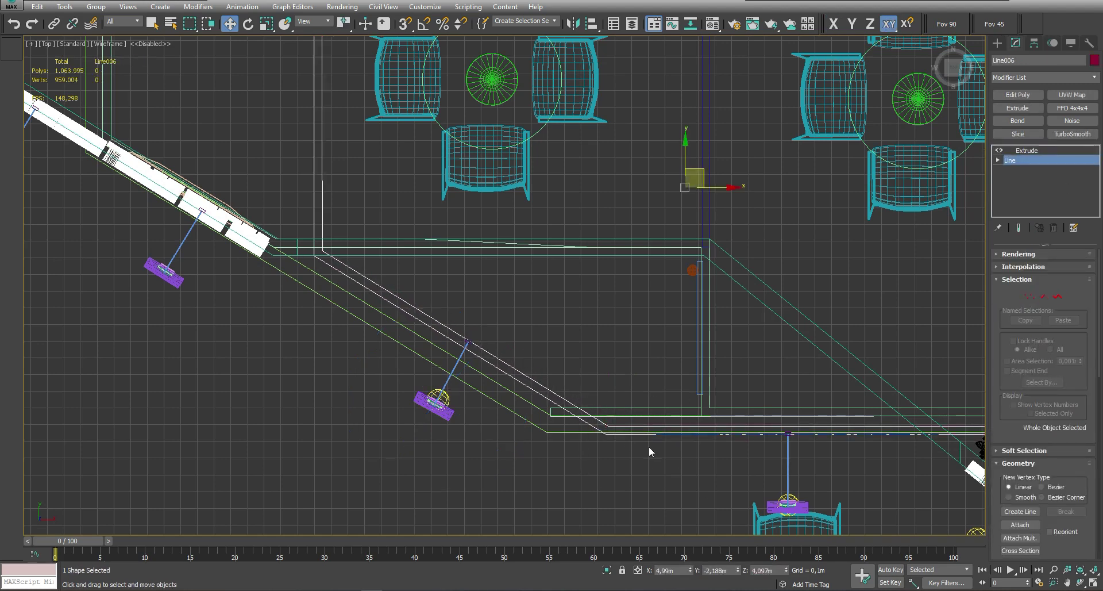
left_click(438, 400)
middle_click_drag(445, 395, 575, 437)
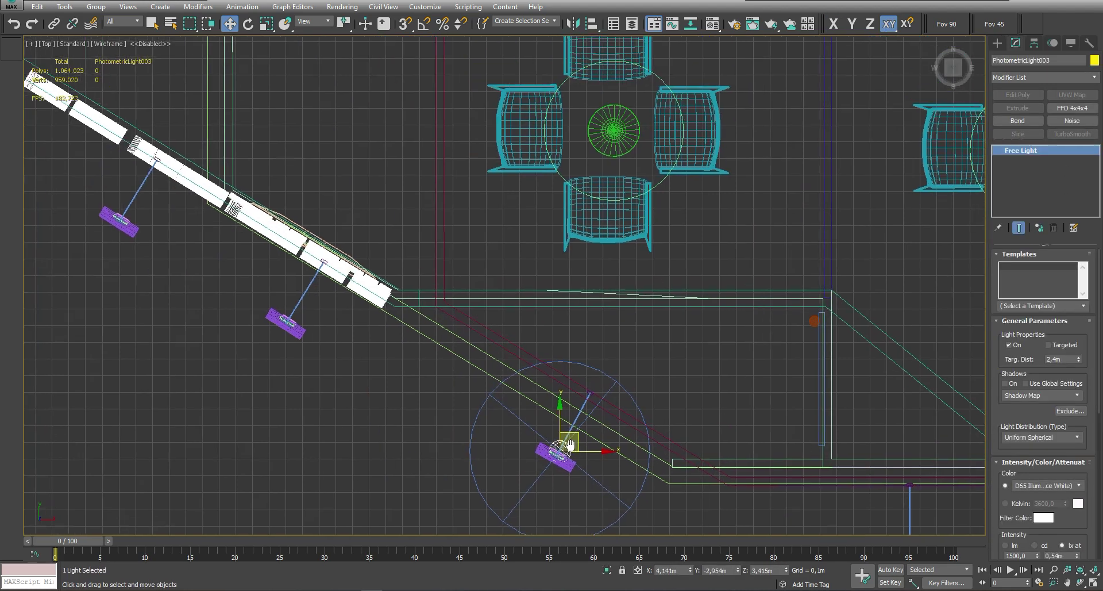
left_click(665, 449)
left_click_drag(747, 495, 713, 473)
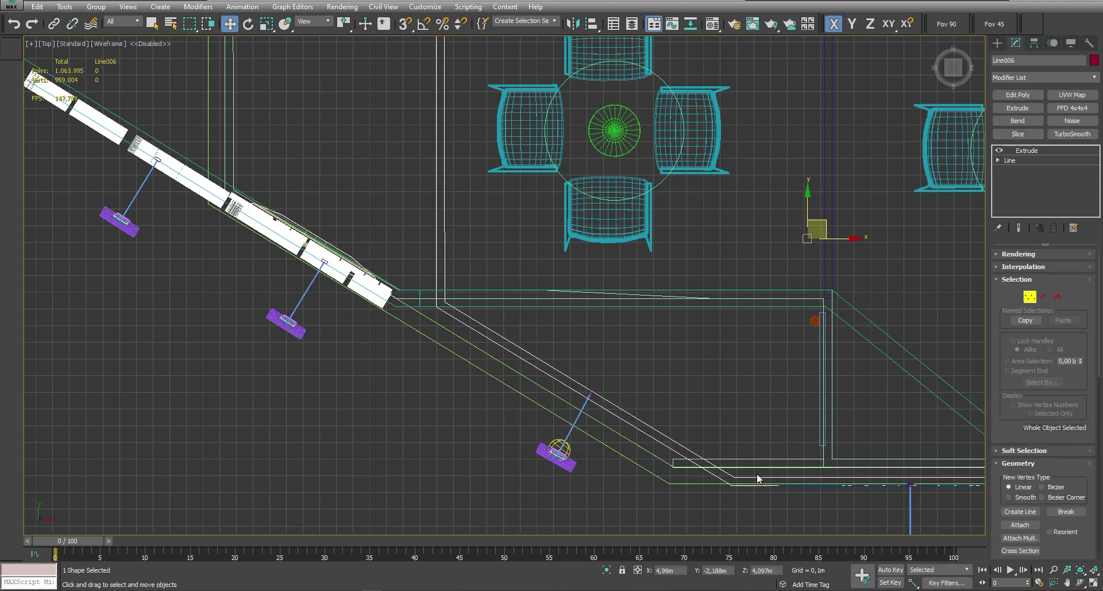
Place instanced light copies at the remaining fixtures along the fascias
left_click_drag(577, 444, 136, 209, "shift")
key("p")
middle_click_drag(571, 369, 389, 291, "alt")
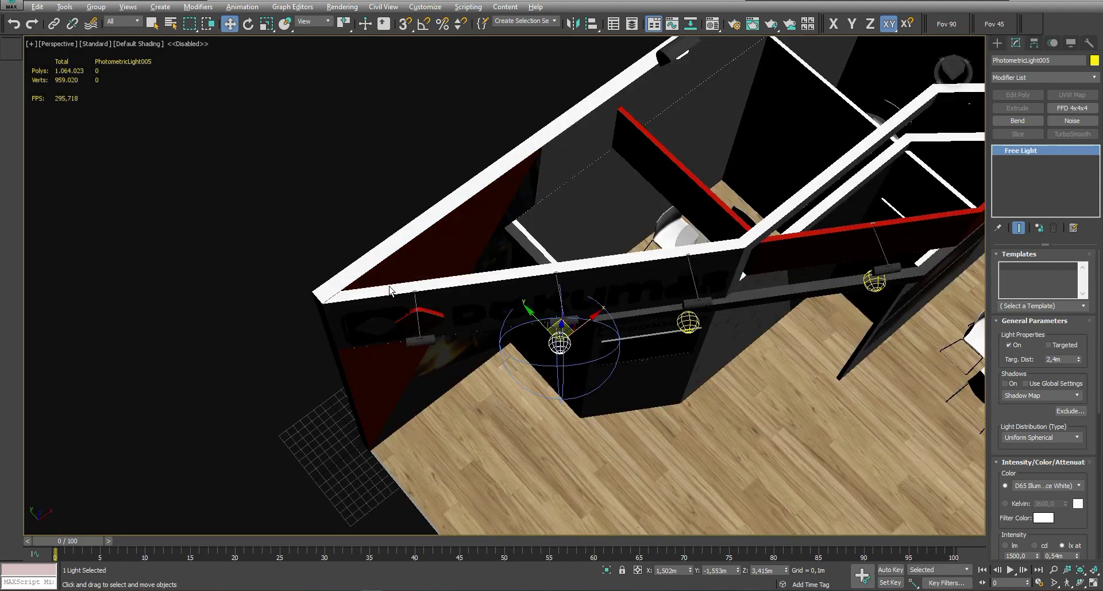
key("t")
left_click_drag(451, 439, 284, 320, "shift")
key("p")
Check the lights on the red panels from a high Perspective view of the booth
mouse_move(283, 320)
middle_mouse_down("alt")
mouse_move(579, 368)
mouse_move(465, 370)
middle_mouse_up("alt")
left_click(578, 366)
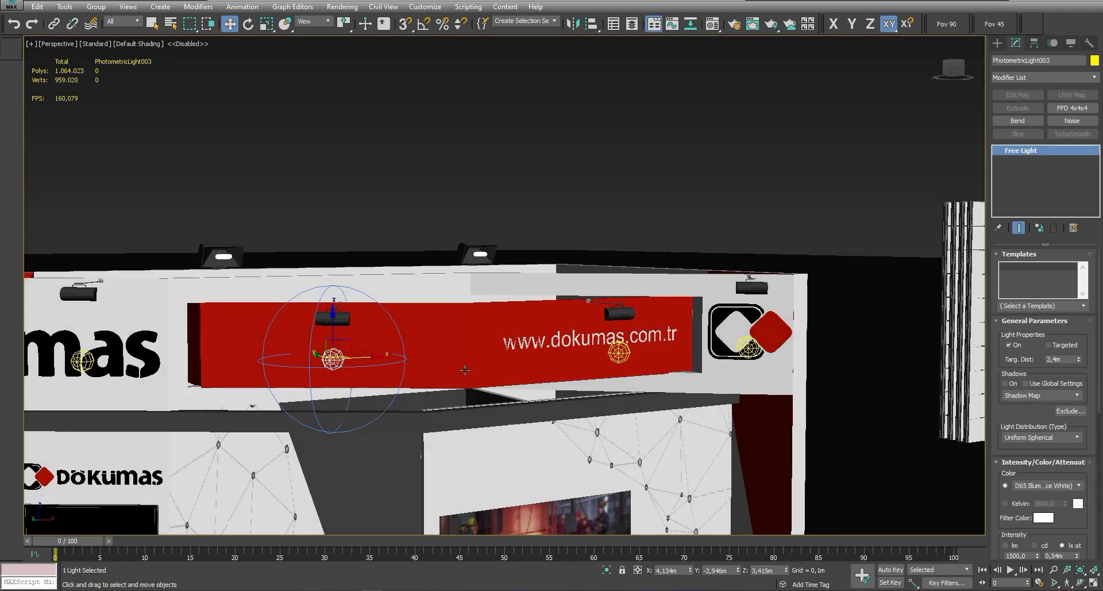
scroll(465, 370, "down", 5)
scroll(465, 370, "down", 5)
mouse_move(465, 370)
middle_mouse_down("alt")
mouse_move(550, 293)
mouse_move(629, 357)
mouse_move(595, 350)
middle_mouse_up("alt")
Copy the table-and-chairs set to a new spot on the booth floor
scroll(628, 356, "down", 5)
left_click(595, 350)
left_click_drag(595, 350, 296, 372, "shift")
middle_click_drag(296, 373, 382, 360, "alt")
left_click_drag(383, 359, 302, 368)
Select a wall box and the sphere, then move the sphere down along the wall
left_click(230, 181)
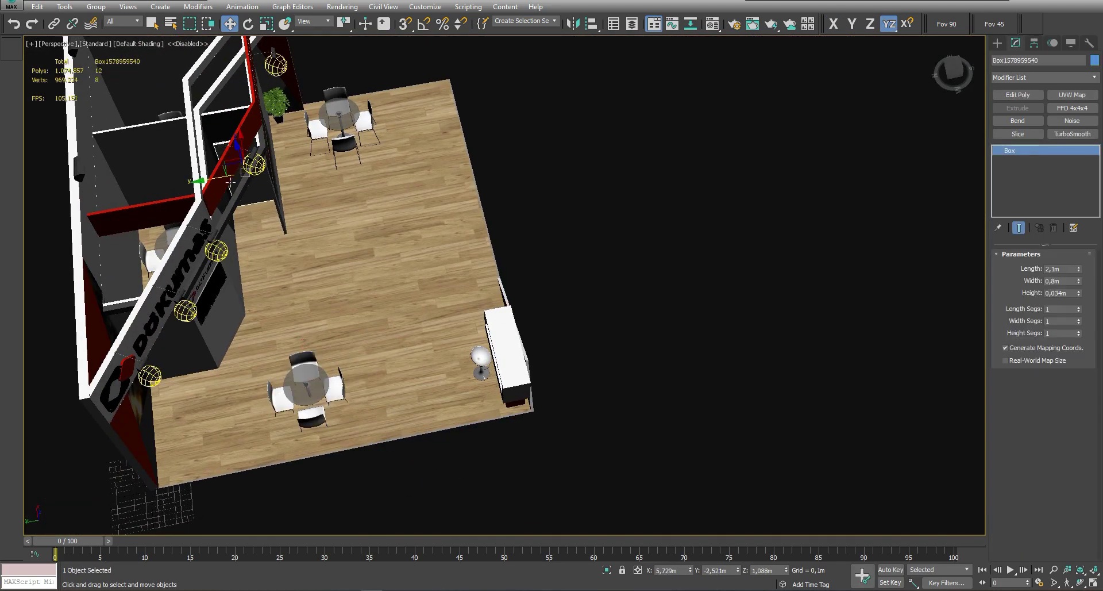
middle_click_drag(230, 181, 259, 204, "alt")
left_click(259, 204, "ctrl")
scroll(356, 183, "up", 3)
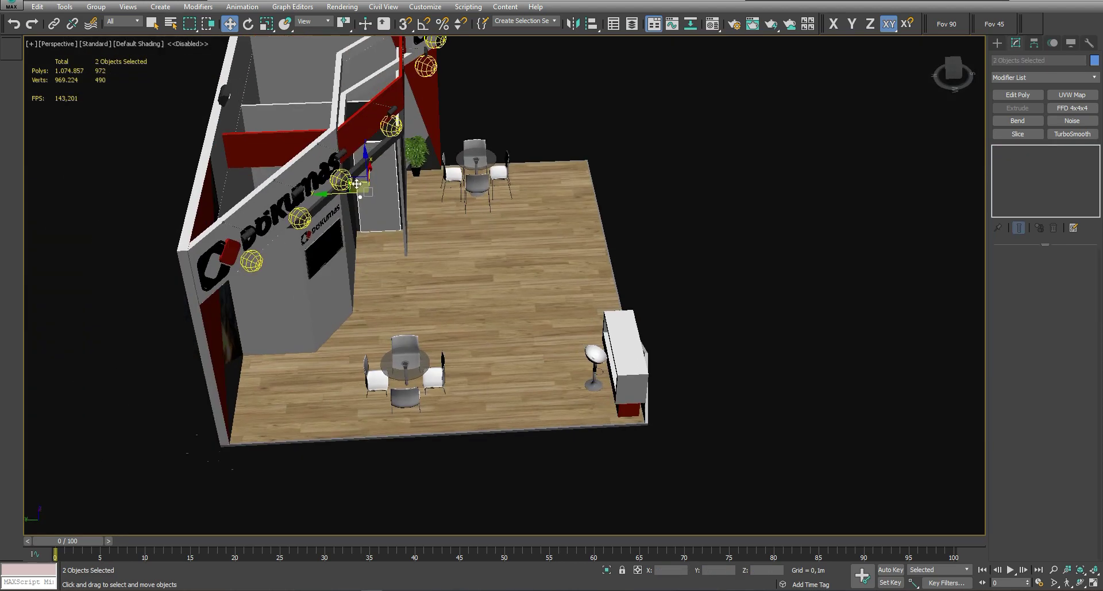
key("z")
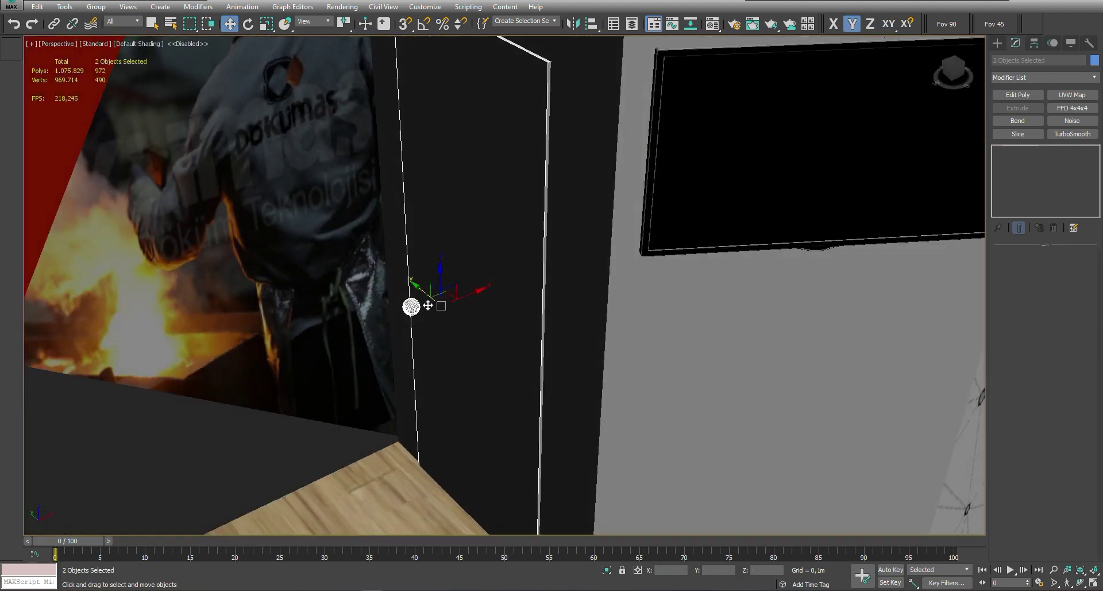
left_click_drag(410, 307, 447, 332)
key("ctrl+d")
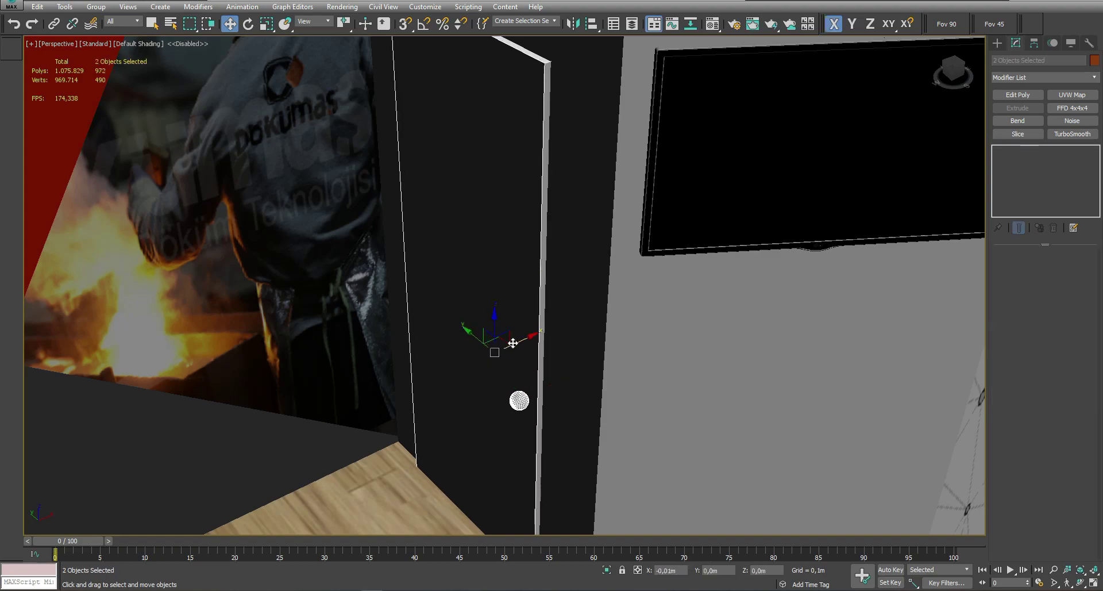
Clone the potted plant into the front-left corner beside the large photo wall
scroll(562, 312, "down", 8)
left_click(757, 270)
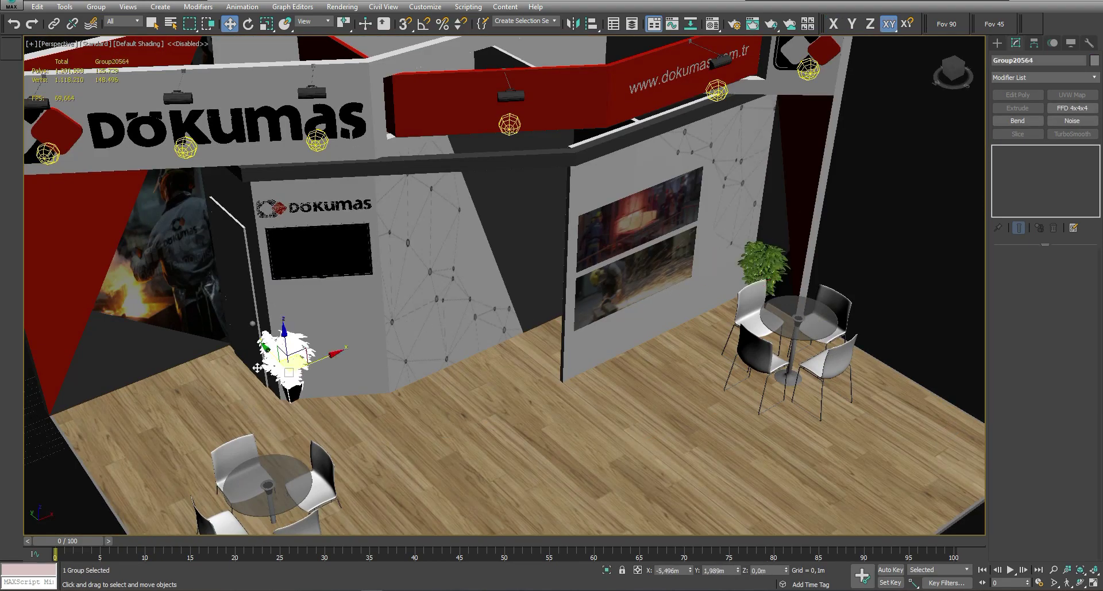
left_click_drag(257, 368, 86, 373, "shift")
key("Return")
Reselect the table-and-chairs set and orbit out to a high view of the booth
middle_click_drag(402, 322, 323, 315, "alt")
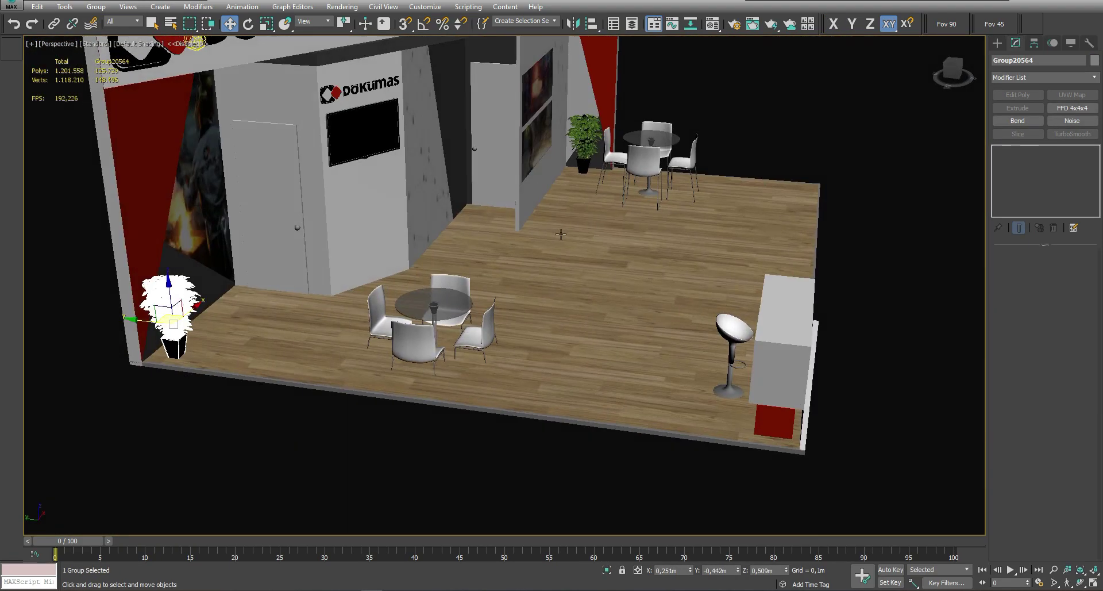
middle_click_drag(562, 234, 458, 374, "alt")
left_click(458, 374)
left_click(418, 251)
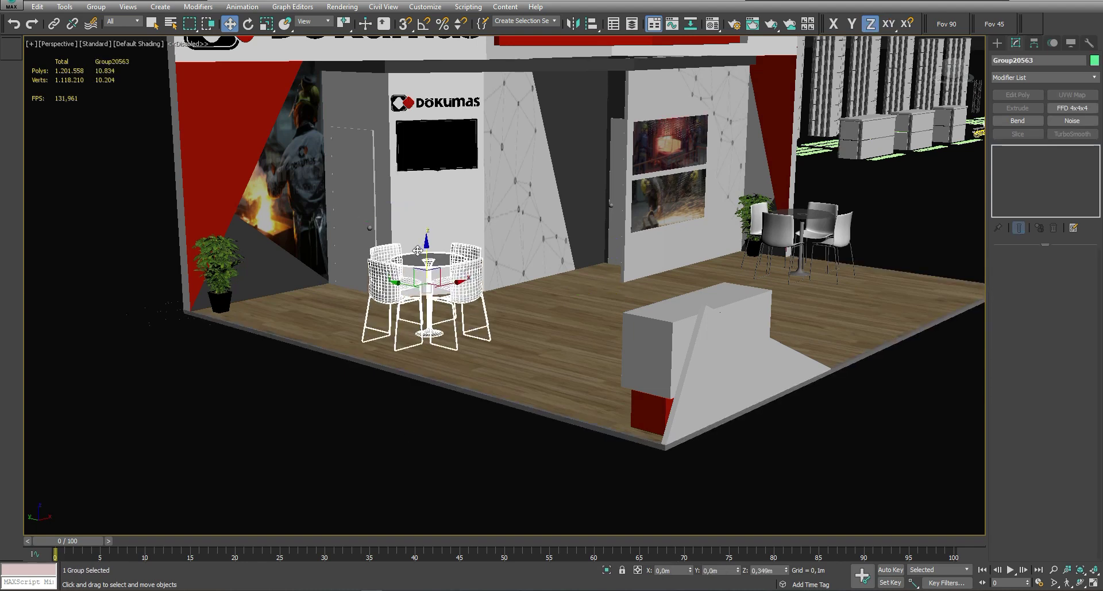
middle_click_drag(428, 257, 424, 125, "alt")
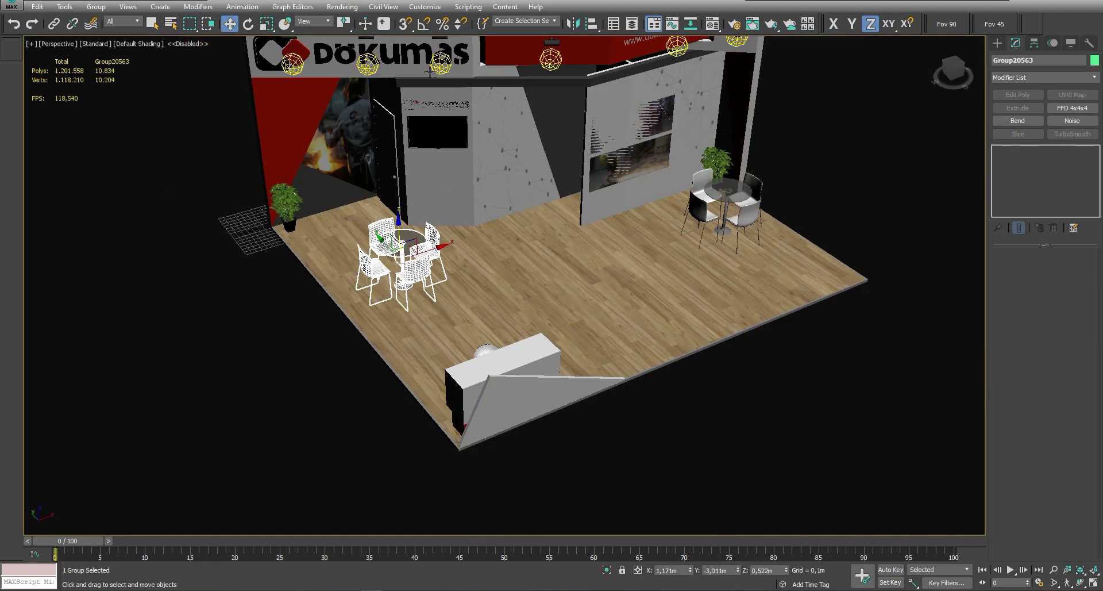
Copy the Dökumas logo down to the reception counter and rotate it to face the counter
left_click(424, 124)
left_click_drag(424, 125, 503, 379, "shift")
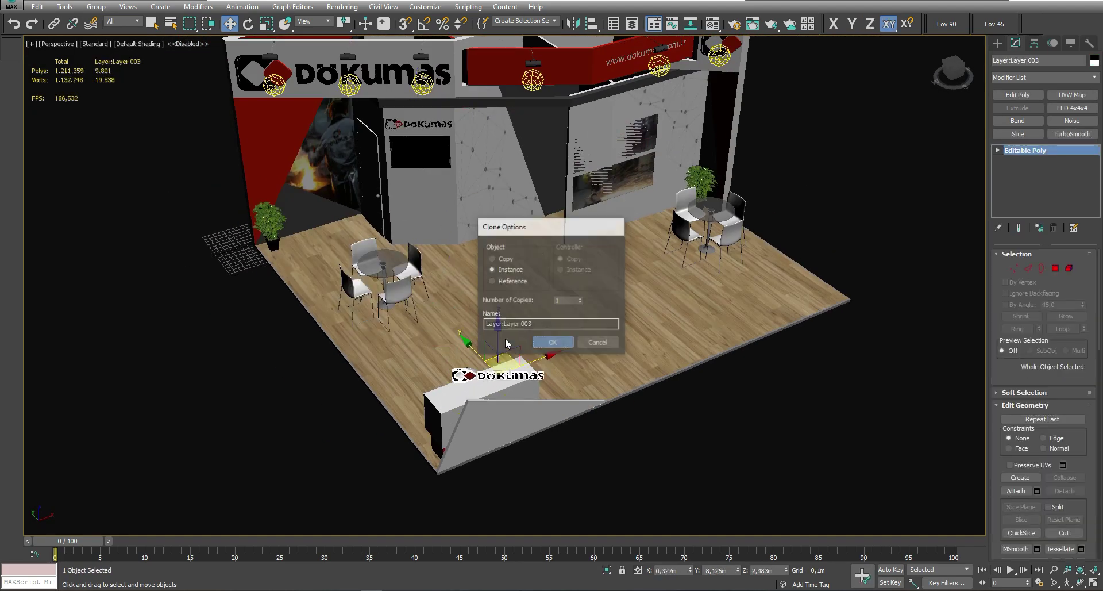
key("Return")
key("e")
key("f")
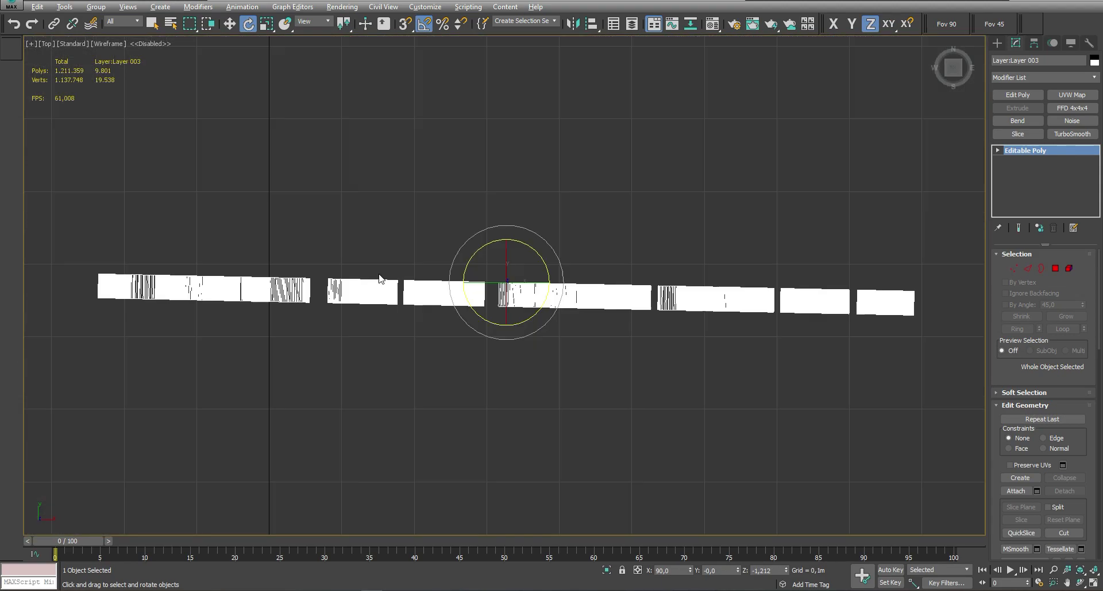
left_click_drag(529, 253, 638, 381)
key("p")
key("w")
key("z")
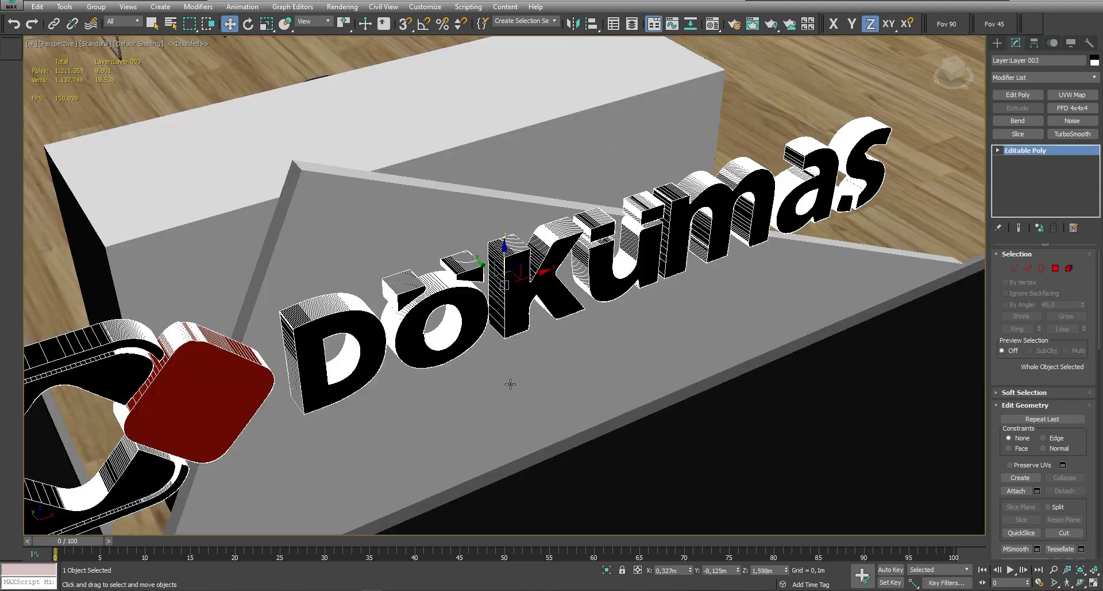
Move the logo copy across the counter top toward its front
mouse_move(510, 381)
middle_mouse_down("alt")
mouse_move(286, 389)
mouse_move(284, 402)
middle_mouse_up("alt")
left_click_drag(283, 402, 459, 372)
middle_click_drag(459, 372, 451, 394, "alt")
left_click_drag(451, 394, 463, 402)
key("z")
left_click_drag(491, 274, 486, 280)
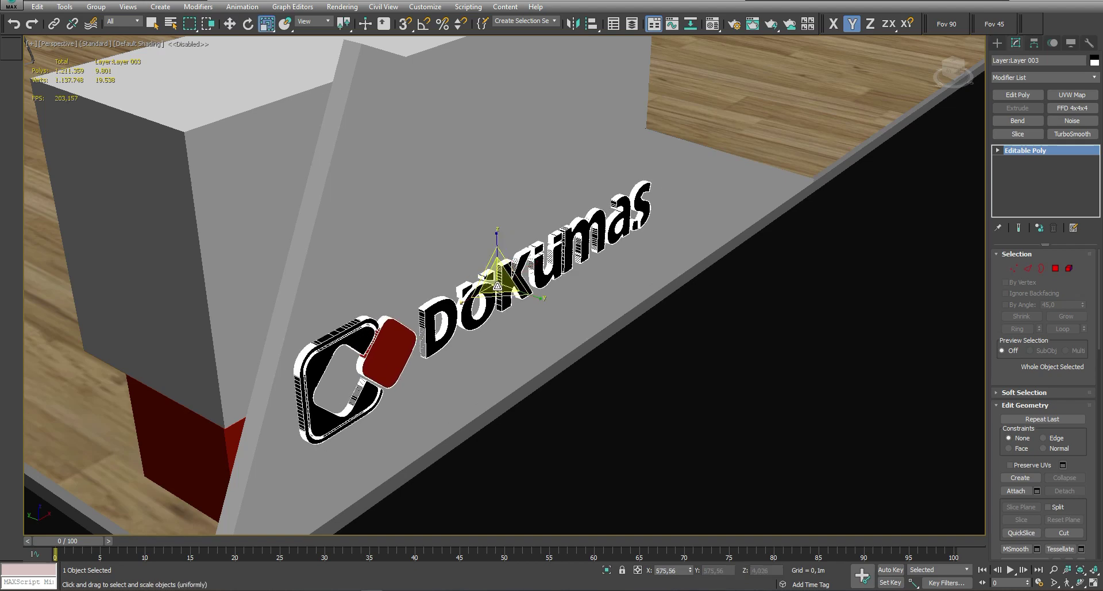
Constrain movement to the ZX plane and nudge the logo onto the slanted counter face
key("F8")
middle_click_drag(486, 280, 512, 277, "alt")
left_click_drag(511, 277, 523, 242)
middle_click_drag(523, 242, 516, 327, "alt")
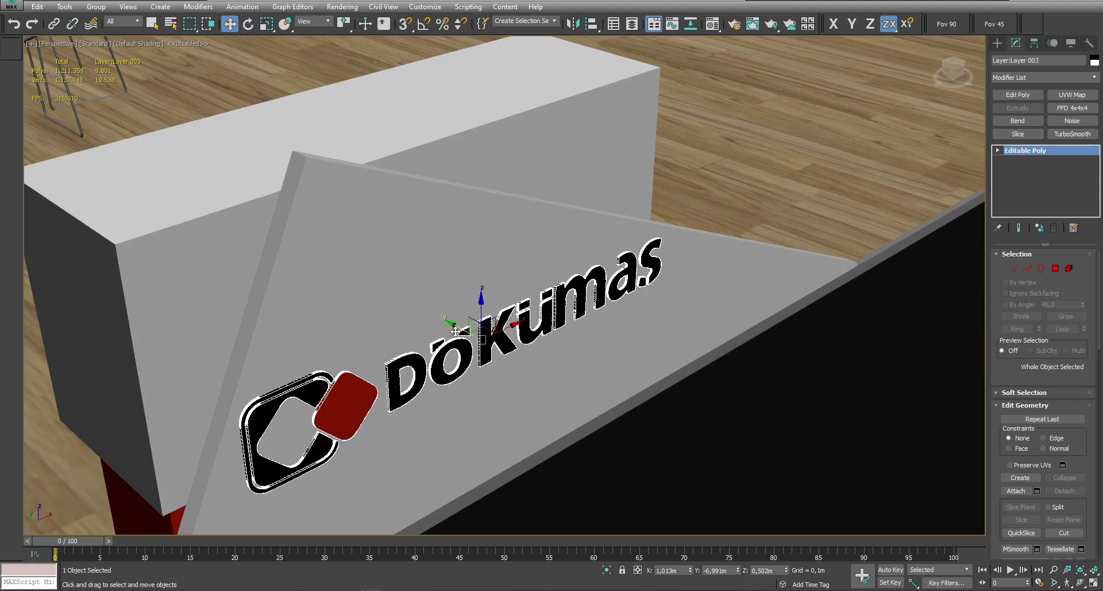
scroll(456, 331, "down", 5)
middle_click_drag(455, 332, 443, 332, "alt")
left_click_drag(443, 332, 445, 336)
mouse_move(445, 336)
middle_mouse_down("alt")
mouse_move(348, 418)
mouse_move(352, 374)
mouse_move(338, 402)
middle_mouse_up("alt")
scroll(337, 401, "up", 3)
Copy the table-and-chairs set across the floor and draw a new box in the front corner
left_click(348, 234)
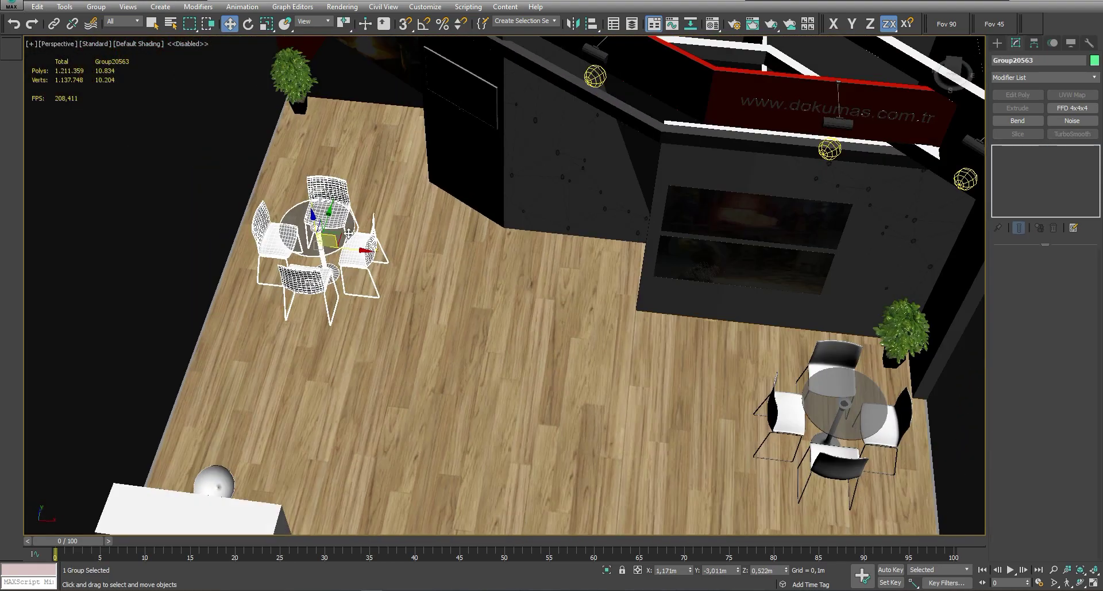
left_click_drag(349, 234, 485, 385, "shift")
middle_click_drag(486, 385, 496, 323, "alt")
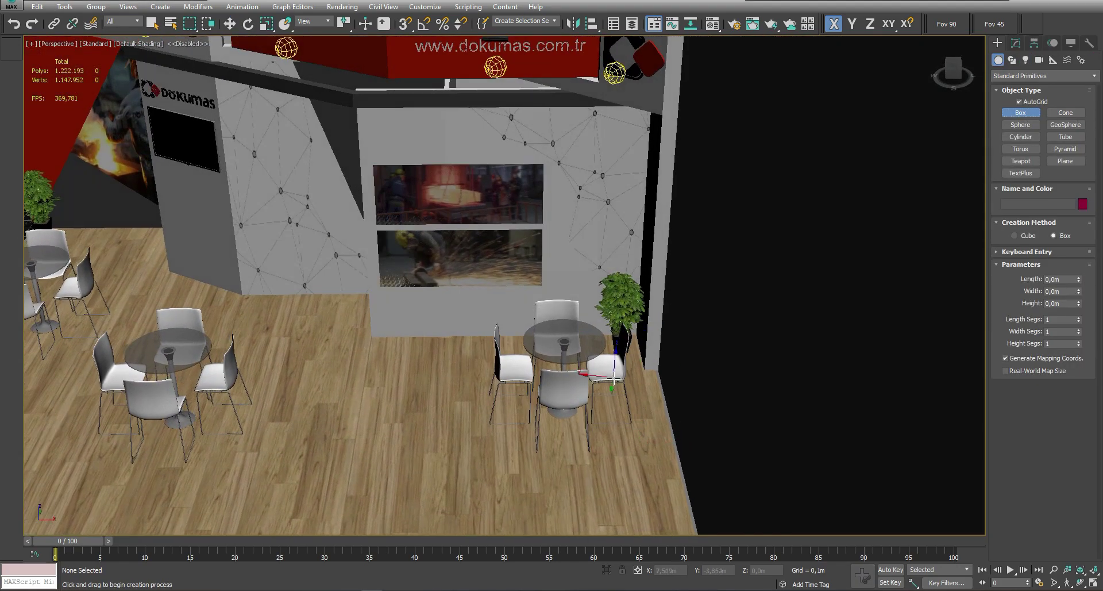
middle_click_drag(614, 377, 580, 290)
left_click_drag(493, 450, 592, 473)
left_click(592, 398)
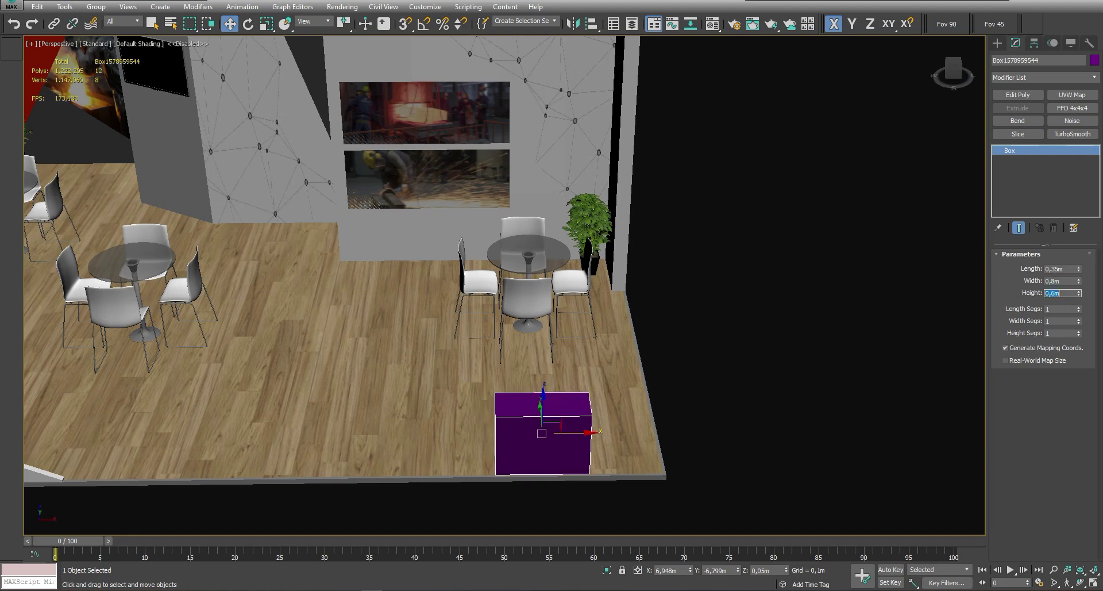
Move the new box and rotate it with angle snap to line up with the floor edge
middle_click_drag(501, 475, 540, 446)
key("r")
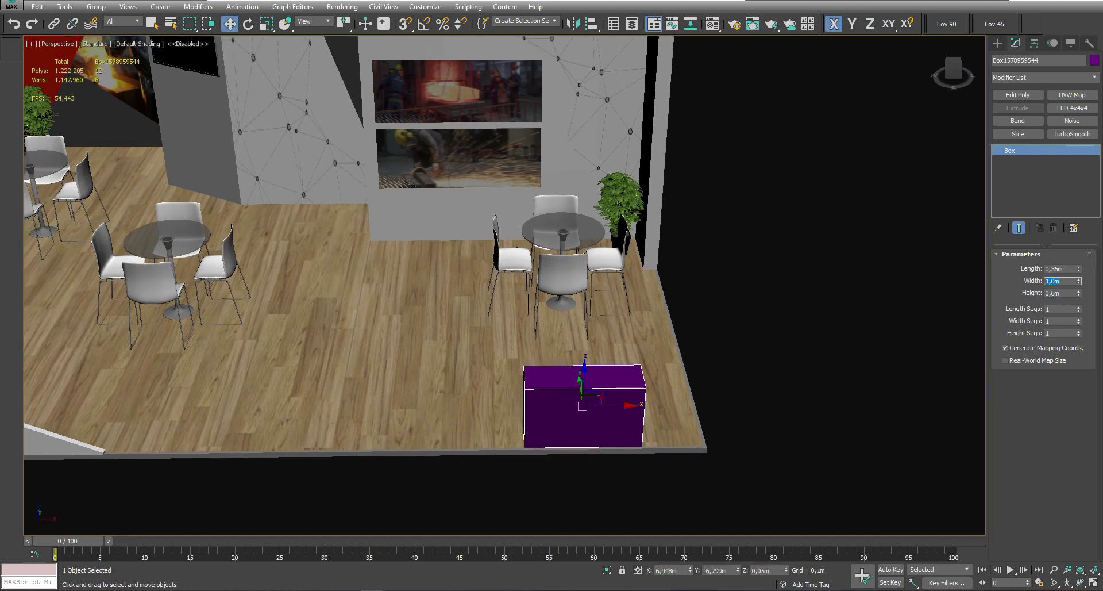
middle_click_drag(582, 406, 569, 406, "alt")
left_click_drag(606, 399, 605, 376)
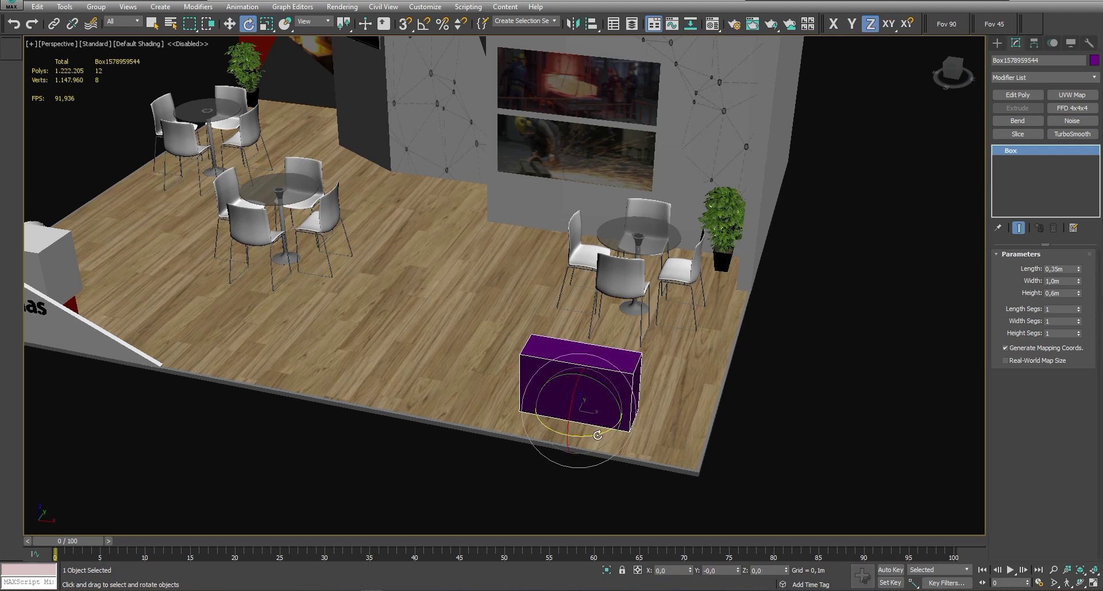
key("a")
left_click_drag(643, 437, 644, 437)
middle_click_drag(644, 437, 653, 386, "alt")
key("w")
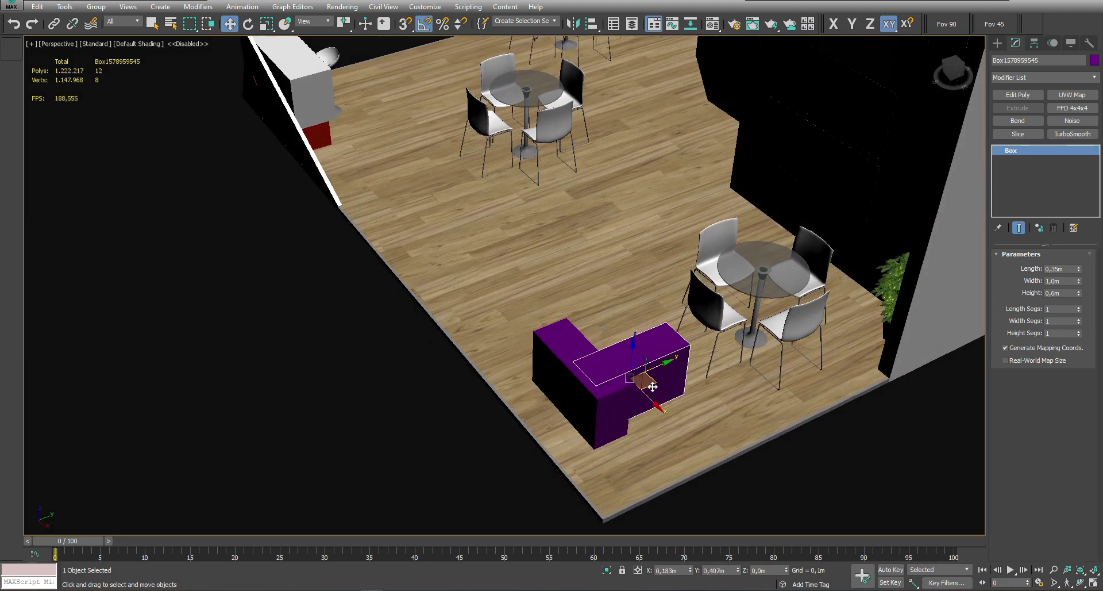
Make the boxes white and snap one box against the other's corner to form an L
key("m")
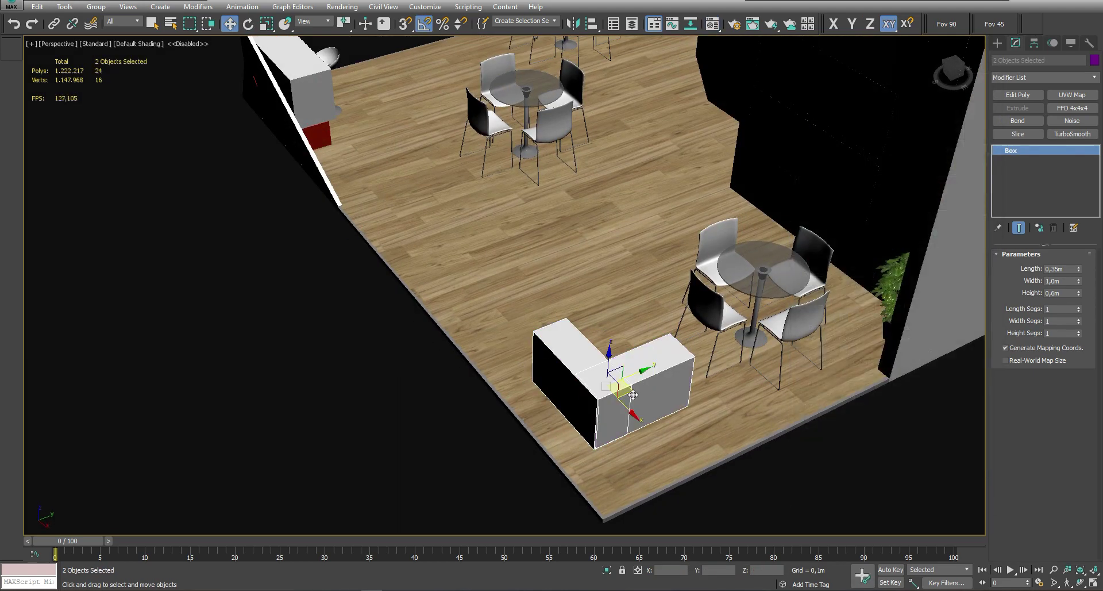
key("t")
key("F3")
key("s")
left_click(713, 490)
left_click_drag(713, 490, 713, 495)
key("p")
key("F3")
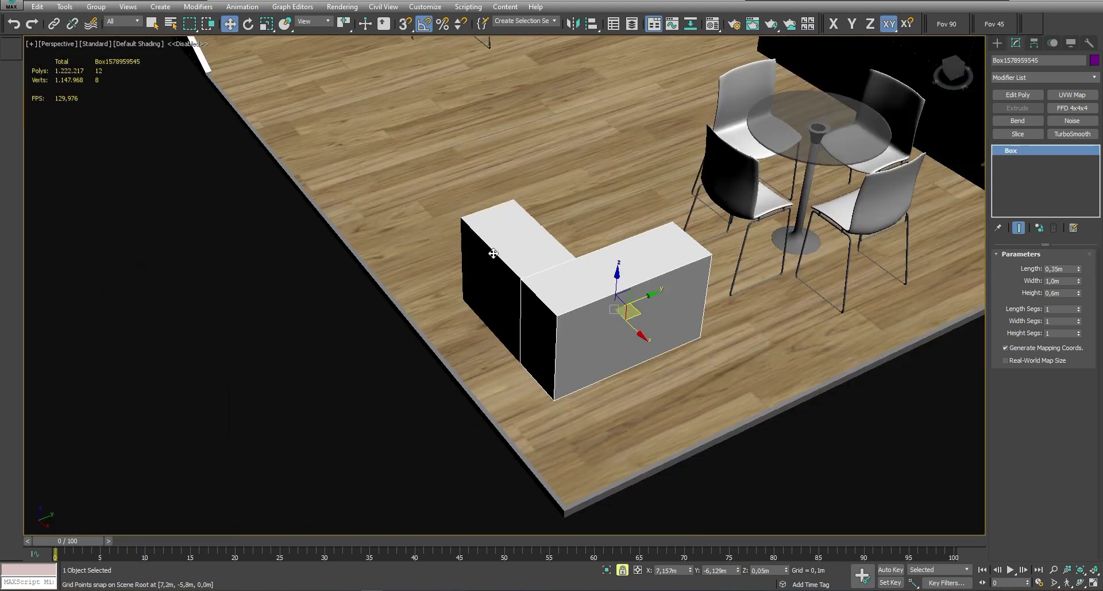
left_click_drag(612, 314, 702, 404)
Lower the front box's Height to 0.35m to form a seat
left_click(660, 356)
key("Return")
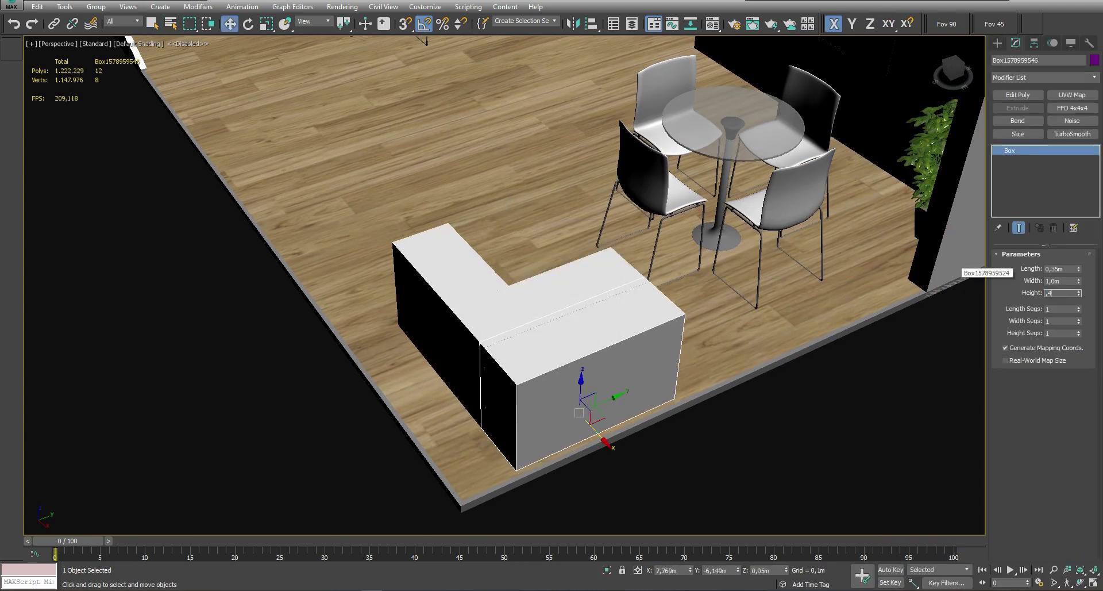
key("Return")
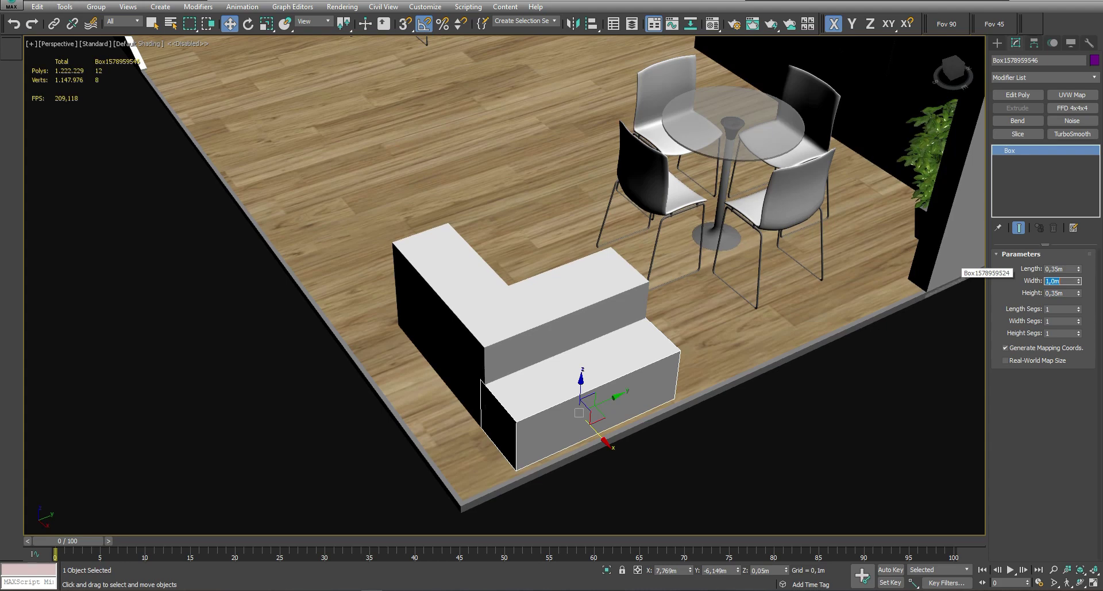
middle_click_drag(854, 454, 540, 394, "alt")
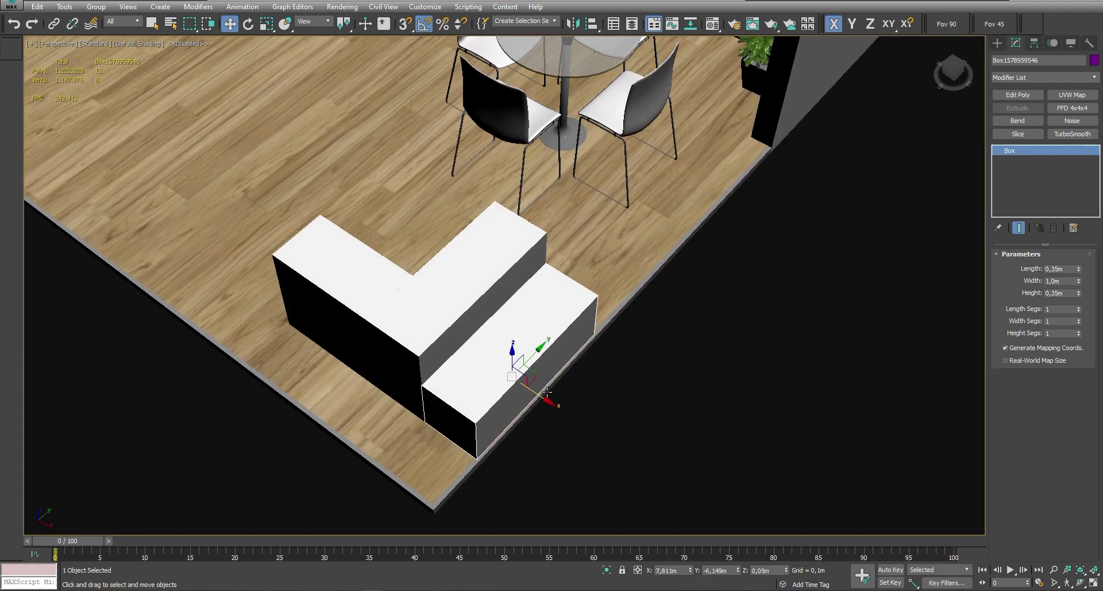
key("shift+z")
Shift-move clone the seat box out to the left
right_click(503, 414)
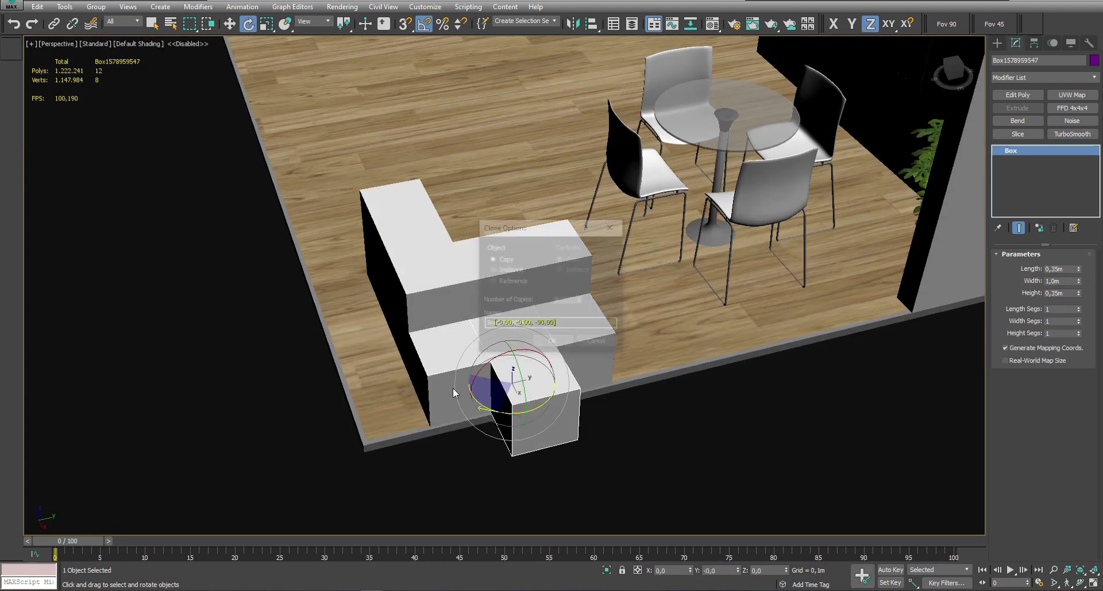
left_click(517, 321)
mouse_move(382, 315)
left_mouse_down()
mouse_move(364, 315)
mouse_move(422, 301)
left_mouse_up()
key("shift+z")
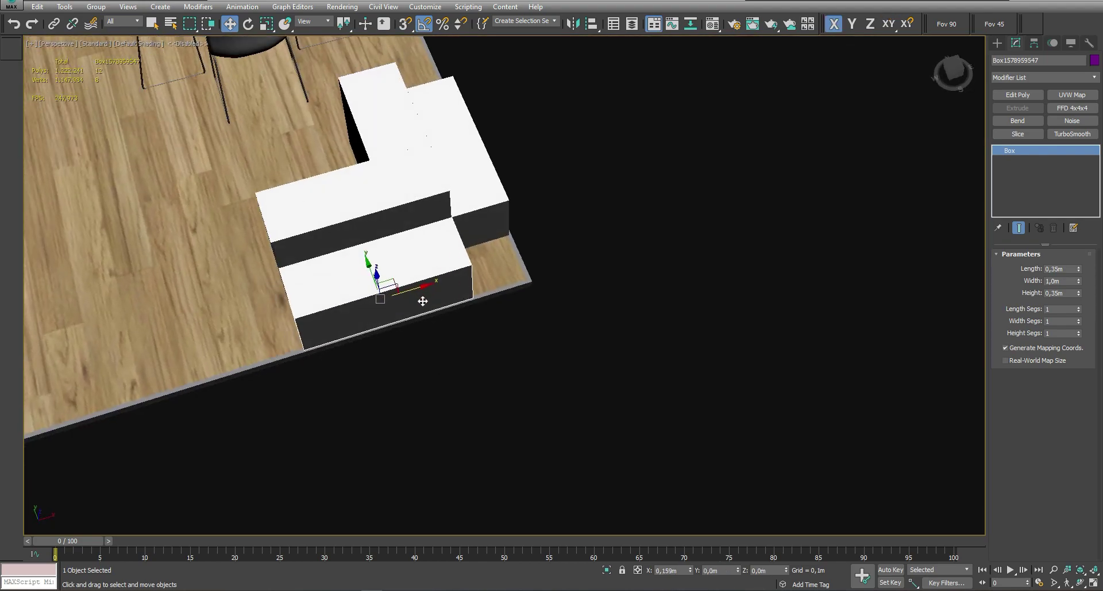
mouse_move(366, 268)
middle_mouse_down("alt")
mouse_move(436, 241)
mouse_move(490, 290)
middle_mouse_up("alt")
Assign the red material from the Material Editor to both seat boxes
left_click(490, 290)
scroll(598, 337, "up", 3)
scroll(597, 337, "down", 10)
left_click(473, 366, "ctrl")
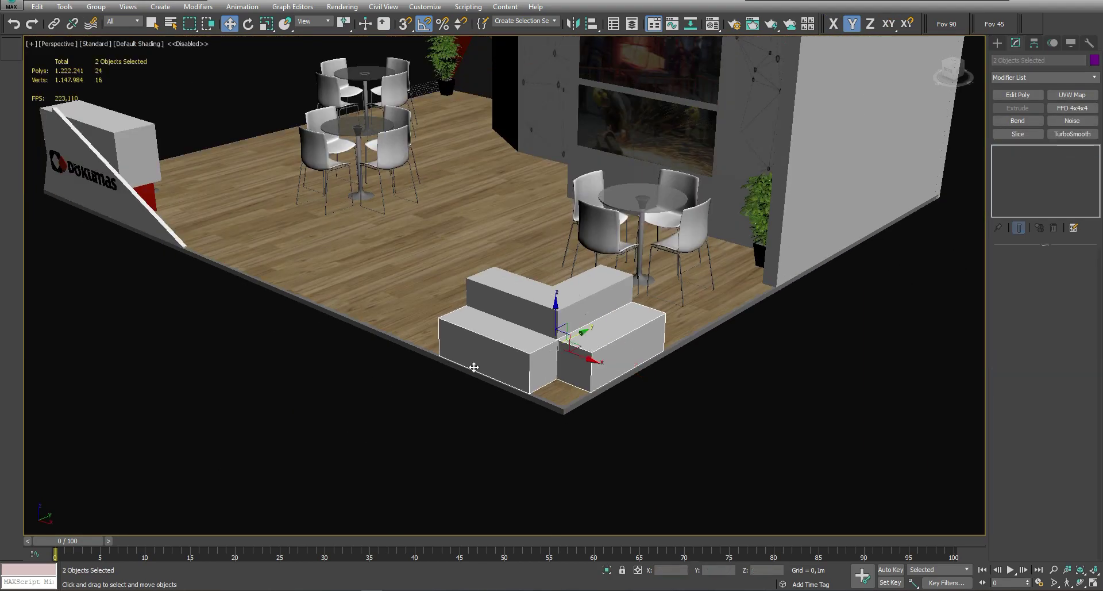
key("m")
left_click(813, 153)
left_click(834, 203)
mouse_move(608, 319)
middle_mouse_down("alt")
mouse_move(575, 299)
mouse_move(614, 305)
mouse_move(517, 259)
middle_mouse_up("alt")
key("m")
key("m")
left_click(998, 43)
left_click(1021, 113)
Create a box with Length 0.8, Width 0.5 and Height 0.6
left_click_drag(215, 201, 225, 226)
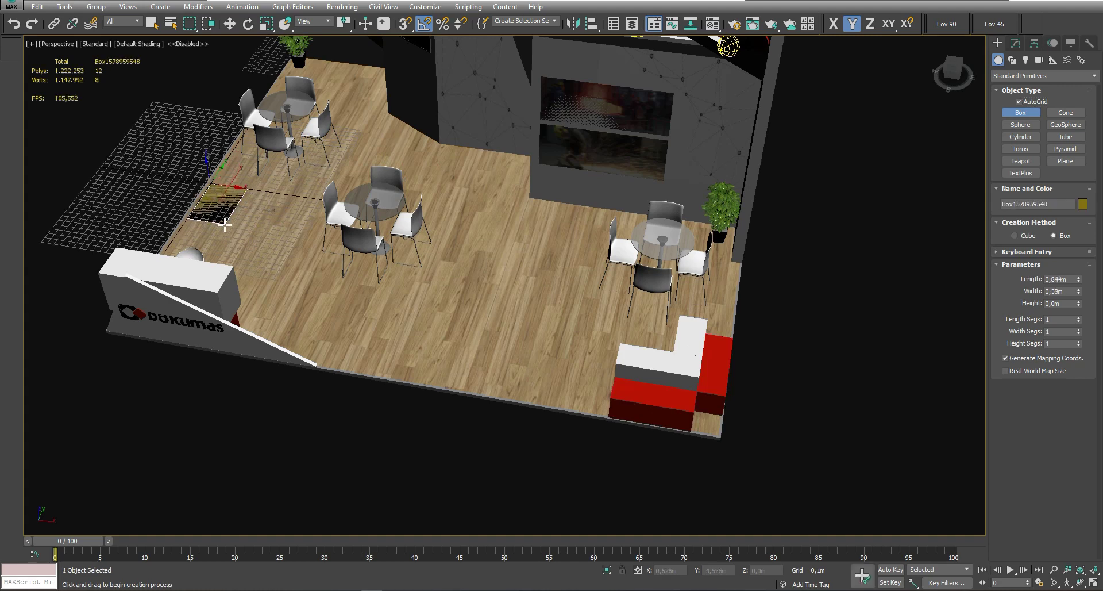
key("z")
type("m")
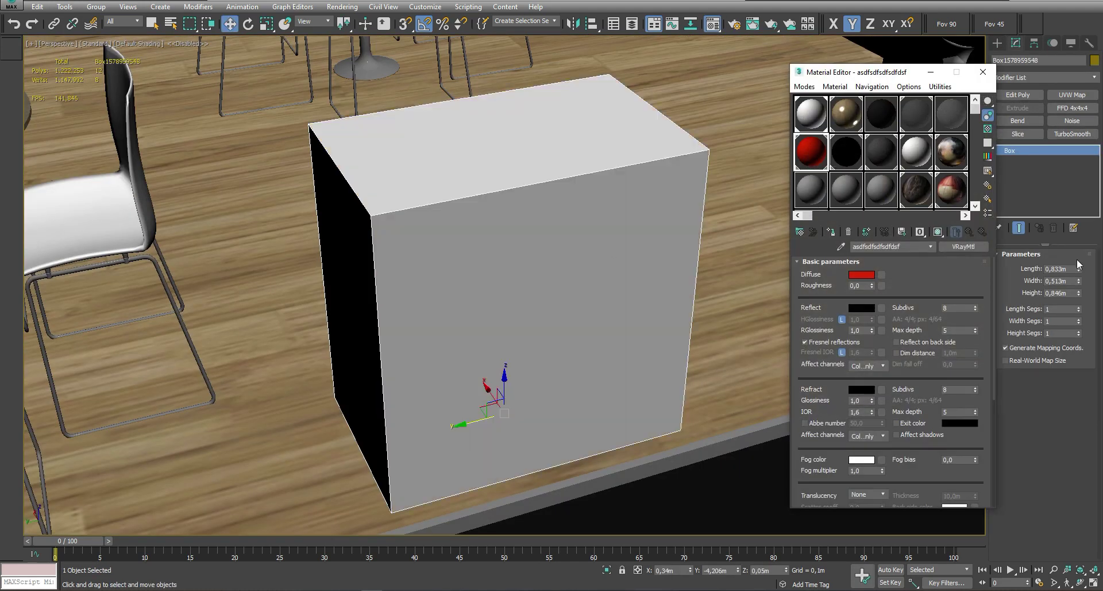
type("0.8")
key("Tab")
type("0.5")
key("Tab")
type("0.6")
key("Return")
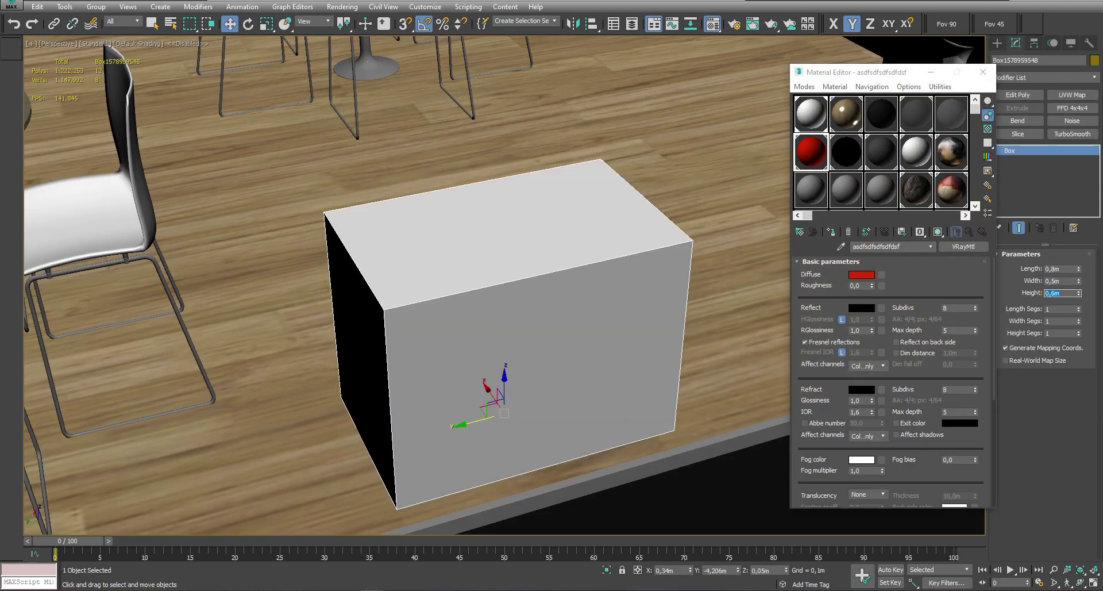
scroll(460, 405, "down", 3)
scroll(460, 405, "down", 3)
scroll(460, 405, "down", 3)
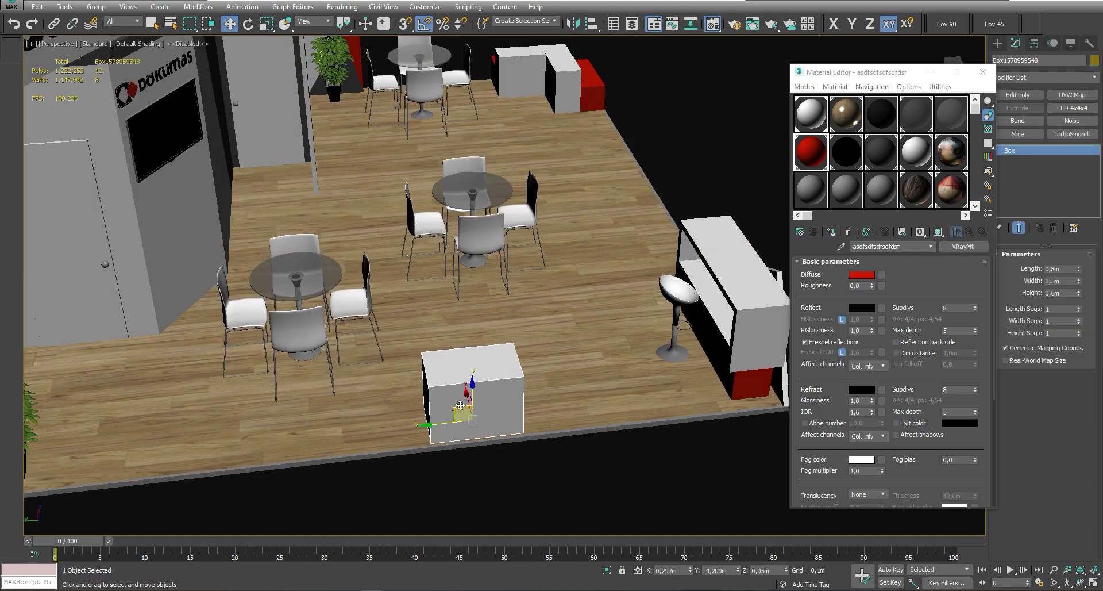
Place the box at the floor's front-left, clone it along the left edge, and copy one to the front centre
left_click_drag(460, 405, 128, 429)
left_click_drag(144, 465, 556, 414, "shift")
key("Return")
key("Return")
scroll(535, 371, "down", 5)
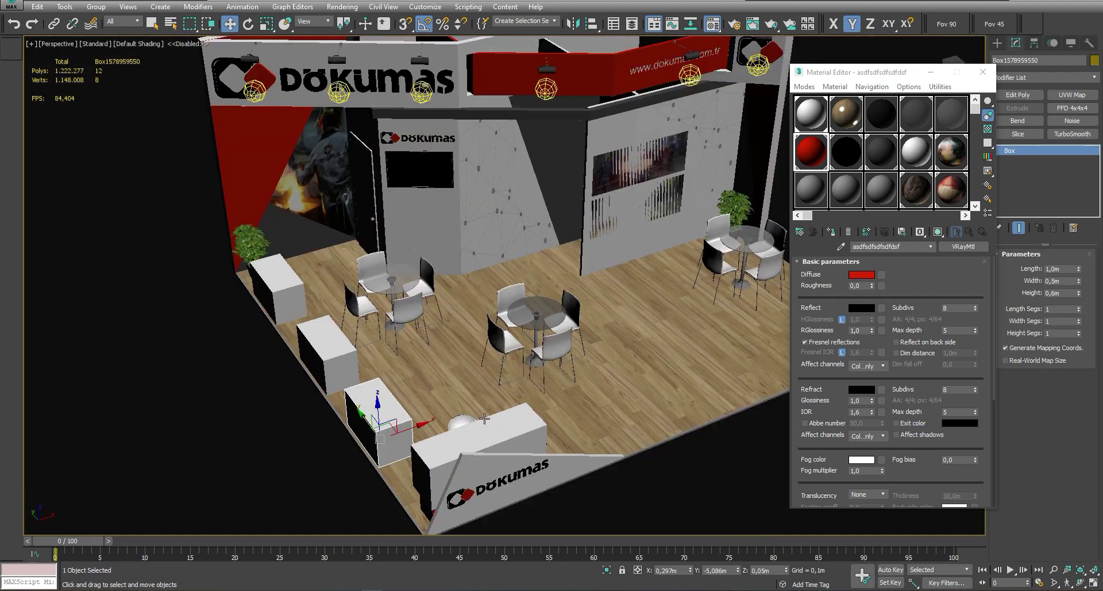
middle_click_drag(535, 370, 230, 373, "alt")
left_click_drag(167, 385, 196, 374, "shift")
key("Return")
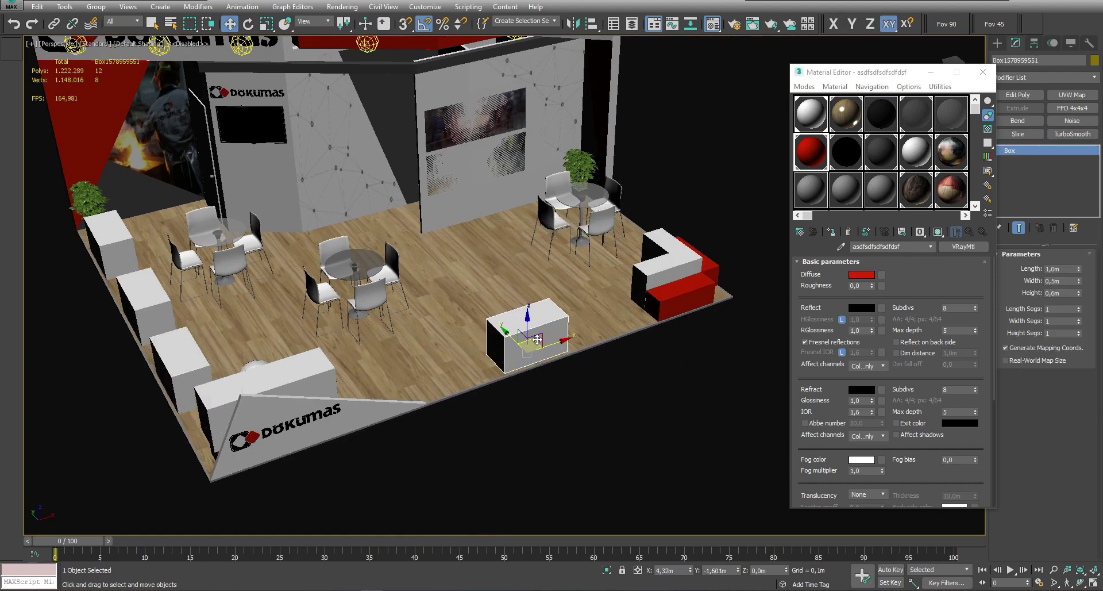
scroll(537, 339, "down", 3)
Check the layout from a near top-down view in wireframe, then select a box on the floor
middle_click_drag(537, 340, 394, 198, "alt")
left_click(394, 197)
scroll(267, 328, "down", 3)
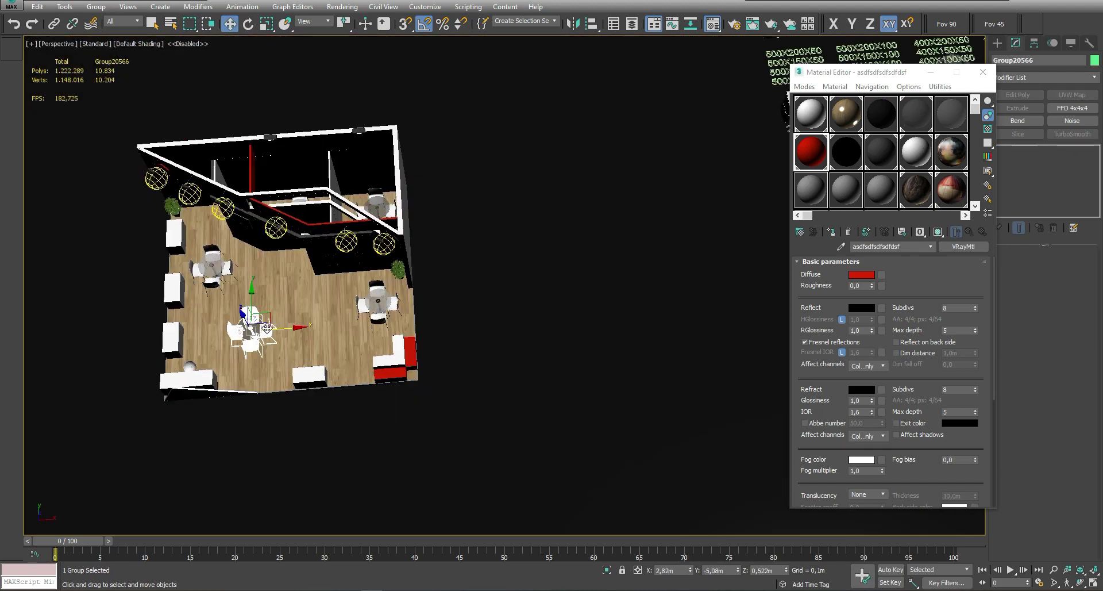
scroll(266, 328, "down", 5)
key("F3")
left_click(287, 370)
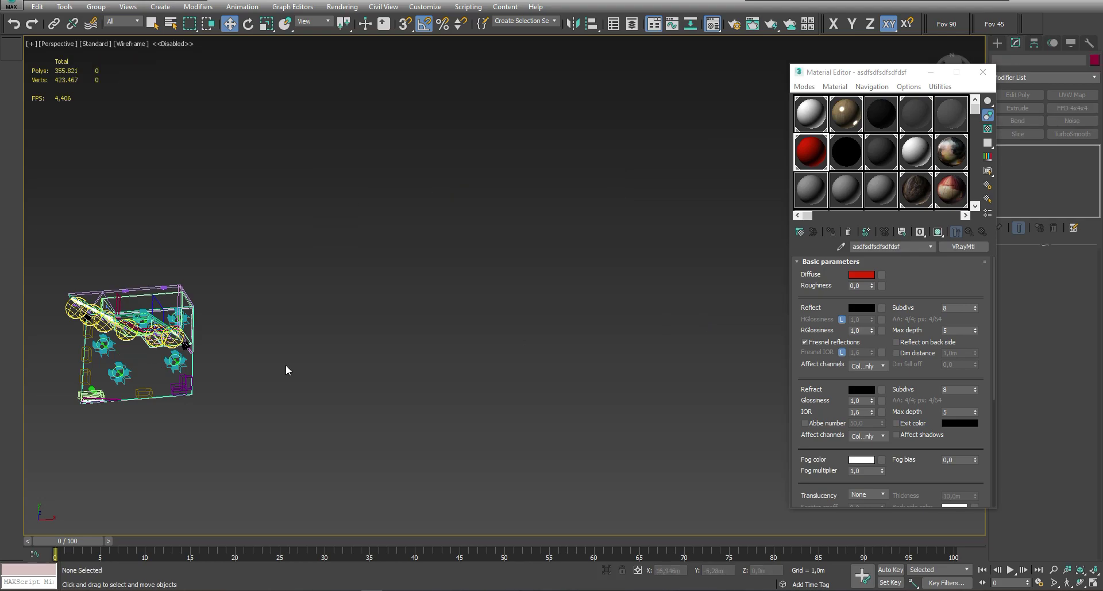
key("F3")
scroll(287, 370, "up", 5)
left_click(983, 72)
Draw a 9 m by 10 m plane covering the whole booth in the top view
left_click(998, 43)
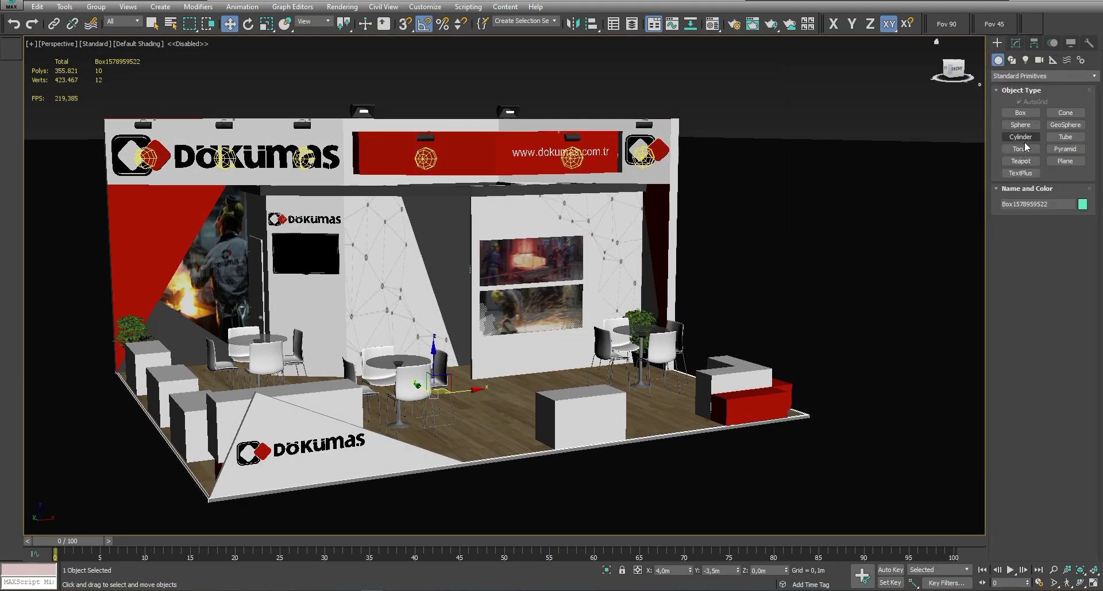
left_click(1065, 160)
key("t")
key("F3")
scroll(459, 258, "down", 3)
key("s")
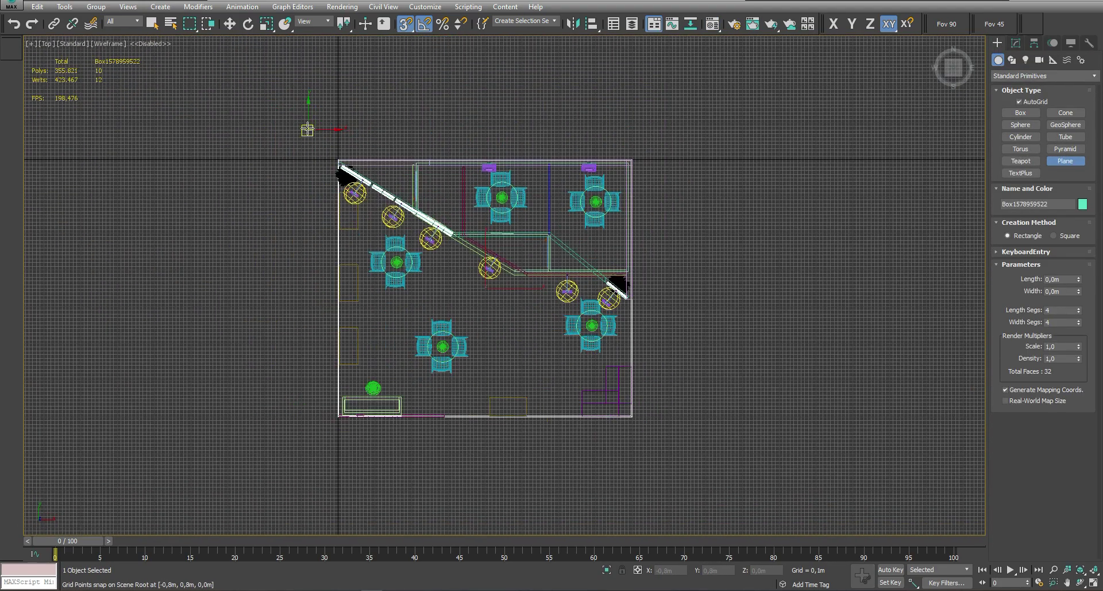
mouse_move(301, 123)
left_mouse_down()
mouse_move(629, 392)
mouse_move(669, 453)
left_mouse_up()
key("w")
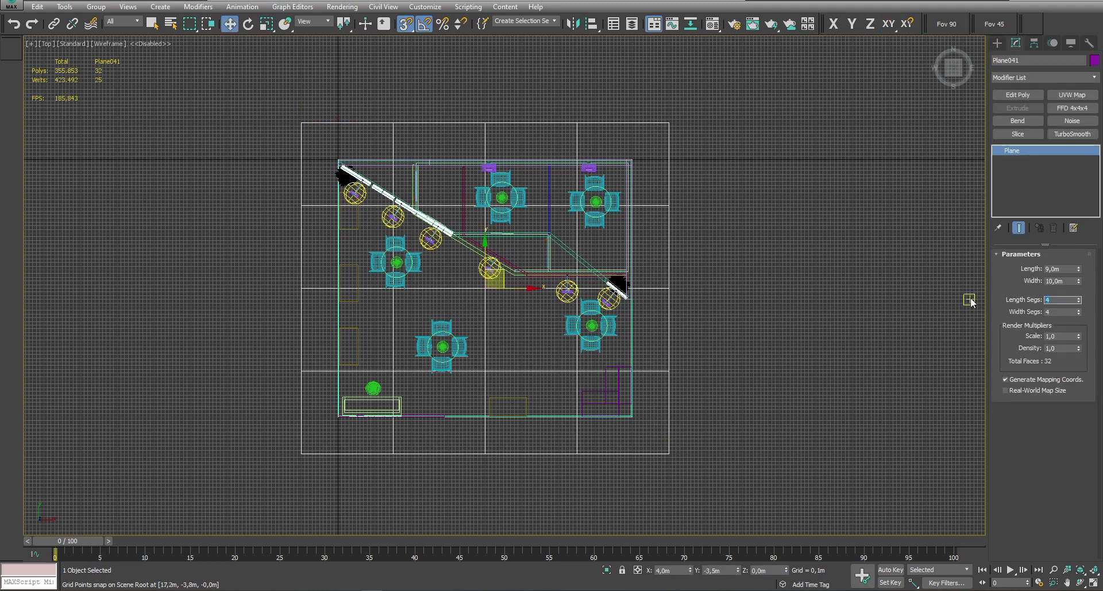
middle_click_drag(480, 327, 563, 348)
Convert the plane to Editable Poly and extrude the strips between the floor tiles 0.033 m
right_click(570, 328)
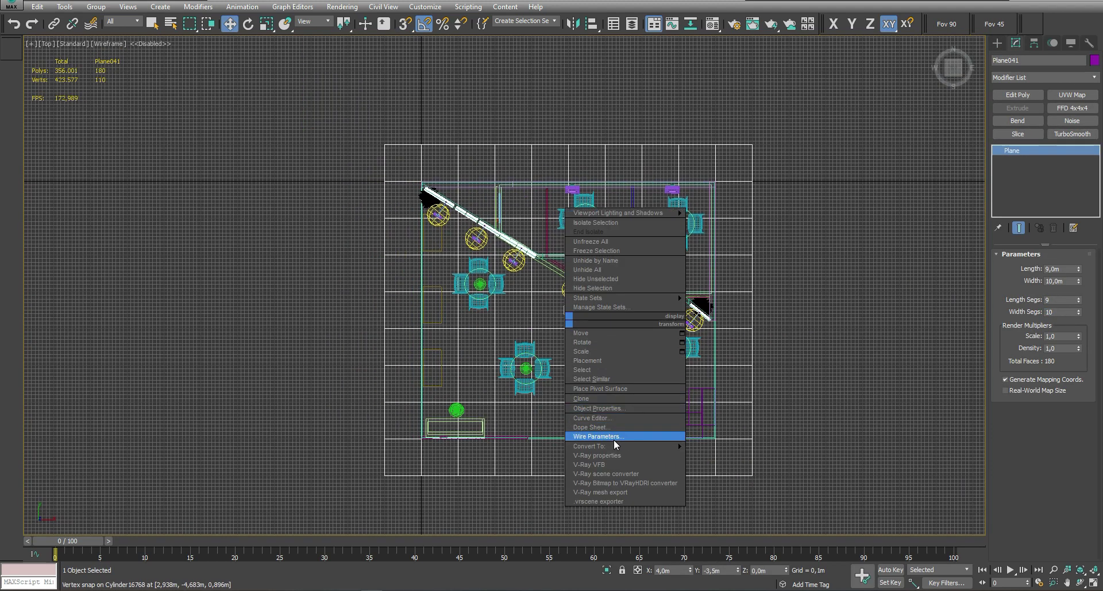
left_click(555, 455)
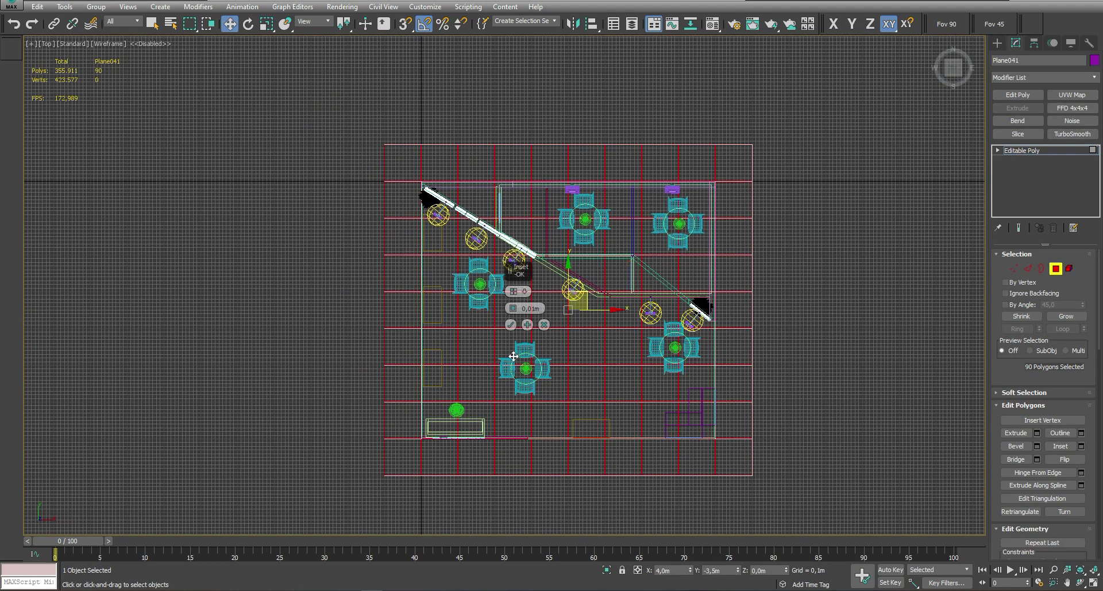
key("alt+w")
key("alt+w")
scroll(562, 330, "up", 3)
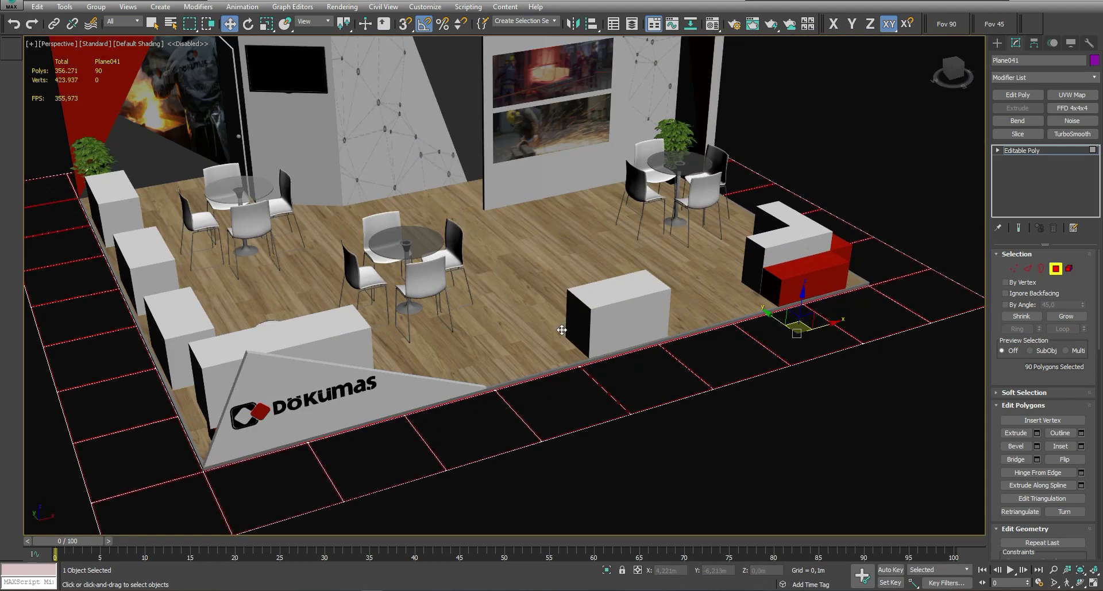
key("alt+q")
key("alt+q")
scroll(611, 426, "up", 3)
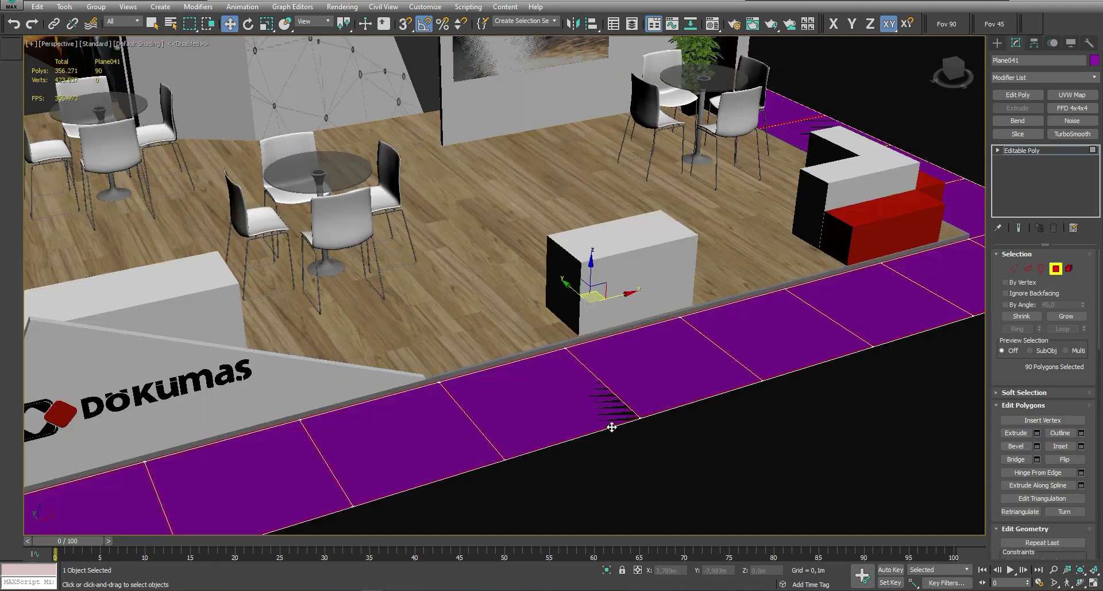
scroll(611, 427, "up", 3)
key("shift+e")
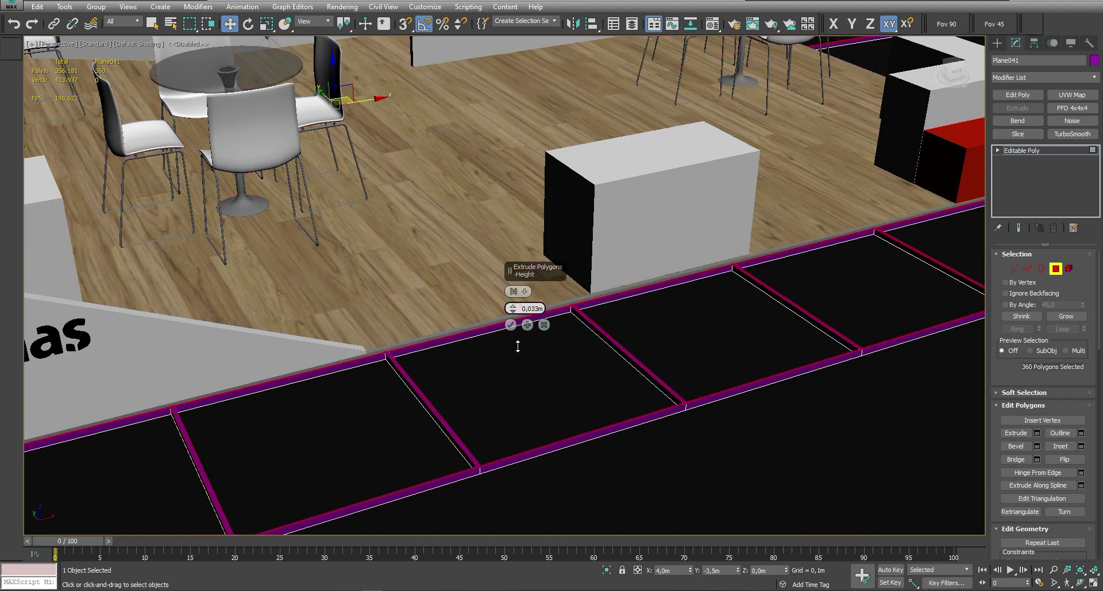
key("Return")
Apply a white material to the raised strips and black to the floor tiles
key("m")
key("m")
key("z")
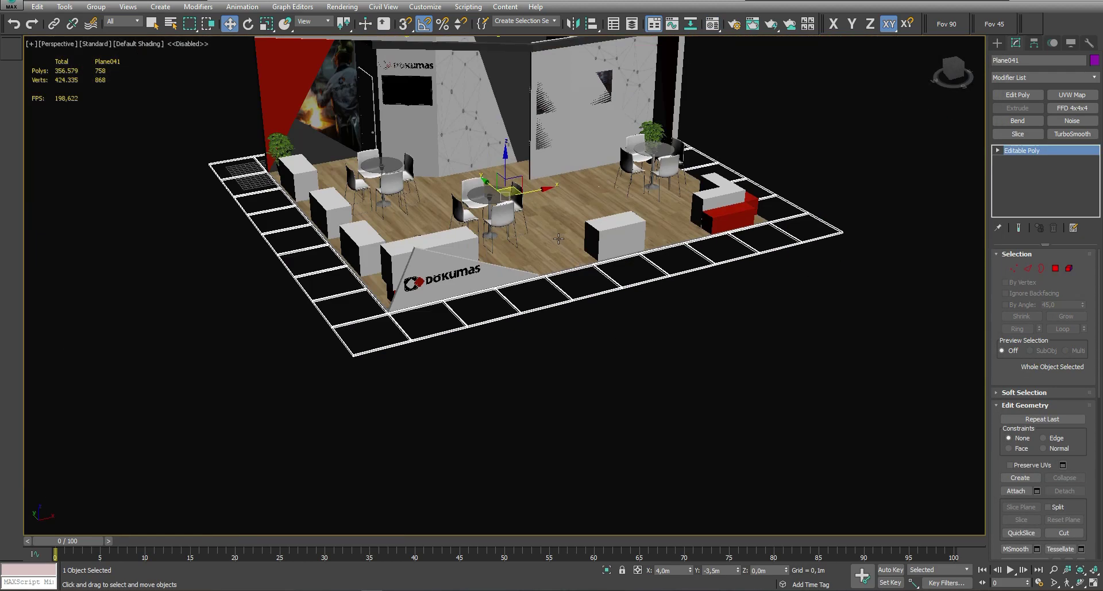
middle_click_drag(559, 238, 460, 270, "alt")
scroll(459, 271, "up", 3)
left_click(451, 276)
key("m")
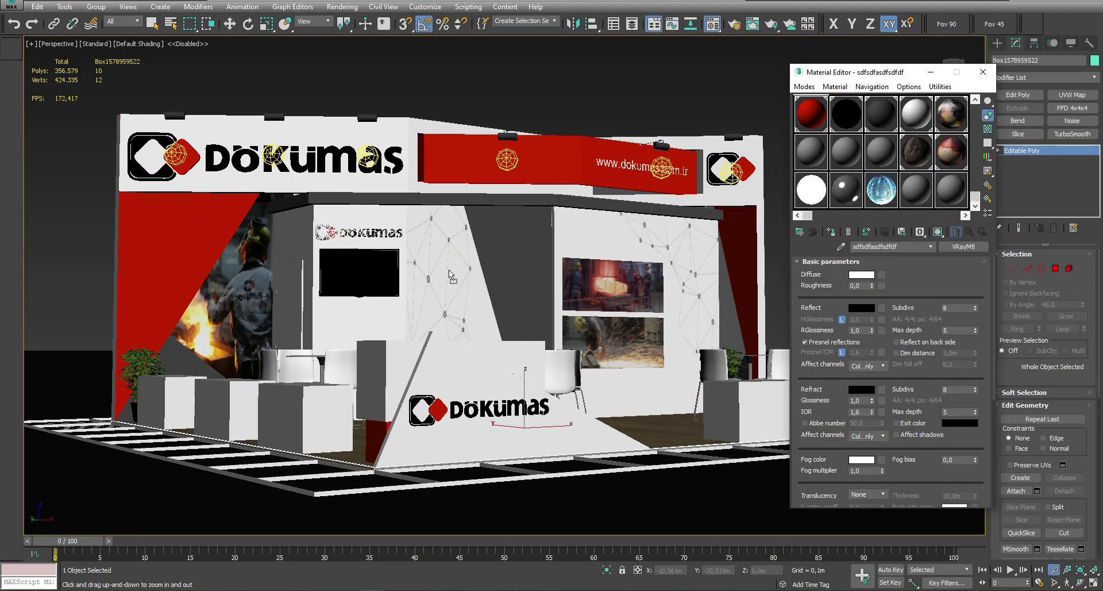
key("m")
scroll(451, 276, "down", 5)
middle_click_drag(483, 270, 521, 264)
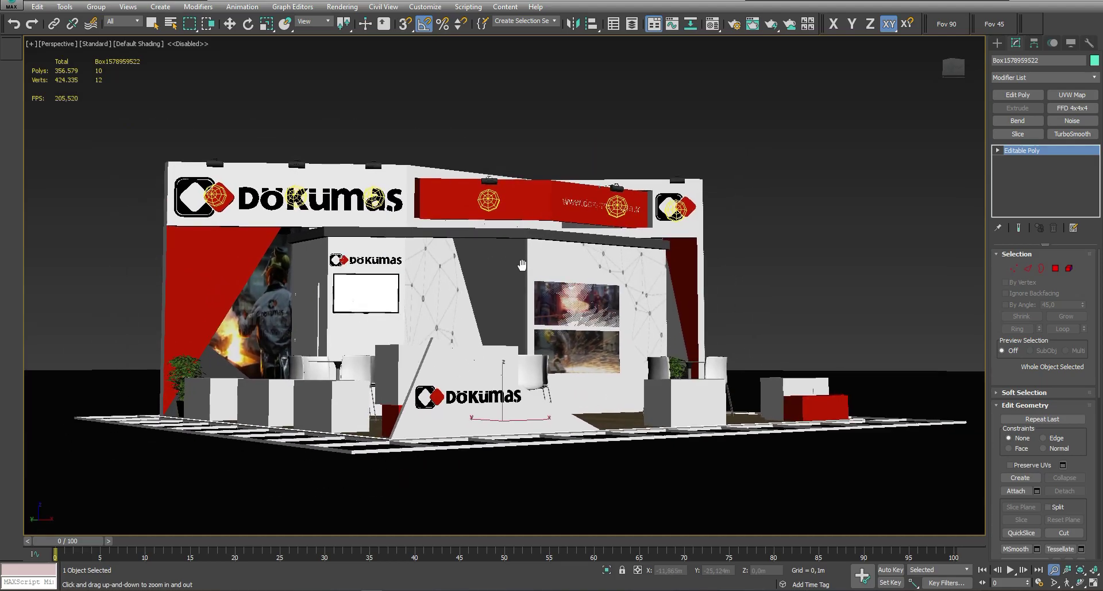